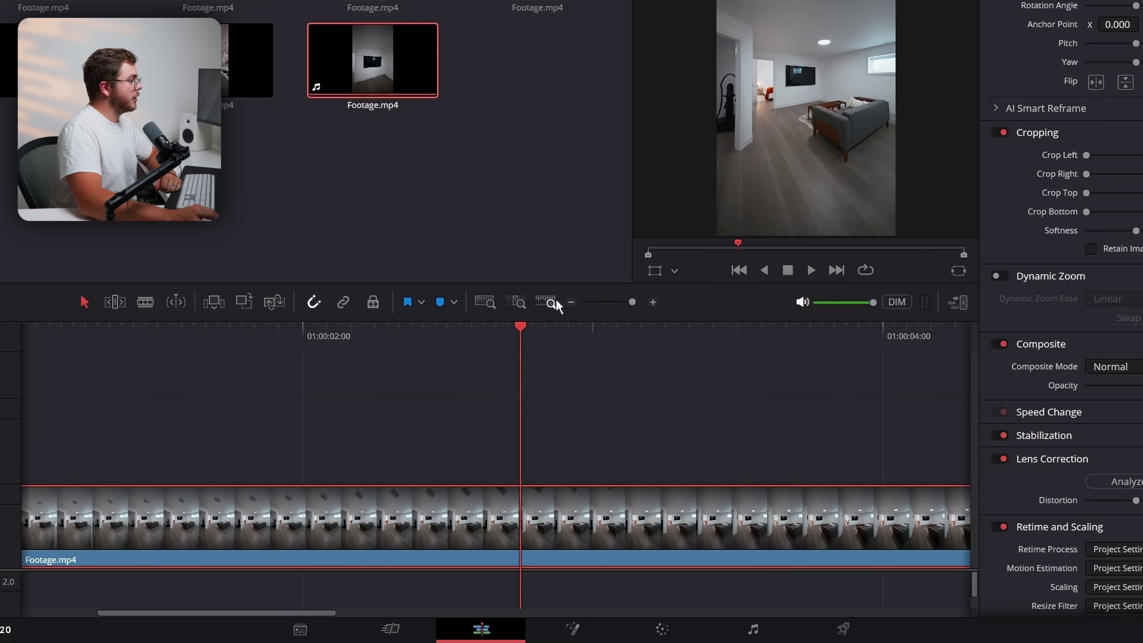
# Ripple-trim the first 01:22 off the start of the footage clip on Video 1
pyautogui.click(481, 301)
pyautogui.click(571, 302)
pyautogui.moveTo(252, 540); pyautogui.dragTo(32, 540)
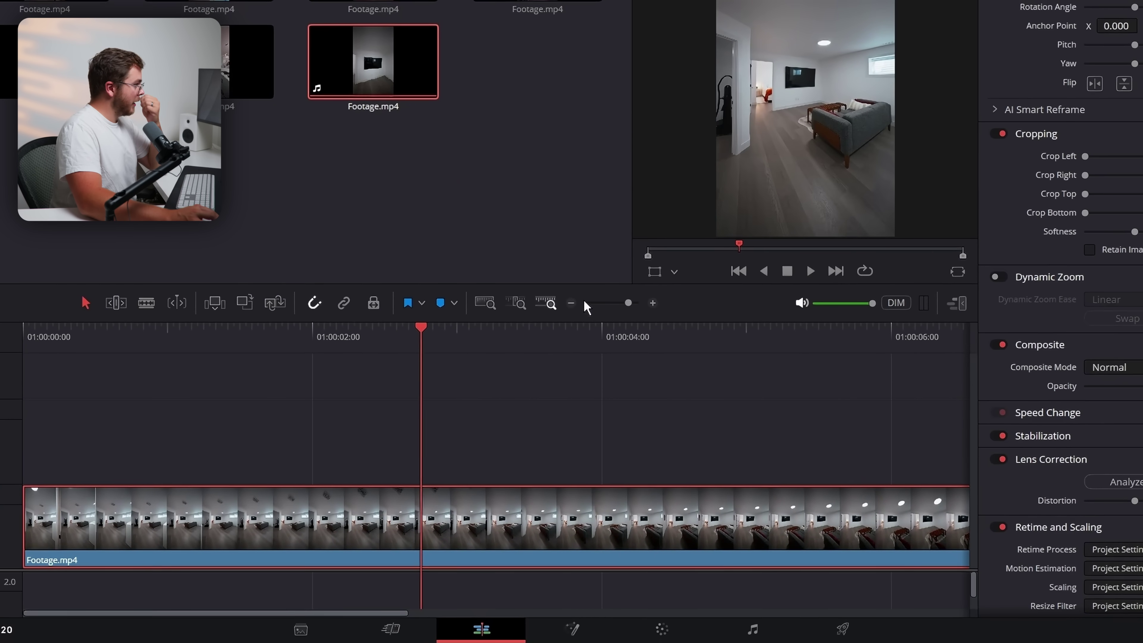
pyautogui.click(571, 302)
pyautogui.click(571, 302)
pyautogui.click(570, 303)
pyautogui.moveTo(74, 340); pyautogui.dragTo(39, 340)
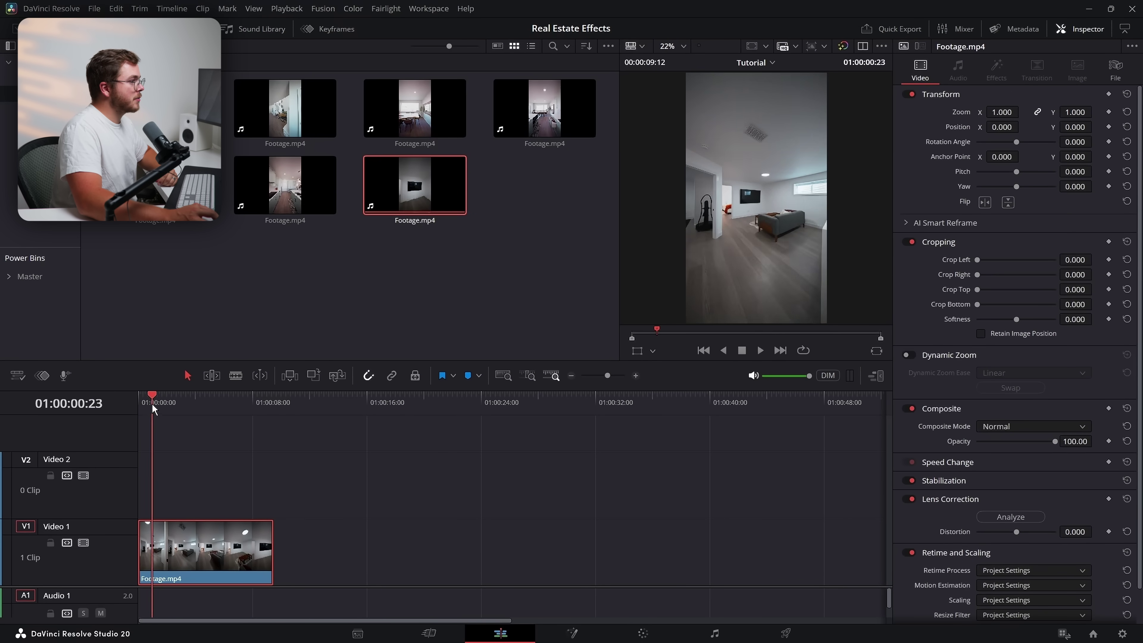
pyautogui.moveTo(152, 405); pyautogui.dragTo(166, 405)
pyautogui.moveTo(139, 538)
pyautogui.mouseDown()
pyautogui.moveTo(167, 538)
pyautogui.moveTo(137, 545)
pyautogui.mouseUp()
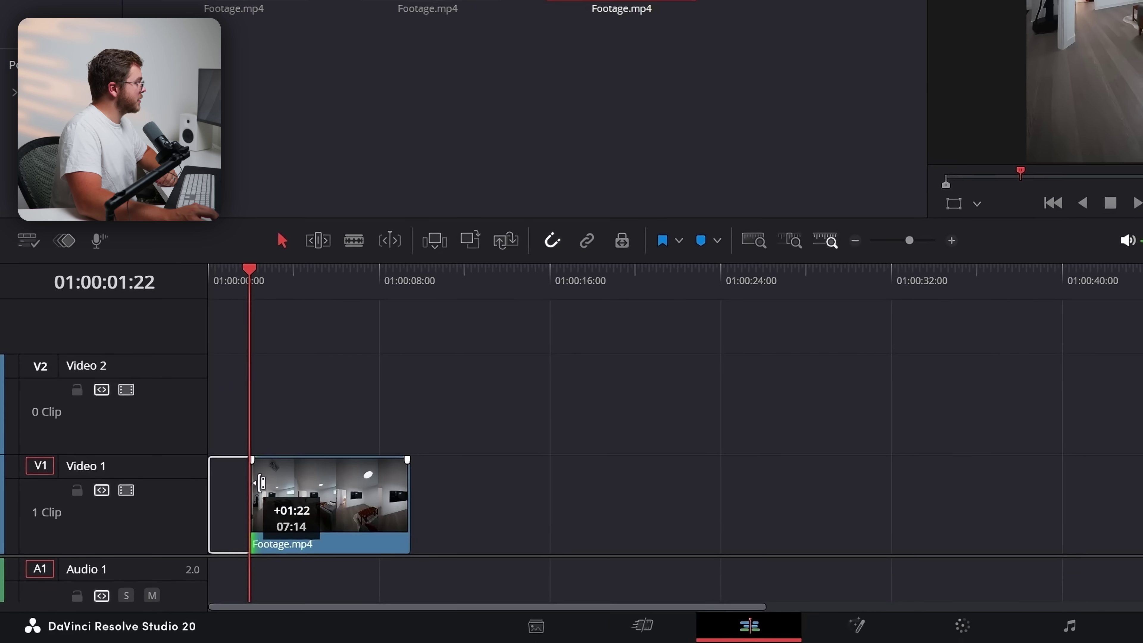
# Show the retime controls on the clip and add a speed point at 01:00:03:09
pyautogui.moveTo(257, 302); pyautogui.dragTo(282, 310)
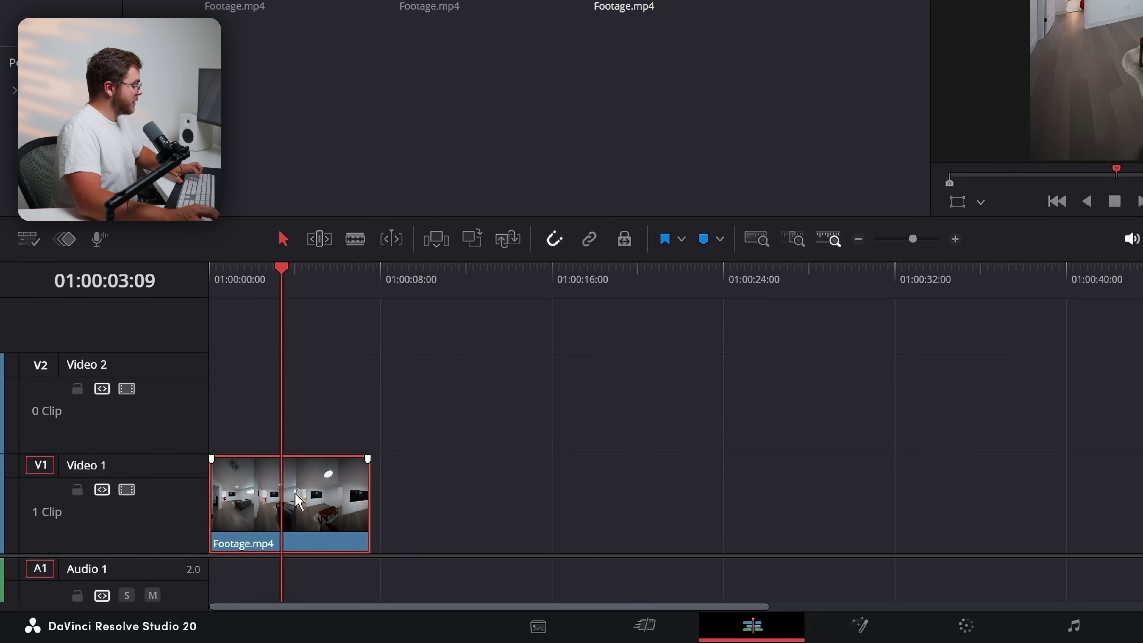
pyautogui.hotkey('ctrl', 'r')
pyautogui.click(301, 542)
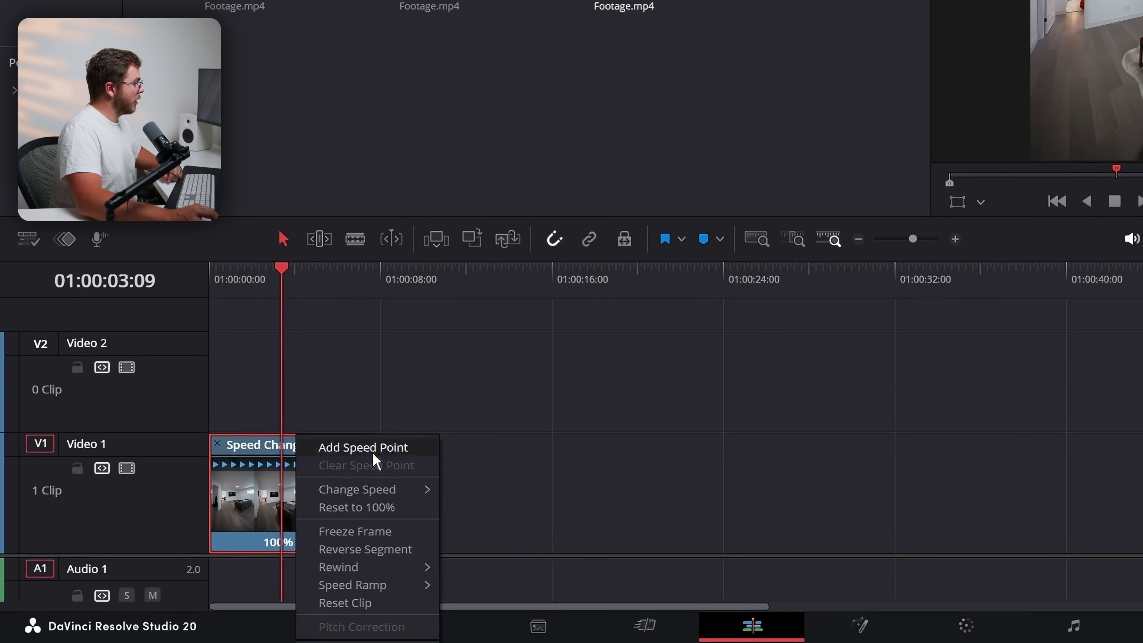
pyautogui.click(373, 456)
# Speed up the clip segment after the speed point to 1667% by shortening it
pyautogui.click(953, 239)
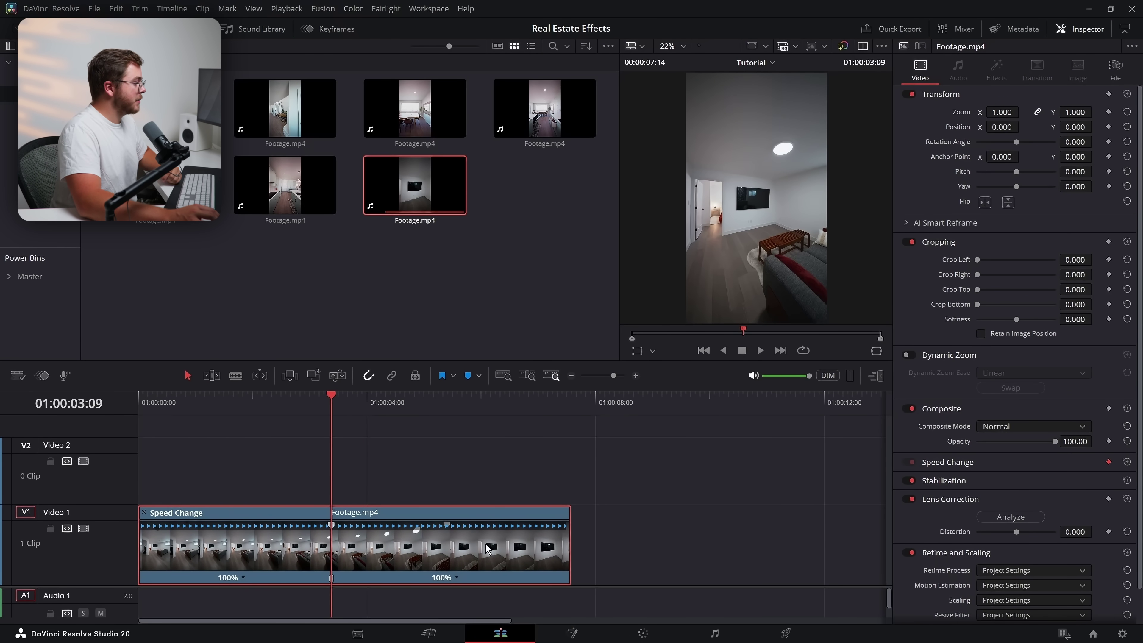
pyautogui.moveTo(568, 525); pyautogui.dragTo(544, 519)
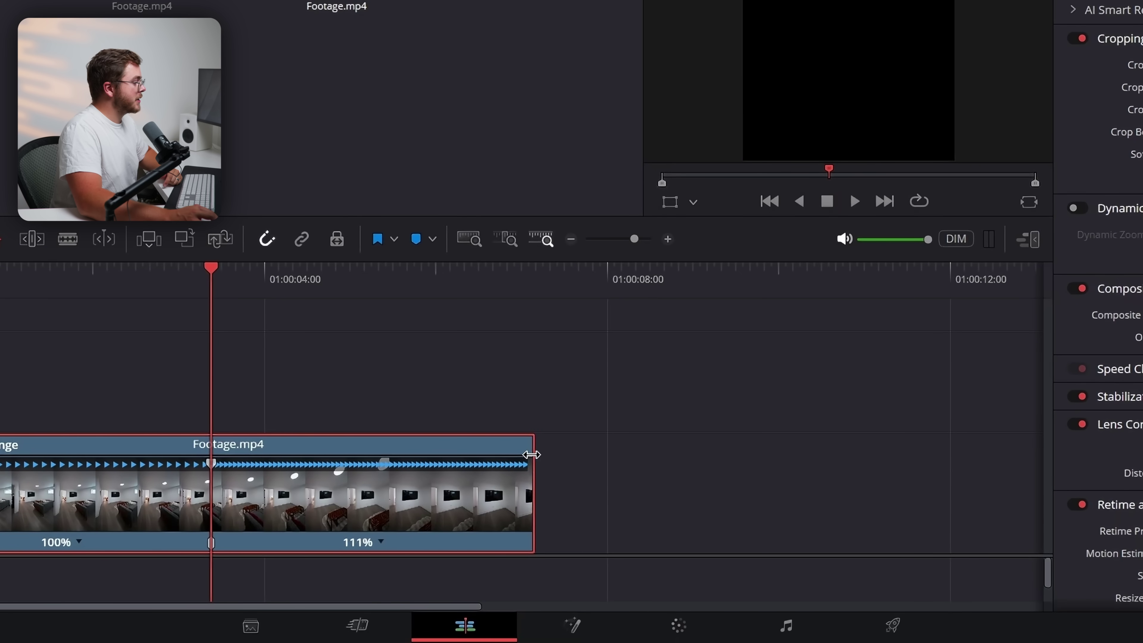
pyautogui.moveTo(531, 454); pyautogui.dragTo(234, 453)
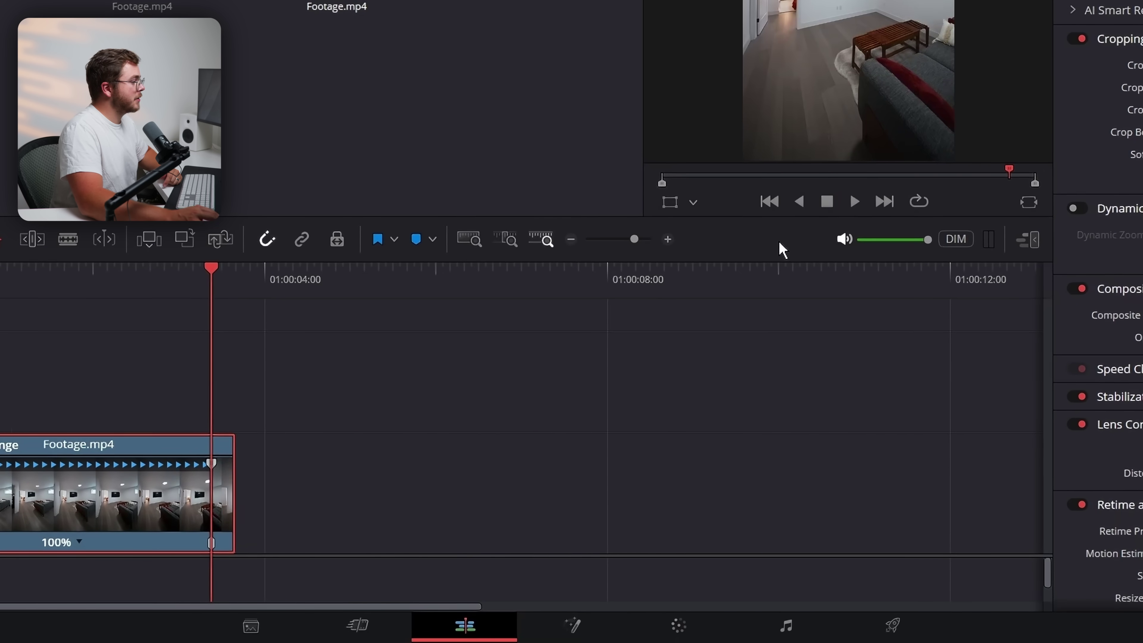
# Open the keyframe editor for the clip, hide the Media Pool, and display the Retime Speed curve
pyautogui.hotkey('ctrl', '=')
pyautogui.hotkey('ctrl', '=')
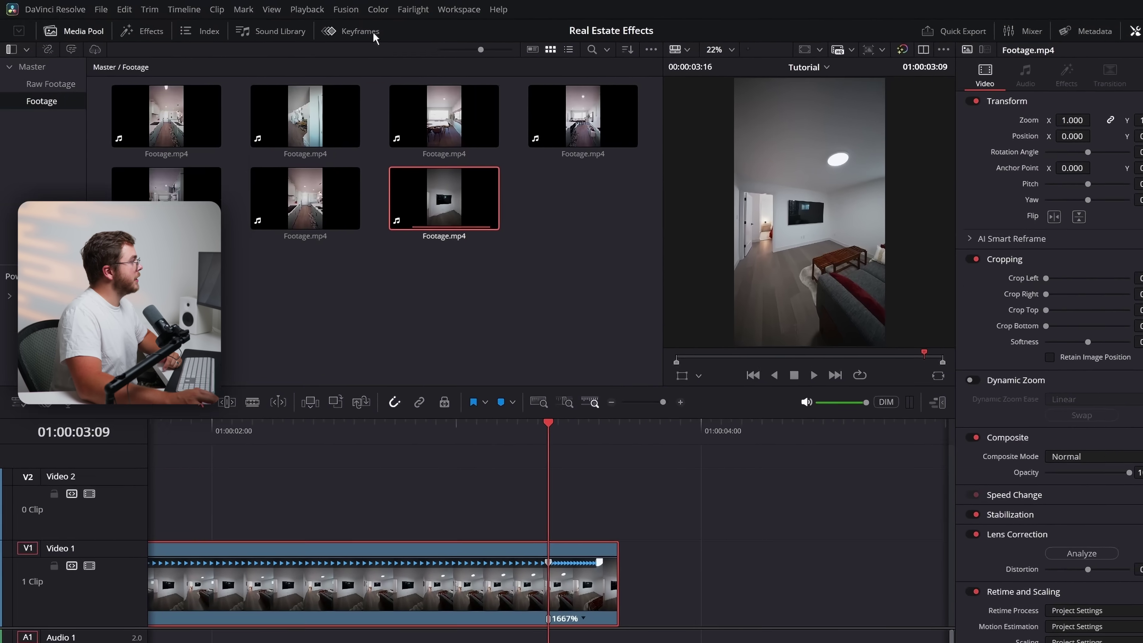
pyautogui.click(373, 33)
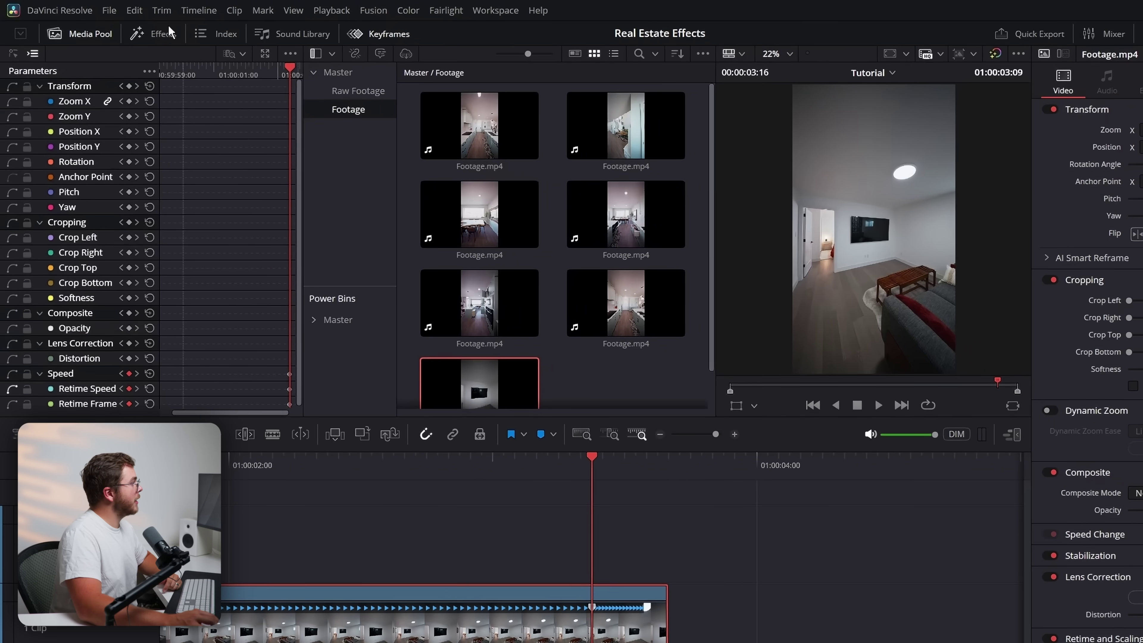
pyautogui.click(71, 34)
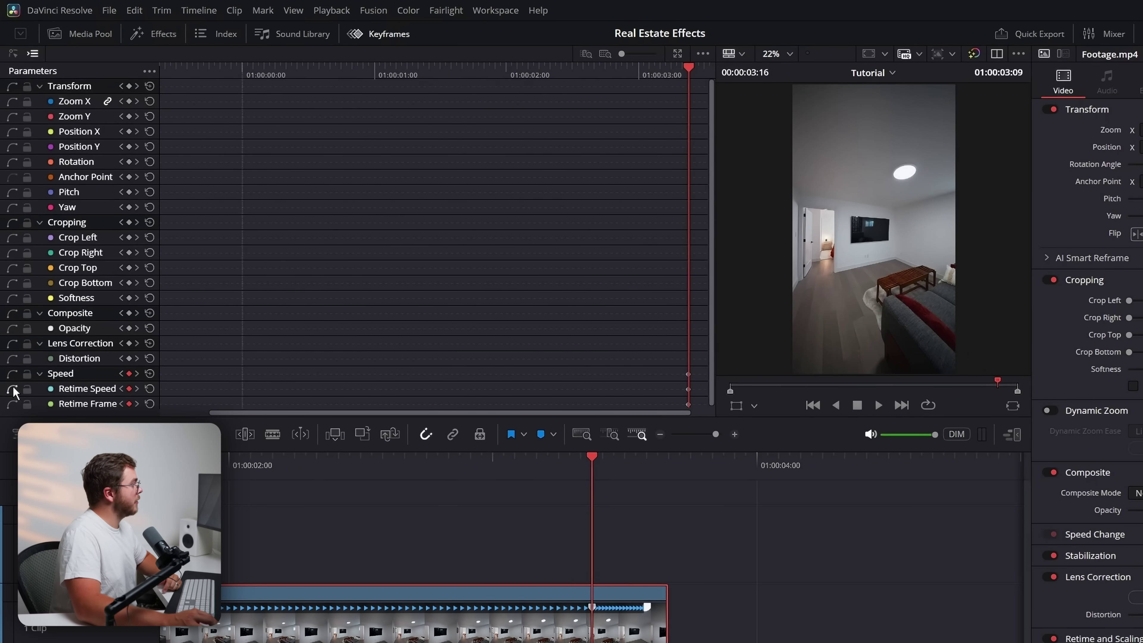
pyautogui.click(14, 55)
# Smooth the Retime Speed keyframe at the speed point and extend its incoming handle back to about the clip's start
pyautogui.moveTo(650, 74)
pyautogui.mouseDown()
pyautogui.moveTo(705, 133)
pyautogui.moveTo(598, 139)
pyautogui.mouseUp()
pyautogui.moveTo(507, 146); pyautogui.dragTo(668, 245)
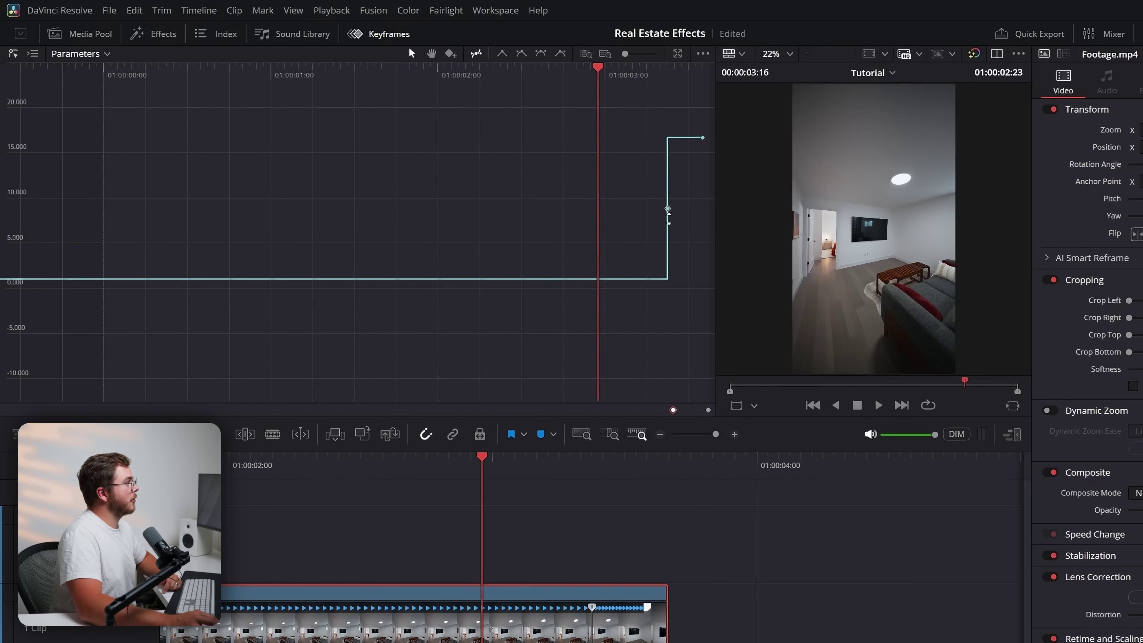
pyautogui.click(541, 56)
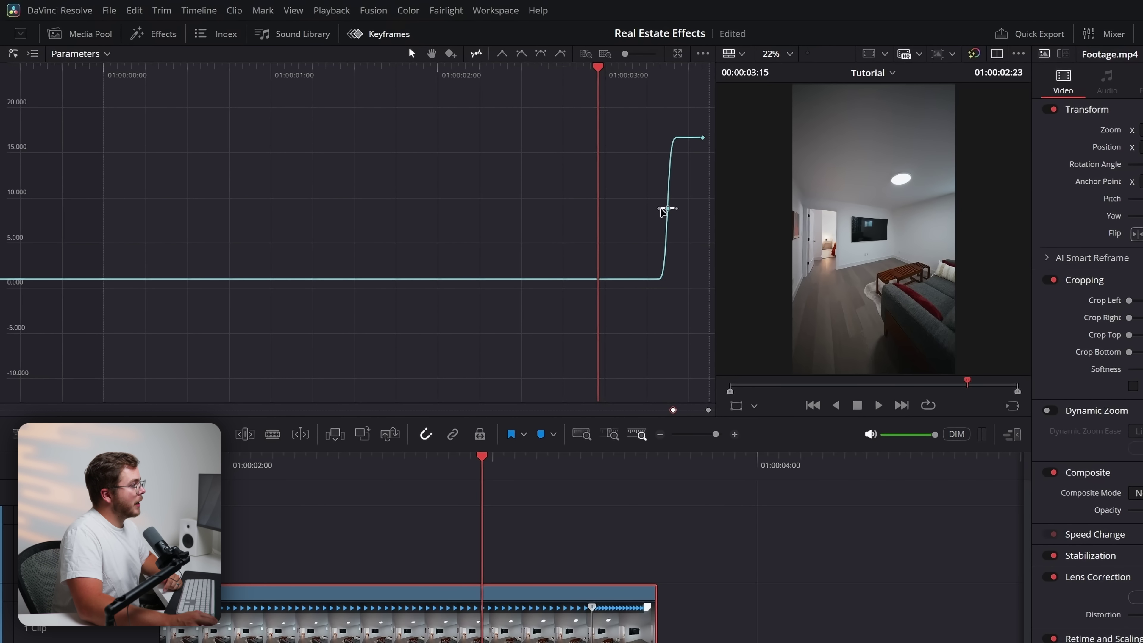
pyautogui.moveTo(659, 208); pyautogui.dragTo(632, 208)
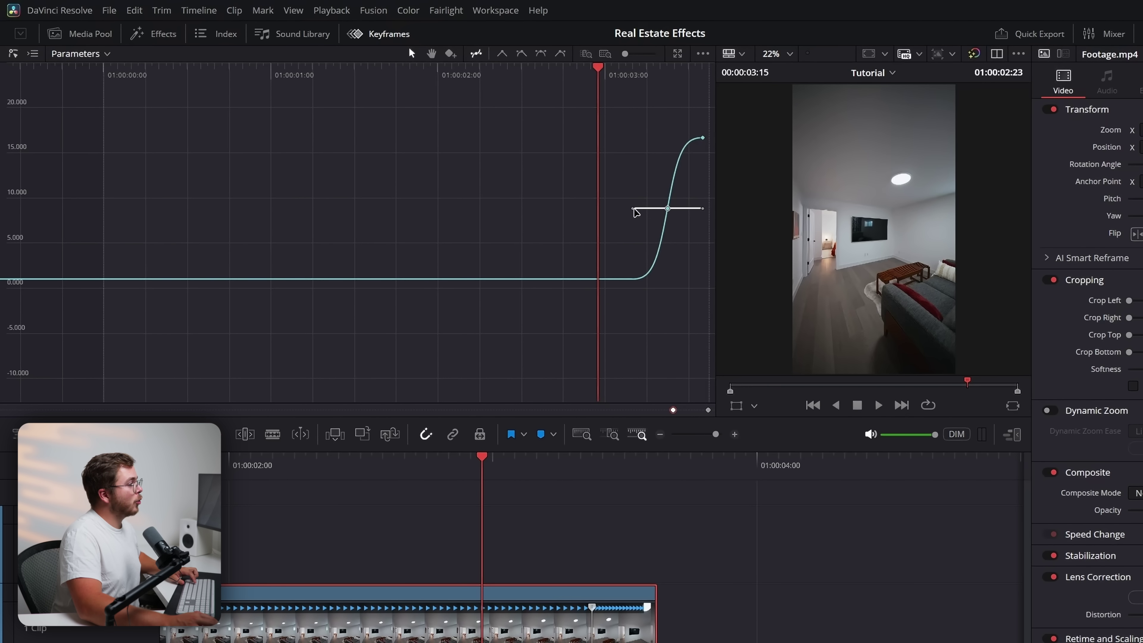
pyautogui.moveTo(598, 208); pyautogui.dragTo(105, 176)
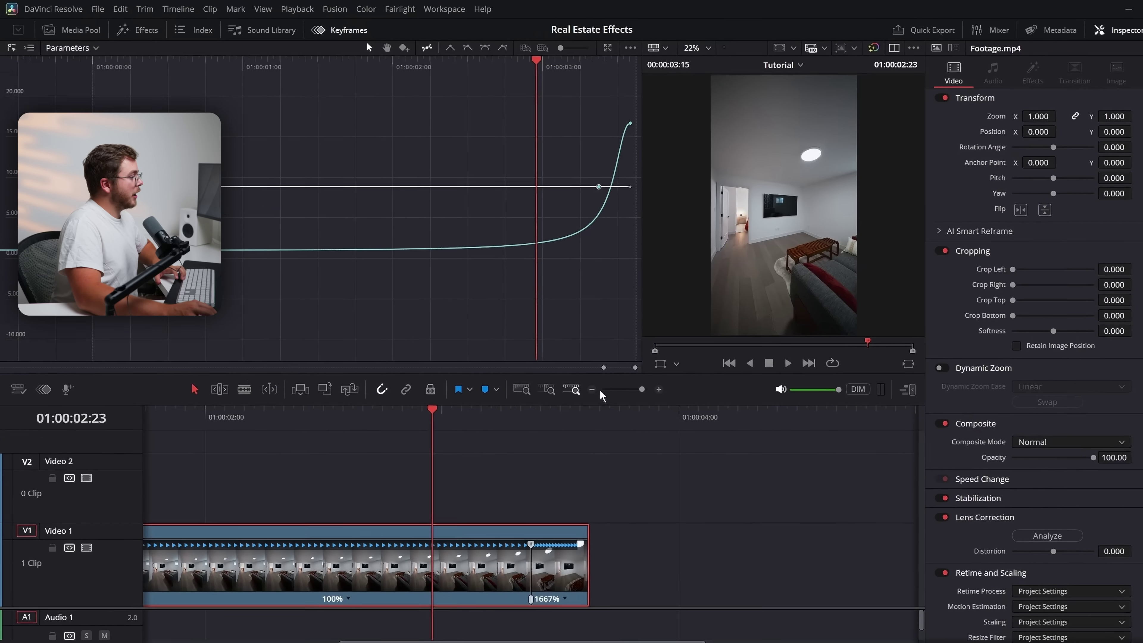
# Play back the speed ramp in the timeline, including its fast end section
pyautogui.click(660, 434)
pyautogui.click(421, 519)
pyautogui.click(409, 463)
pyautogui.press('space')
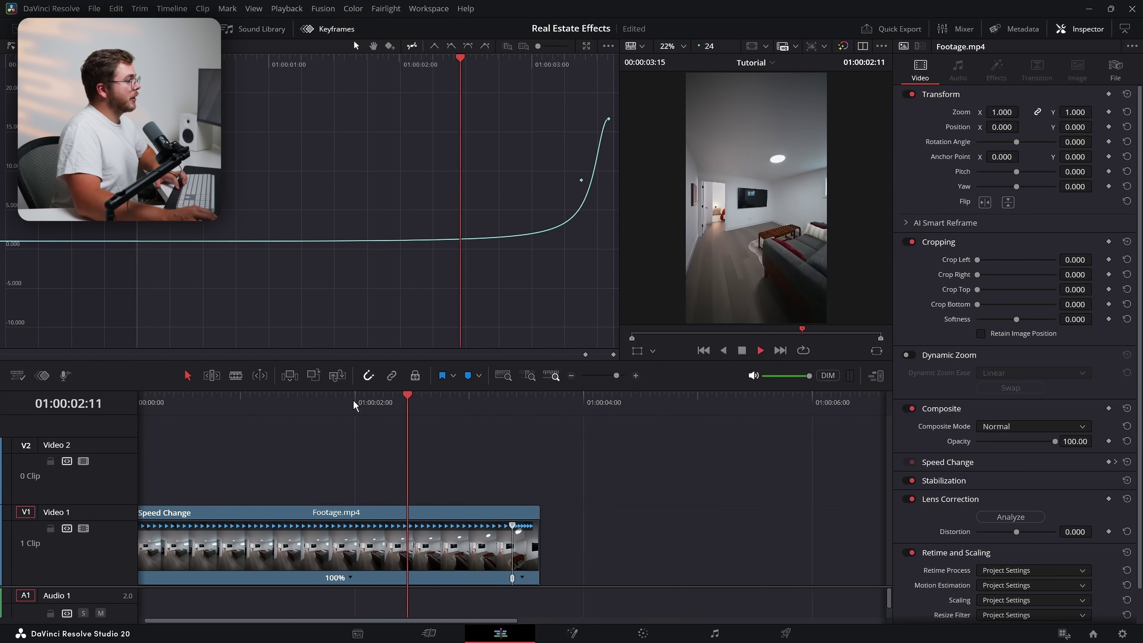
pyautogui.click(480, 402)
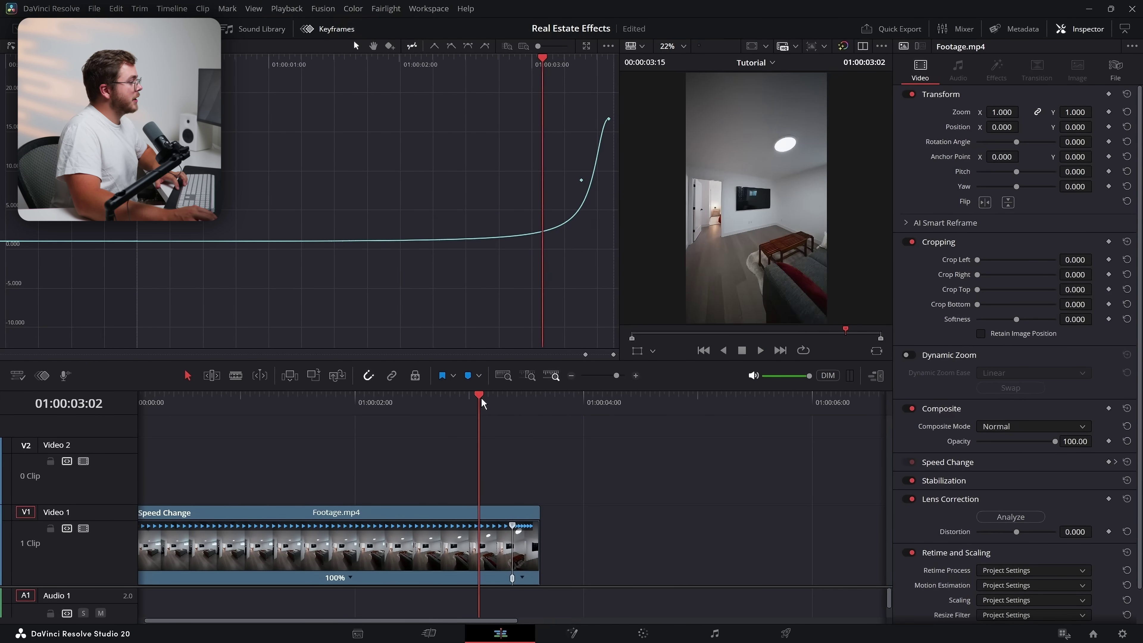
pyautogui.press('space')
# Shorten the clip's first segment by retiming its speed point to about 01:00:02:04, and play back the ramp
pyautogui.moveTo(512, 578); pyautogui.dragTo(310, 568)
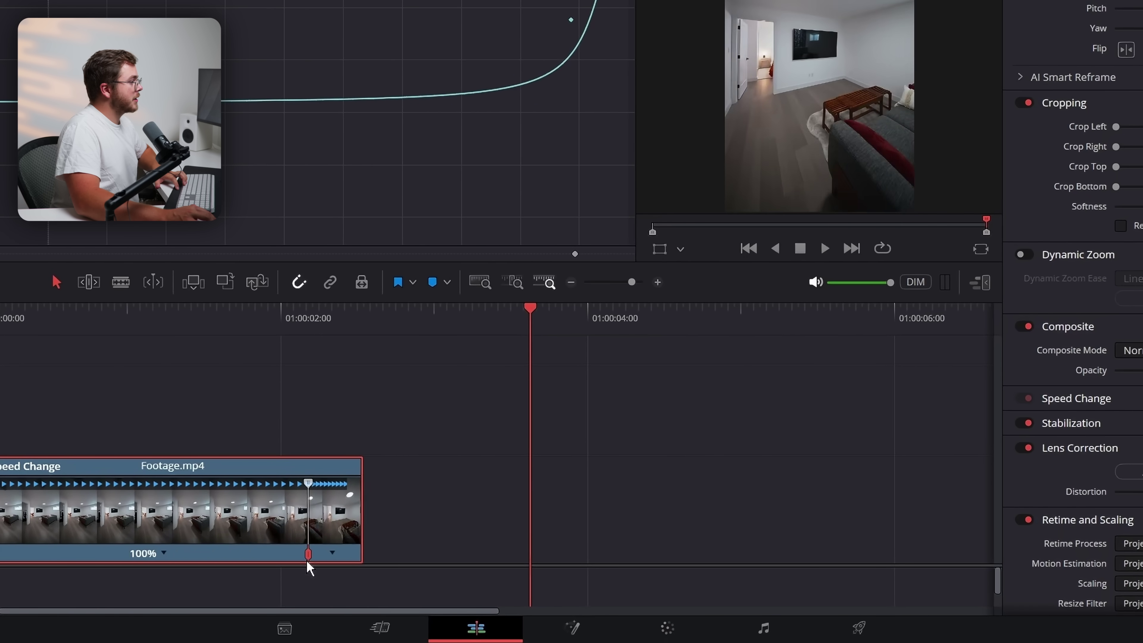
pyautogui.click(240, 315)
pyautogui.press('space')
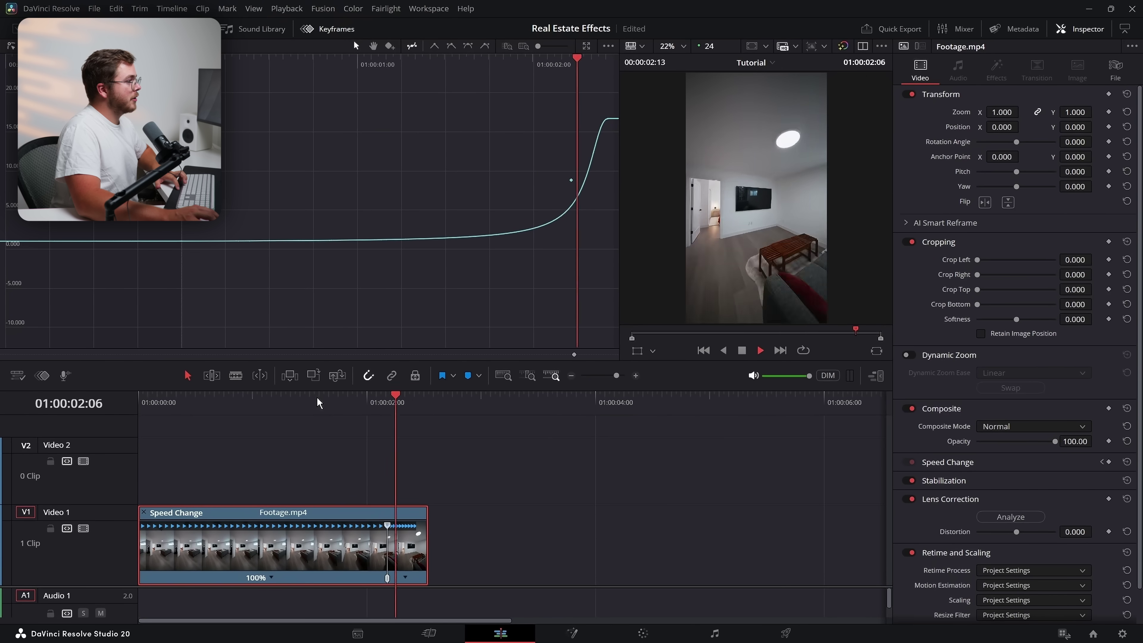
# Shorten the fast end segment so the clip ends at about 01:00:02:09, and play it back
pyautogui.moveTo(421, 518); pyautogui.dragTo(404, 518)
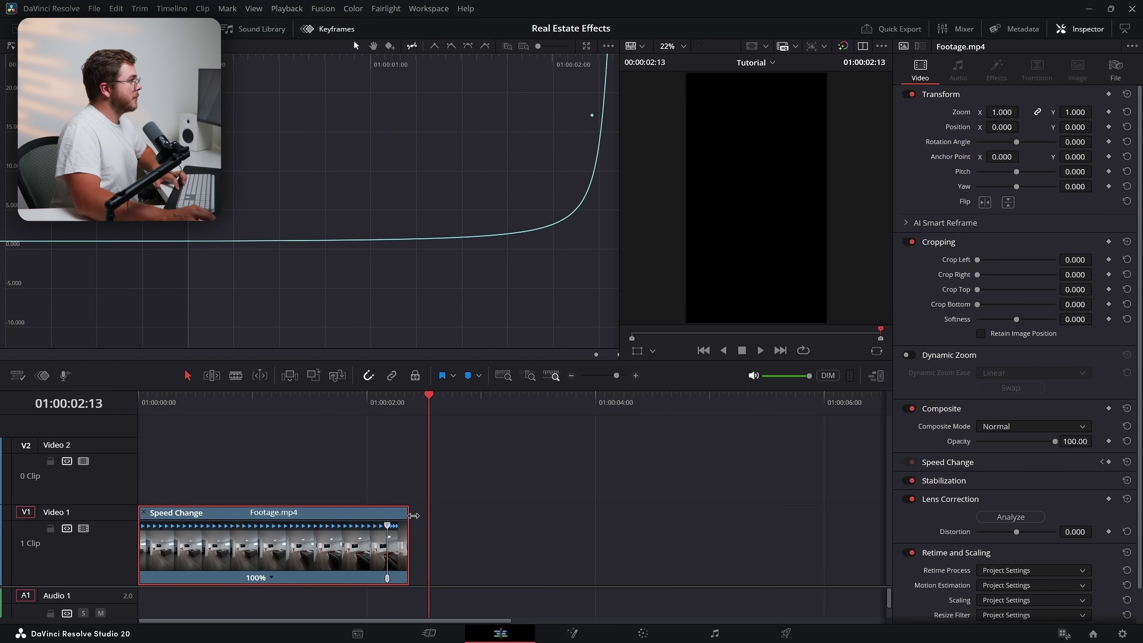
pyautogui.click(286, 402)
pyautogui.press('space')
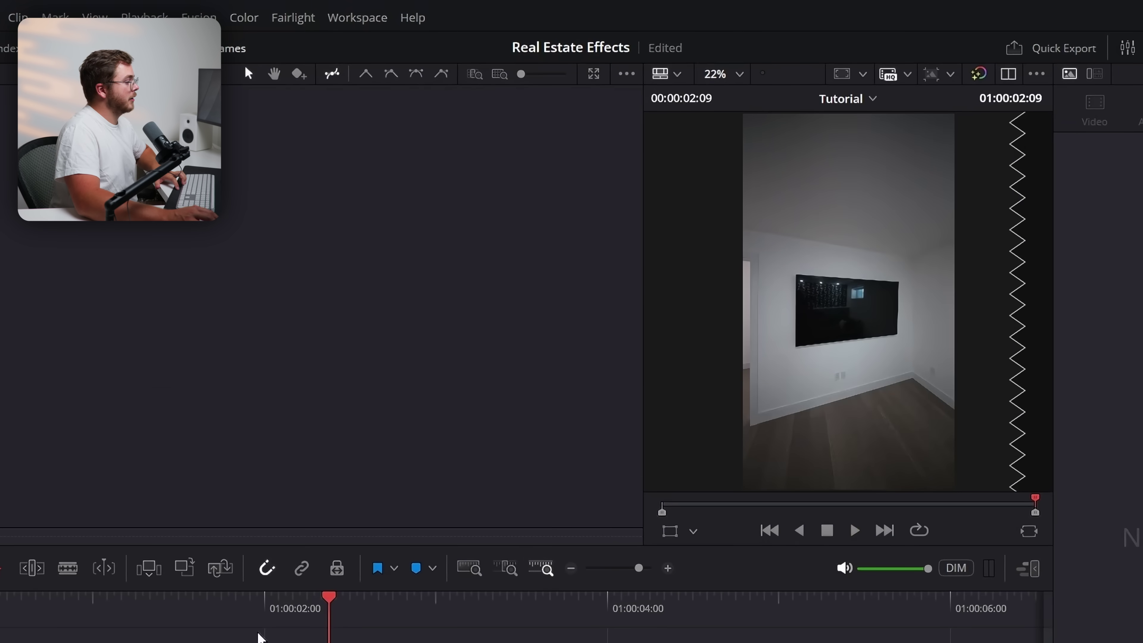
# Open the clip in Fusion at 01:00:00:15 and add a Tracker node after MediaIn1
pyautogui.click(301, 598)
pyautogui.click(30, 602)
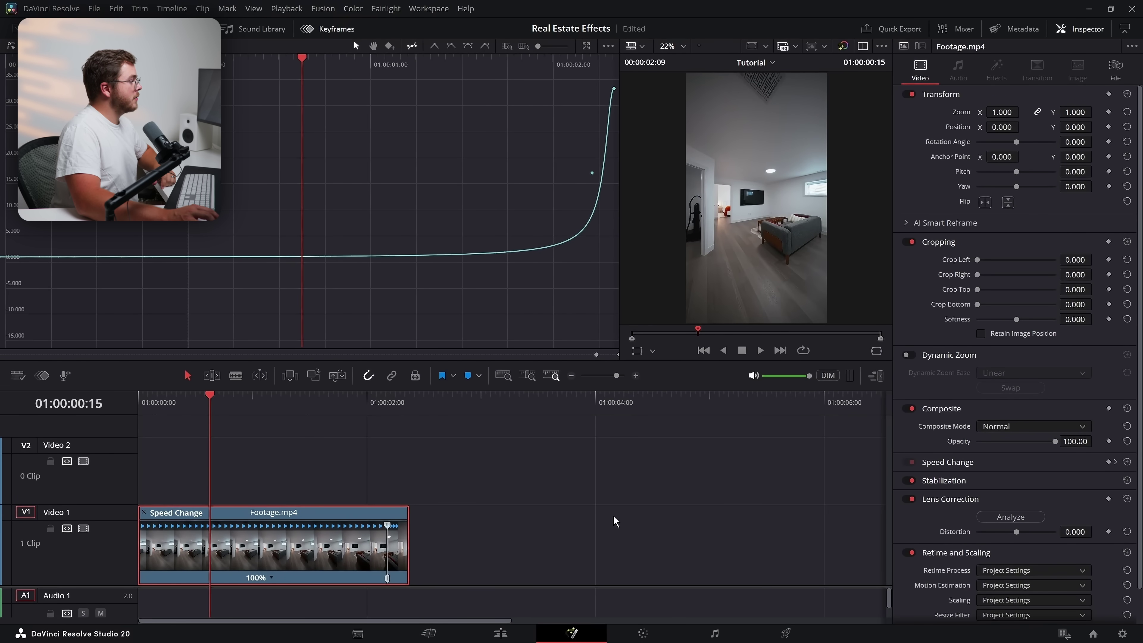
pyautogui.hotkey('shift', '5')
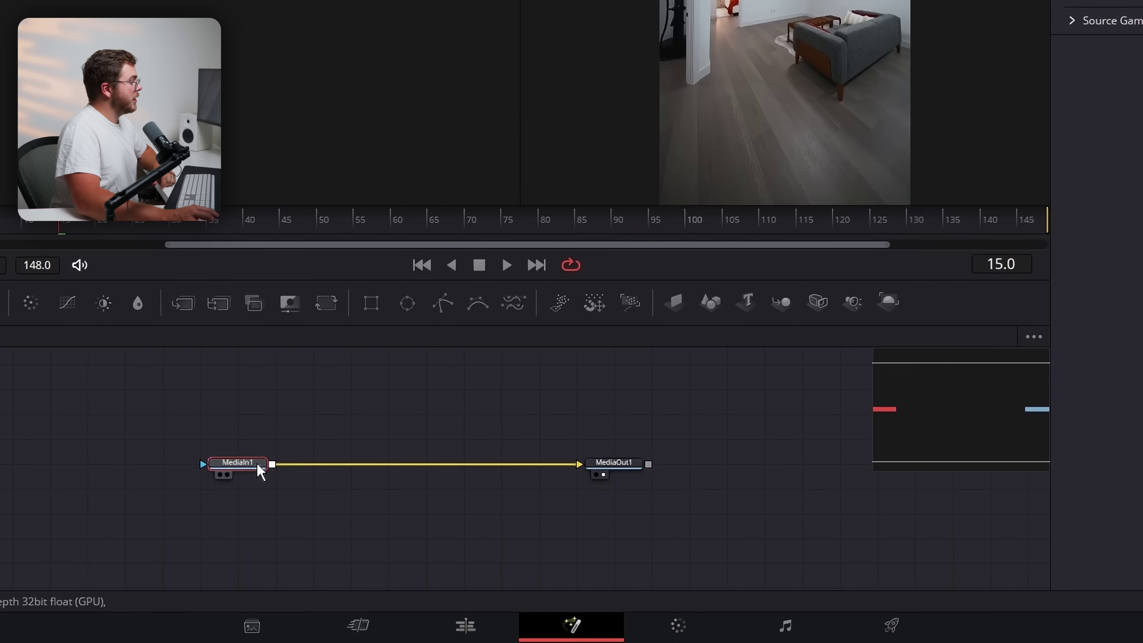
pyautogui.hotkey('shift', 'space')
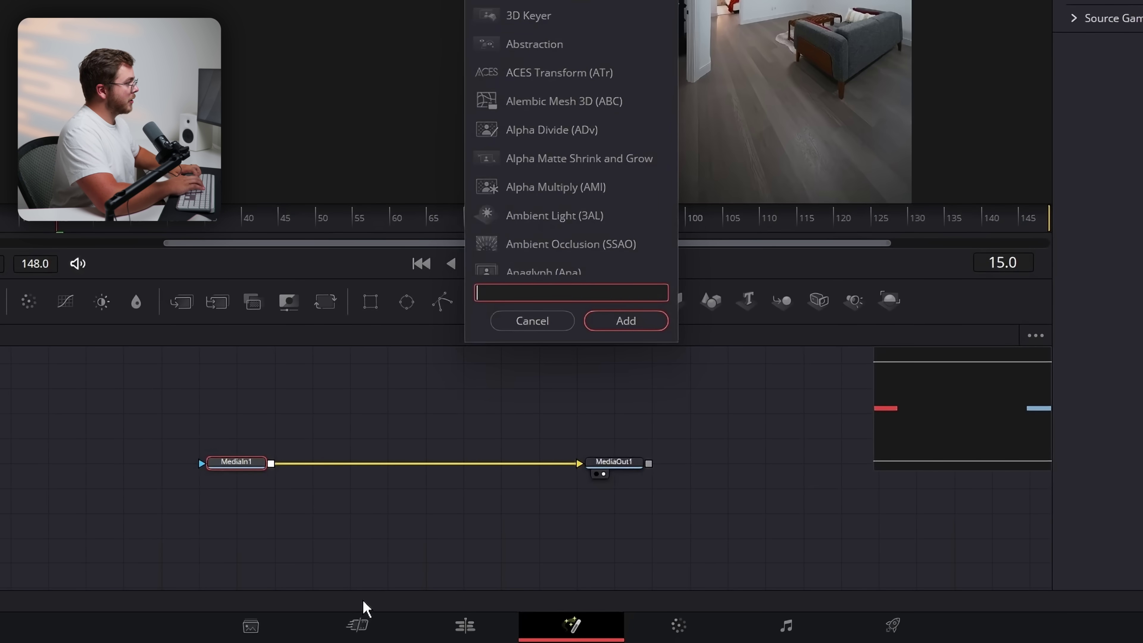
pyautogui.write('track')
pyautogui.press('Return')
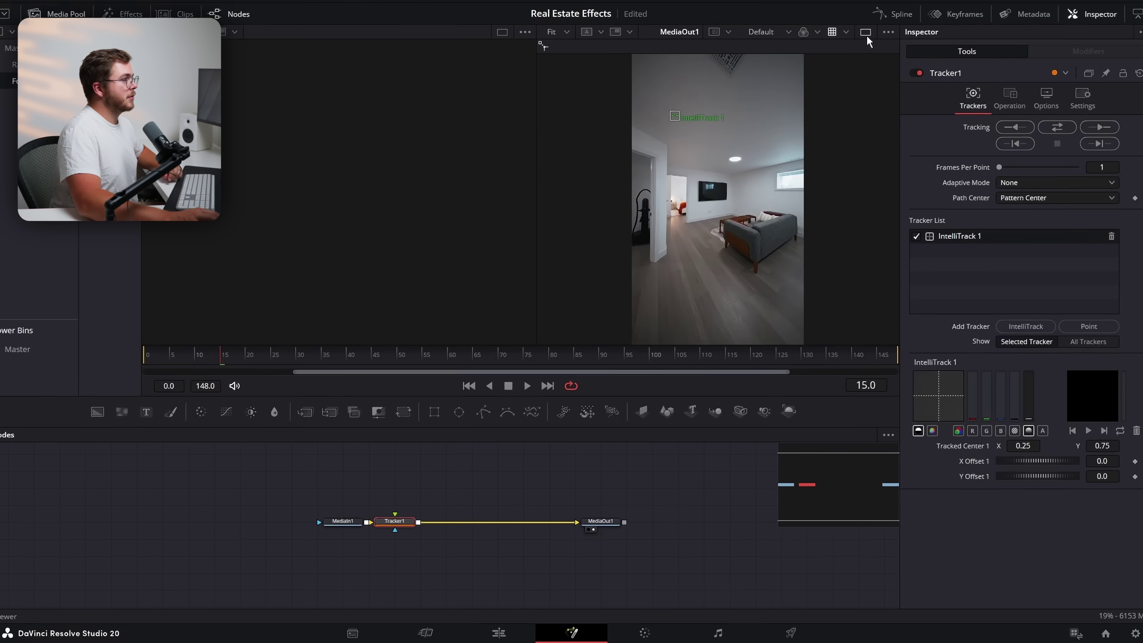
# Use a single enlarged viewer and set the Tracker1 operation to Corner Positioning
pyautogui.click(858, 46)
pyautogui.moveTo(606, 154); pyautogui.dragTo(567, 184)
pyautogui.scroll(2, 575, 174)
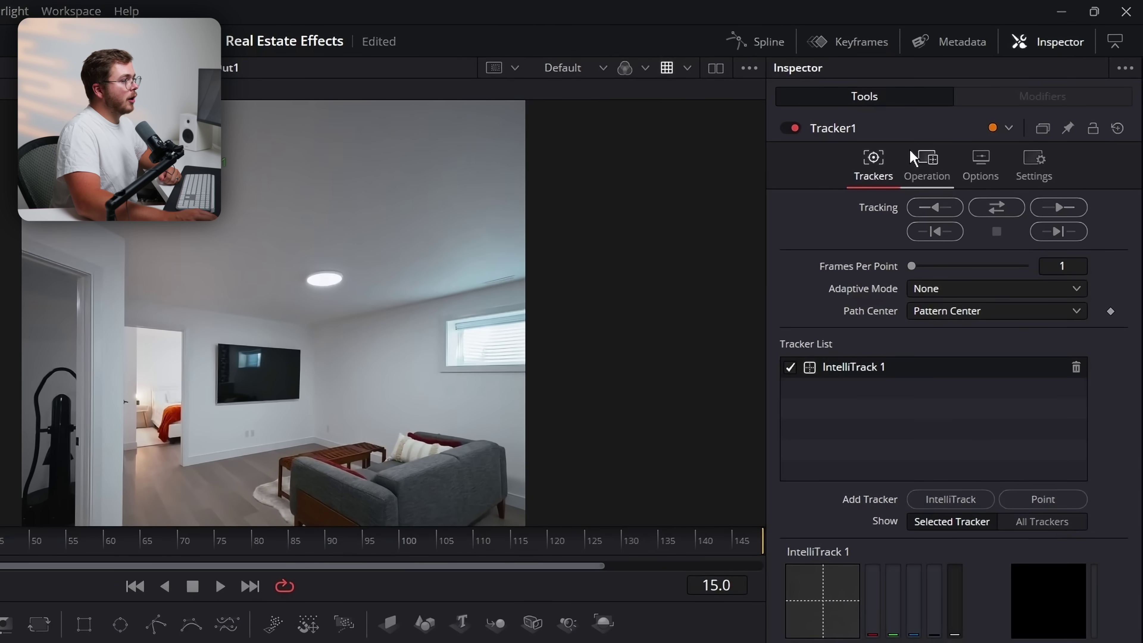
pyautogui.click(920, 162)
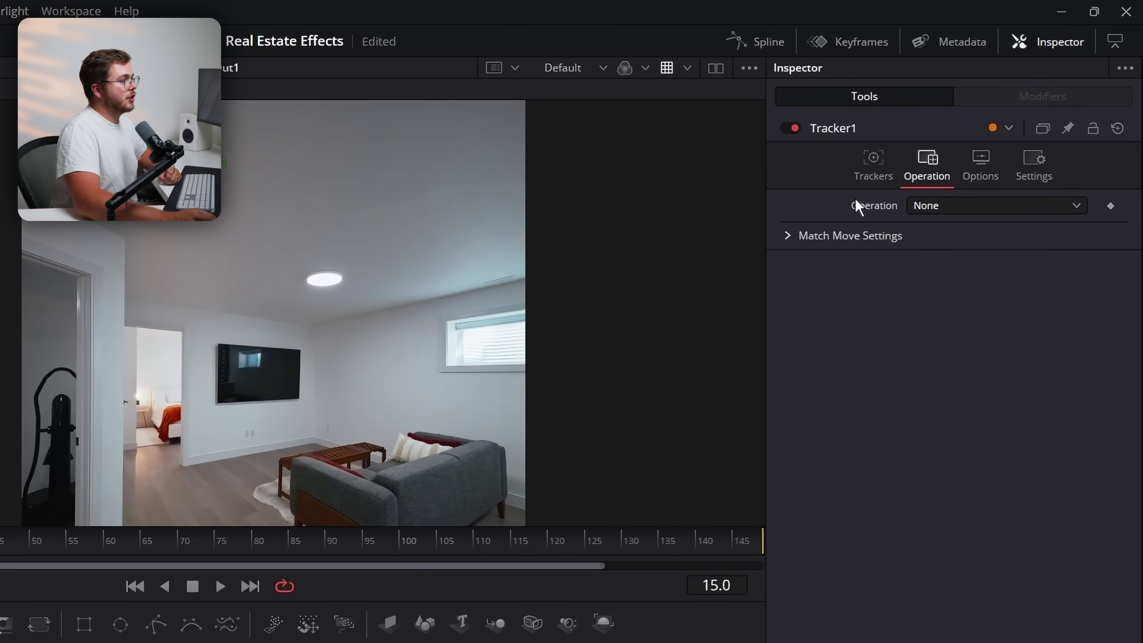
pyautogui.click(973, 212)
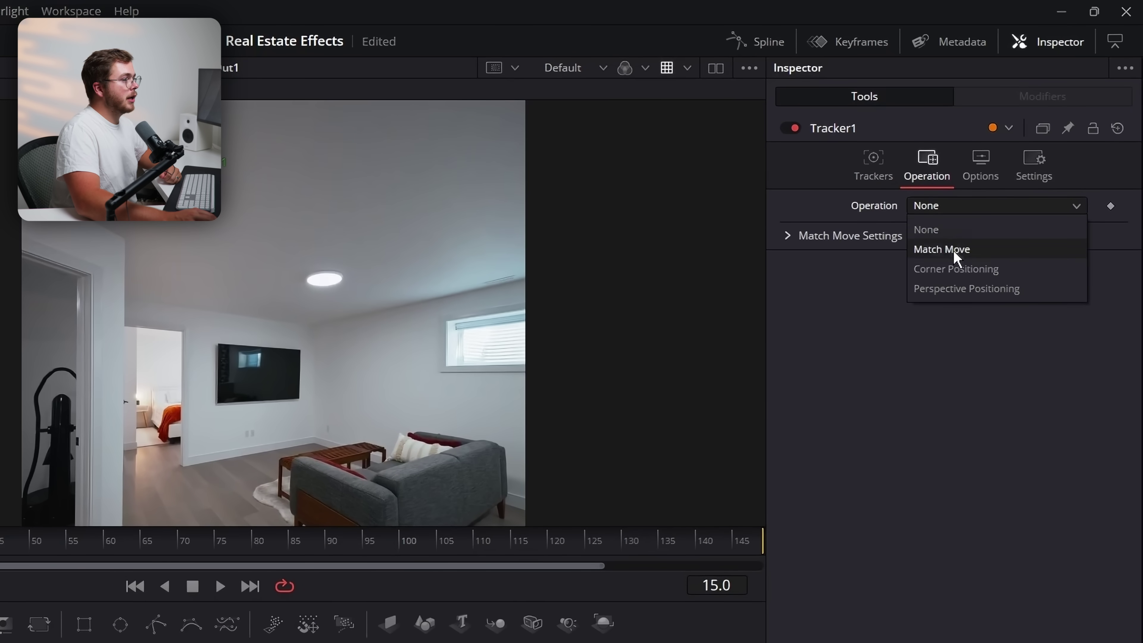
pyautogui.click(947, 268)
# Place the four IntelliTrack points roughly around the corners of the wall-mounted TV
pyautogui.moveTo(147, 152); pyautogui.dragTo(221, 341)
pyautogui.moveTo(399, 153); pyautogui.dragTo(306, 351)
pyautogui.moveTo(289, 358); pyautogui.dragTo(321, 253)
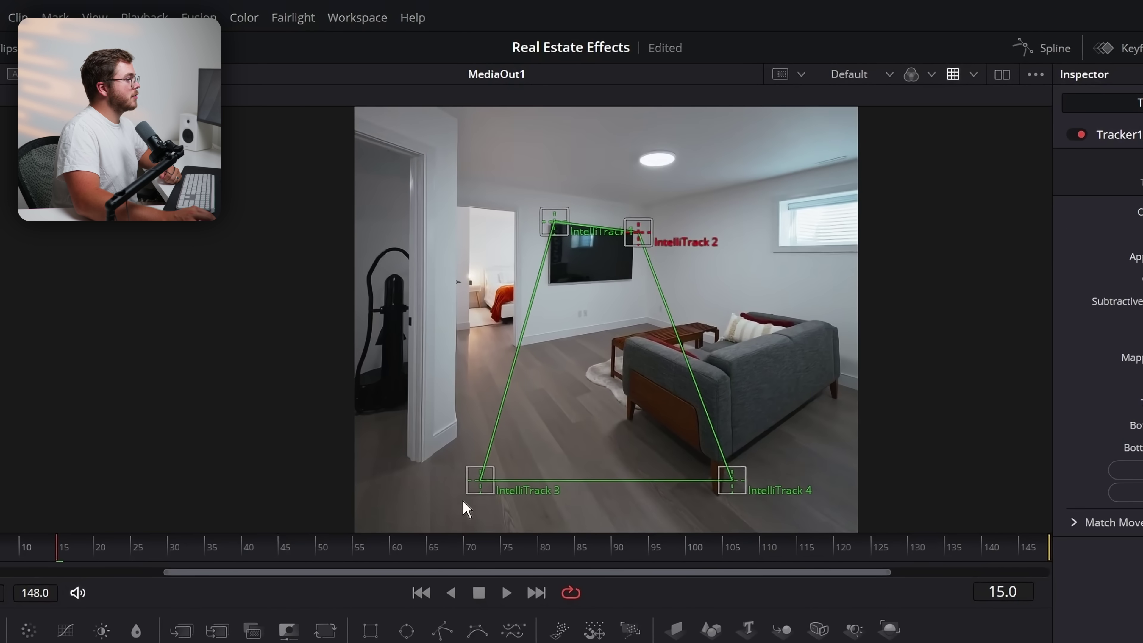
pyautogui.moveTo(478, 479); pyautogui.dragTo(556, 279)
pyautogui.moveTo(720, 473); pyautogui.dragTo(630, 278)
# Align the four IntelliTrack points precisely with the TV screen's corners
pyautogui.scroll(8, 563, 238)
pyautogui.moveTo(551, 199); pyautogui.dragTo(560, 302)
pyautogui.moveTo(559, 302); pyautogui.dragTo(559, 302)
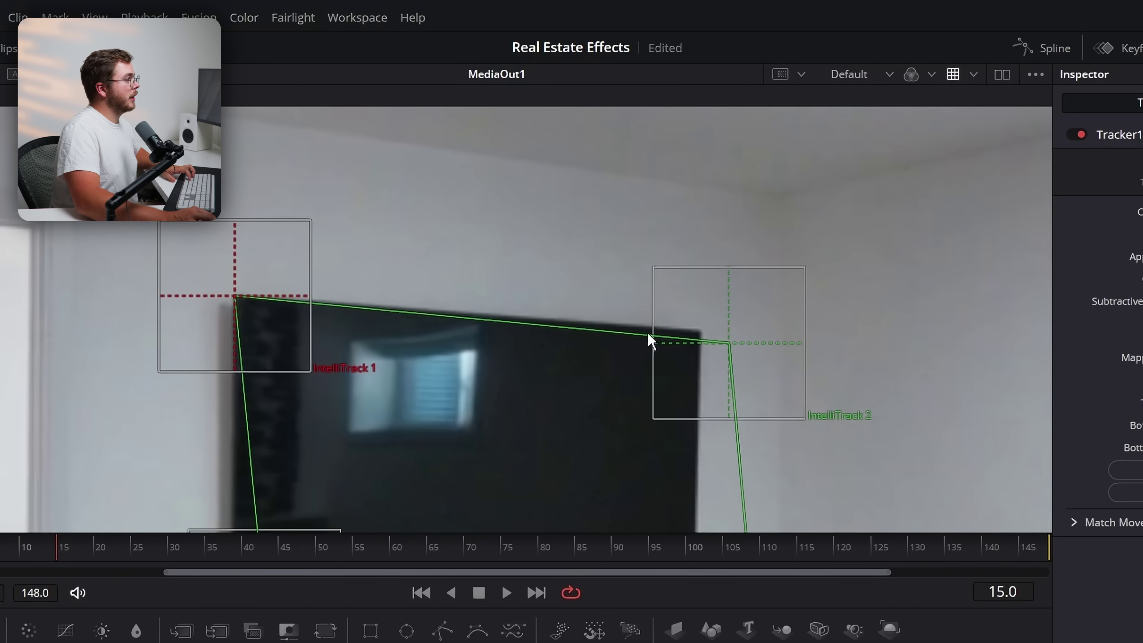
pyautogui.moveTo(718, 338); pyautogui.dragTo(693, 336)
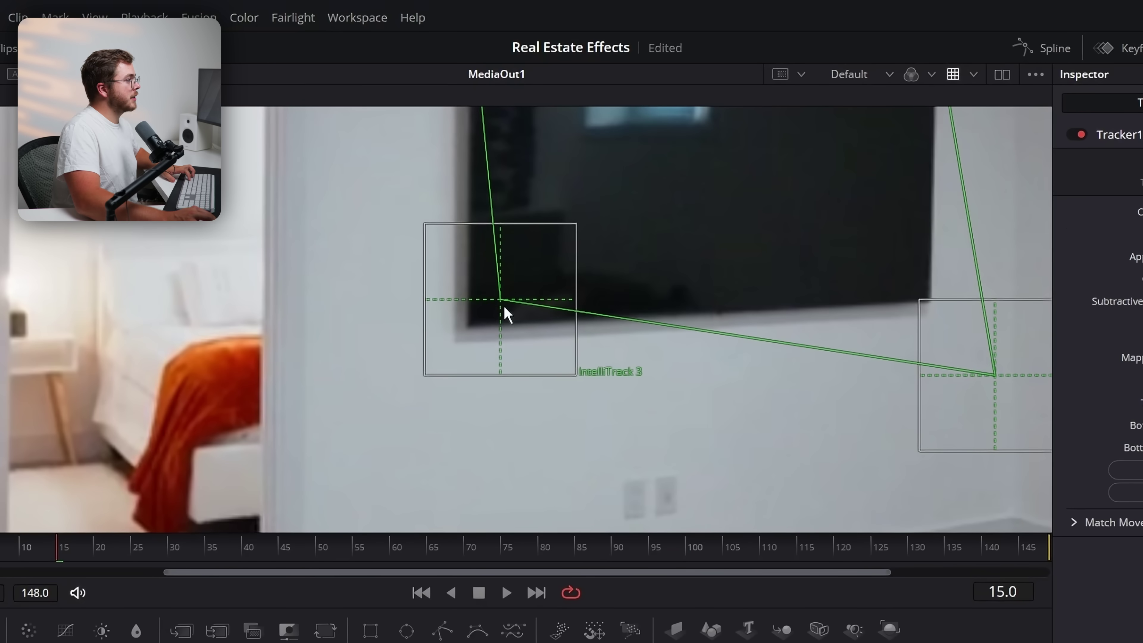
pyautogui.moveTo(507, 314); pyautogui.dragTo(465, 332)
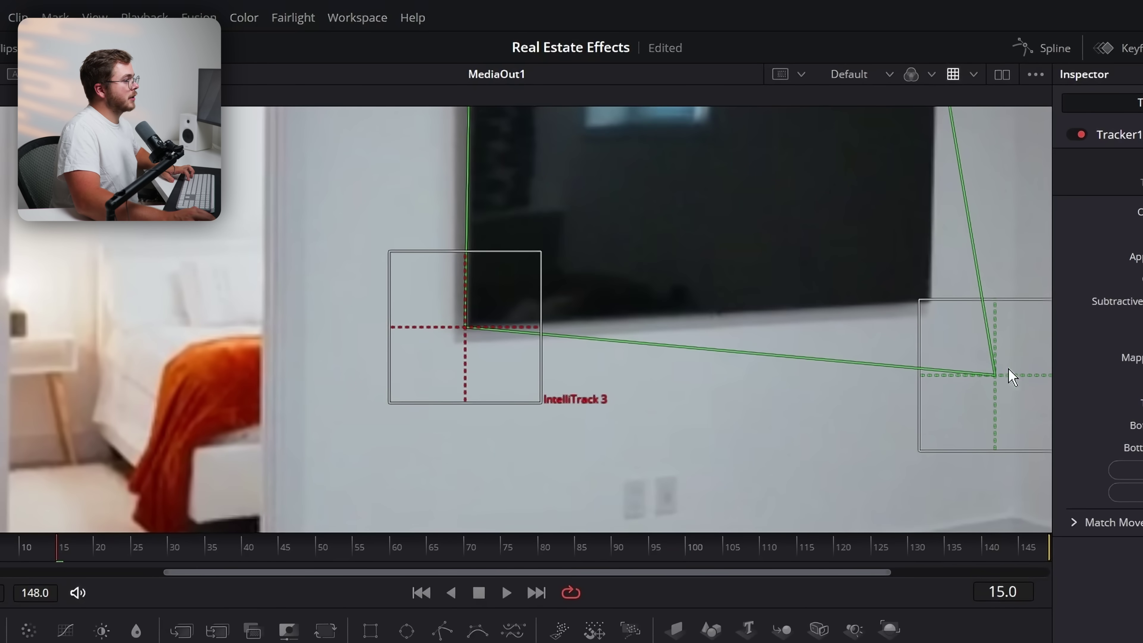
pyautogui.moveTo(1007, 376); pyautogui.dragTo(928, 313)
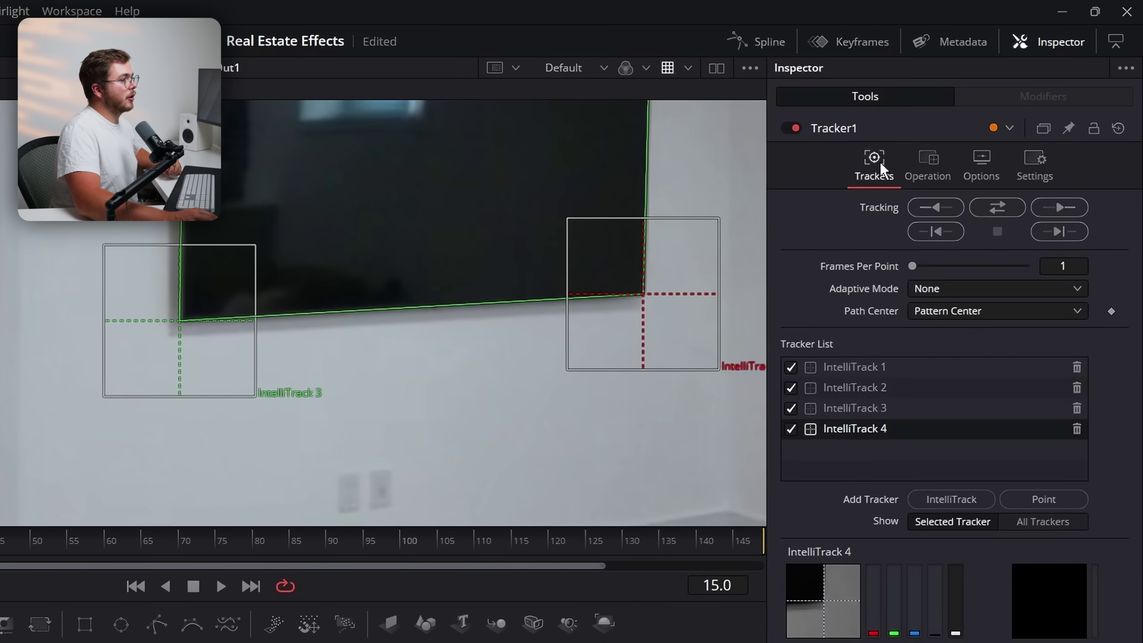
# Track the four TV corners forward and backward from frame 15, and inspect the track at frame 56
pyautogui.click(989, 207)
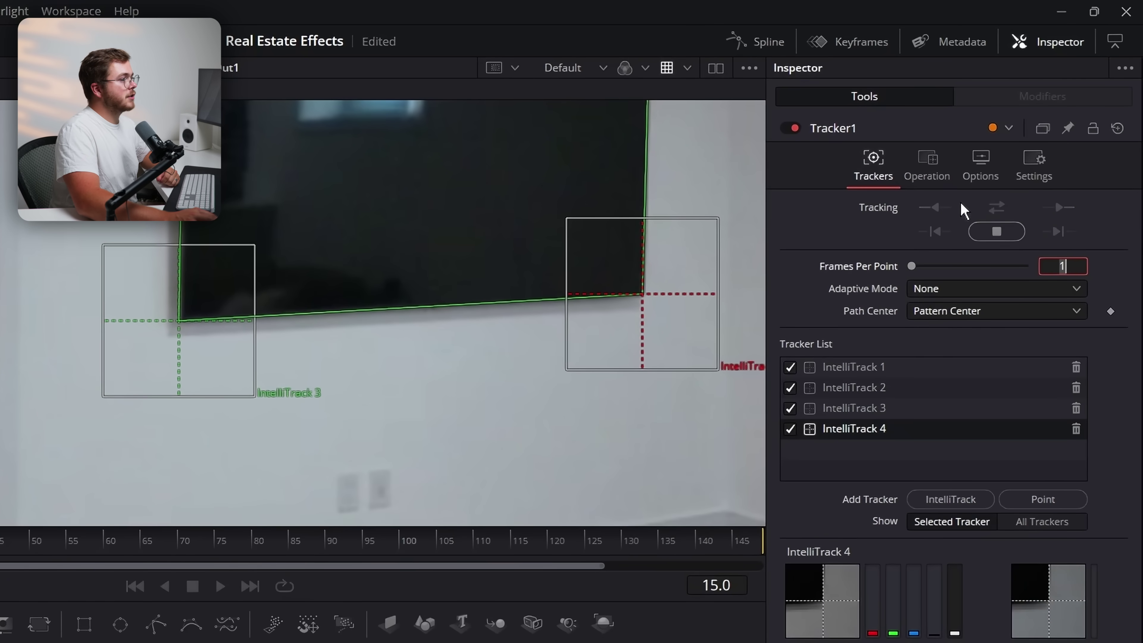
pyautogui.moveTo(443, 360)
pyautogui.mouseDown()
pyautogui.moveTo(362, 360)
pyautogui.moveTo(489, 345)
pyautogui.moveTo(431, 360)
pyautogui.mouseUp()
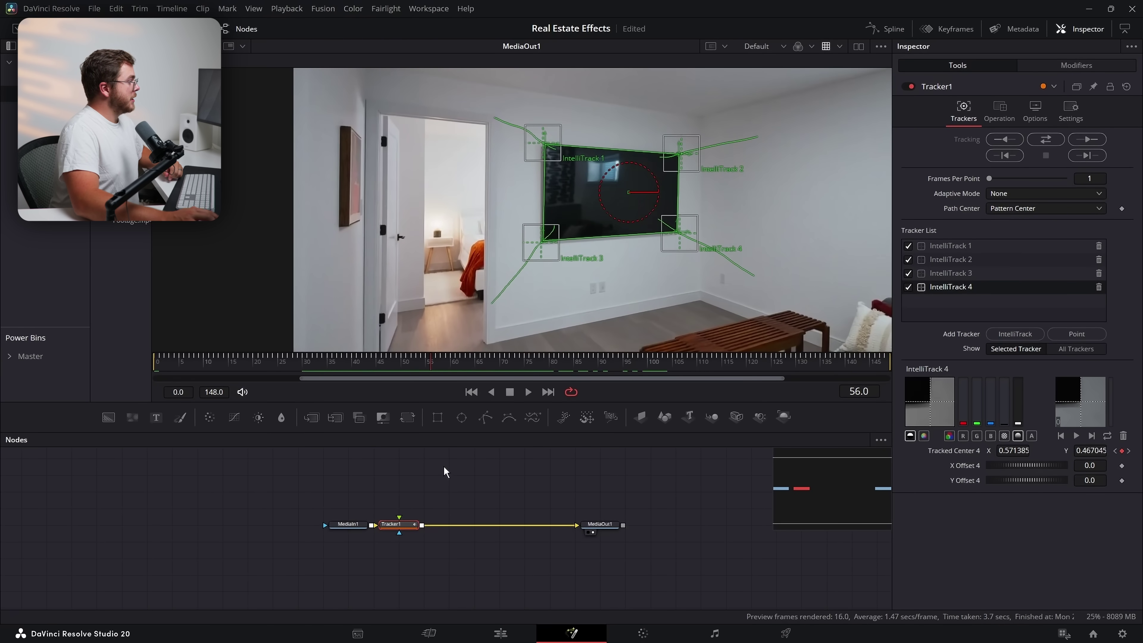
# Add a Background node above Tracker1 and connect it to the tracker's foreground input
pyautogui.click(446, 472)
pyautogui.click(109, 417)
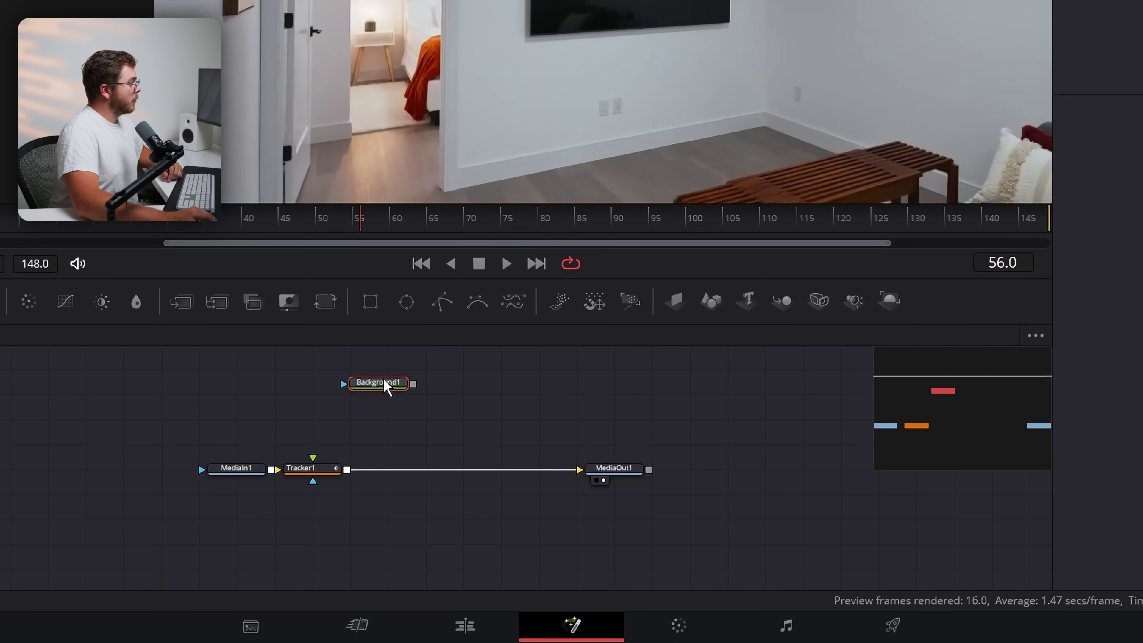
pyautogui.moveTo(386, 386); pyautogui.dragTo(313, 399)
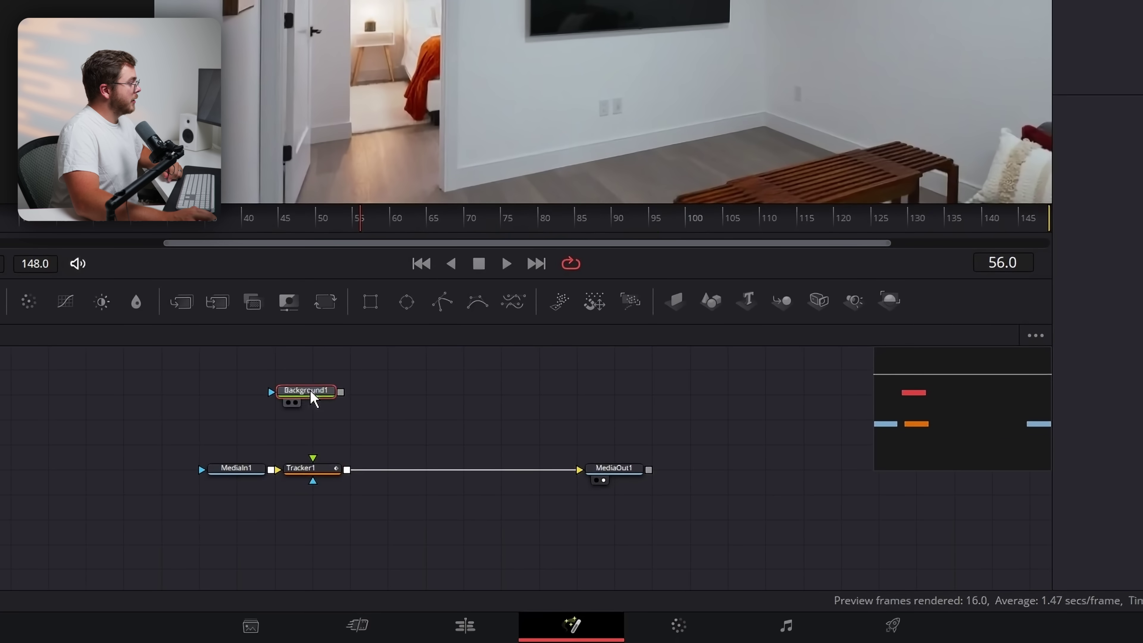
pyautogui.click(333, 471)
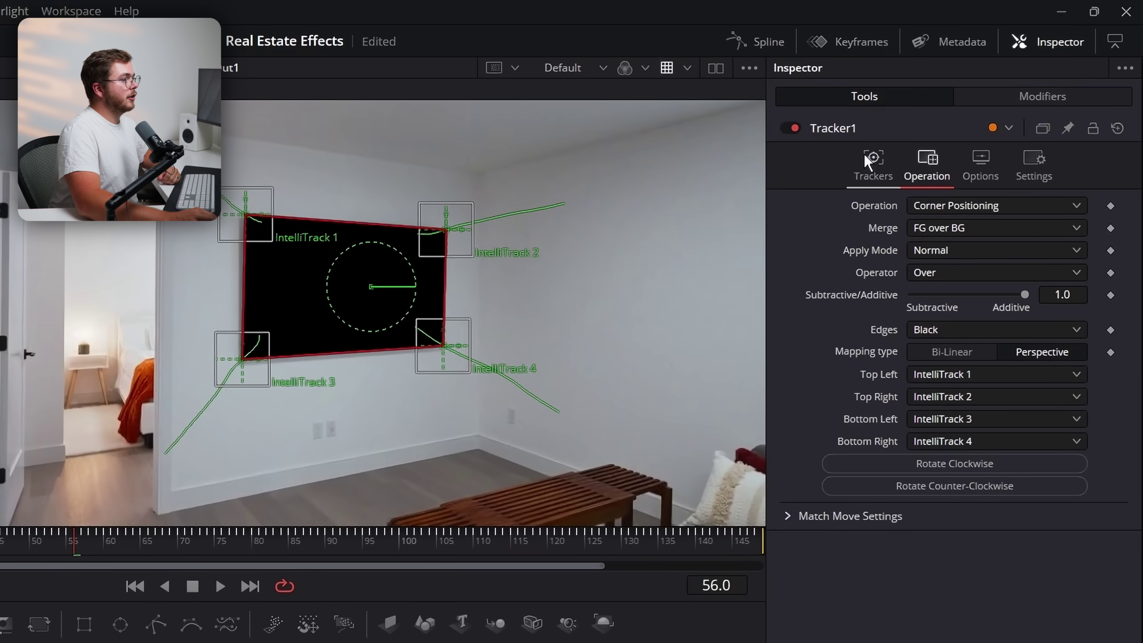
# Set Tracker1's operator to Stencil to cut out the TV screen, and check the cutout at several frames of the clip
pyautogui.click(873, 159)
pyautogui.click(928, 176)
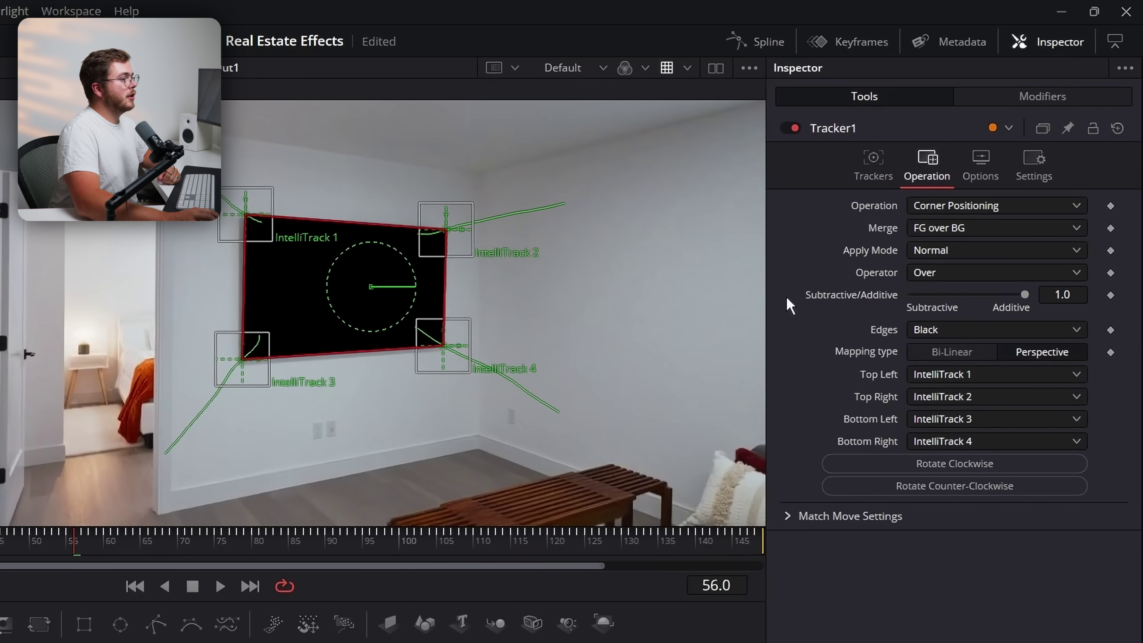
pyautogui.click(926, 273)
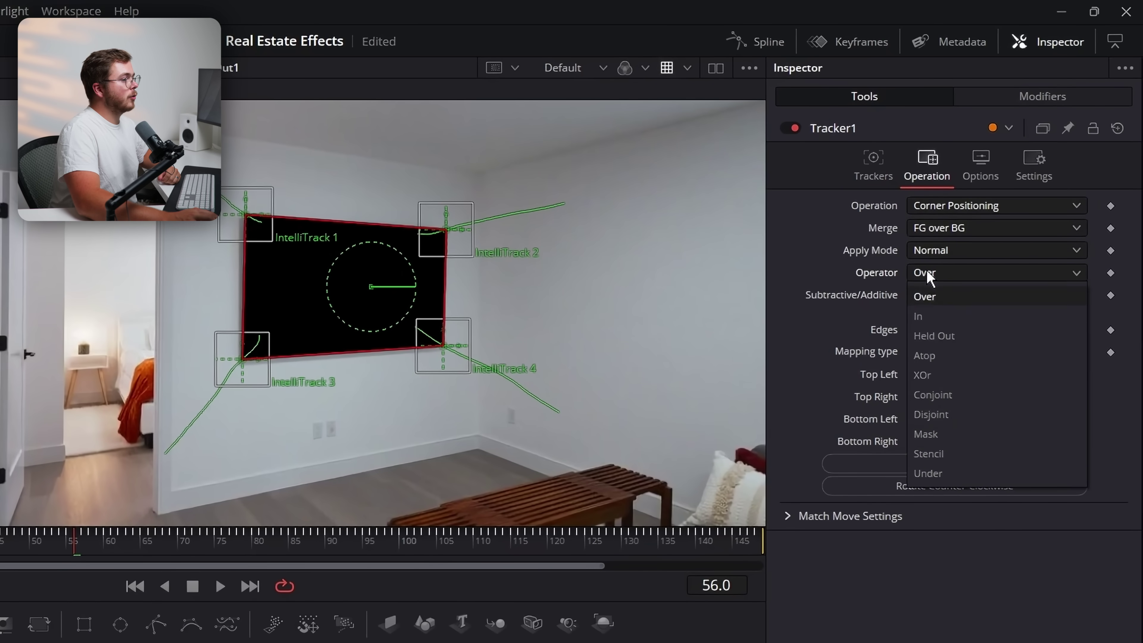
pyautogui.click(913, 453)
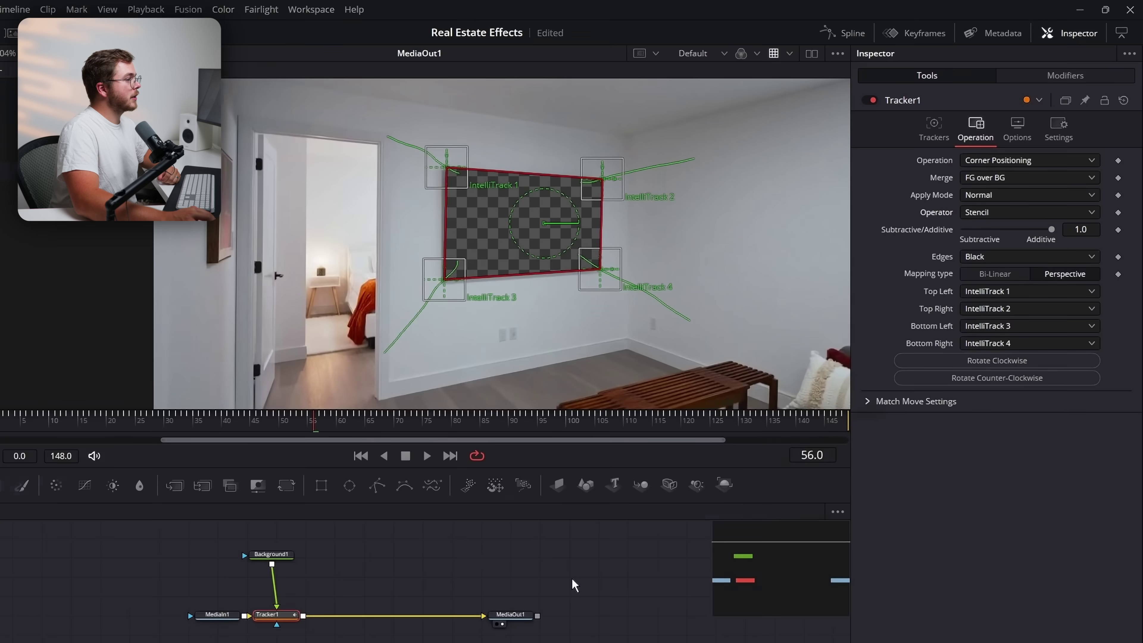
pyautogui.click(571, 585)
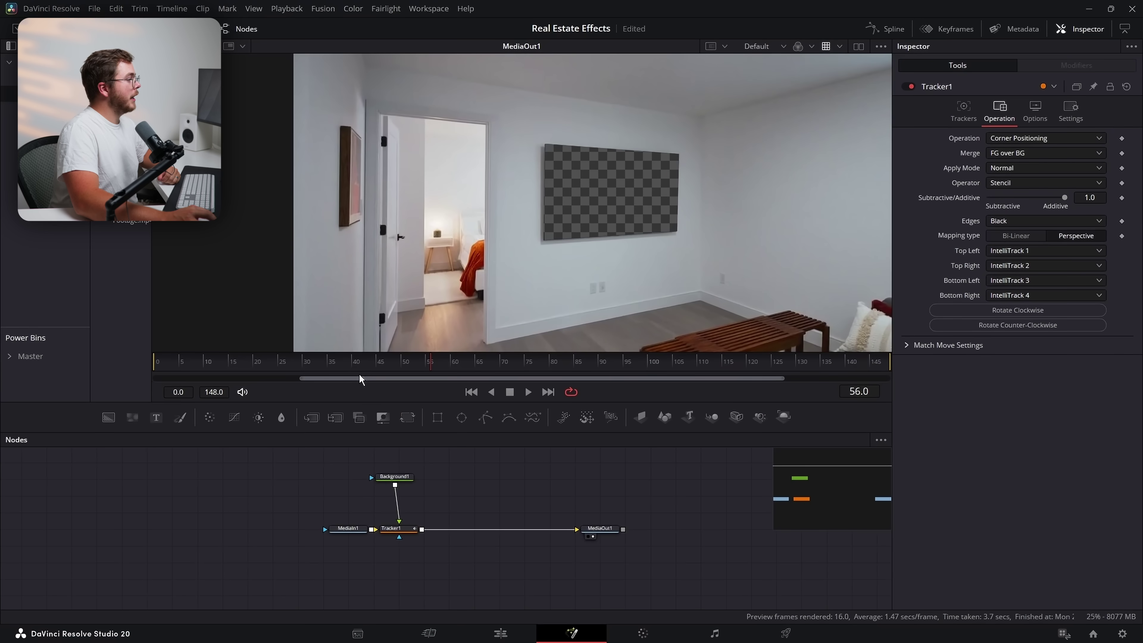
pyautogui.moveTo(289, 421); pyautogui.dragTo(578, 421)
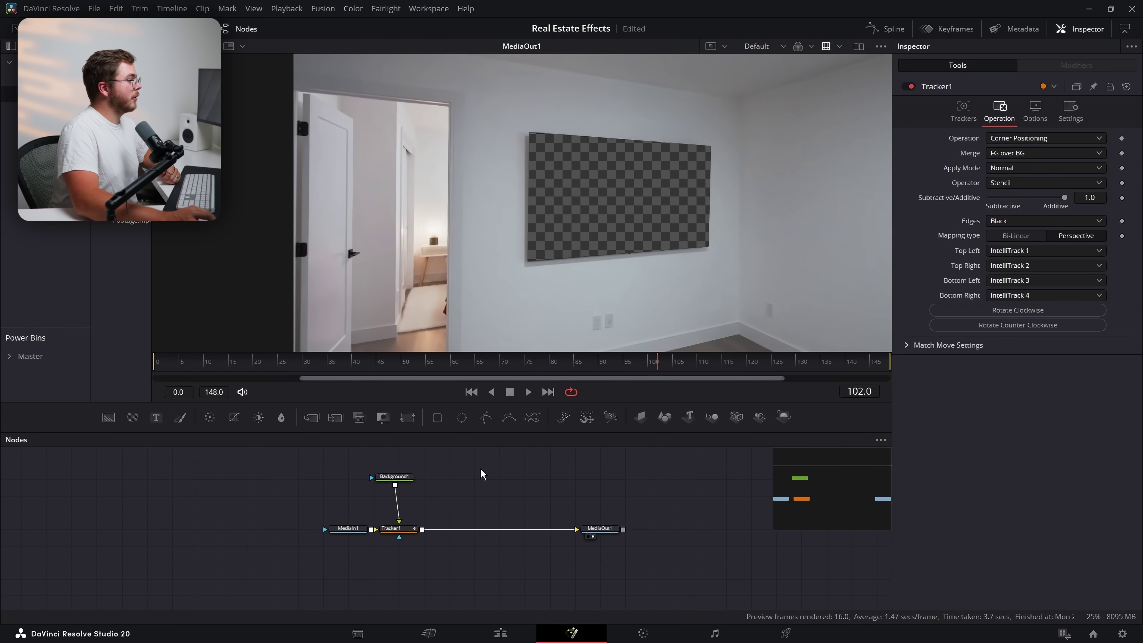
pyautogui.click(397, 474)
pyautogui.moveTo(321, 366); pyautogui.dragTo(511, 352)
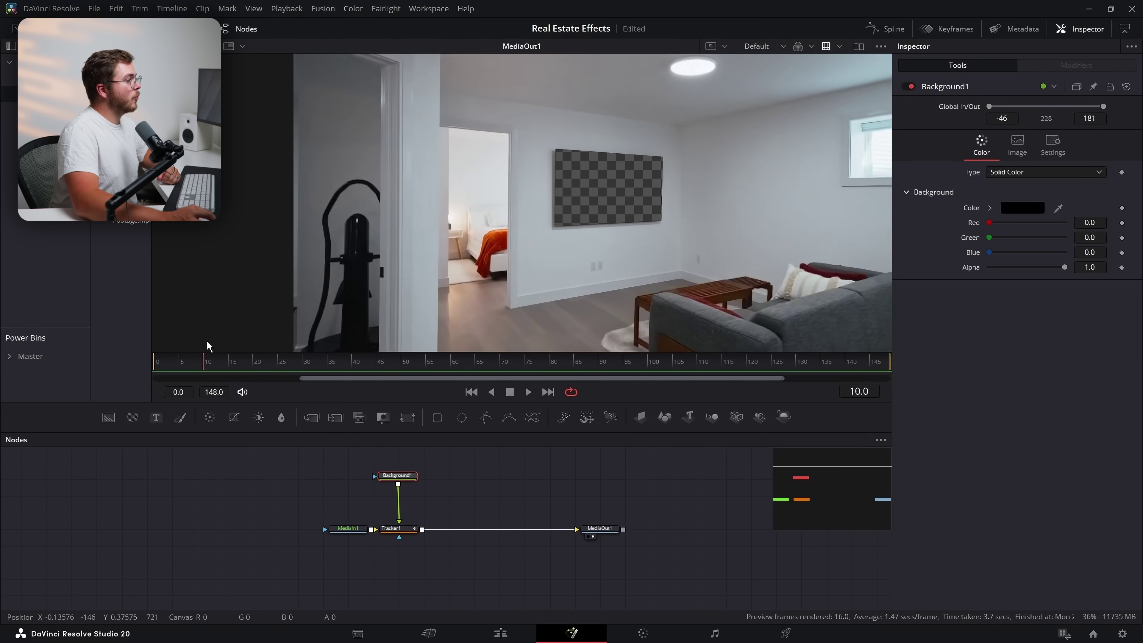
pyautogui.click(410, 373)
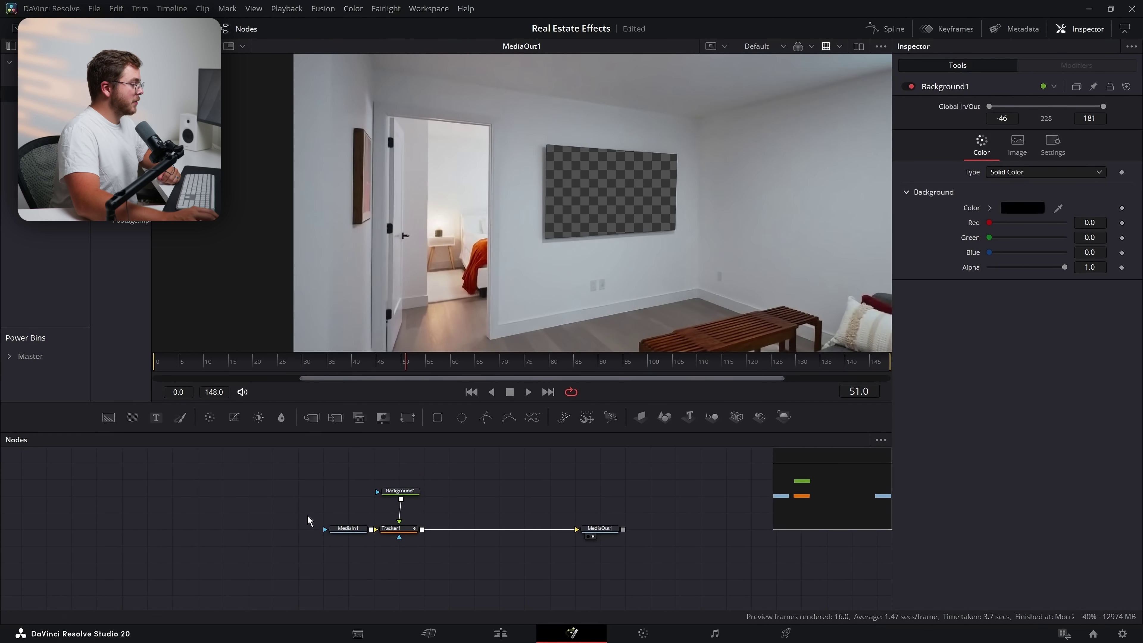
# Move MediaIn1 below Tracker1 and merge its output over the tracker result in a Merge node ahead of MediaOut1
pyautogui.moveTo(354, 534); pyautogui.dragTo(397, 577)
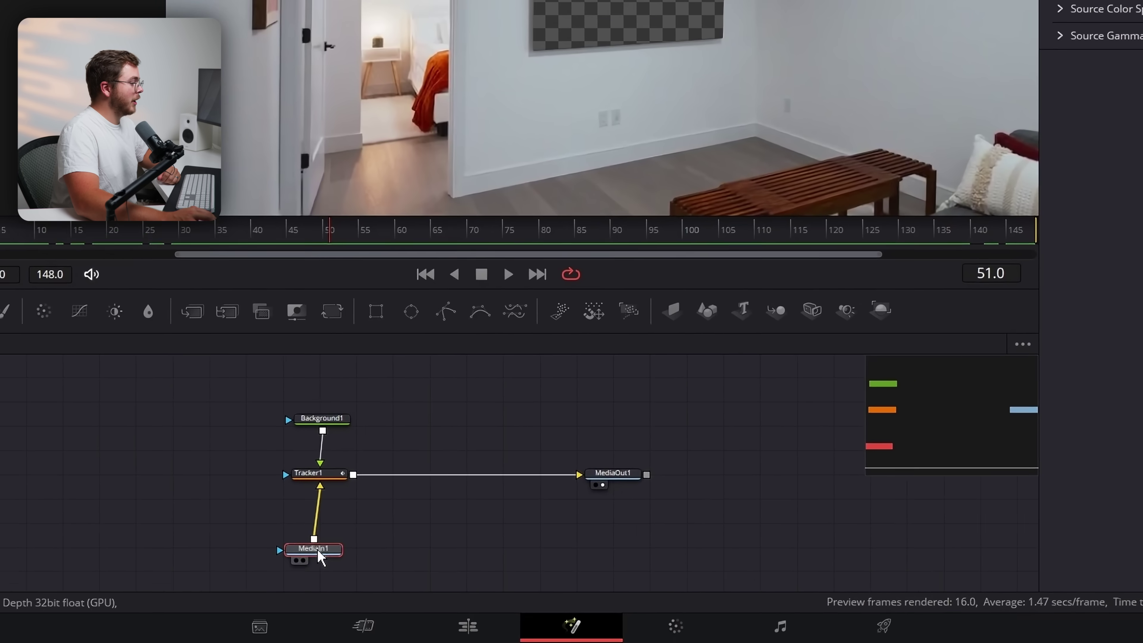
pyautogui.moveTo(310, 539); pyautogui.dragTo(408, 536)
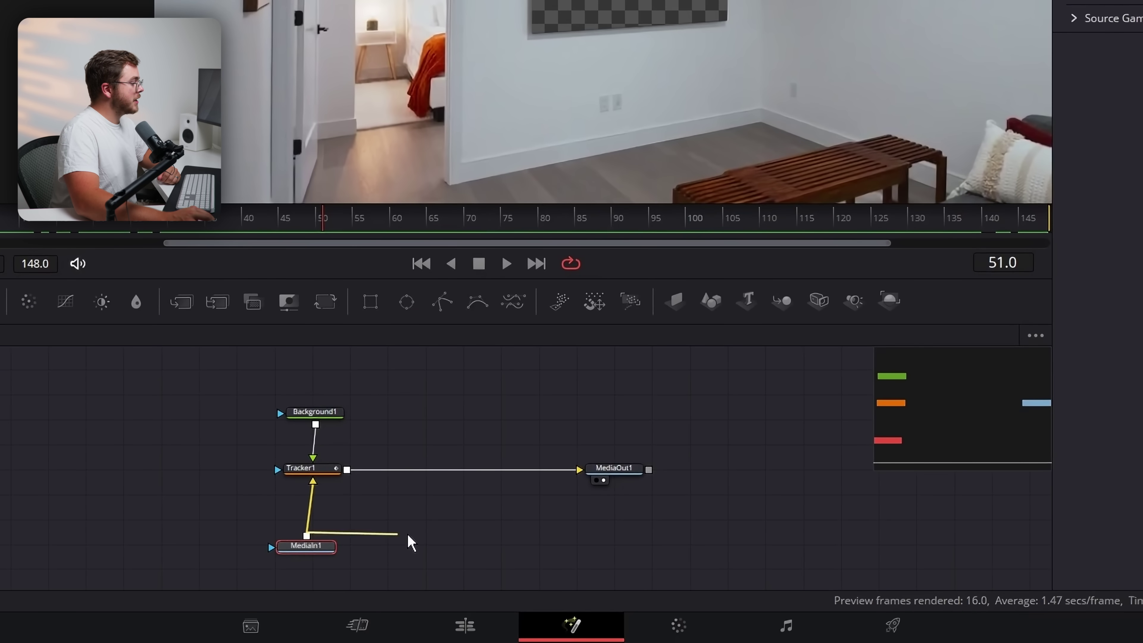
pyautogui.moveTo(349, 475); pyautogui.dragTo(348, 471)
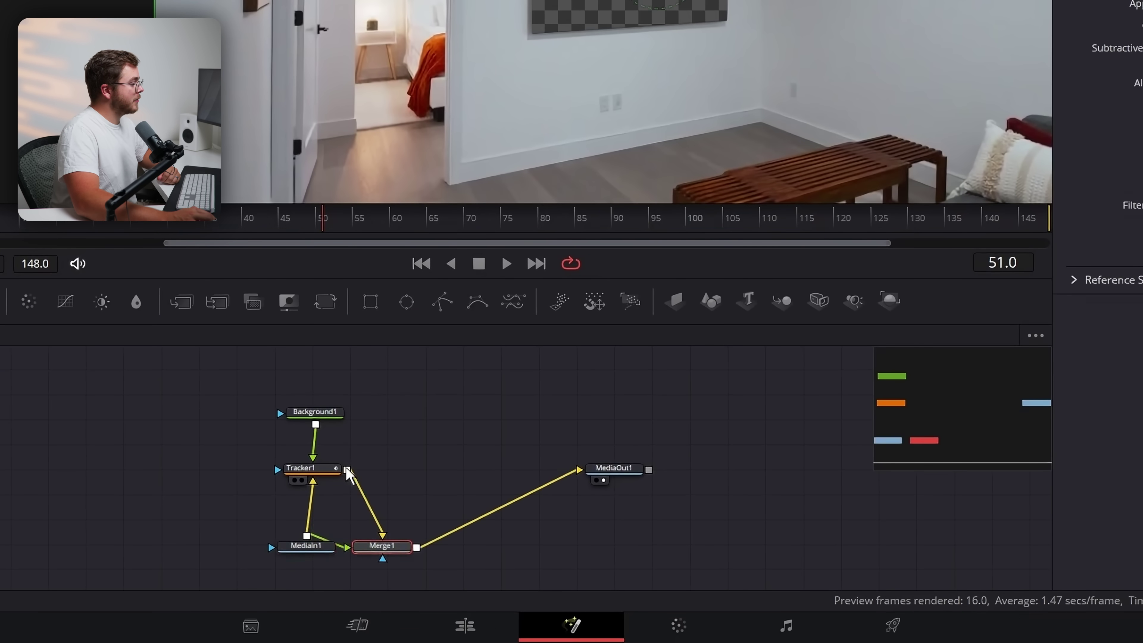
pyautogui.moveTo(377, 555); pyautogui.dragTo(440, 478)
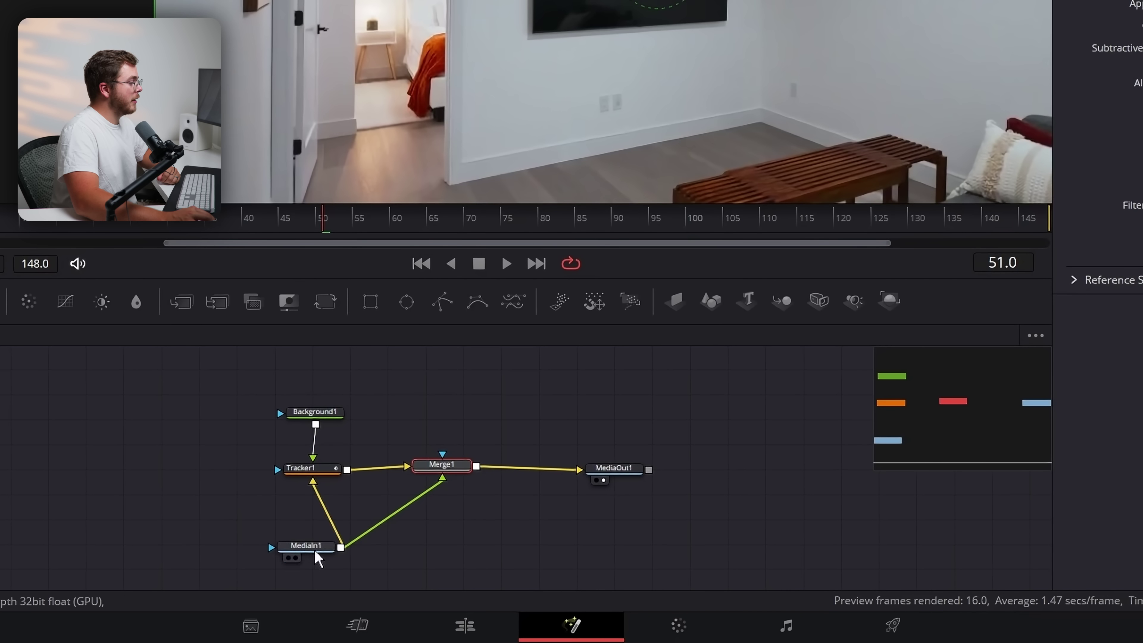
pyautogui.moveTo(317, 547); pyautogui.dragTo(292, 549)
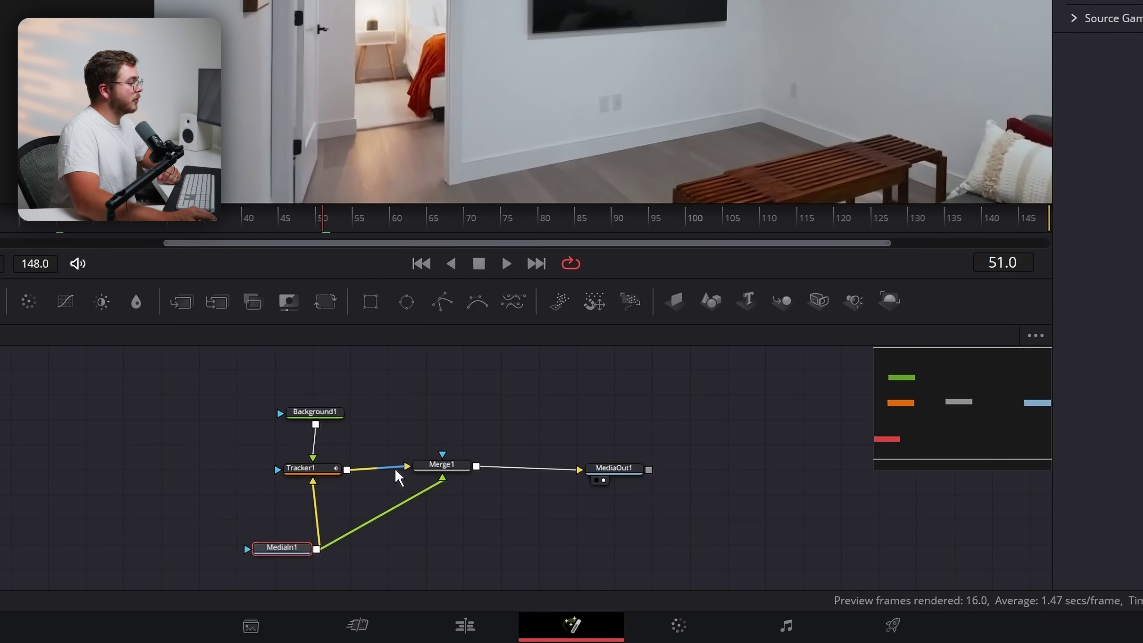
# Keyframe Merge1's blend at 1.0 on frame 20 and 0.0 on frame 148, and scrub through the fade
pyautogui.click(441, 466)
pyautogui.moveTo(1064, 301)
pyautogui.mouseDown()
pyautogui.moveTo(1010, 300)
pyautogui.moveTo(1064, 301)
pyautogui.mouseUp()
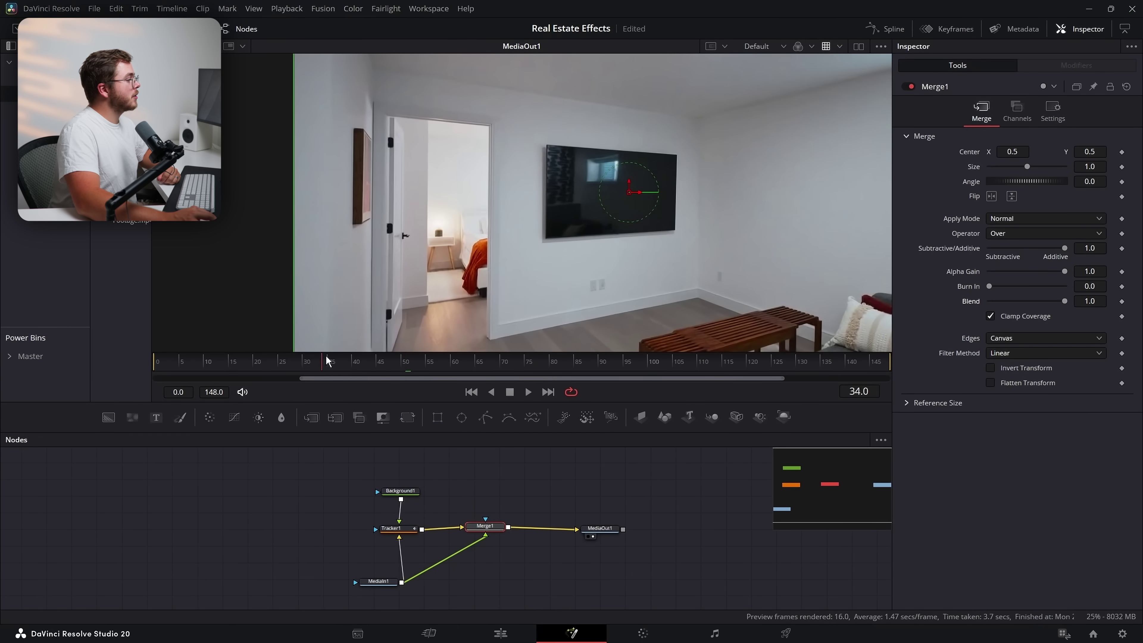
pyautogui.moveTo(326, 360); pyautogui.dragTo(257, 367)
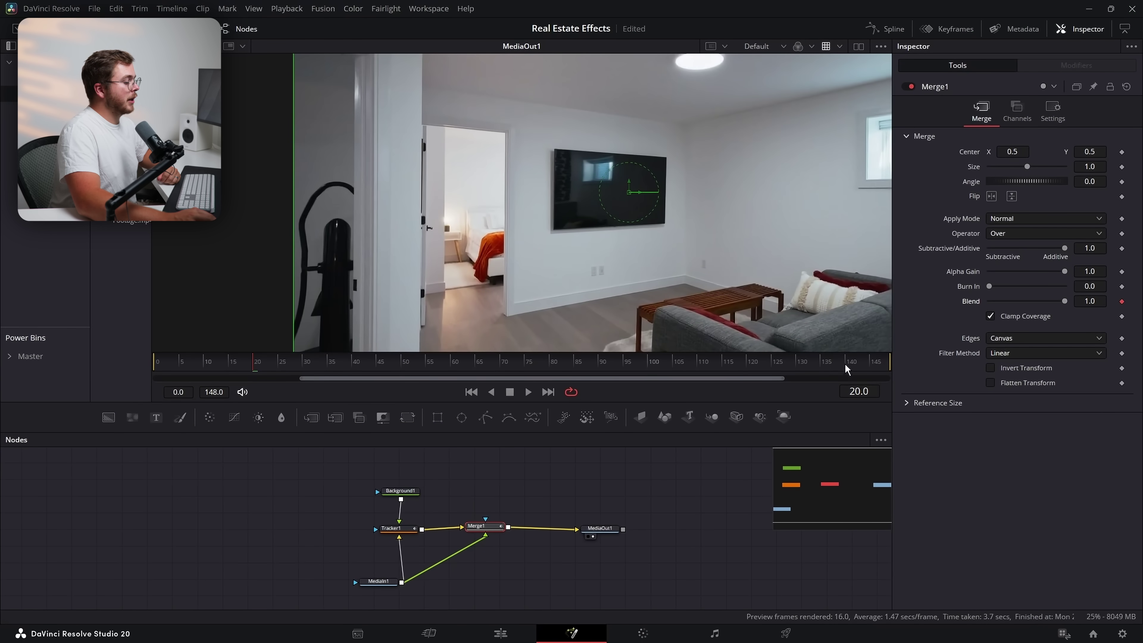
pyautogui.moveTo(845, 370); pyautogui.dragTo(887, 366)
pyautogui.moveTo(1064, 301); pyautogui.dragTo(988, 301)
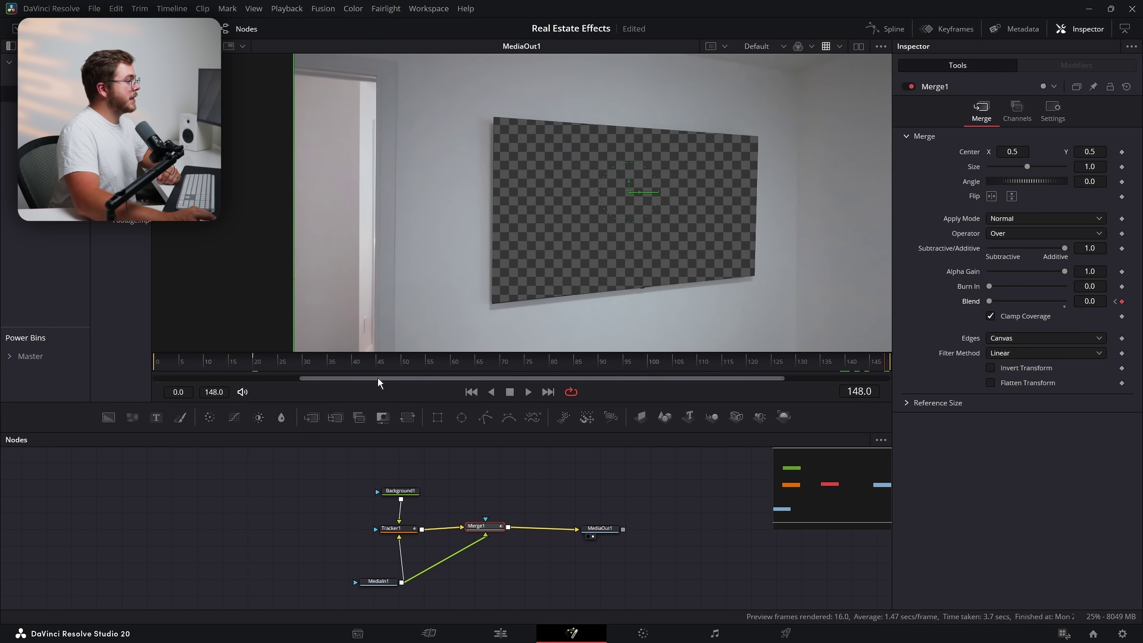
pyautogui.moveTo(281, 363); pyautogui.dragTo(886, 363)
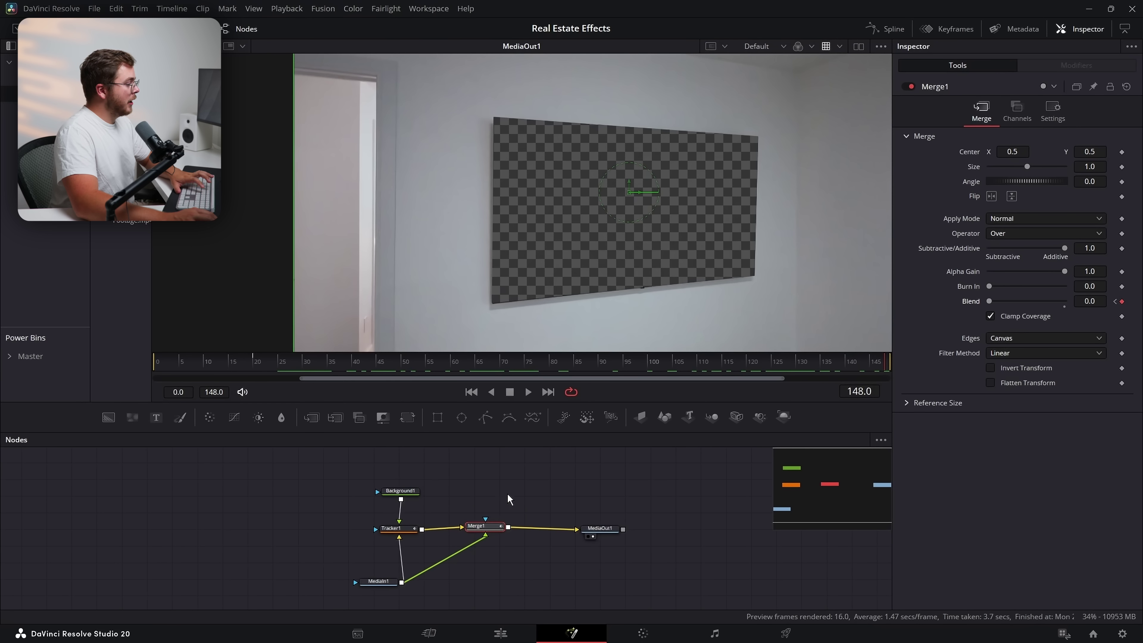
# Delete the Merge1 node and move MediaIn1 back in line before Tracker1
pyautogui.press('Delete')
pyautogui.moveTo(380, 584); pyautogui.dragTo(329, 527)
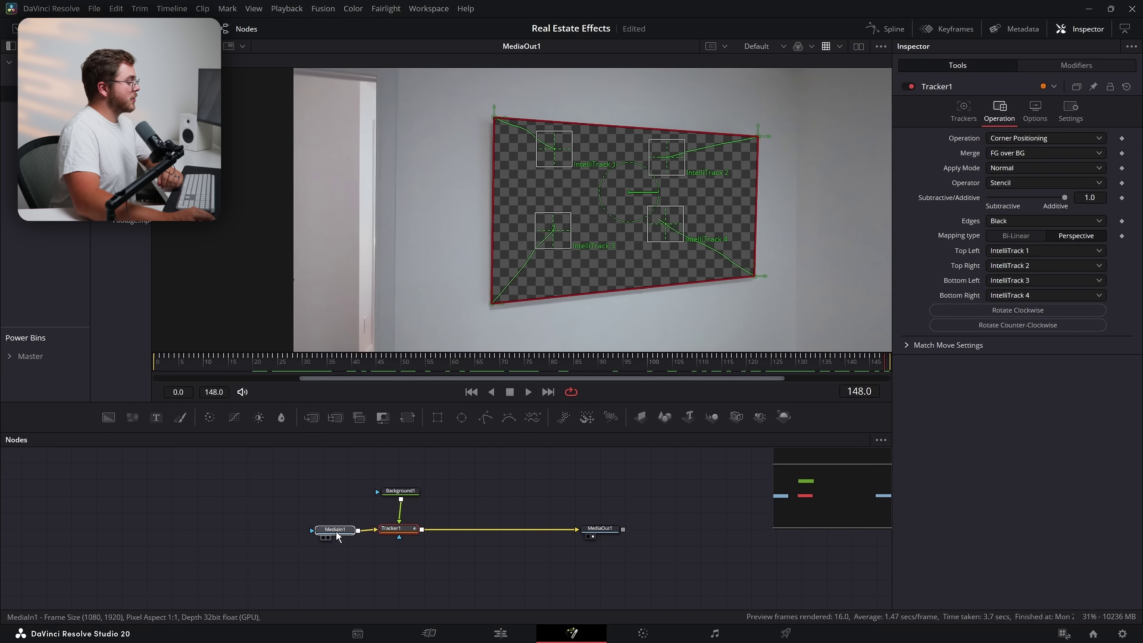
pyautogui.click(337, 536)
# Duplicate the Background1 and Tracker1 nodes together and place the copies above the main node chain
pyautogui.moveTo(447, 565); pyautogui.dragTo(472, 572)
pyautogui.moveTo(447, 525); pyautogui.dragTo(427, 558)
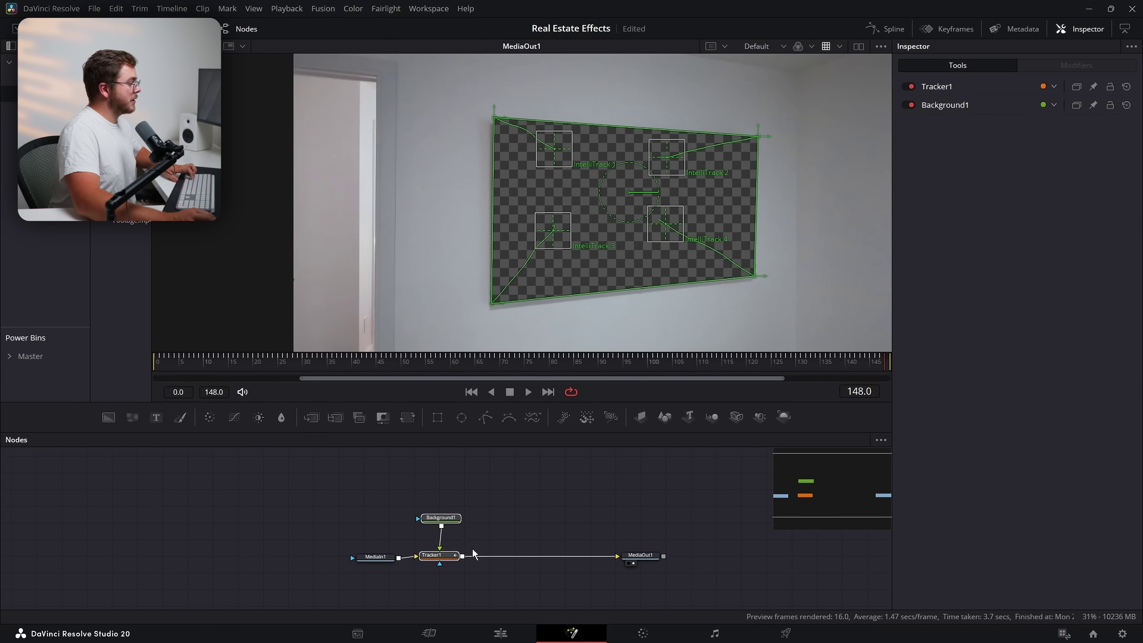
pyautogui.scroll(2, 472, 549)
pyautogui.moveTo(530, 529); pyautogui.dragTo(360, 523)
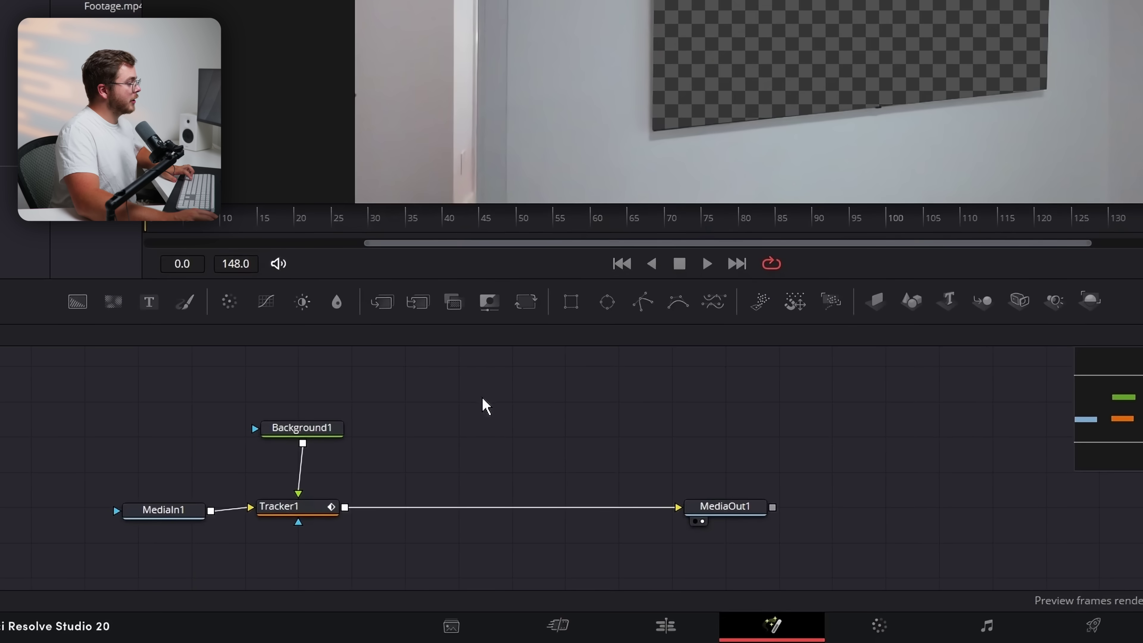
pyautogui.hotkey('ctrl', 'c')
pyautogui.hotkey('ctrl', 'v')
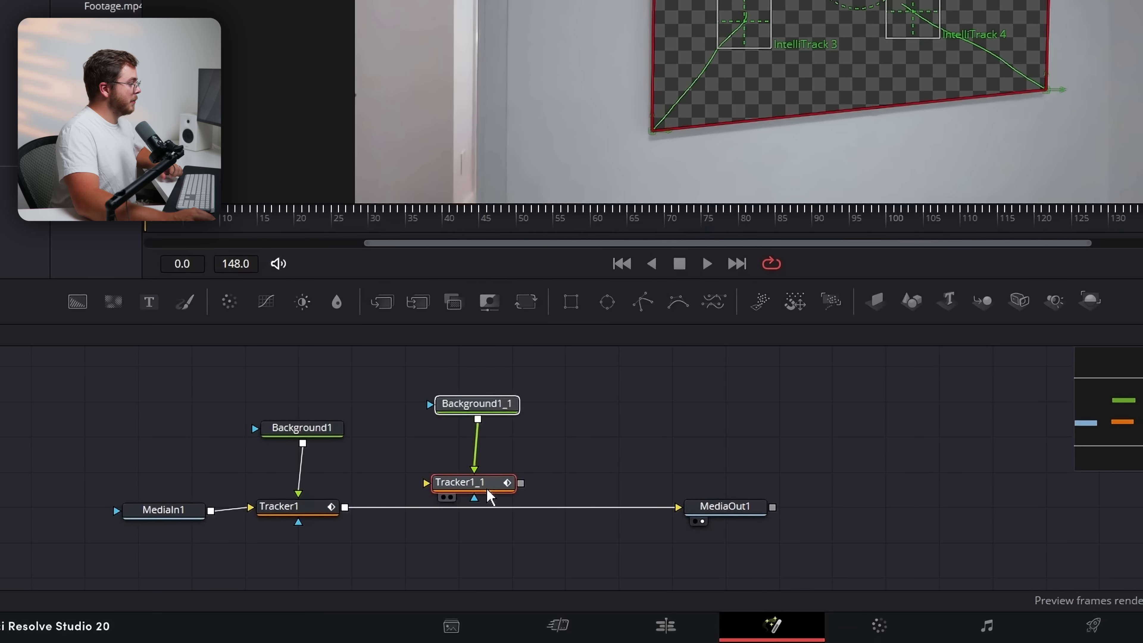
pyautogui.moveTo(495, 481); pyautogui.dragTo(506, 414)
# Connect MediaIn1's output to the background input of Tracker1_1
pyautogui.click(171, 513)
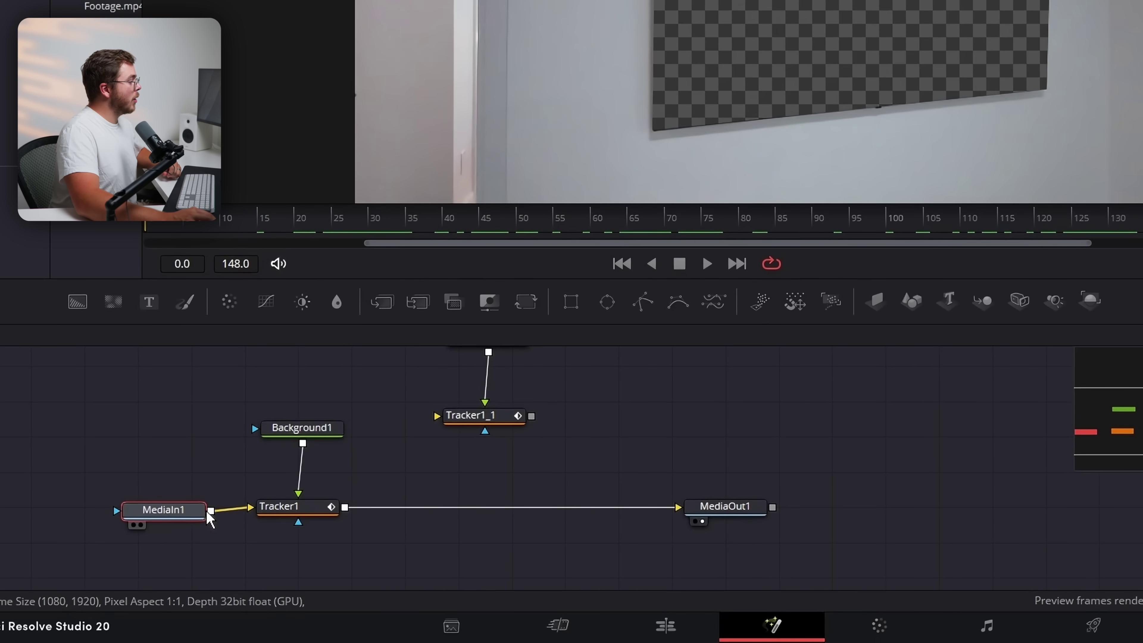
pyautogui.moveTo(210, 510); pyautogui.dragTo(436, 415)
pyautogui.moveTo(548, 444); pyautogui.dragTo(608, 520)
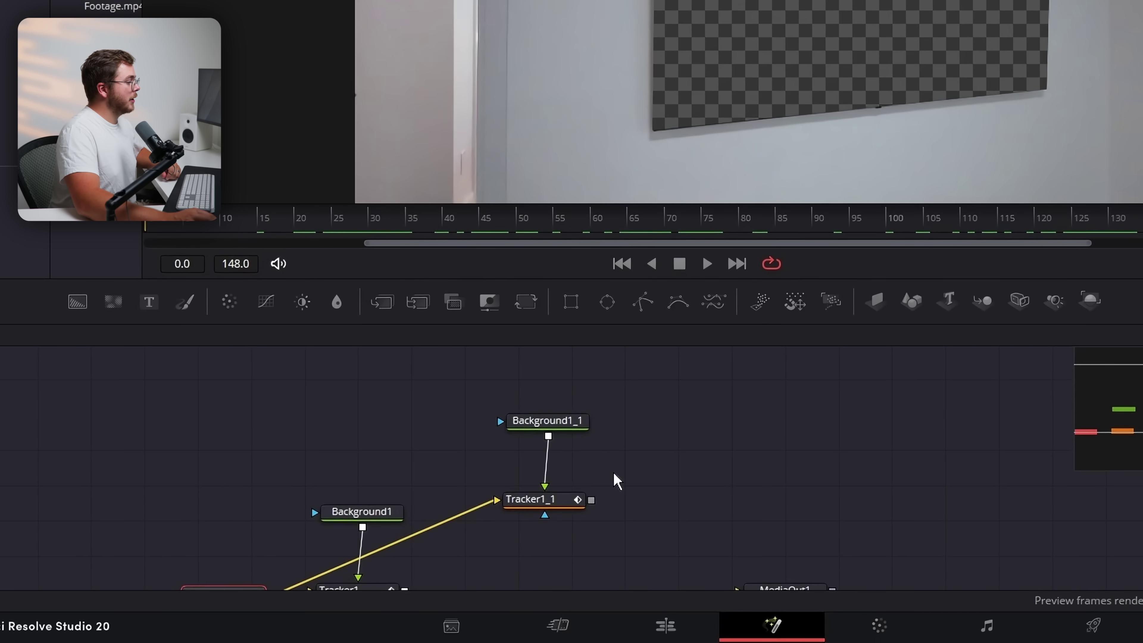
pyautogui.click(583, 423)
pyautogui.moveTo(655, 487); pyautogui.dragTo(668, 426)
pyautogui.click(576, 494)
# Duplicate MediaIn1 below Tracker1_1 and connect Tracker1_1's output to the copy's effect mask
pyautogui.click(212, 542)
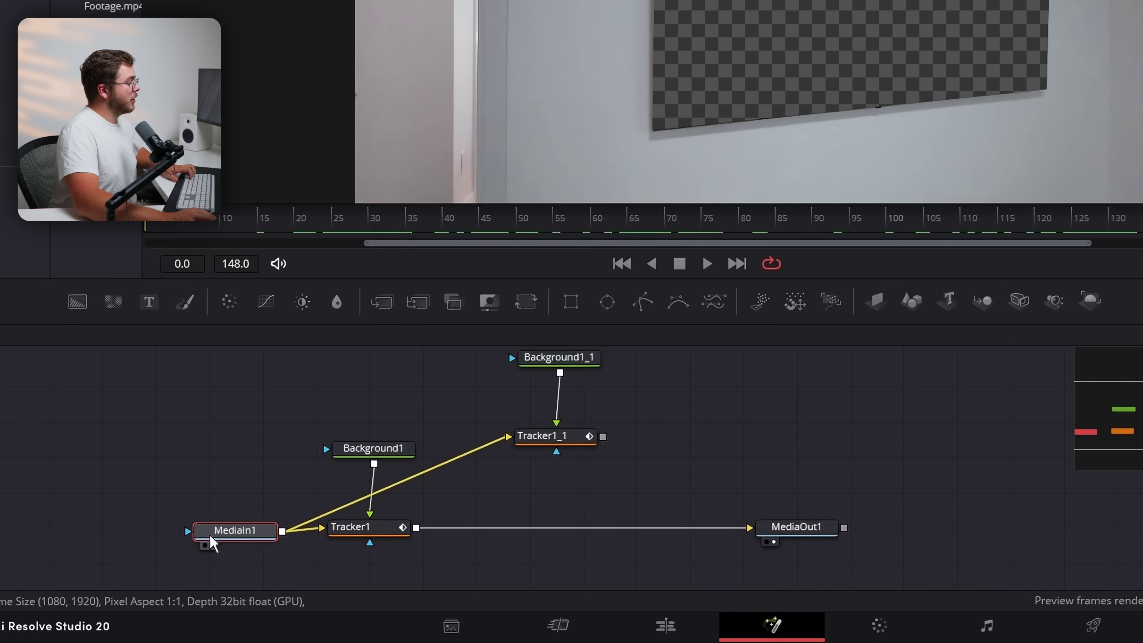
pyautogui.click(558, 483)
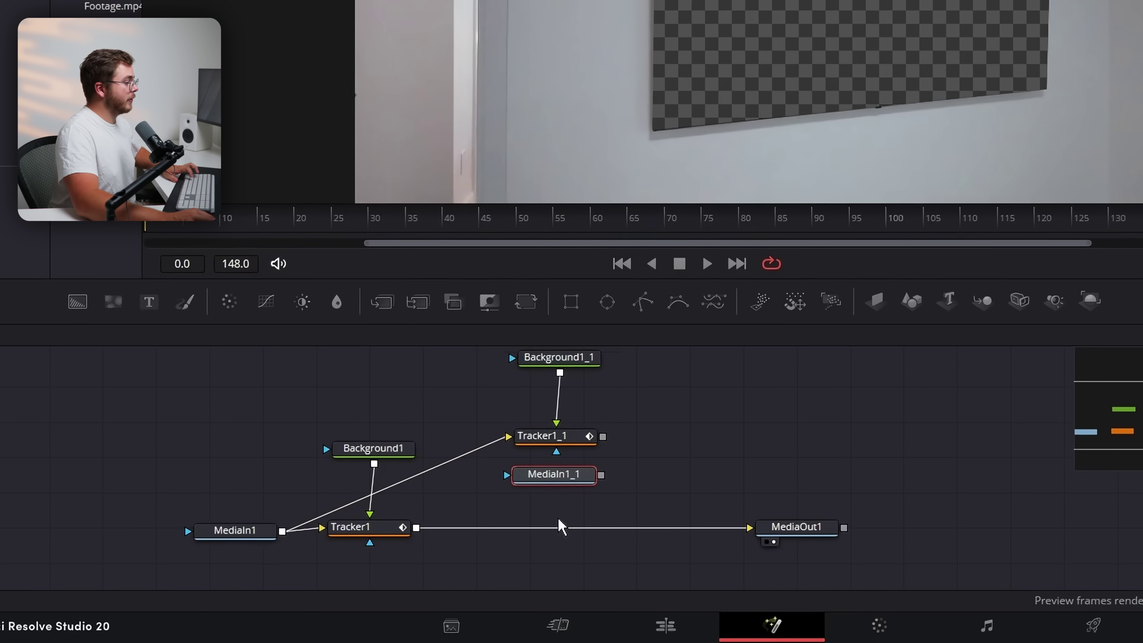
pyautogui.moveTo(546, 475); pyautogui.dragTo(557, 483)
pyautogui.moveTo(603, 437); pyautogui.dragTo(662, 398)
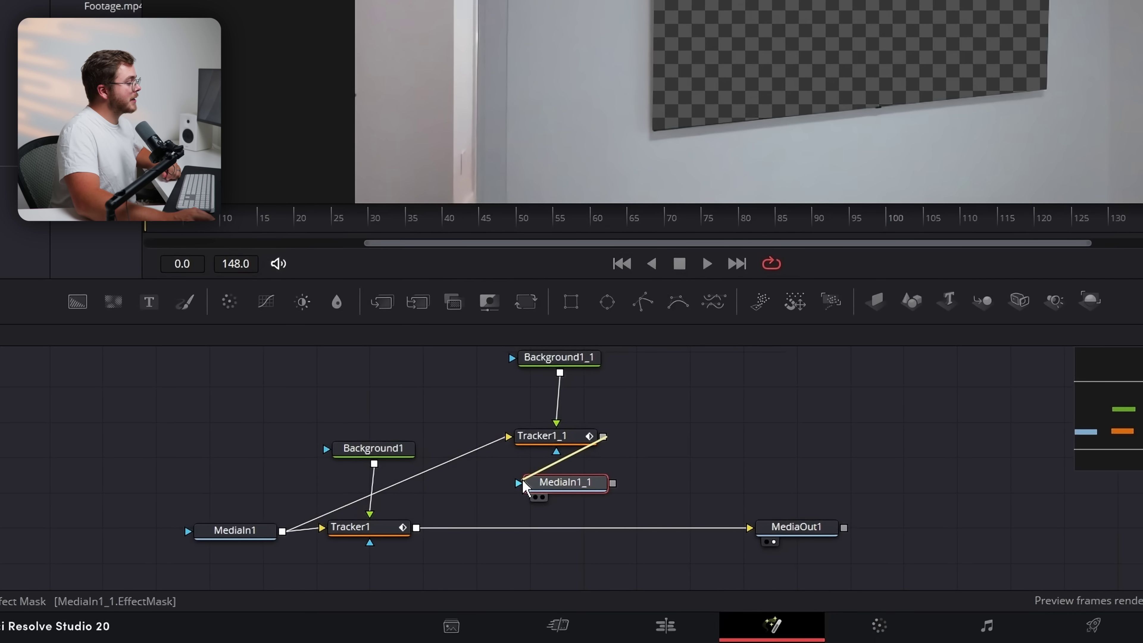
# Set Tracker1_1's merge mode to FG only
pyautogui.click(542, 435)
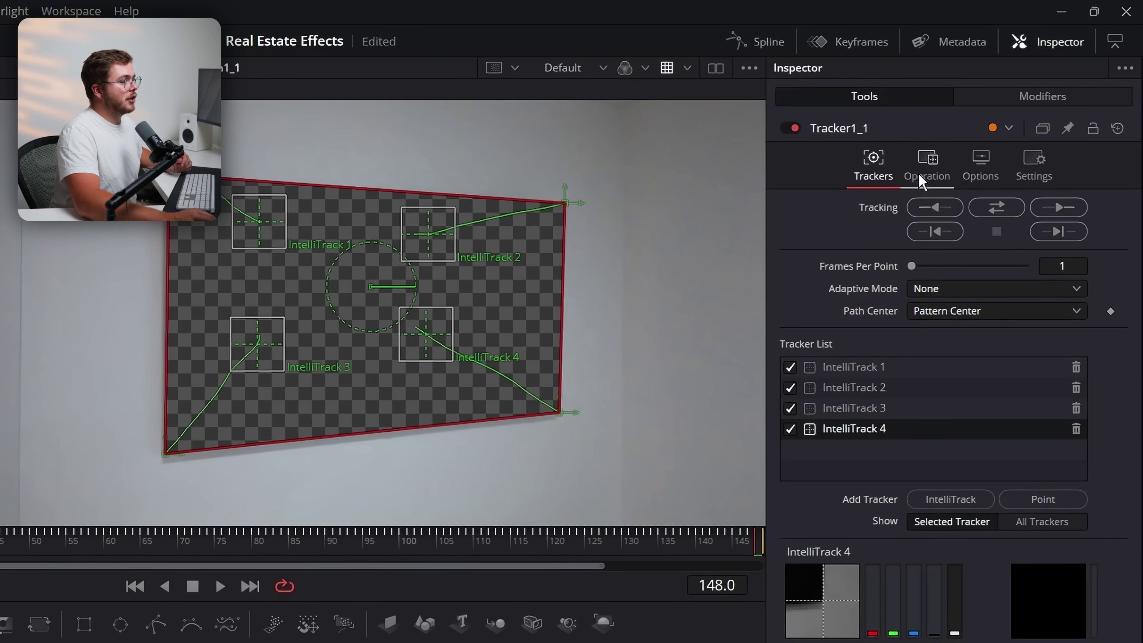
pyautogui.click(920, 180)
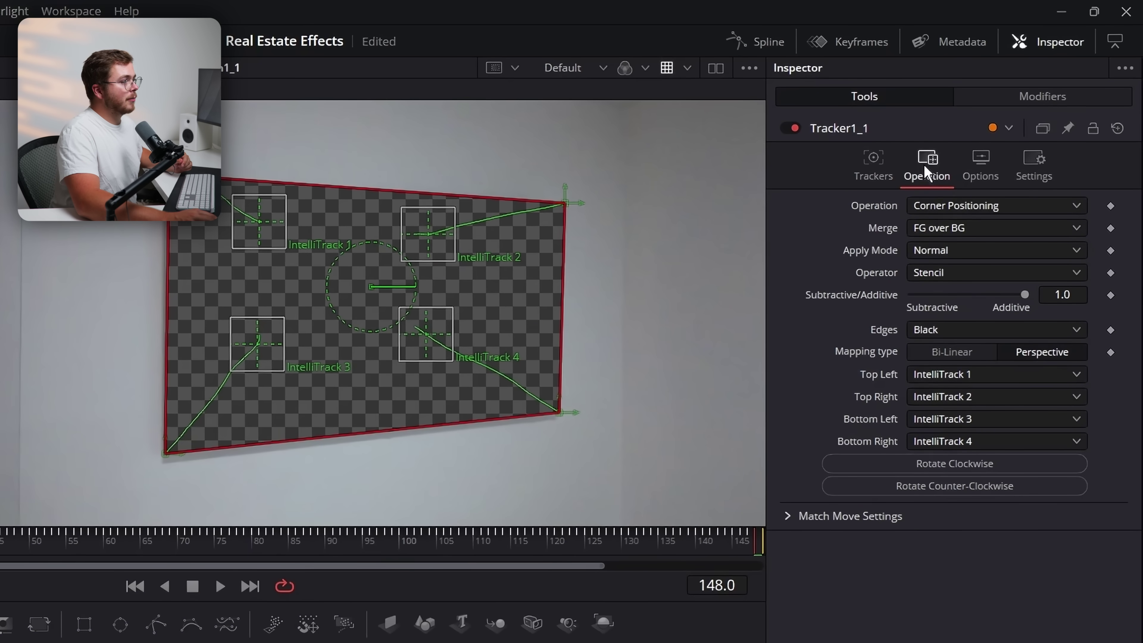
pyautogui.click(932, 229)
pyautogui.click(930, 272)
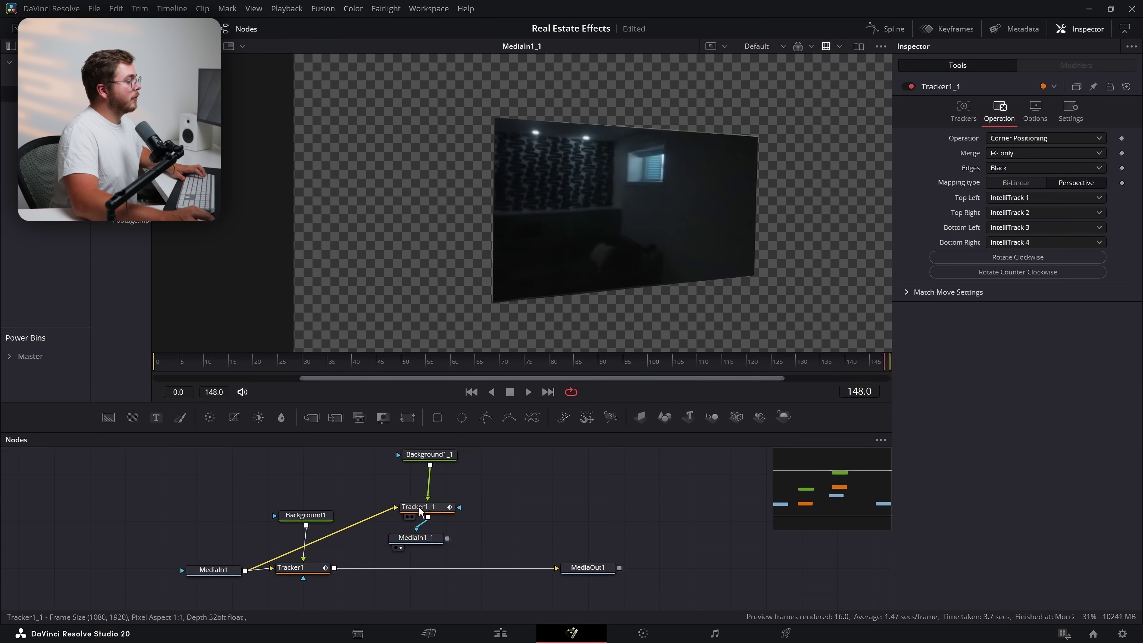
# View Tracker1_1 and MediaIn1_1 in turn and scrub the timeline to examine the tracked matte and the isolated TV screen
pyautogui.press('2')
pyautogui.moveTo(494, 365); pyautogui.dragTo(610, 368)
pyautogui.click(642, 501)
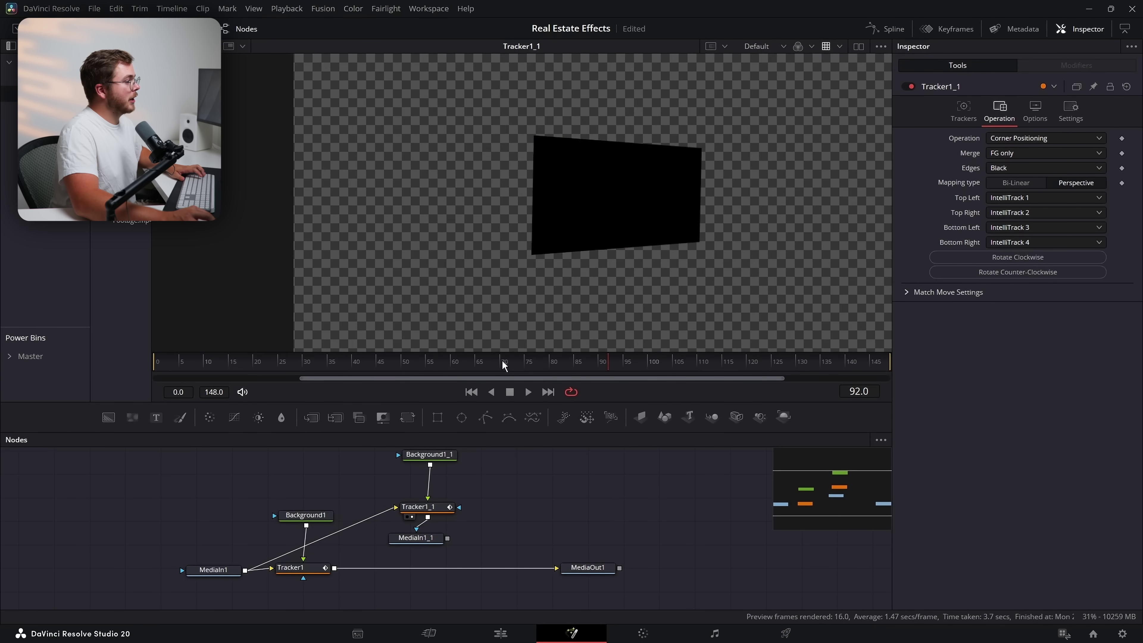
pyautogui.moveTo(502, 366); pyautogui.dragTo(603, 374)
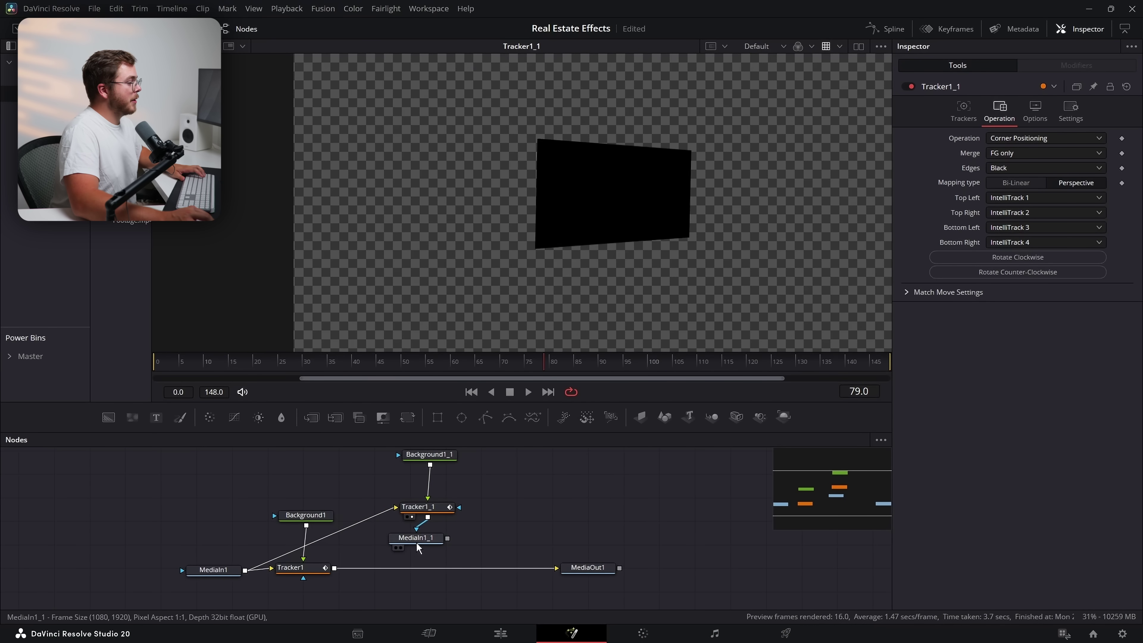
pyautogui.click(429, 540)
pyautogui.press('2')
pyautogui.moveTo(411, 354); pyautogui.dragTo(360, 358)
pyautogui.moveTo(272, 362); pyautogui.dragTo(614, 405)
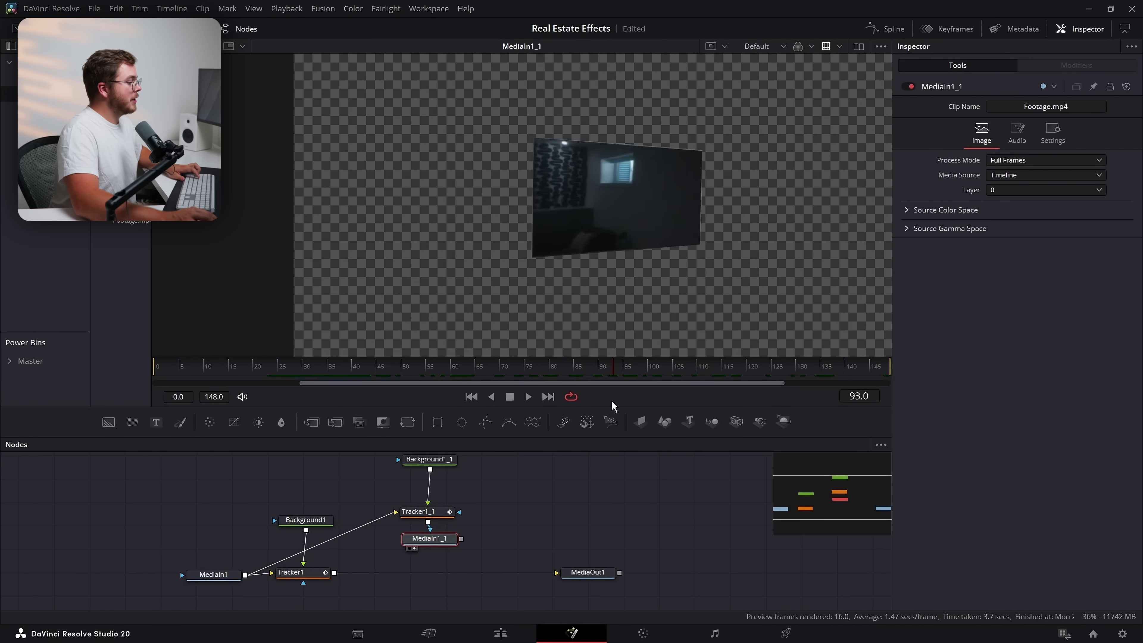
# Add a Transform node after MediaIn1_1 and merge its output over Tracker1's output
pyautogui.hotkey('shift', 'space')
pyautogui.write('track')
pyautogui.write('xf')
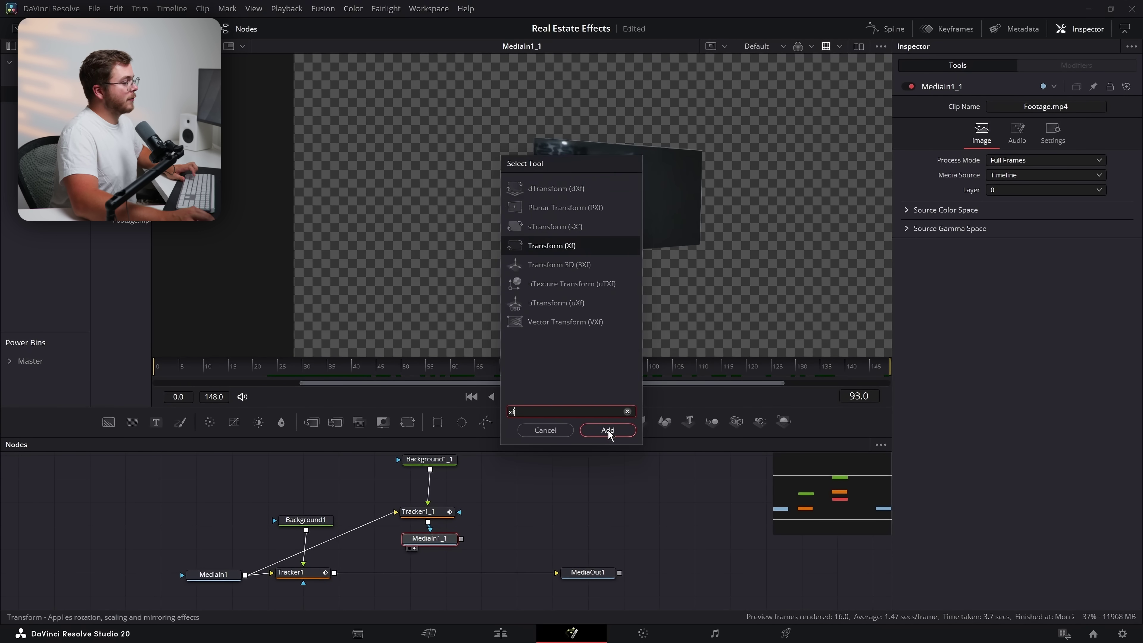
pyautogui.click(607, 430)
pyautogui.moveTo(527, 465); pyautogui.dragTo(431, 510)
pyautogui.click(507, 533)
pyautogui.moveTo(508, 510); pyautogui.dragTo(442, 538)
pyautogui.click(443, 542)
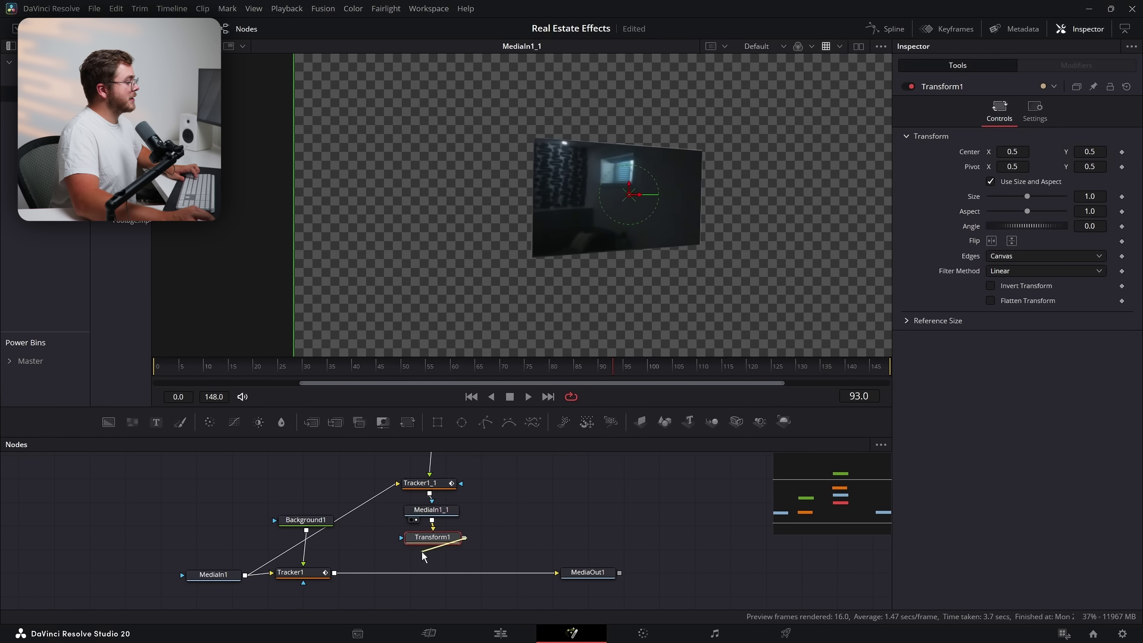
pyautogui.moveTo(334, 576); pyautogui.dragTo(333, 574)
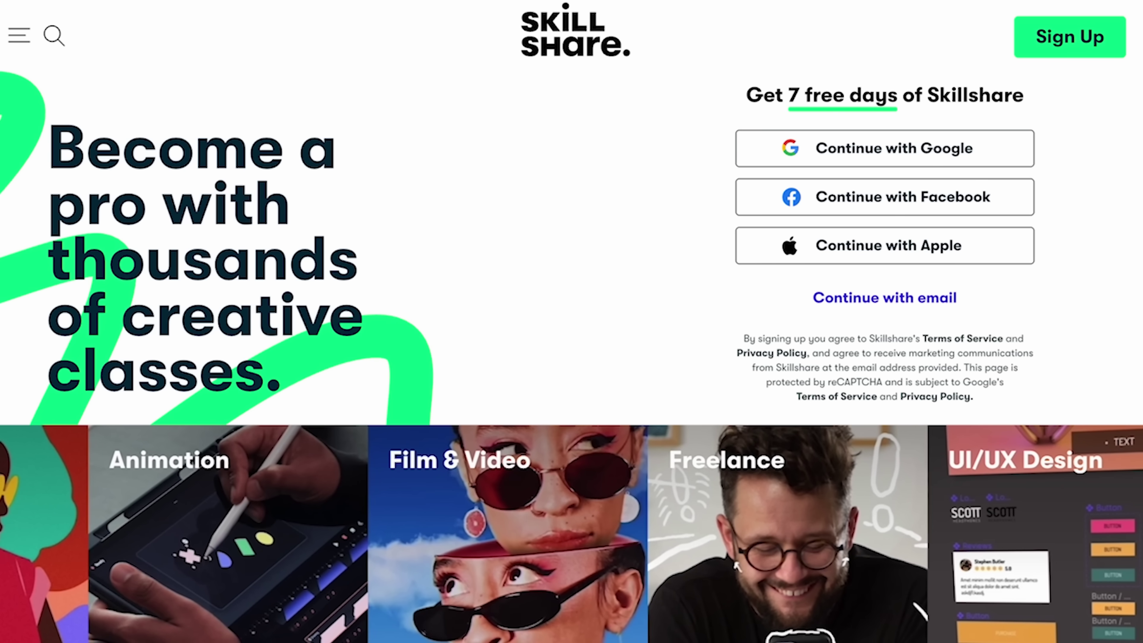
pyautogui.scroll(-4, 572, 321)
pyautogui.scroll(-20, 571, 321)
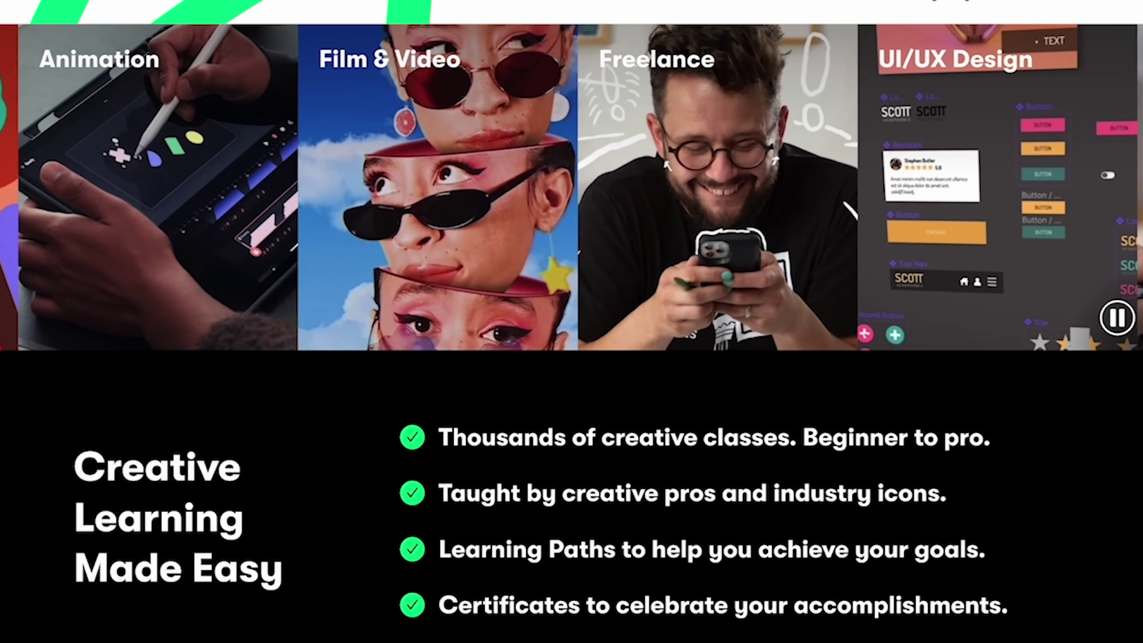
pyautogui.scroll(-7, 571, 321)
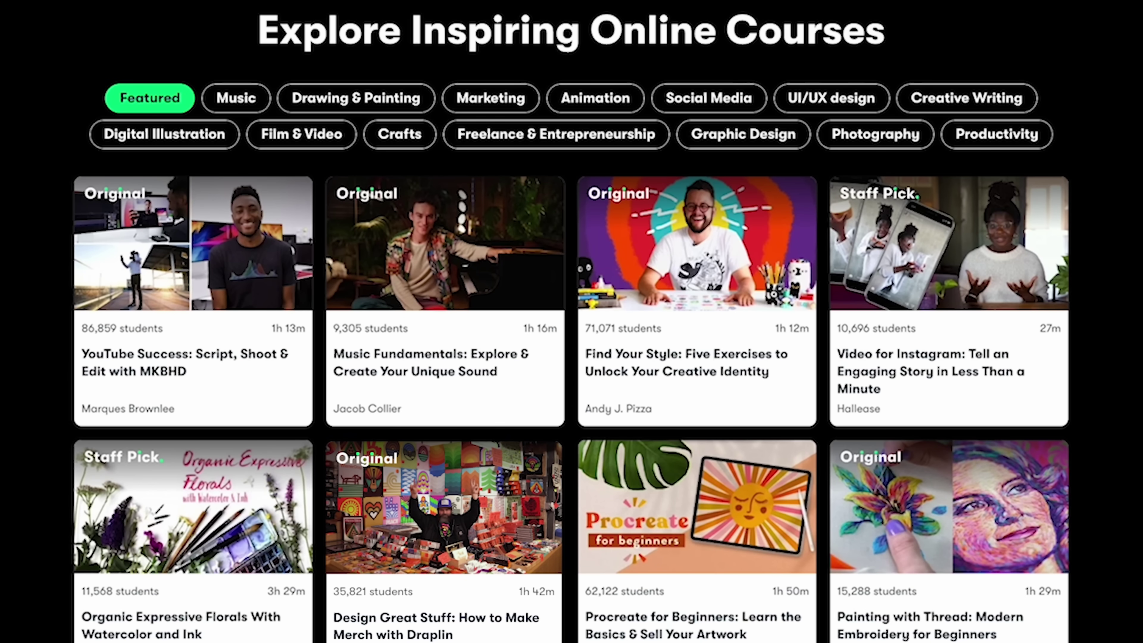
pyautogui.click(787, 398)
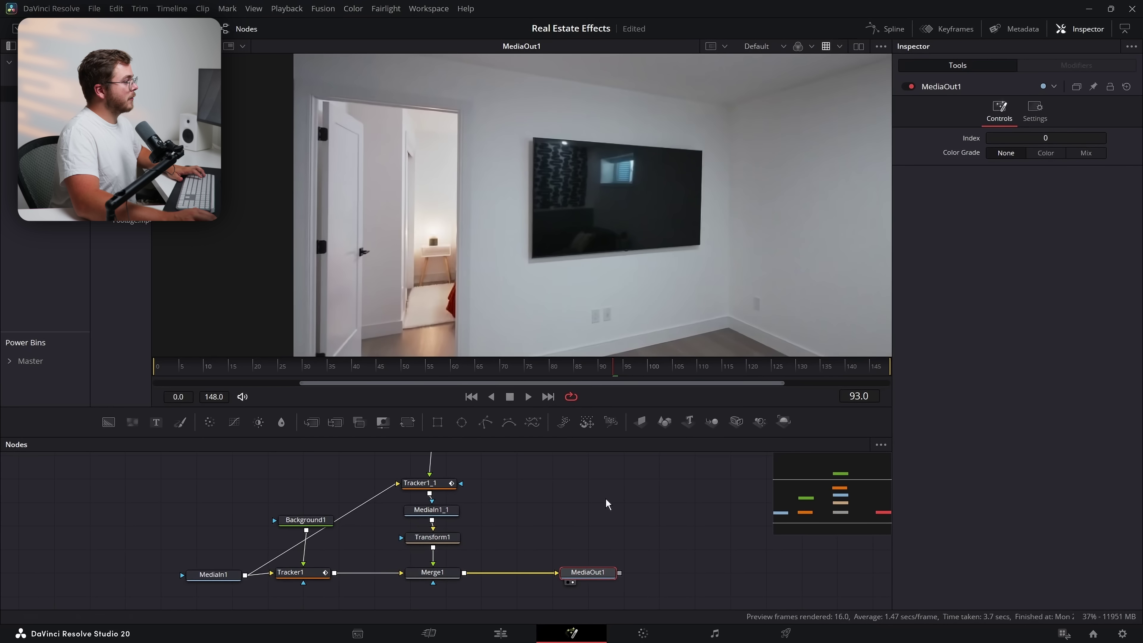
# Go to frame 63 and shift Transform1's center to test how the cut-out TV screen moves
pyautogui.moveTo(546, 375); pyautogui.dragTo(468, 380)
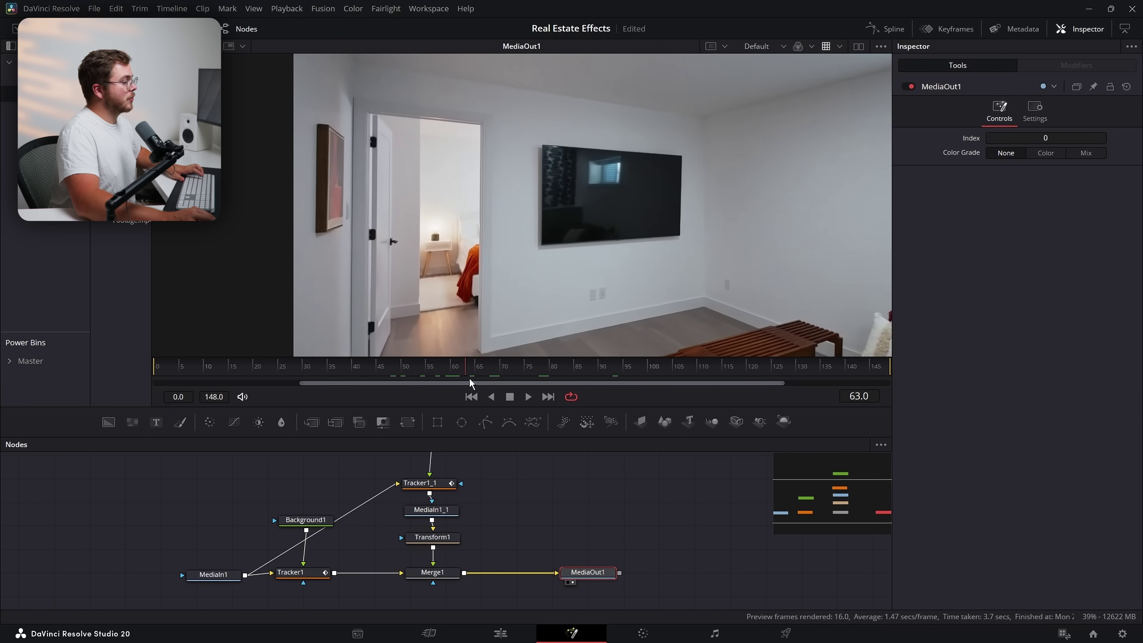
pyautogui.click(446, 537)
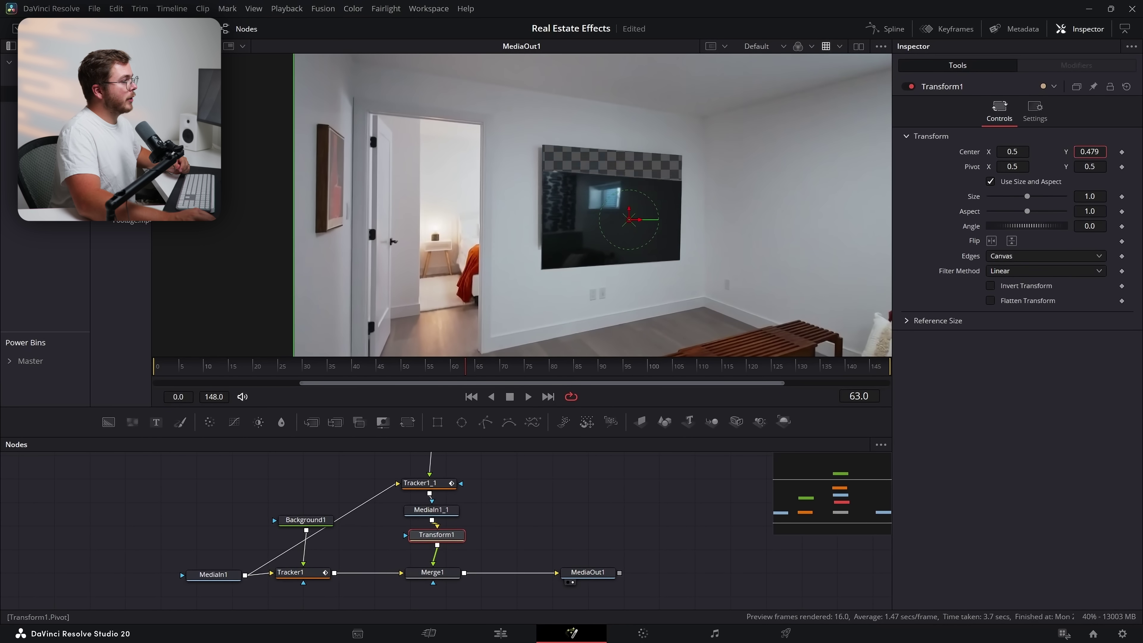
pyautogui.moveTo(1089, 152); pyautogui.dragTo(1047, 151)
pyautogui.doubleClick(974, 156)
# Move MediaIn1_1 and Transform1 aside and connect Tracker1_1's output to Merge1's effect mask
pyautogui.moveTo(504, 495); pyautogui.dragTo(526, 536)
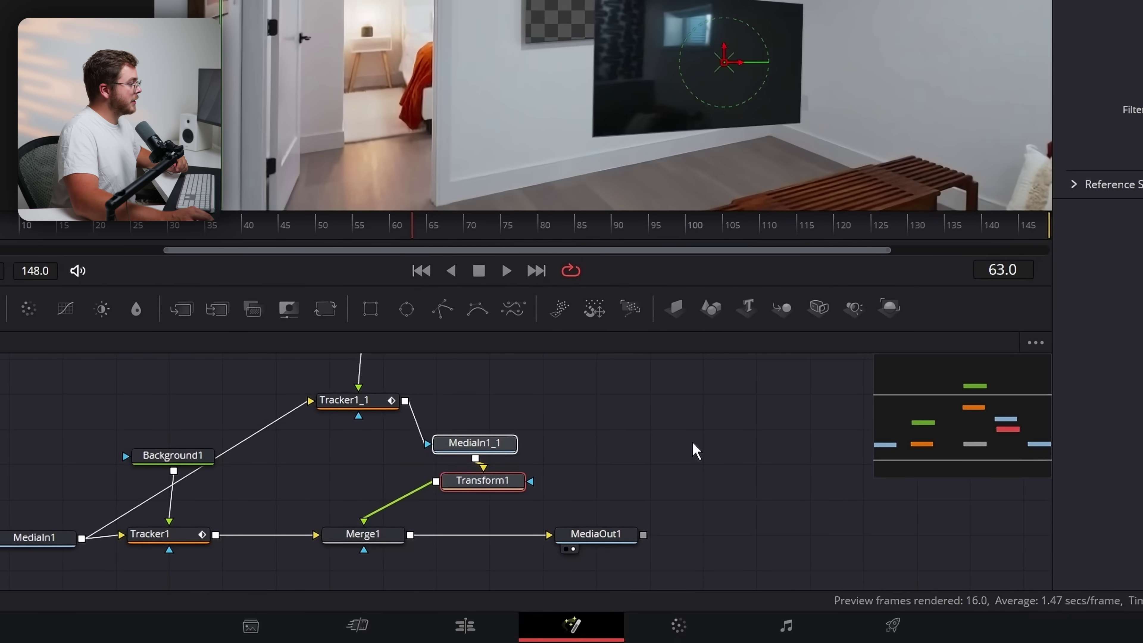
pyautogui.click(693, 452)
pyautogui.moveTo(405, 401); pyautogui.dragTo(367, 569)
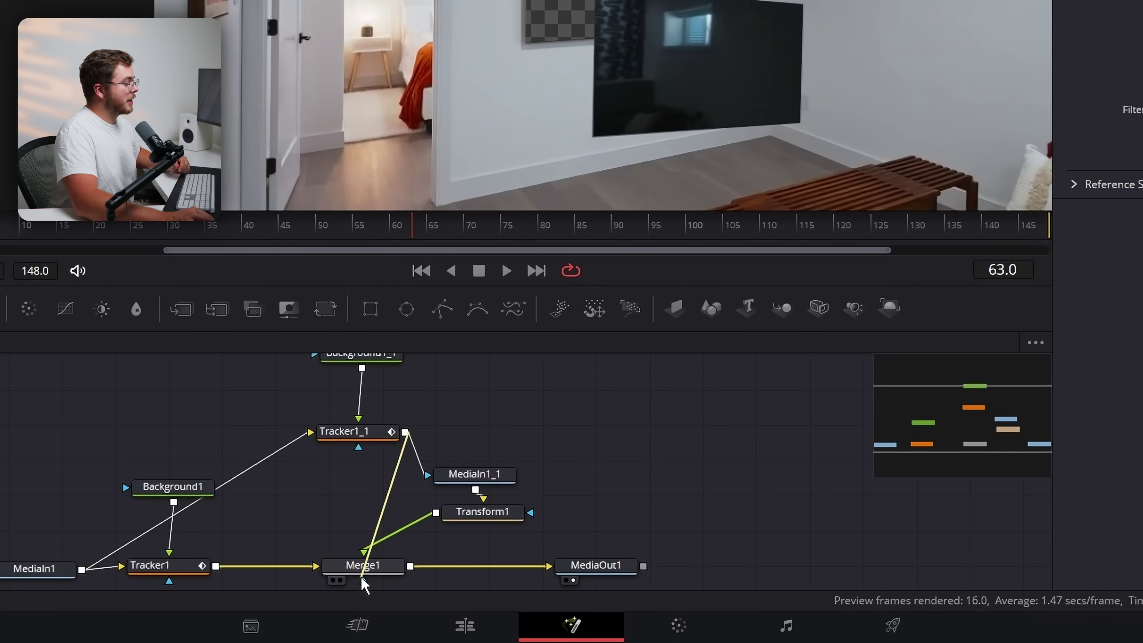
# Vary Transform1's center horizontally and vertically to test how the TV screen slides within the mask
pyautogui.click(483, 511)
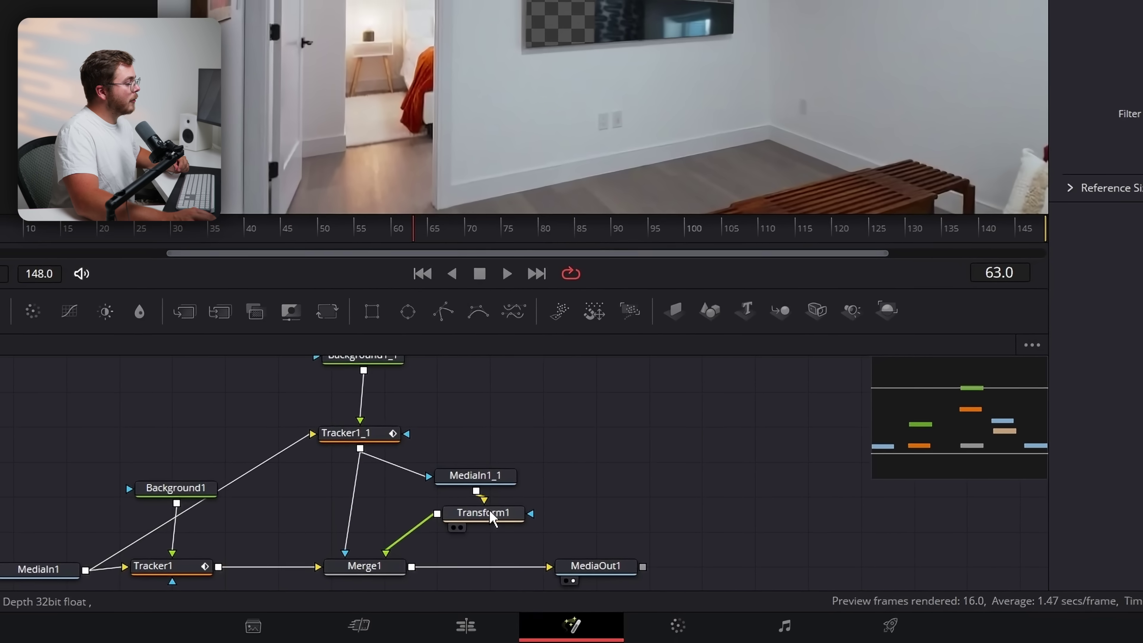
pyautogui.moveTo(1013, 147); pyautogui.dragTo(983, 147)
pyautogui.moveTo(1101, 153); pyautogui.dragTo(1095, 151)
pyautogui.moveTo(1023, 153); pyautogui.dragTo(1042, 154)
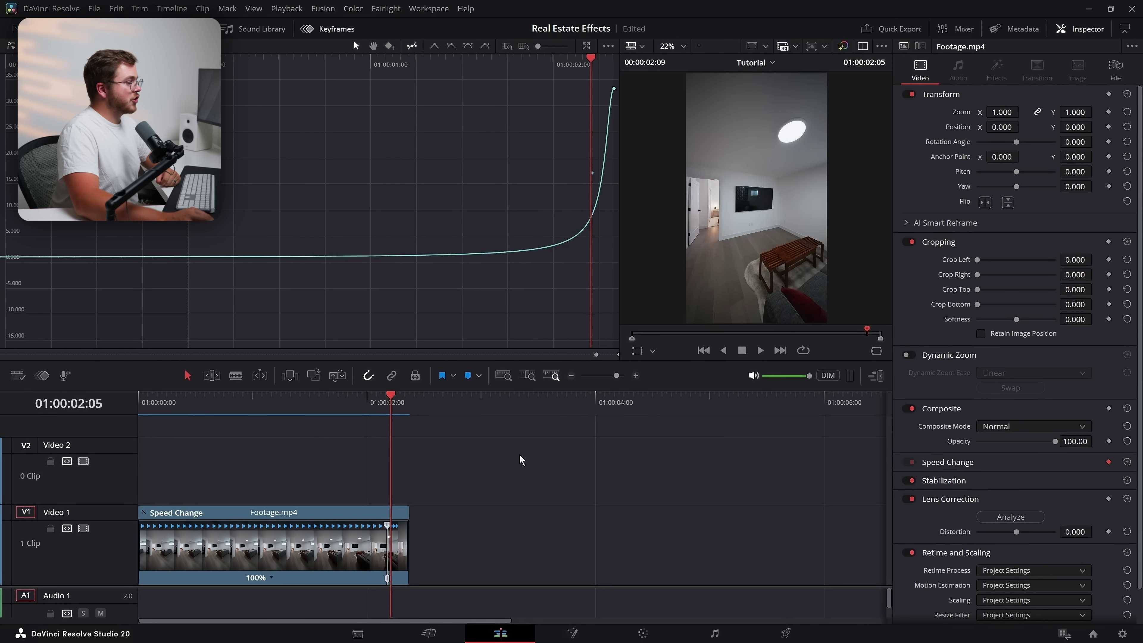
# Mark the start and end of the TV animation on the edit timeline, with the end marker at 01:00:02:05
pyautogui.moveTo(312, 399)
pyautogui.mouseDown()
pyautogui.moveTo(141, 399)
pyautogui.moveTo(229, 414)
pyautogui.moveTo(280, 401)
pyautogui.moveTo(390, 405)
pyautogui.mouseUp()
pyautogui.press('m')
pyautogui.press('m')
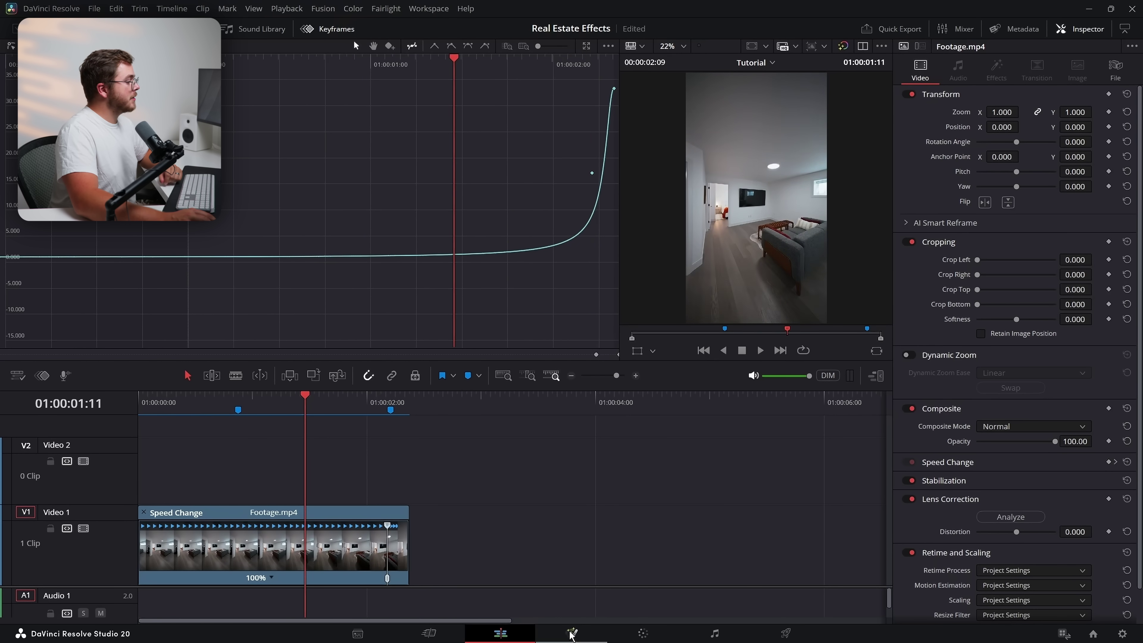
# Return to the Fusion composition, show Transform1's spline editor and keyframe its Center at the first marker, frame 22
pyautogui.click(571, 634)
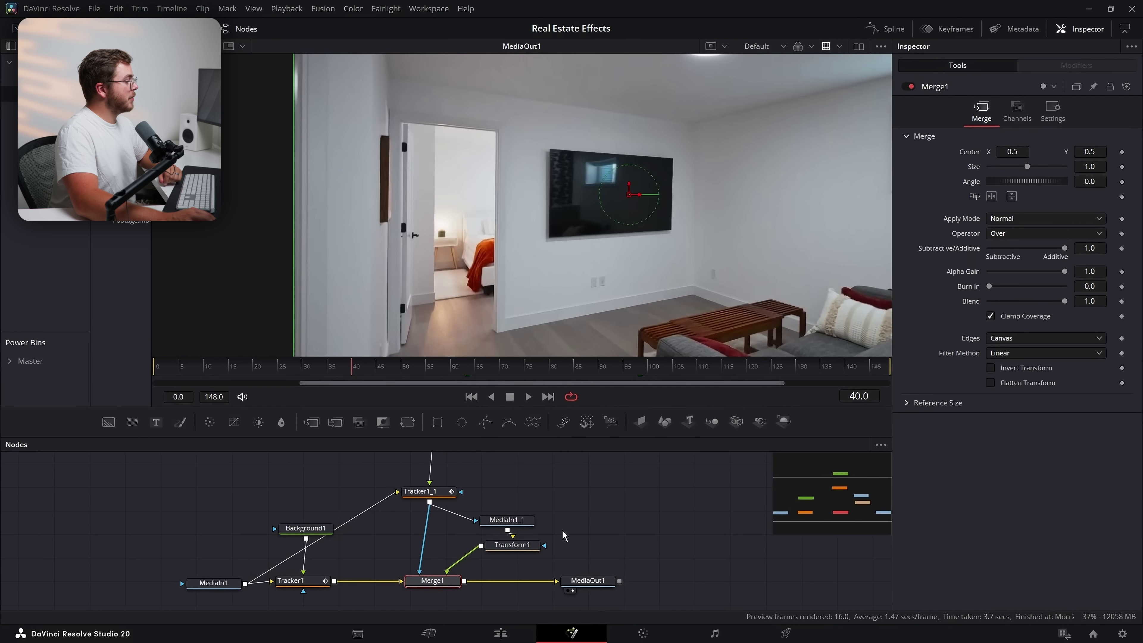
pyautogui.click(499, 547)
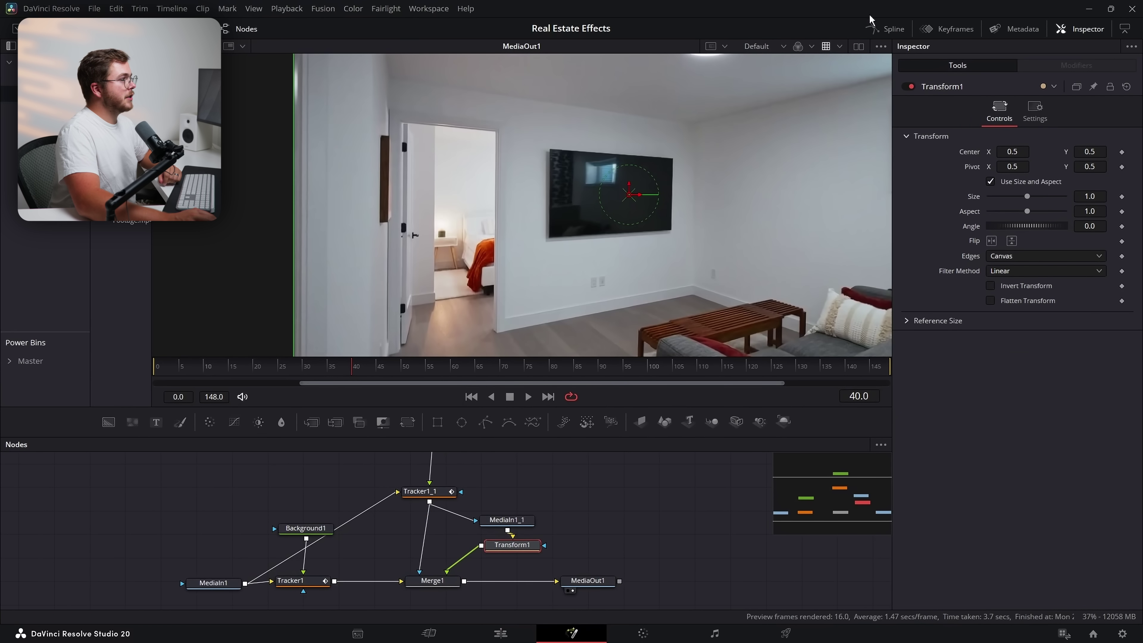
pyautogui.click(873, 28)
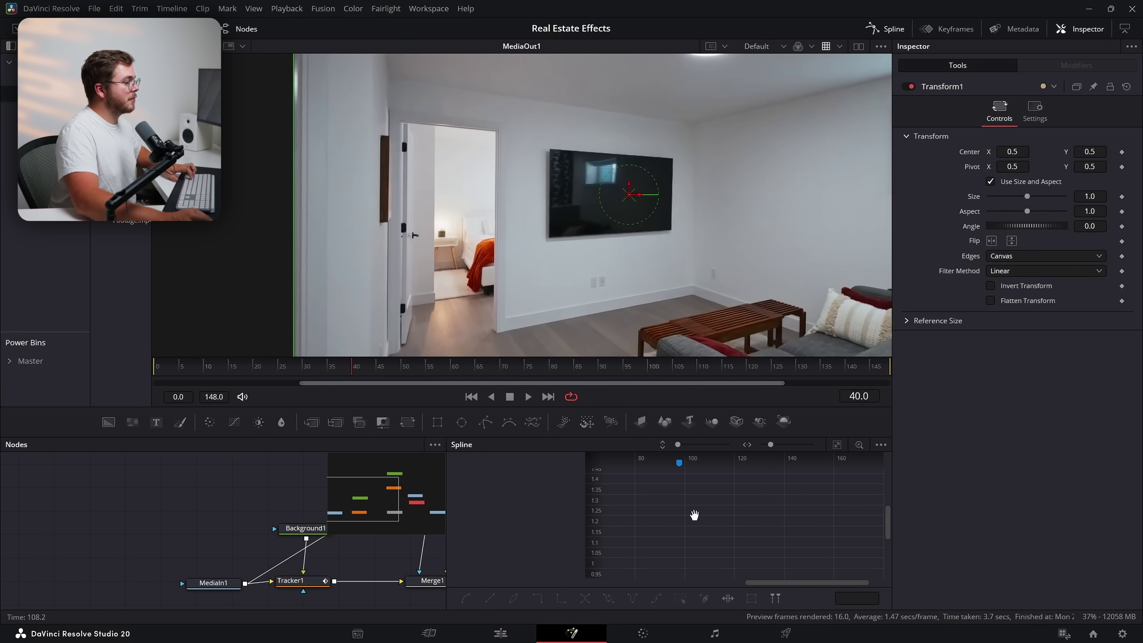
pyautogui.moveTo(653, 526); pyautogui.dragTo(753, 545)
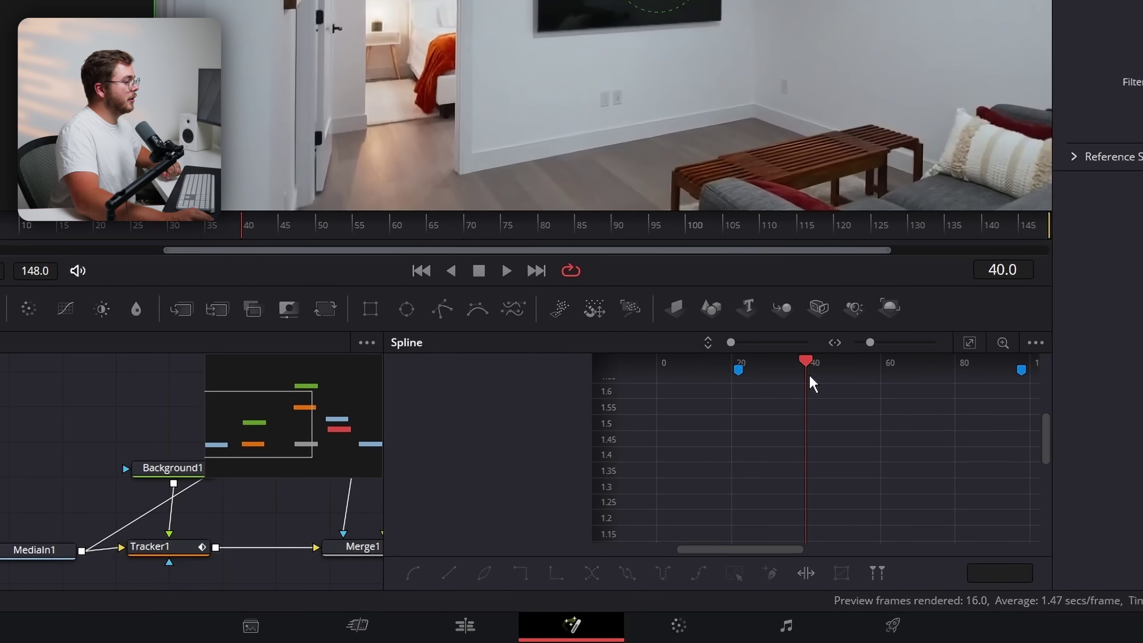
pyautogui.click(740, 365)
pyautogui.moveTo(271, 522); pyautogui.dragTo(105, 528)
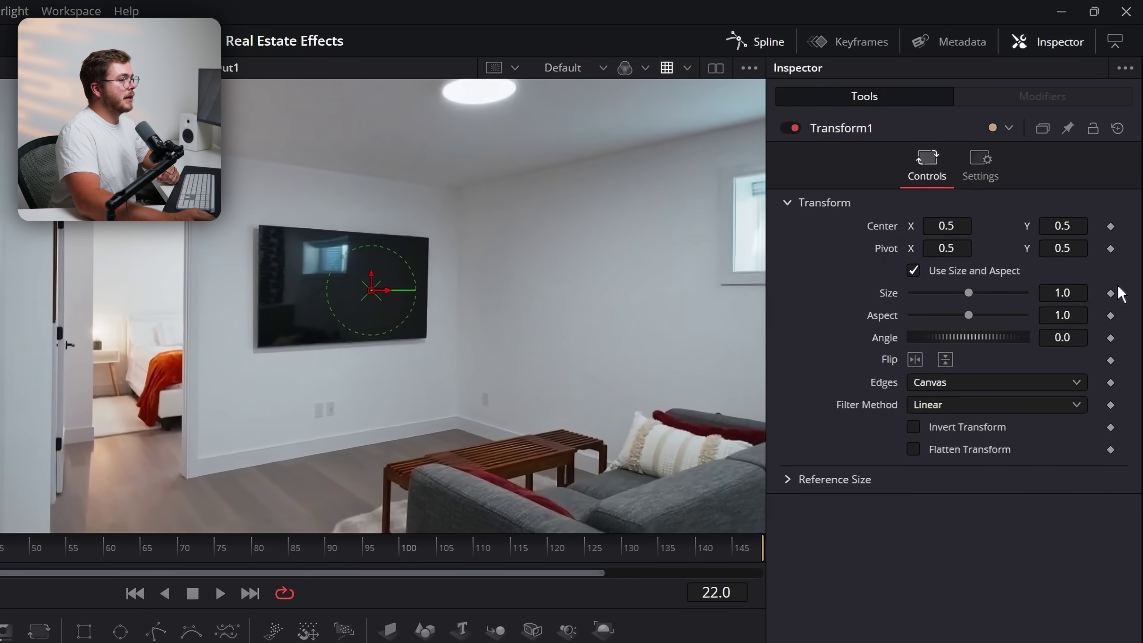
pyautogui.click(1111, 226)
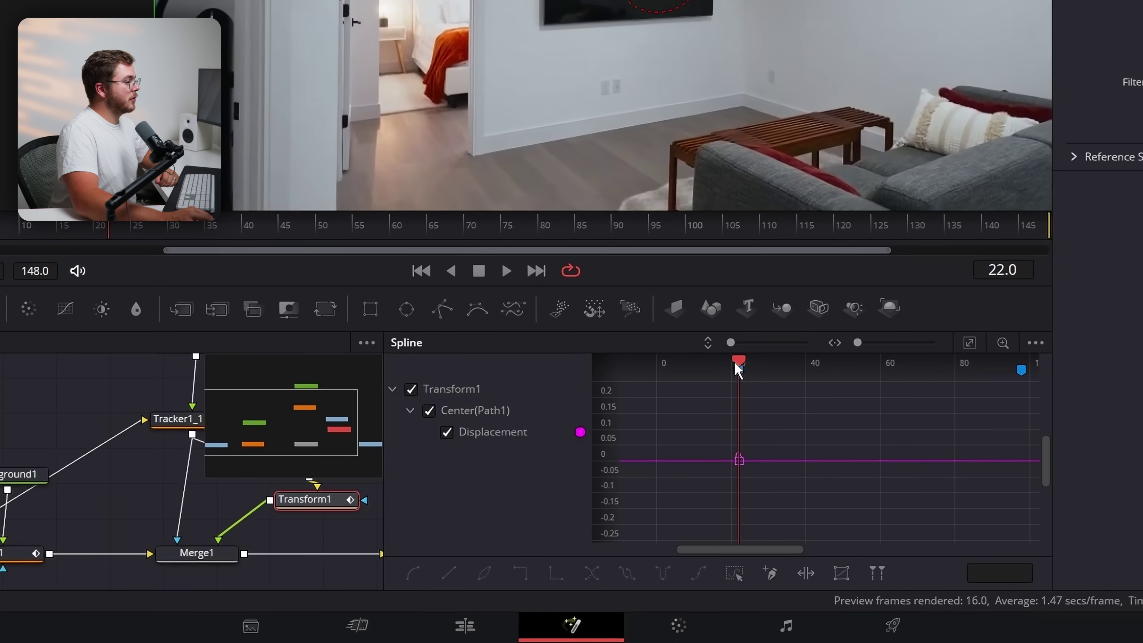
# Keyframe Transform1's Center Y at 0.377 on frame 98 so the TV screen slides down, and fit the curve in view
pyautogui.moveTo(745, 362); pyautogui.dragTo(1026, 380)
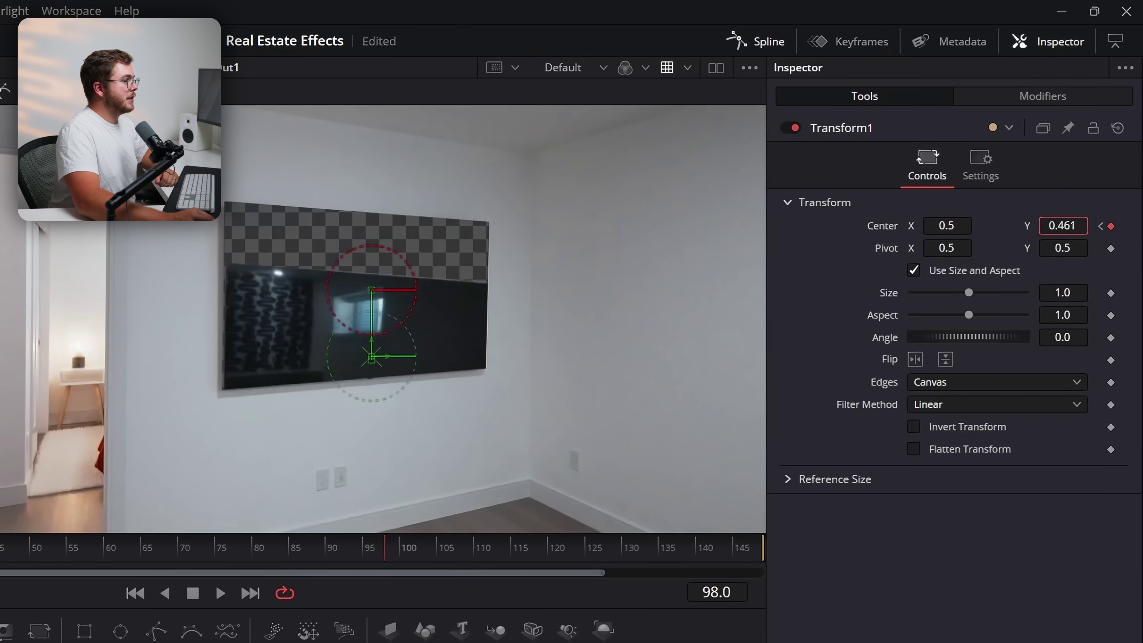
pyautogui.moveTo(1062, 226); pyautogui.dragTo(1038, 225)
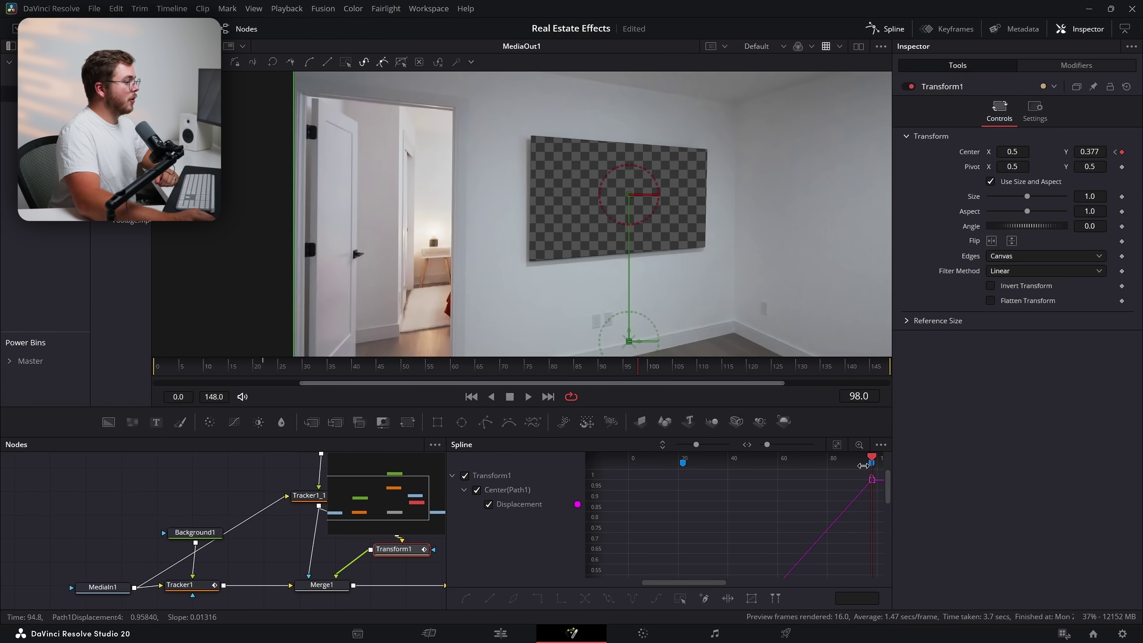
pyautogui.click(835, 446)
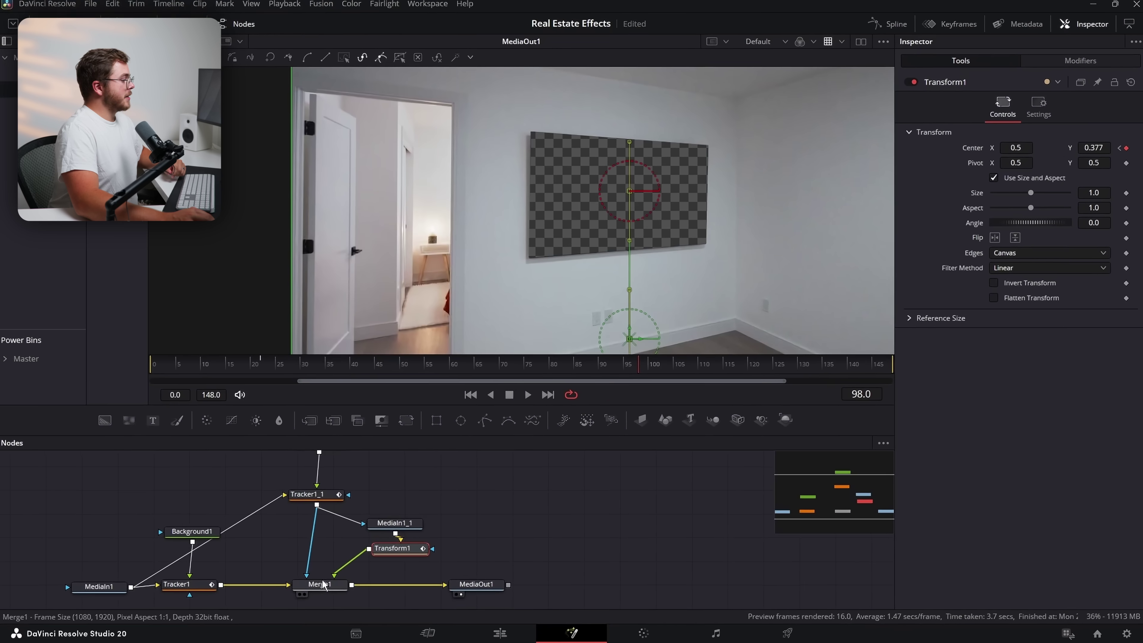
# Keyframe Merge1's Blend at 1.0 on frame 98 and 0.0 on frame 99, and scrub through the clip to check it
pyautogui.click(321, 585)
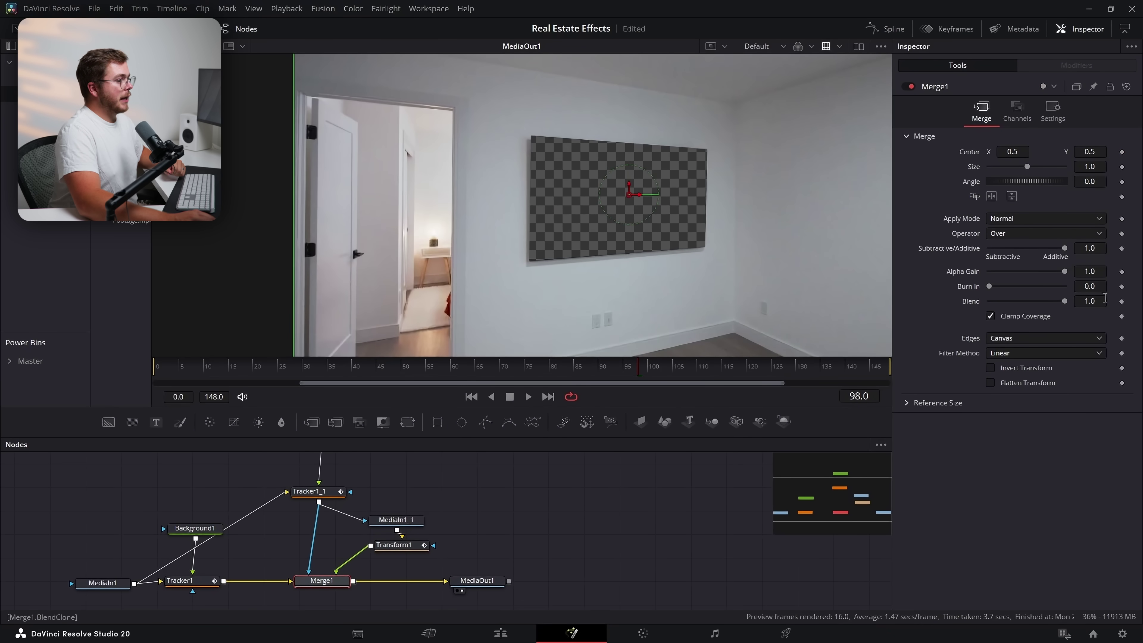
pyautogui.click(1121, 300)
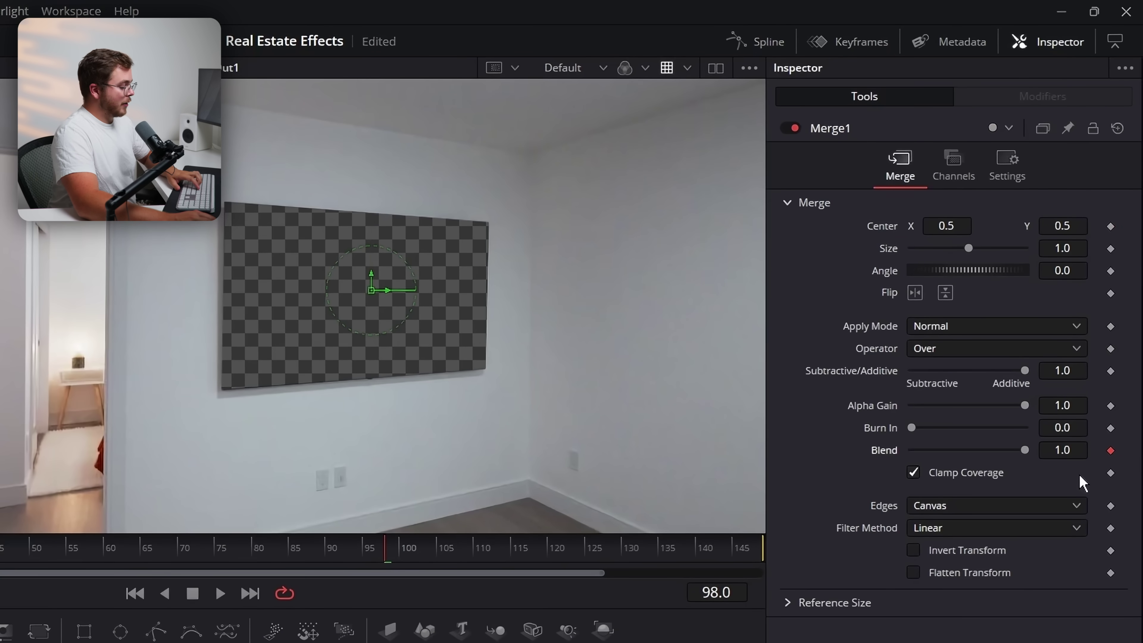
pyautogui.press('Right')
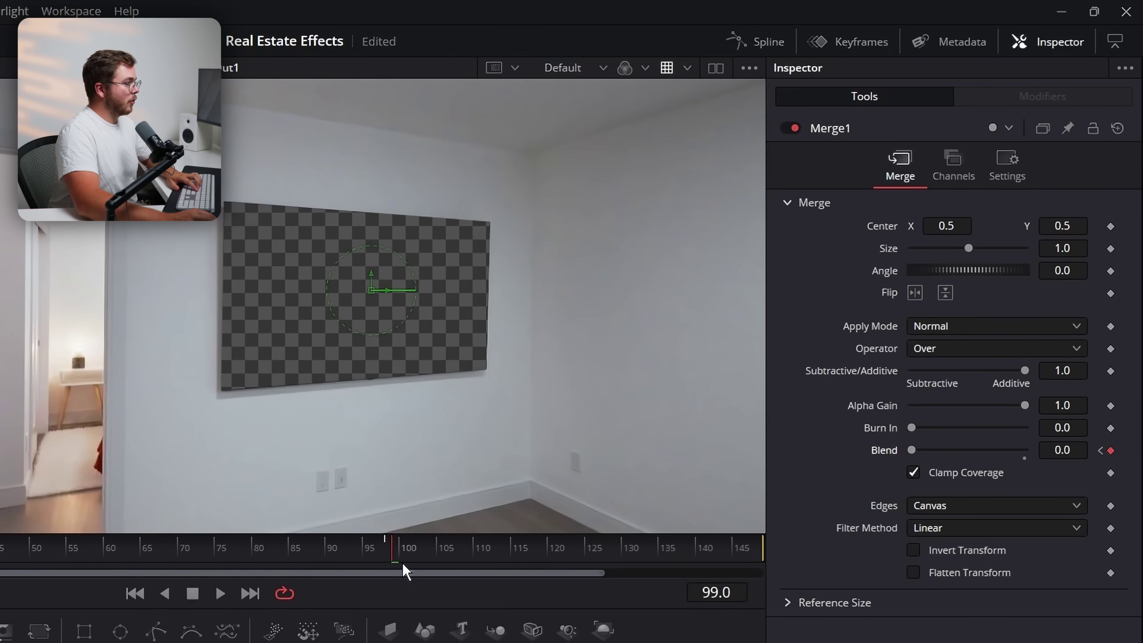
pyautogui.moveTo(405, 570); pyautogui.dragTo(888, 357)
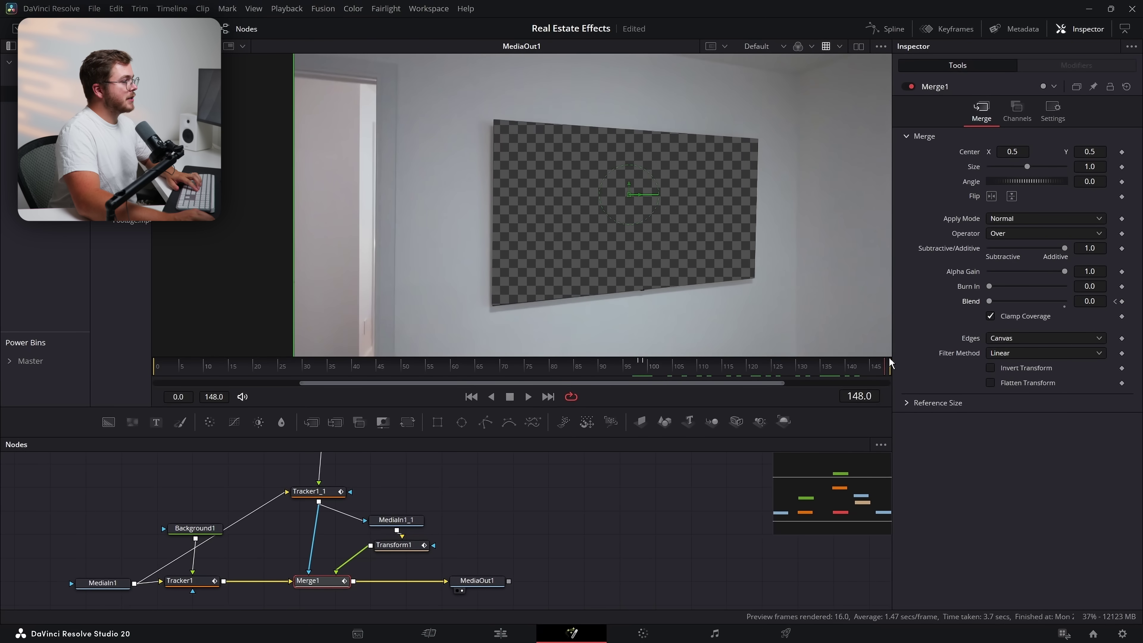
pyautogui.moveTo(793, 368); pyautogui.dragTo(146, 359)
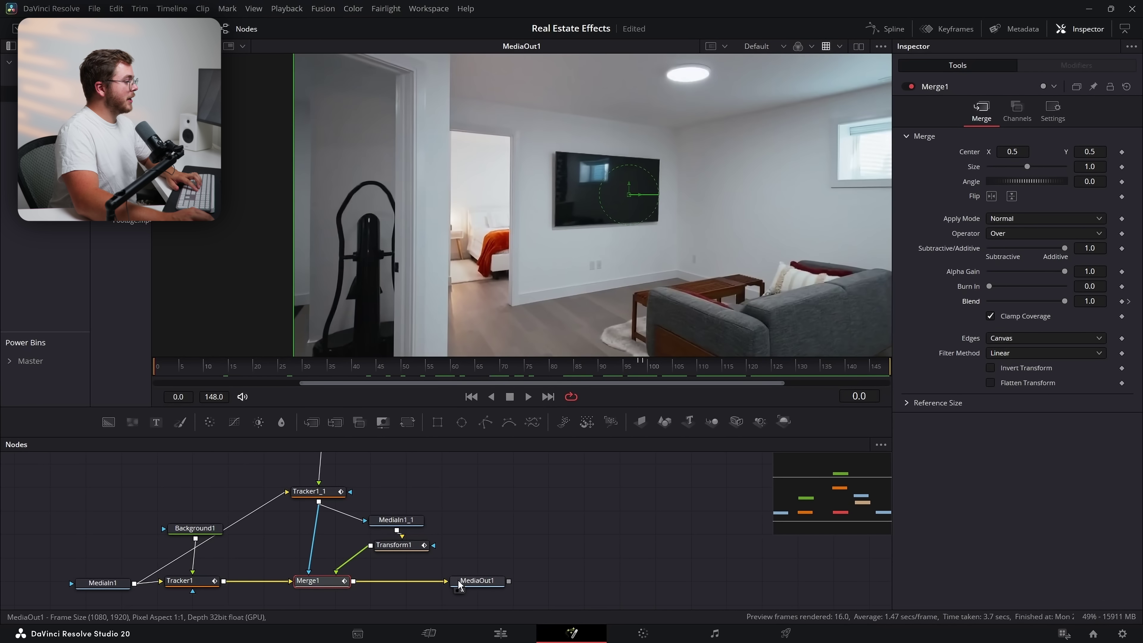
# Move MediaOut1 farther from Merge1 and stack MediaIn1_1 and Transform1 between Tracker1_1 and Merge1
pyautogui.moveTo(477, 581); pyautogui.dragTo(570, 581)
pyautogui.moveTo(459, 501); pyautogui.dragTo(327, 553)
pyautogui.click(407, 566)
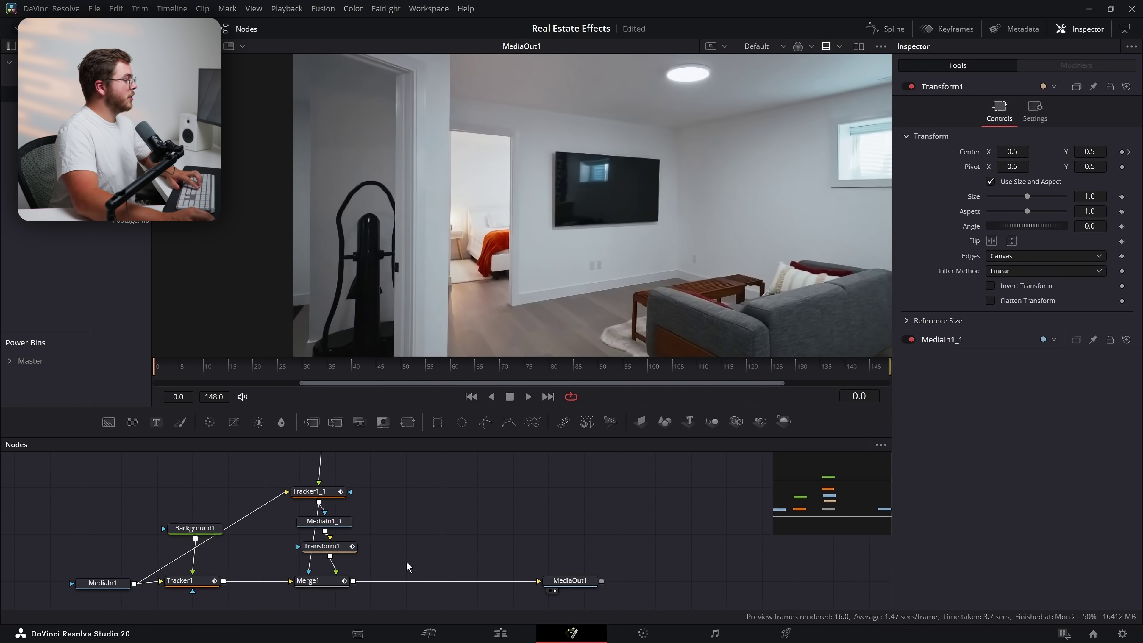
# Add a Transform node after Merge1 and keyframe its Center and Size at frame 0
pyautogui.click(331, 584)
pyautogui.hotkey('shift', 'space')
pyautogui.write('xf')
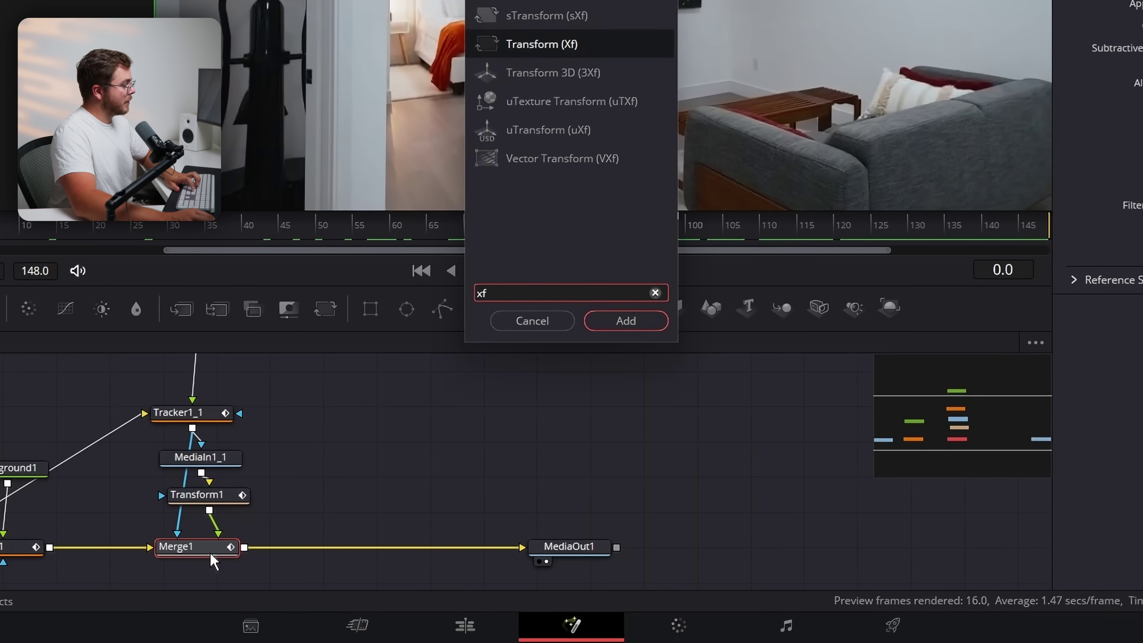
pyautogui.press('Return')
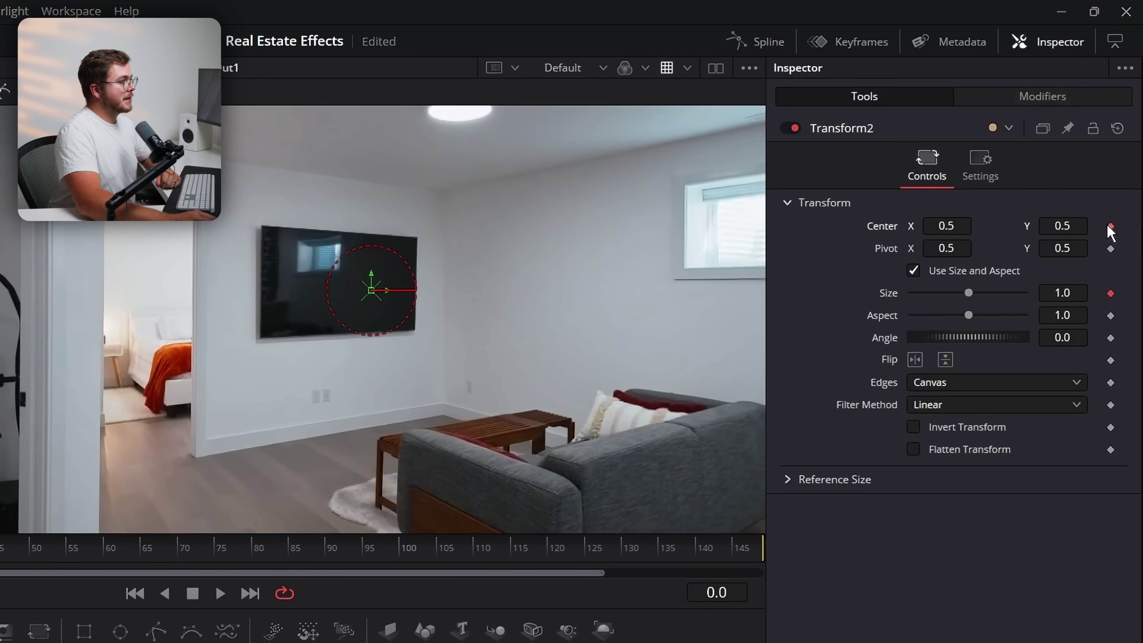
# Keyframe Transform2's Size at 7.0 and Center Y at about 0.604 on frame 148 to zoom into the TV opening
pyautogui.moveTo(585, 547); pyautogui.dragTo(755, 546)
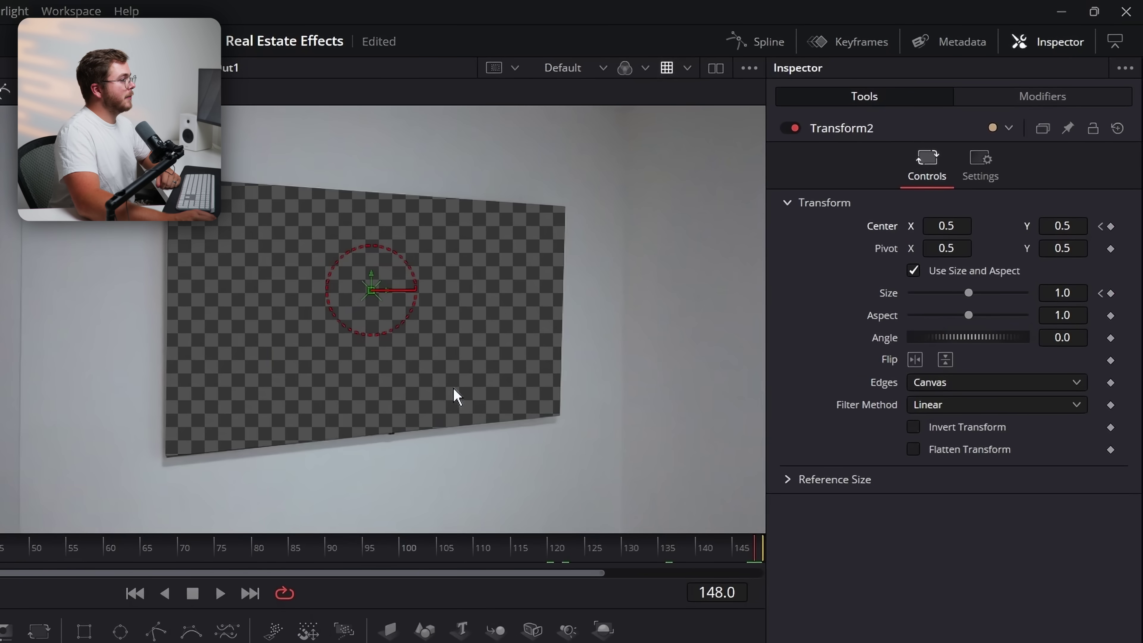
pyautogui.scroll(-4, 453, 388)
pyautogui.scroll(1, 463, 374)
pyautogui.scroll(-6, 462, 360)
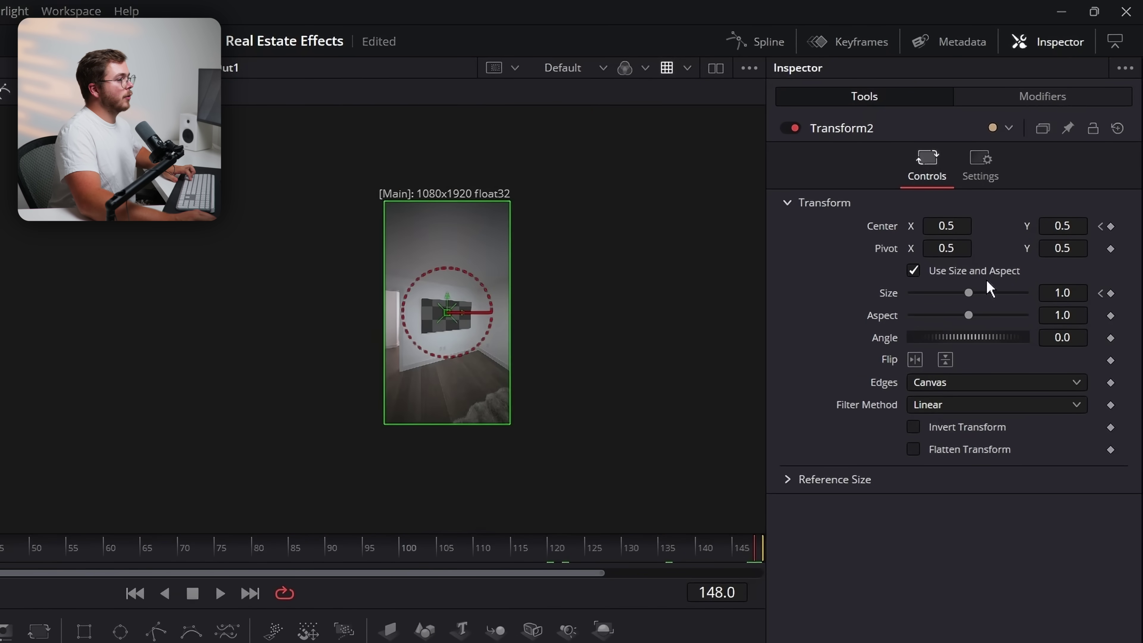
pyautogui.moveTo(968, 294); pyautogui.dragTo(1060, 296)
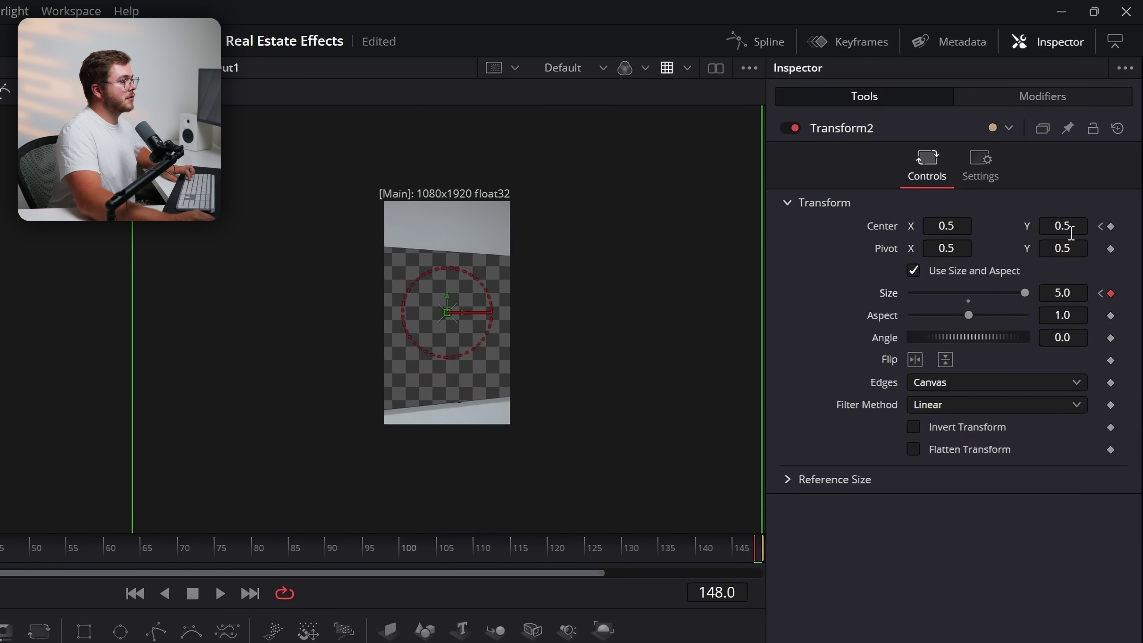
pyautogui.moveTo(1070, 233); pyautogui.dragTo(1097, 233)
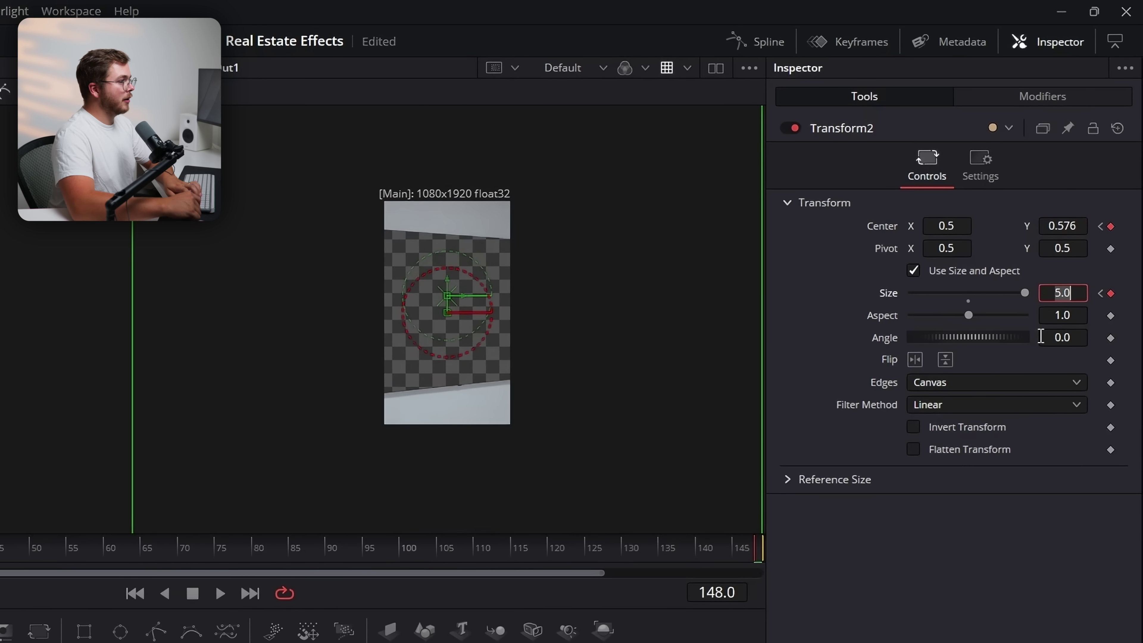
pyautogui.write('7')
pyautogui.press('Tab')
pyautogui.moveTo(1063, 218); pyautogui.dragTo(1076, 218)
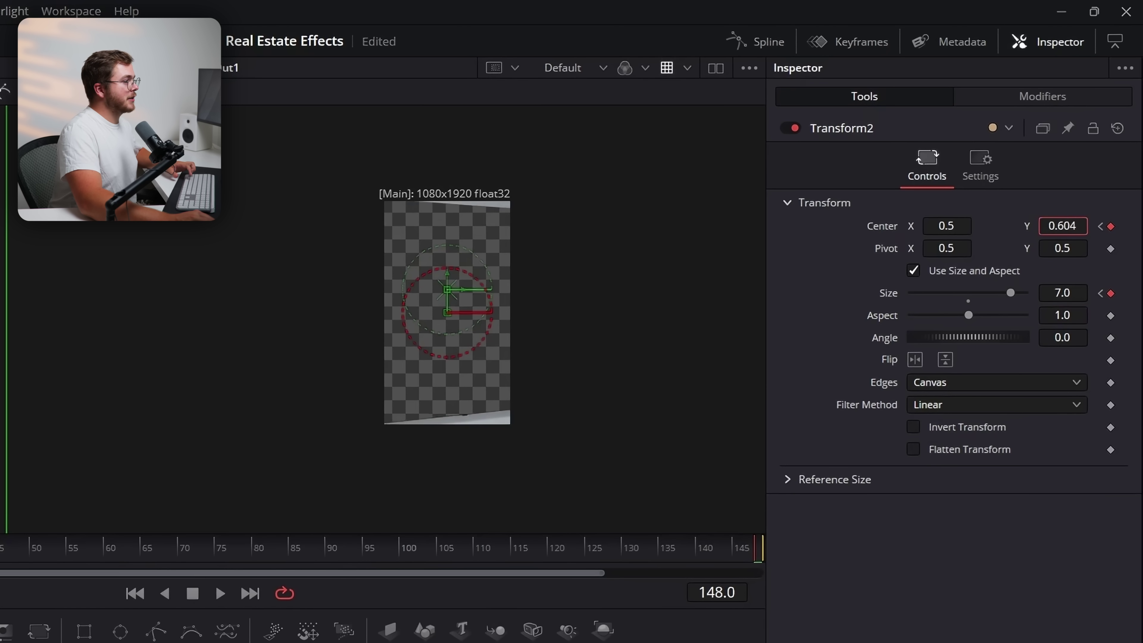
# Adjust Transform2's Center Y to about 0.599 on frame 148 and check the zoomed frame's edges
pyautogui.scroll(2, 507, 385)
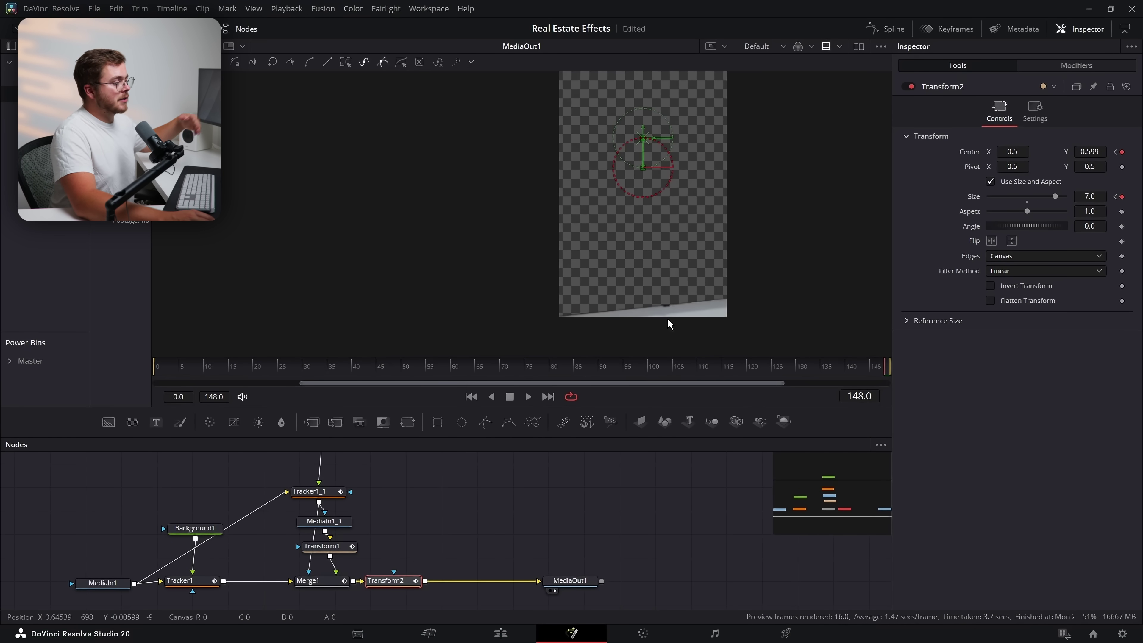
pyautogui.moveTo(667, 319); pyautogui.dragTo(747, 348)
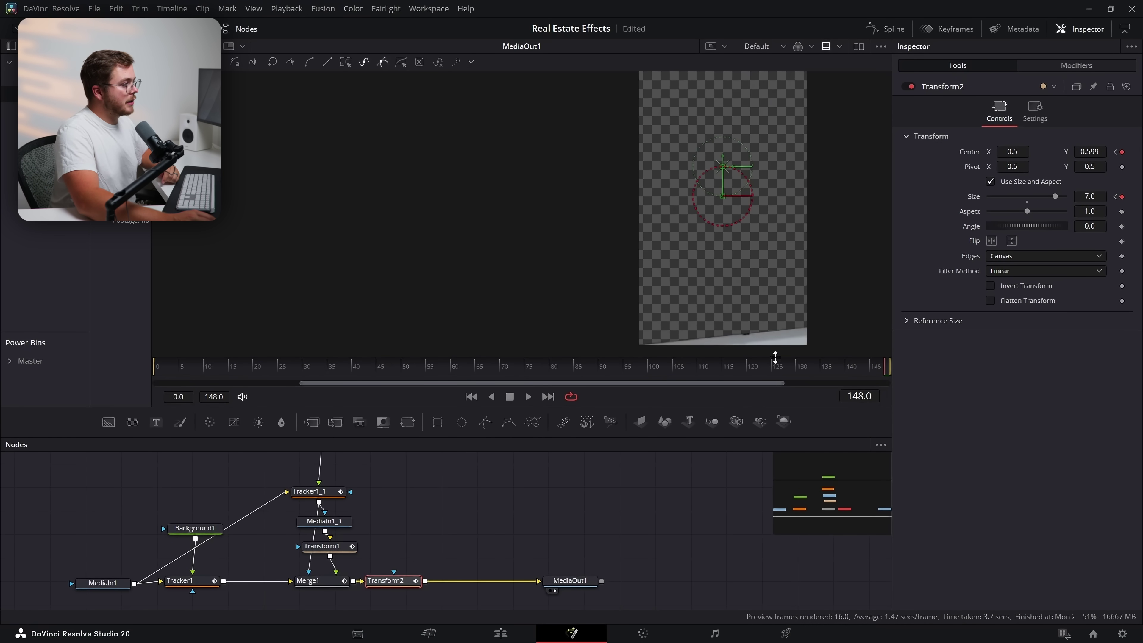
pyautogui.moveTo(808, 218); pyautogui.dragTo(801, 370)
pyautogui.moveTo(758, 275); pyautogui.dragTo(696, 160)
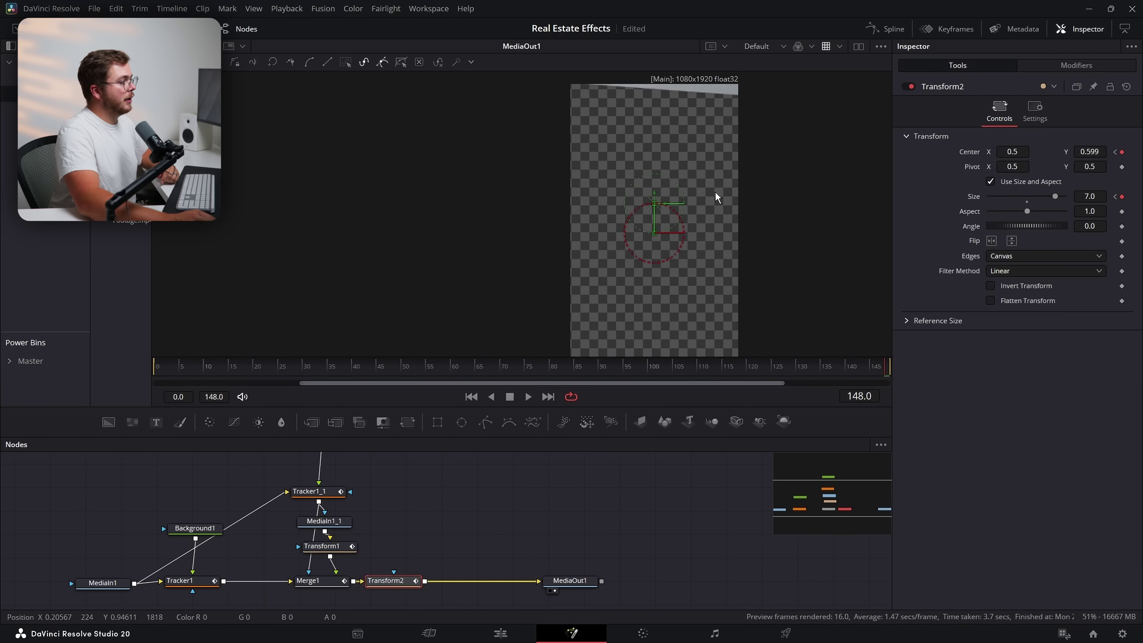
# Fit Transform2's Center and Size curves in the Spline editor, apply an In Cubic ease and scrub to check it
pyautogui.click(877, 31)
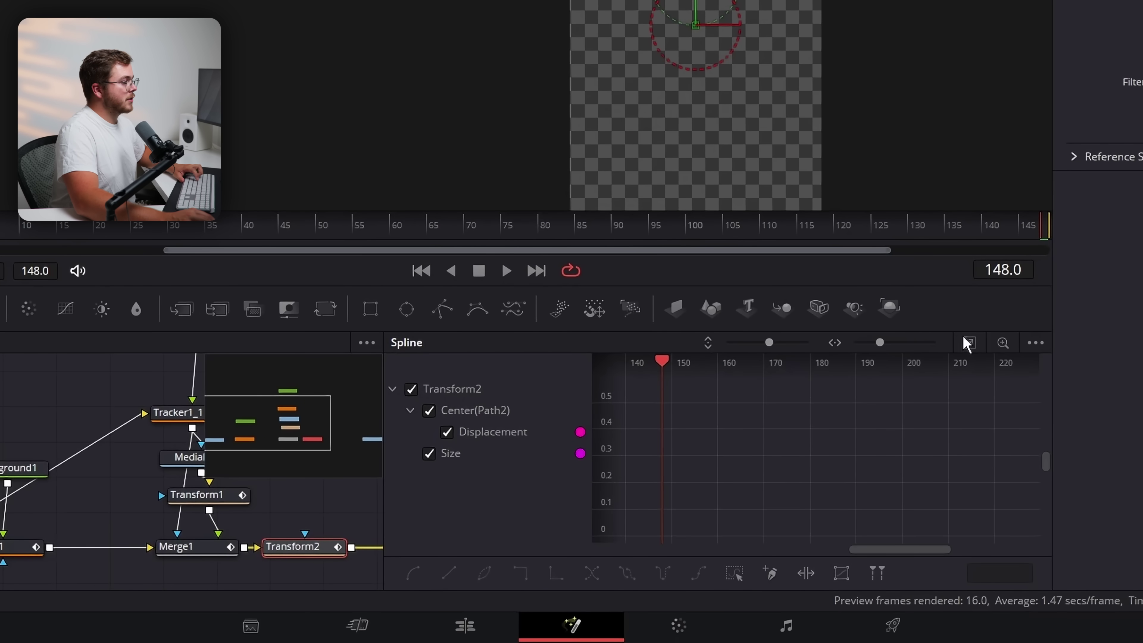
pyautogui.click(968, 343)
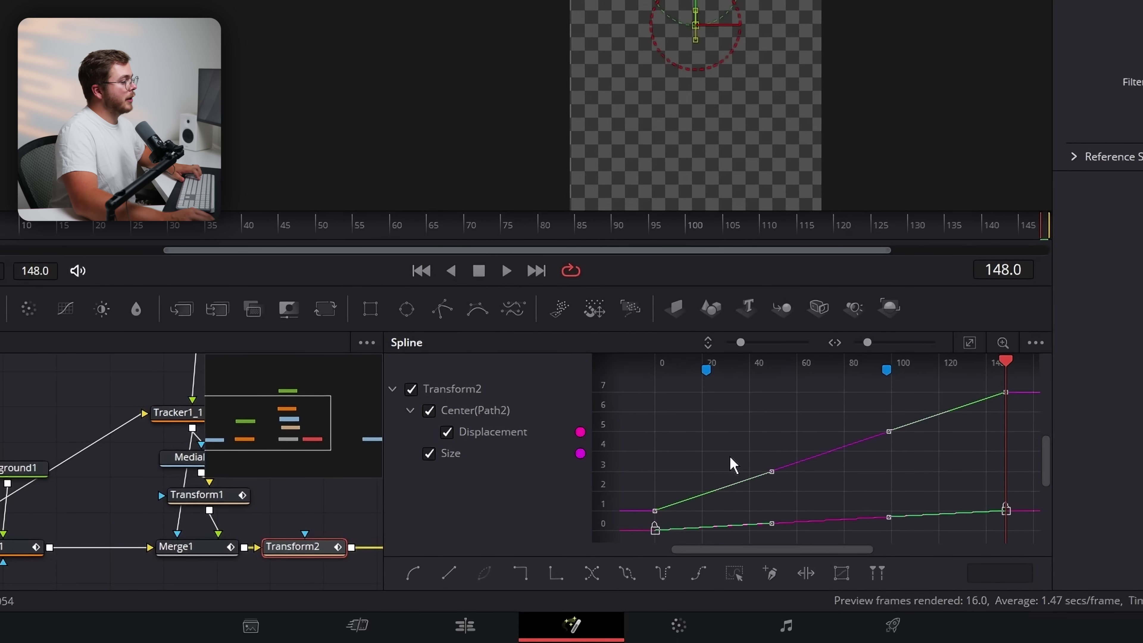
pyautogui.rightClick(732, 466)
pyautogui.moveTo(893, 182)
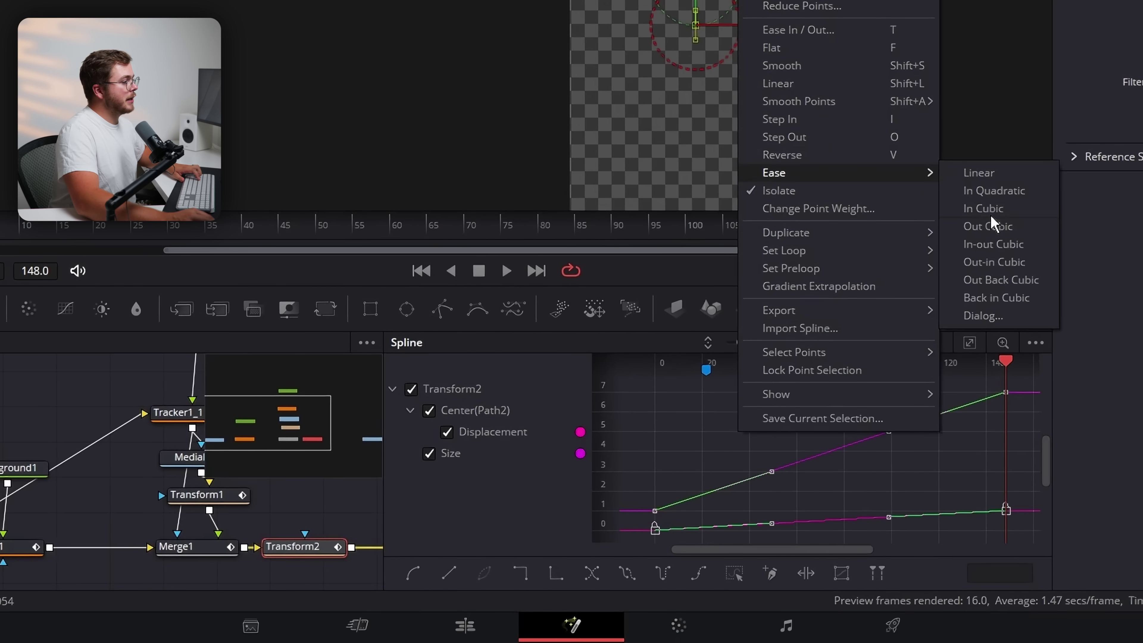
pyautogui.click(992, 225)
pyautogui.moveTo(620, 227); pyautogui.dragTo(263, 220)
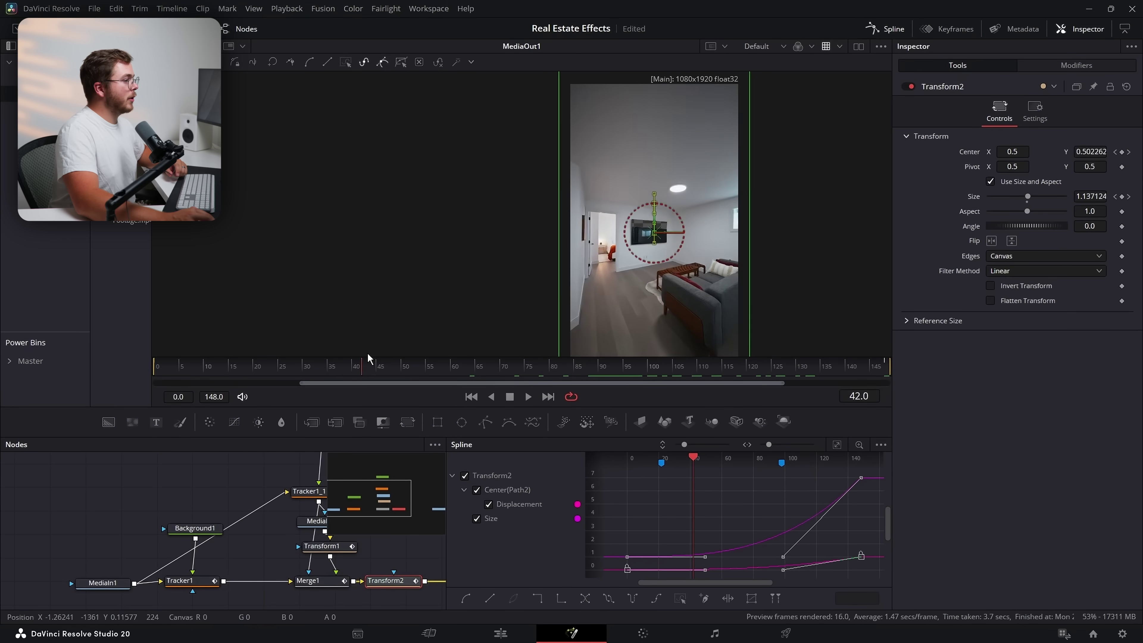
pyautogui.moveTo(368, 358); pyautogui.dragTo(618, 388)
# Play the finished TV clip on the Edit page and move it from Video 1 up to Video 2
pyautogui.click(520, 636)
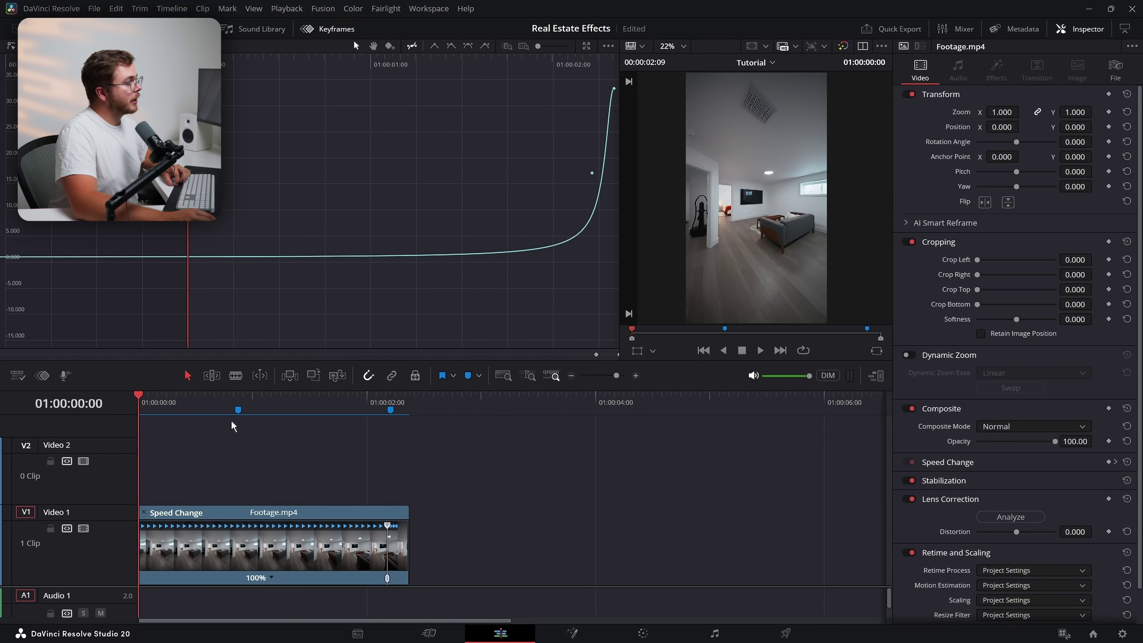
pyautogui.press('space')
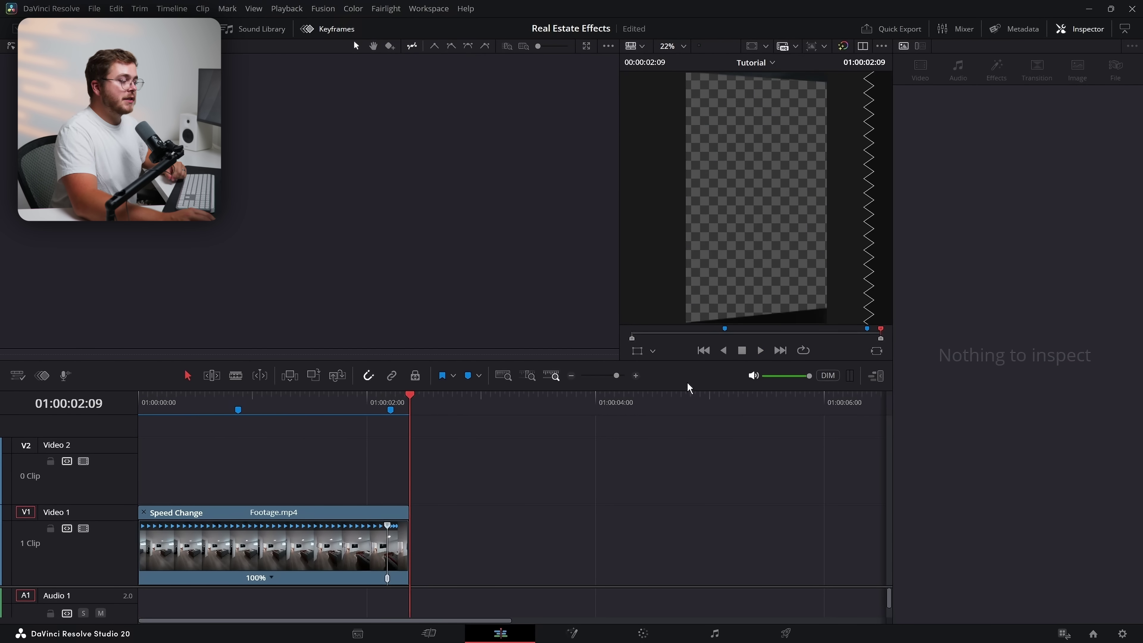
pyautogui.click(295, 539)
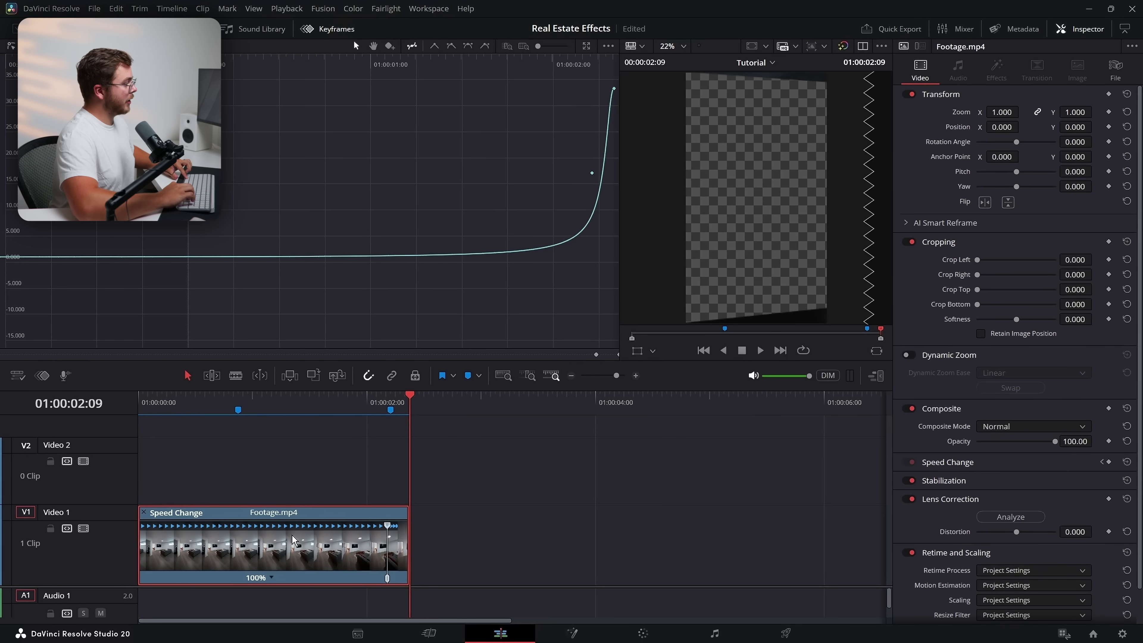
pyautogui.hotkey('alt', 'Up')
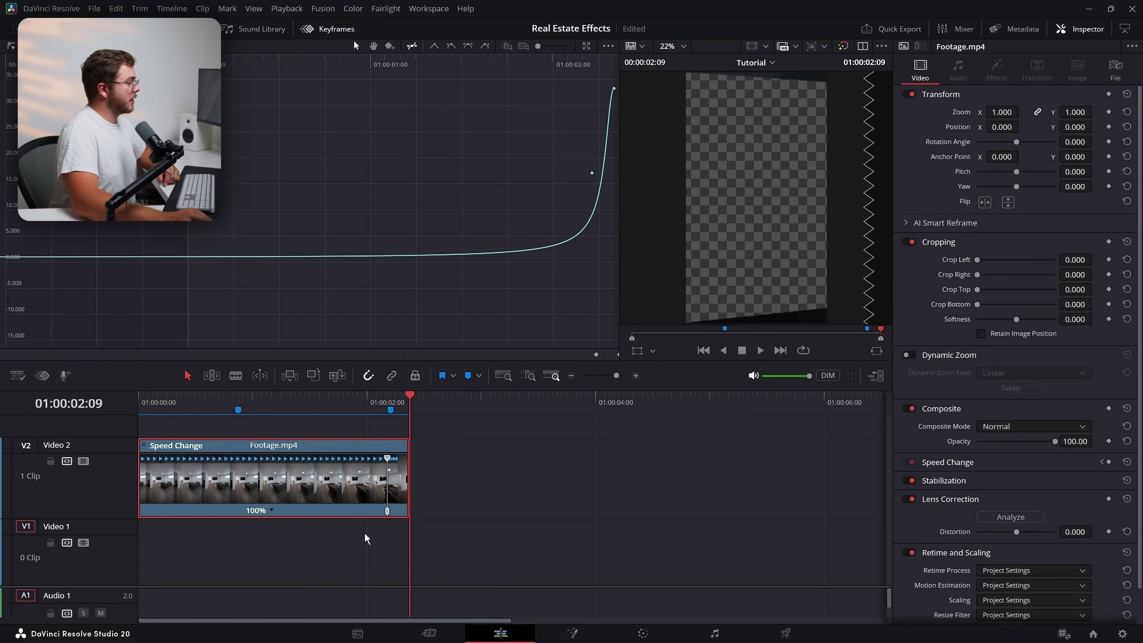
# Place the staircase clip from the Footage bin on Video 1, starting at the first marker, 01:00:00:21
pyautogui.click(302, 28)
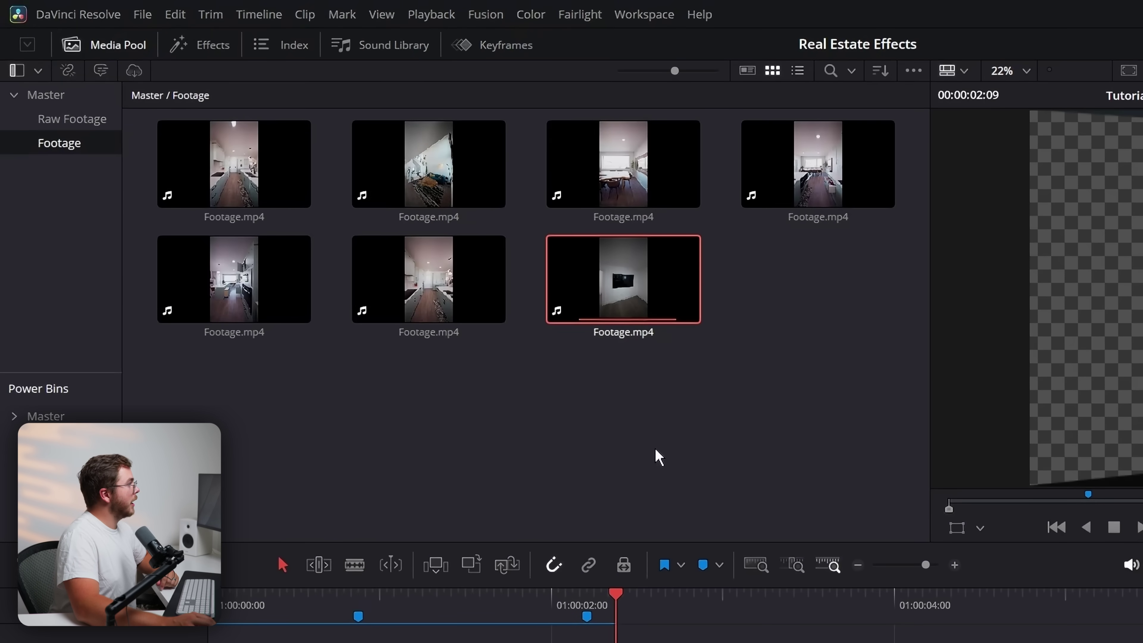
pyautogui.click(388, 166)
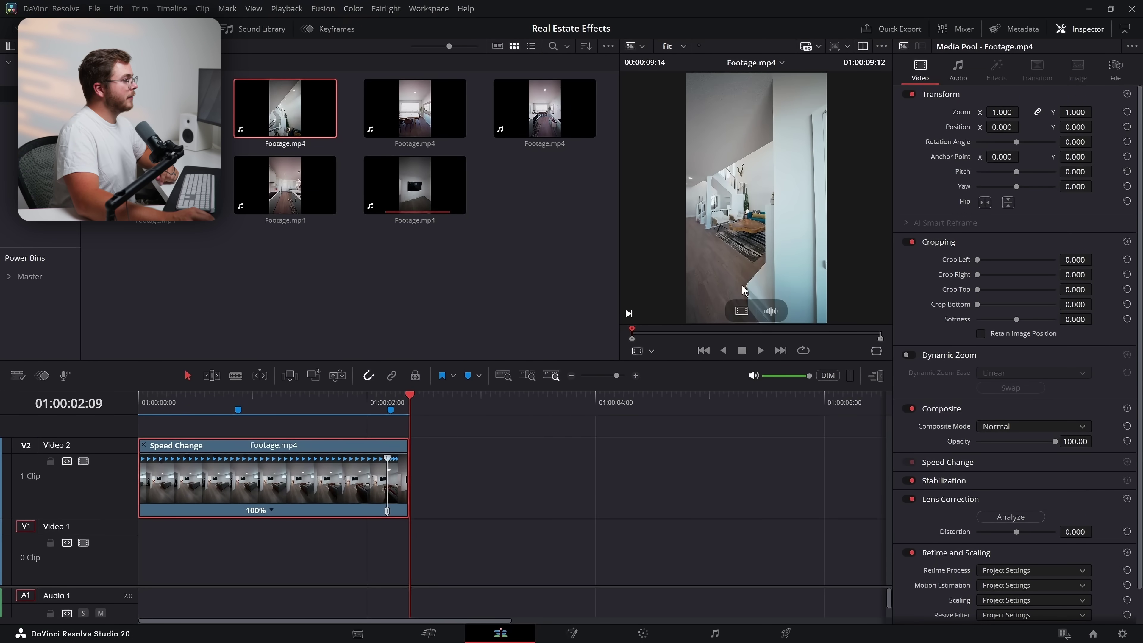
pyautogui.moveTo(536, 417); pyautogui.dragTo(490, 558)
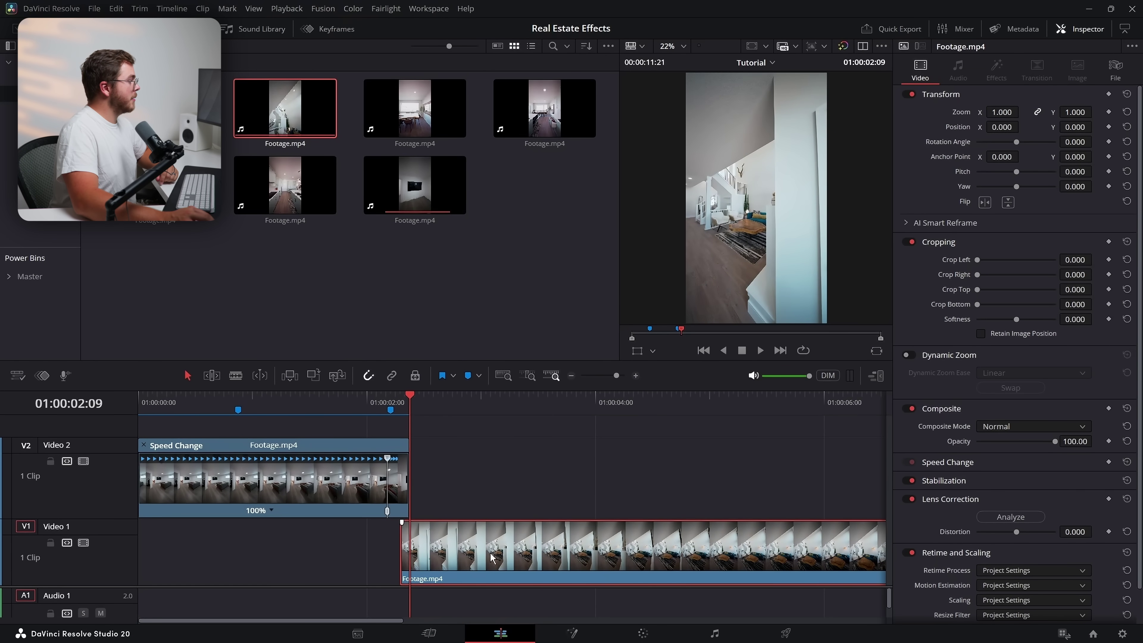
pyautogui.moveTo(589, 532)
pyautogui.mouseDown()
pyautogui.moveTo(422, 530)
pyautogui.moveTo(444, 528)
pyautogui.mouseUp()
pyautogui.click(236, 394)
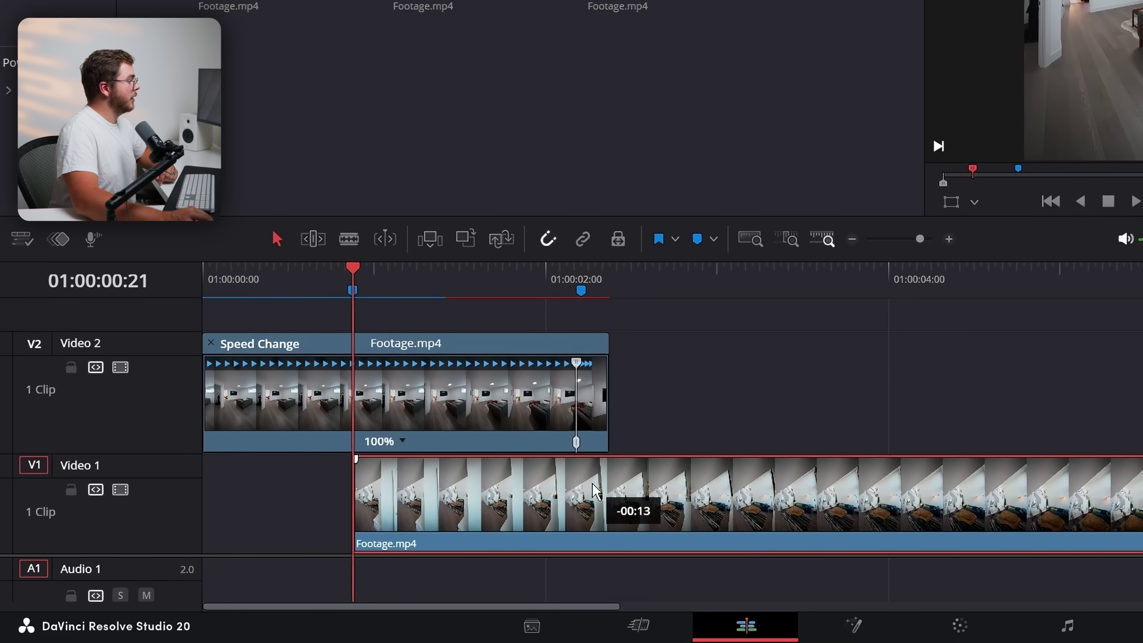
# Show retime controls on the Video 1 staircase clip and add a speed point at 01:00:02:03
pyautogui.moveTo(484, 288)
pyautogui.mouseDown()
pyautogui.moveTo(492, 299)
pyautogui.moveTo(578, 287)
pyautogui.mouseUp()
pyautogui.click(510, 414)
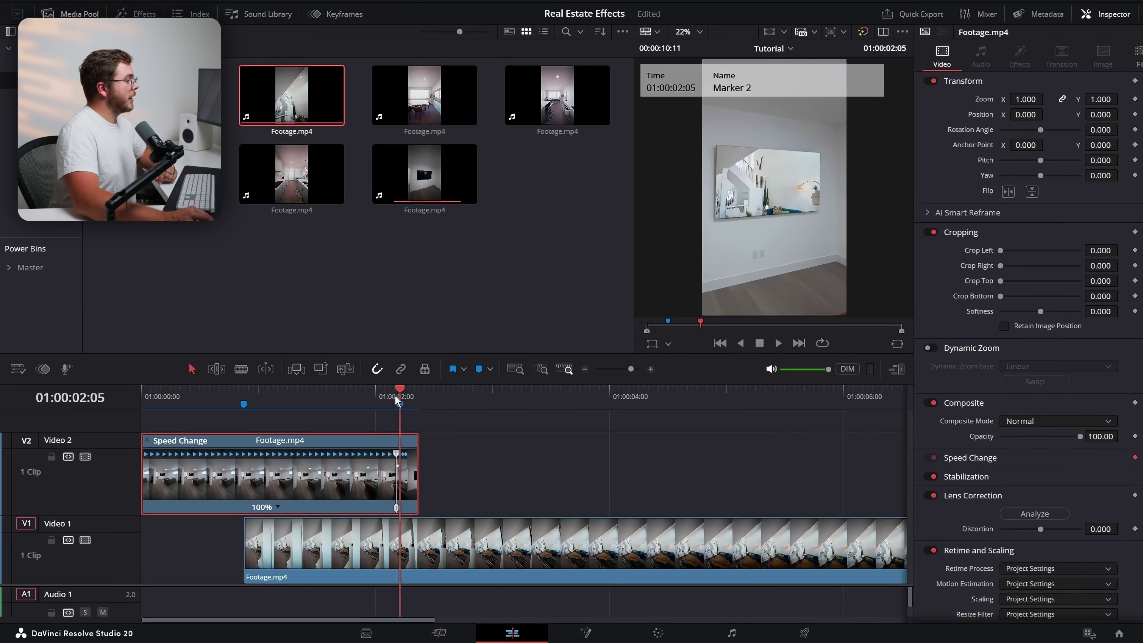
pyautogui.moveTo(398, 400); pyautogui.dragTo(392, 401)
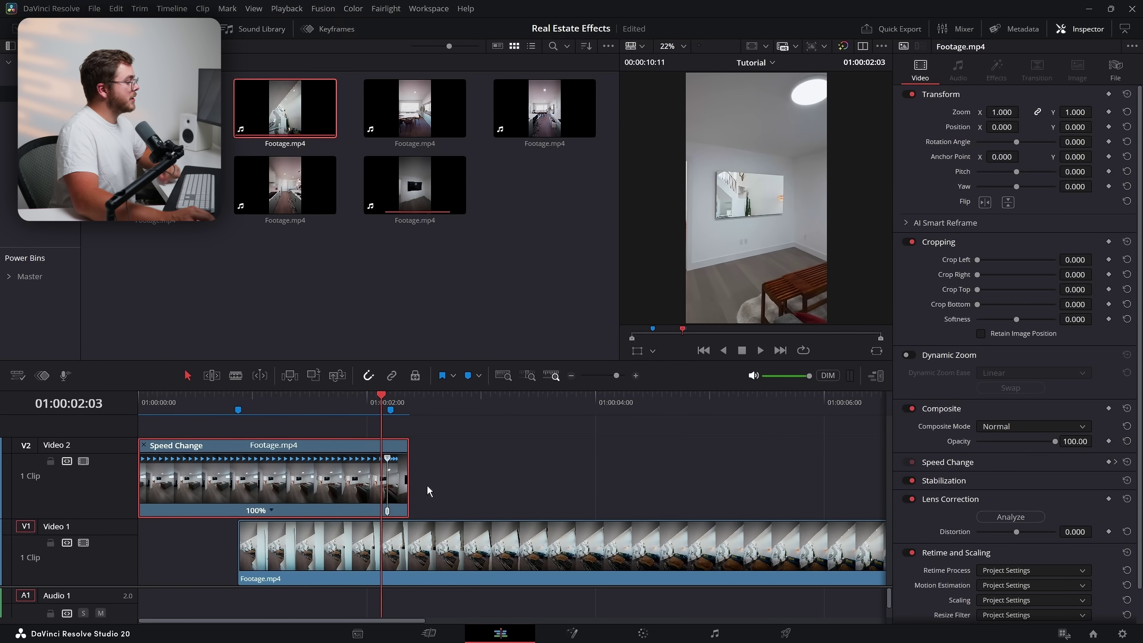
pyautogui.click(430, 563)
pyautogui.hotkey('ctrl', 'r')
pyautogui.click(563, 577)
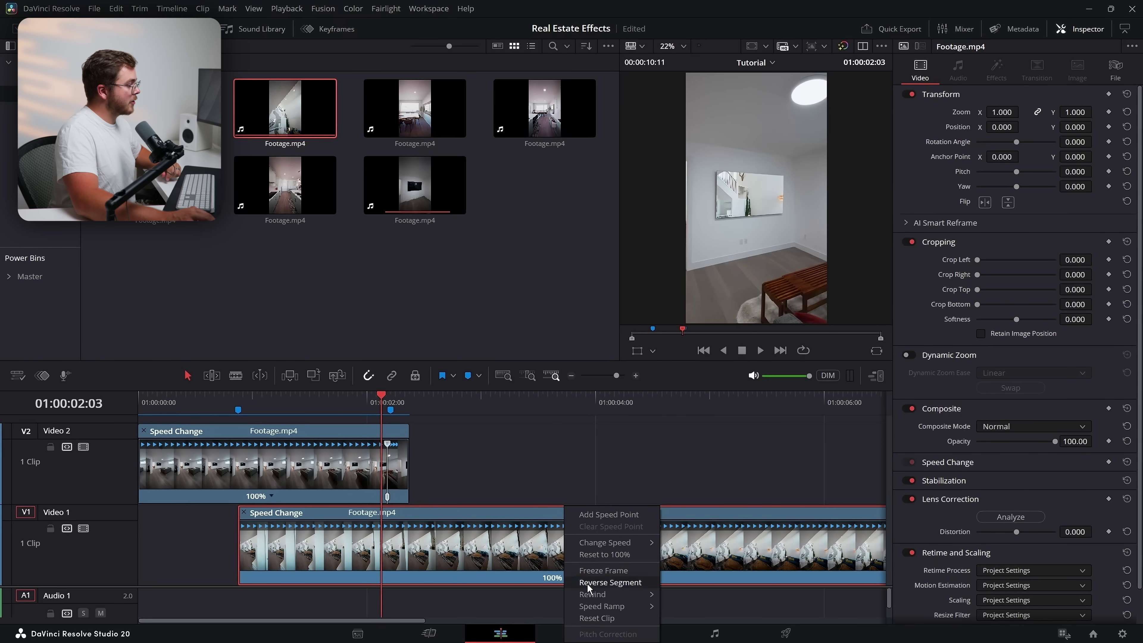
pyautogui.click(594, 518)
# Add a second speed point to the staircase clip at 01:00:05:08
pyautogui.moveTo(421, 408); pyautogui.dragTo(732, 436)
pyautogui.hscroll(3, 449, 449)
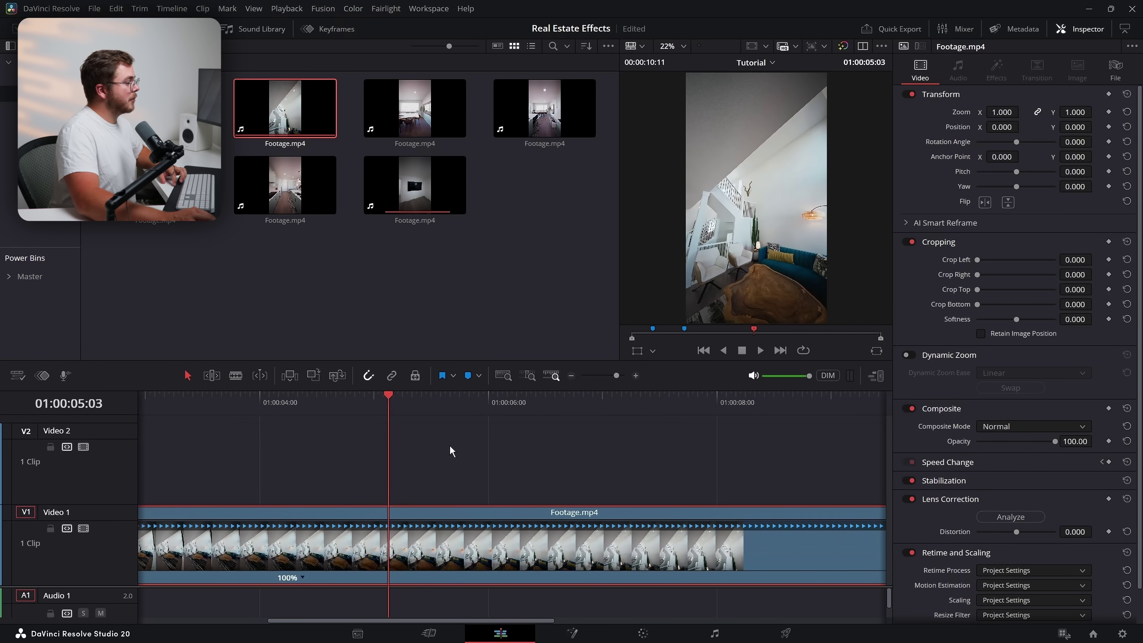
pyautogui.moveTo(402, 408); pyautogui.dragTo(415, 464)
pyautogui.click(520, 577)
pyautogui.click(549, 517)
# Move the staircase clip's second speed point earlier to the end of the Video 2 clip at 01:00:02:09
pyautogui.hscroll(-3, 548, 520)
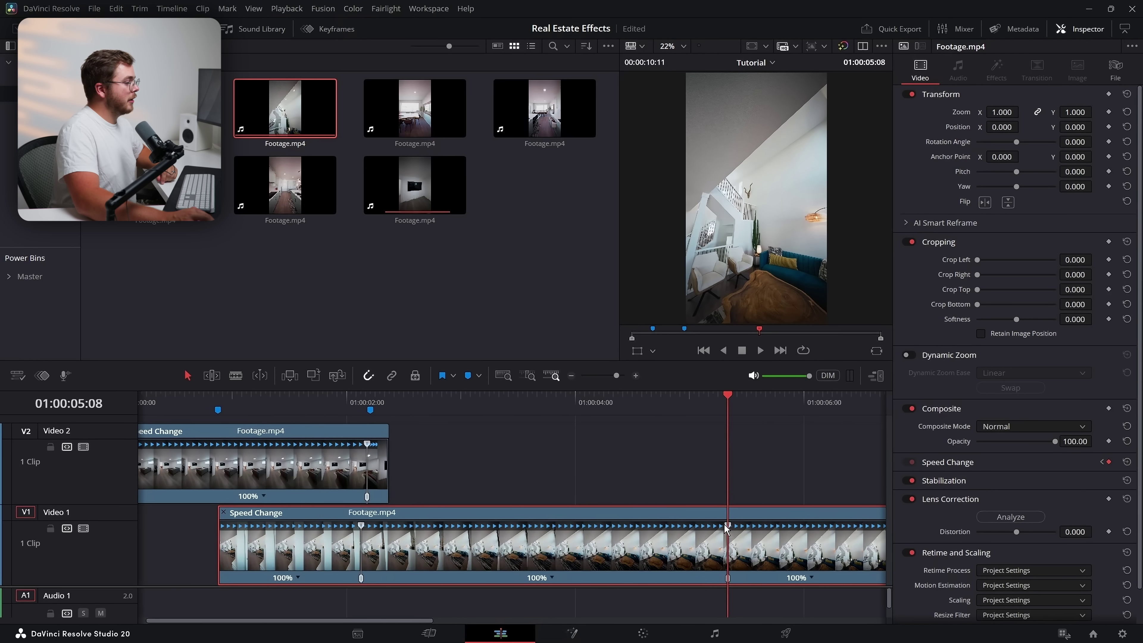
pyautogui.moveTo(726, 525); pyautogui.dragTo(389, 527)
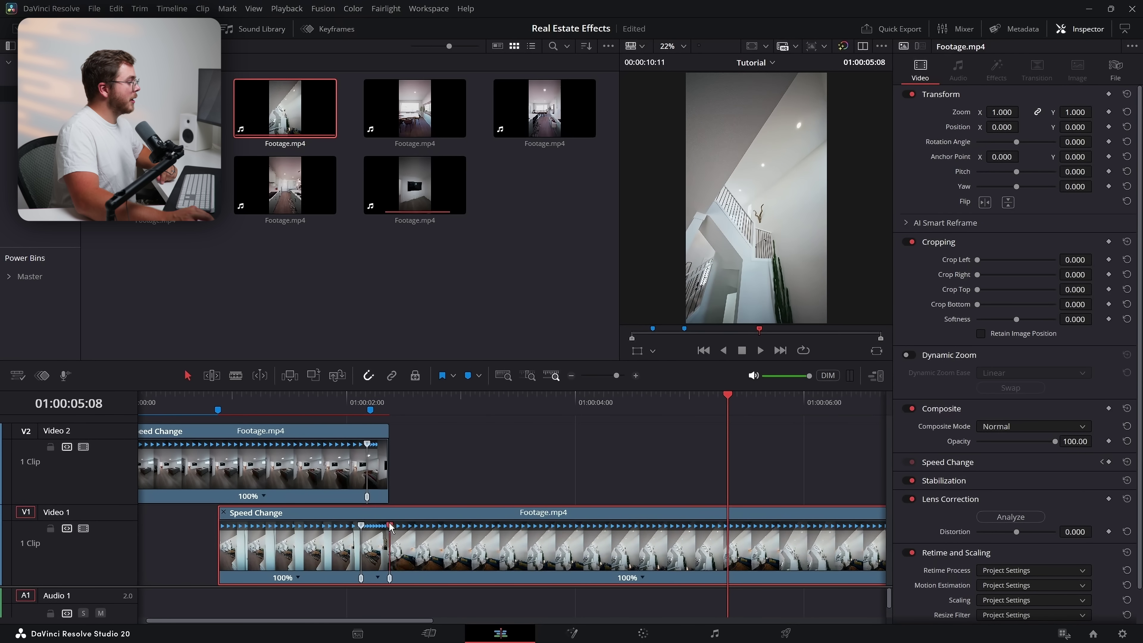
pyautogui.click(395, 406)
# Extend the footage covered by the staircase clip's middle segment to 2345% speed, keeping its end speed point at 01:00:02:09
pyautogui.click(635, 375)
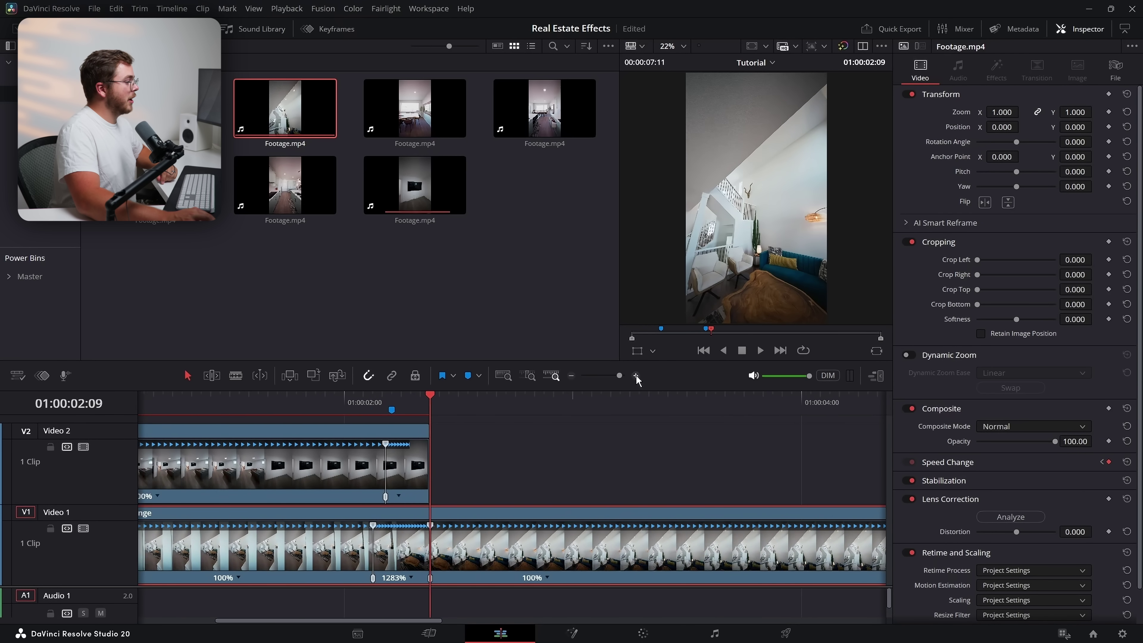
pyautogui.click(635, 375)
pyautogui.click(635, 375)
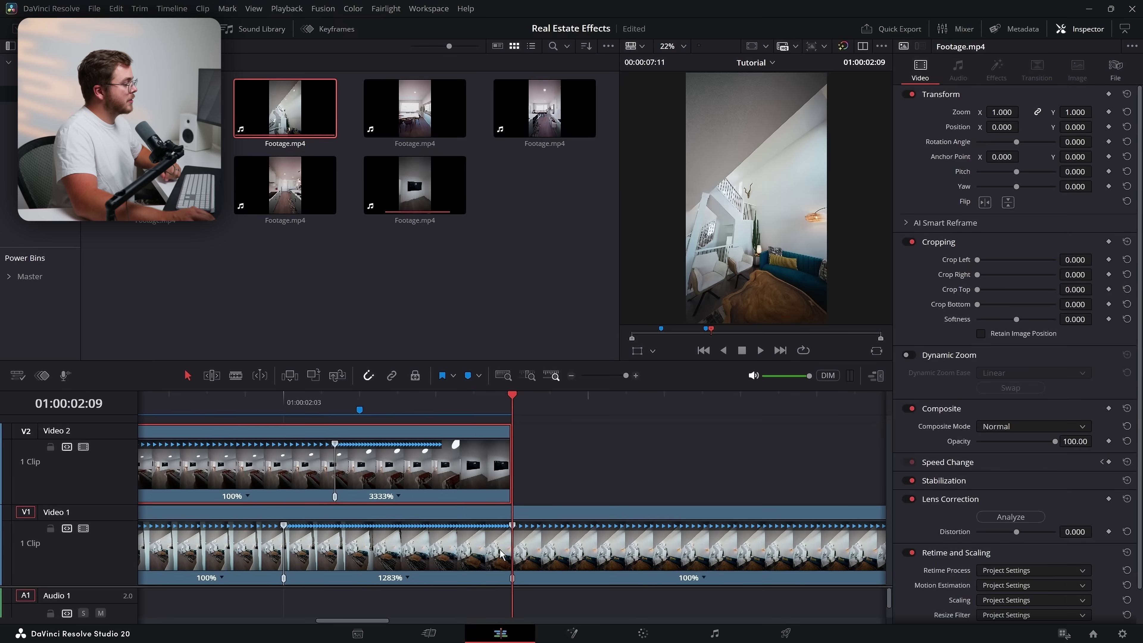
pyautogui.moveTo(512, 582); pyautogui.dragTo(704, 581)
pyautogui.moveTo(649, 529); pyautogui.dragTo(510, 533)
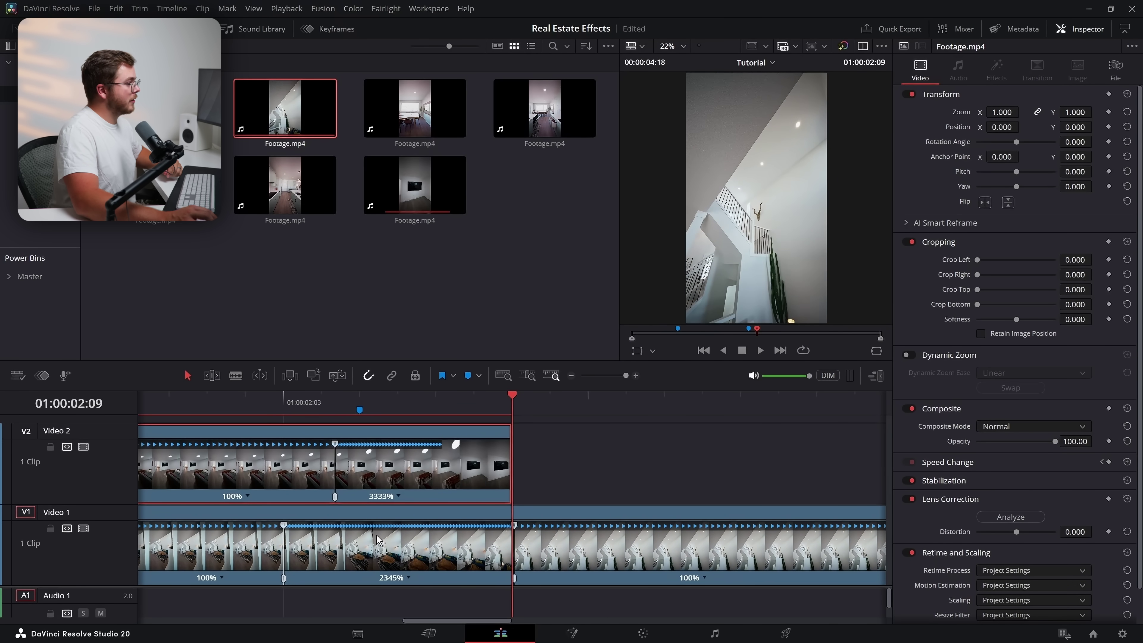
# Open the staircase clip's retime speed curve in the Keyframes editor and apply Ease In and Out to both speed points
pyautogui.click(386, 554)
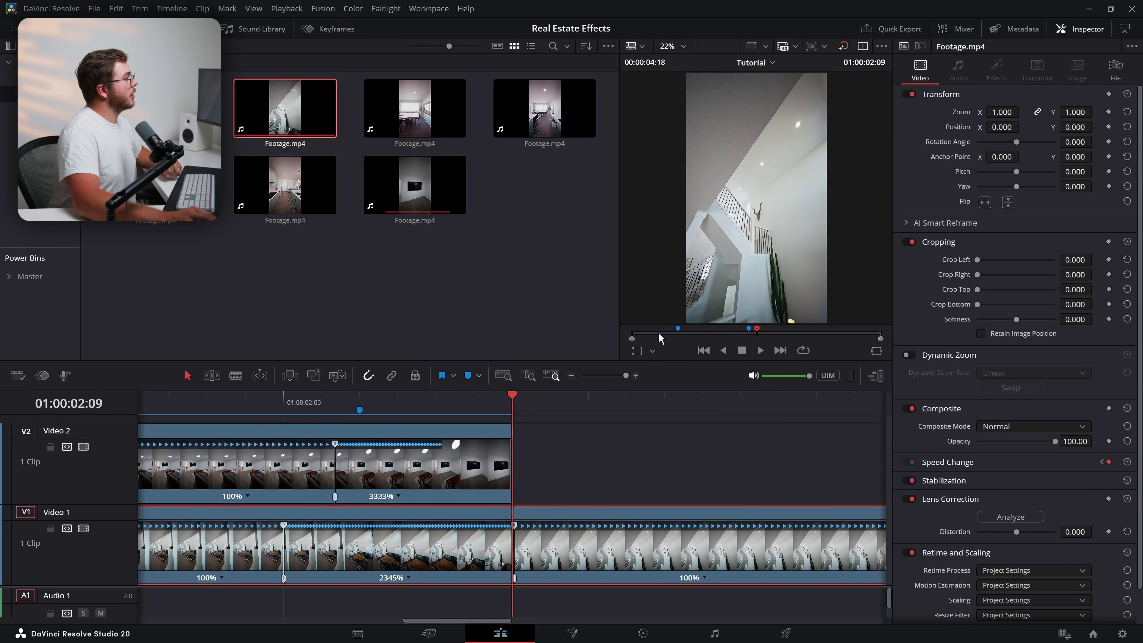
pyautogui.click(342, 29)
pyautogui.moveTo(155, 132); pyautogui.dragTo(29, 214)
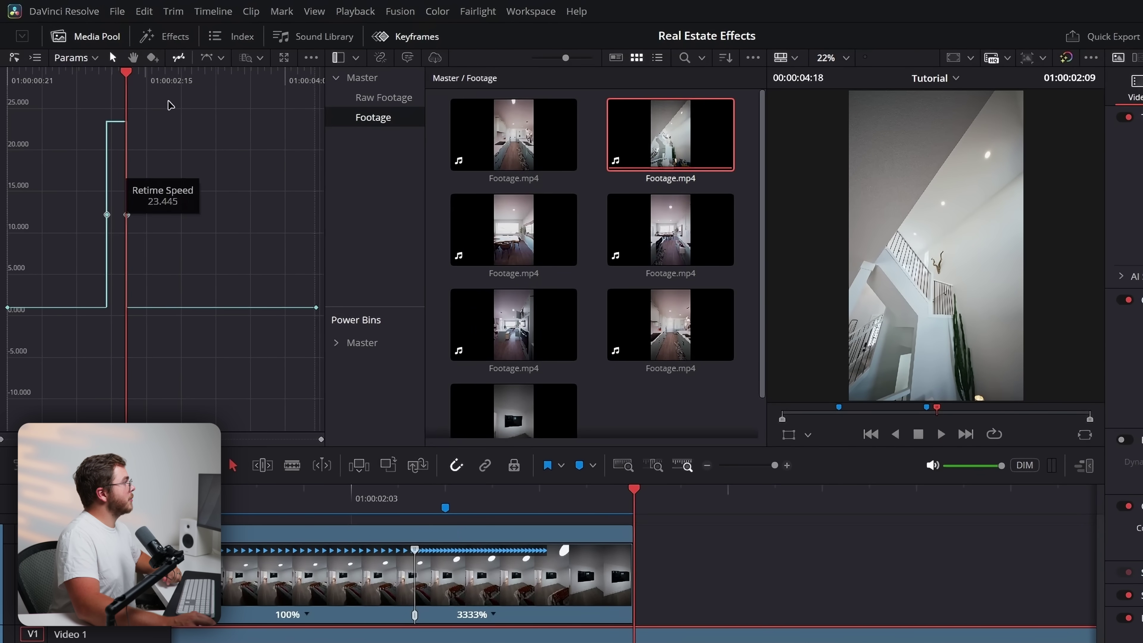
pyautogui.click(220, 57)
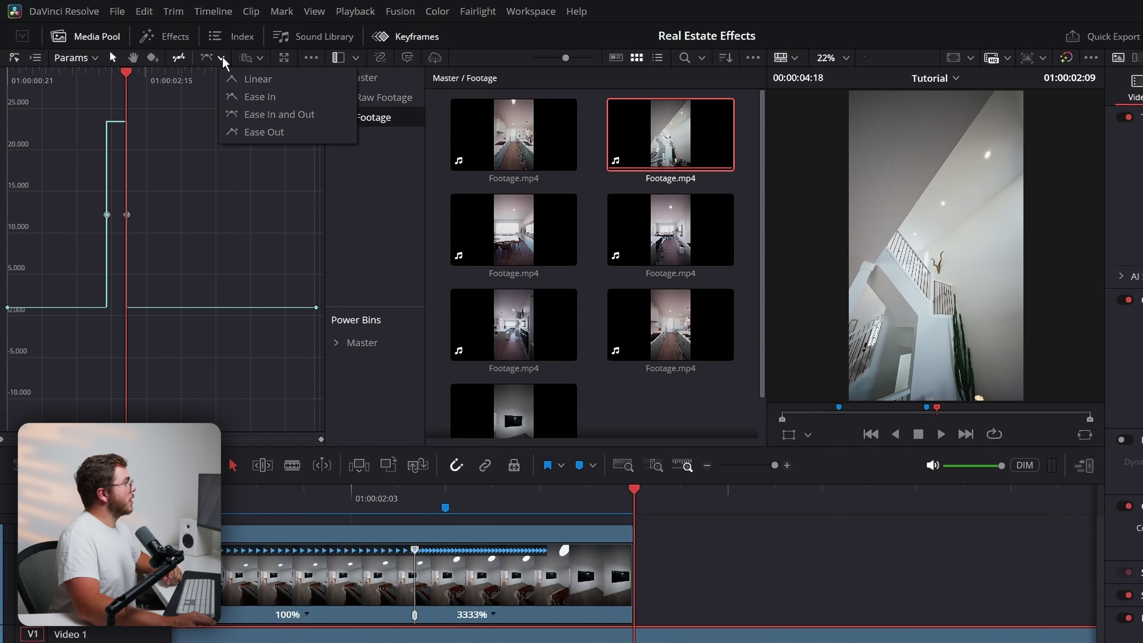
pyautogui.click(252, 112)
# Stretch the easing handles of both speed points outward to smooth the ramp up and down
pyautogui.moveTo(107, 214); pyautogui.dragTo(6, 215)
pyautogui.moveTo(150, 200); pyautogui.dragTo(124, 226)
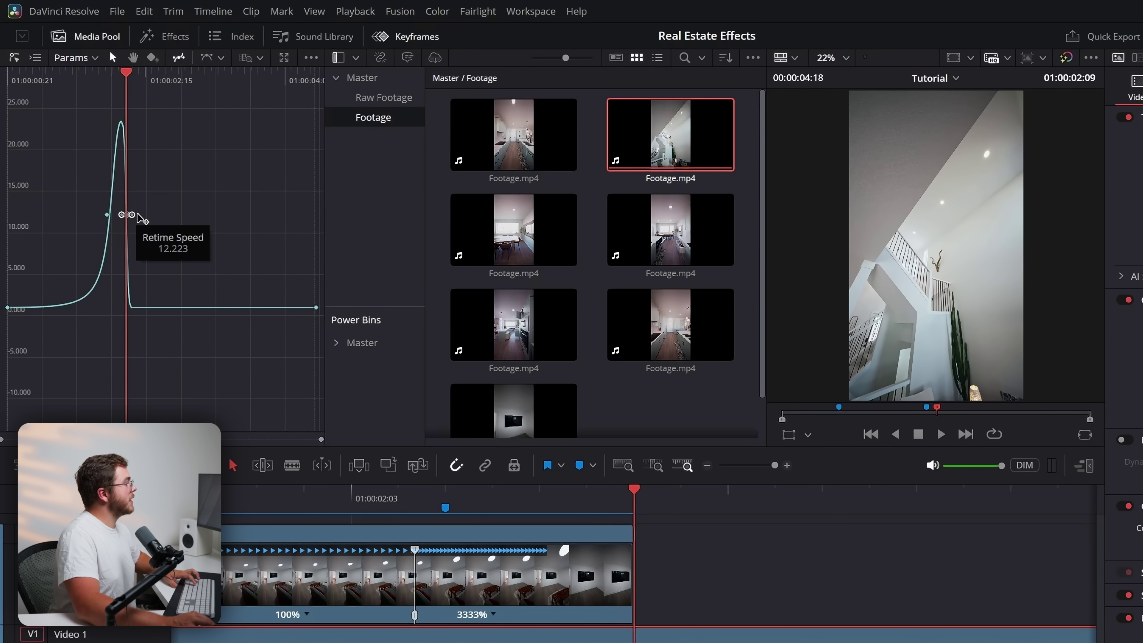
pyautogui.moveTo(132, 215); pyautogui.dragTo(374, 215)
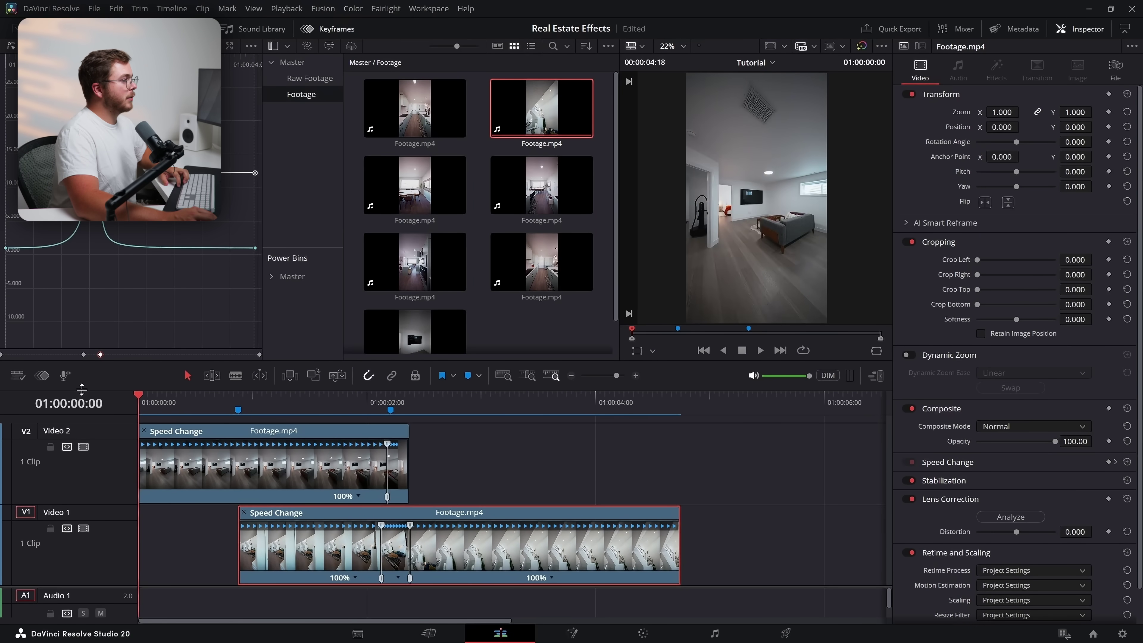
# Play the timeline to check the transition through the TV opening into the staircase clip
pyautogui.press('space')
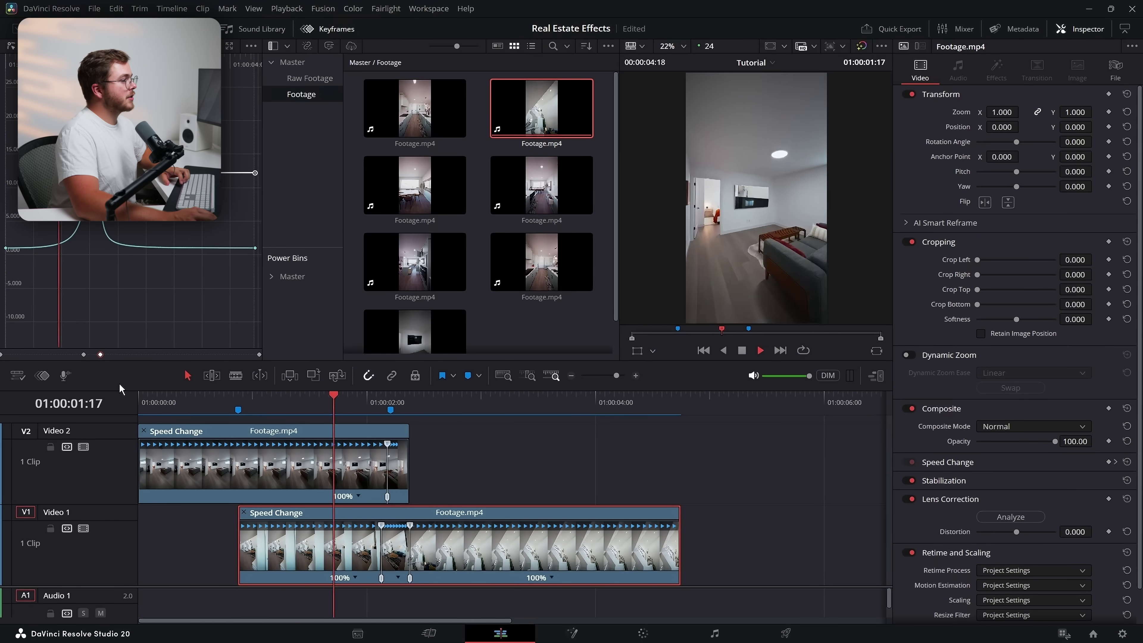
pyautogui.click(273, 402)
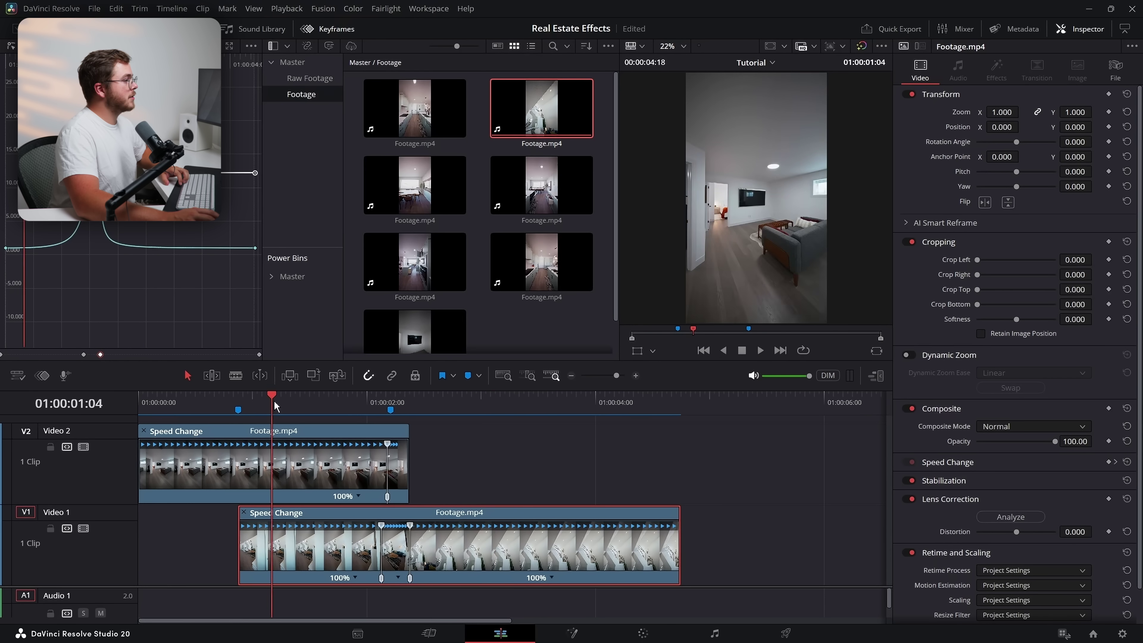
pyautogui.press('space')
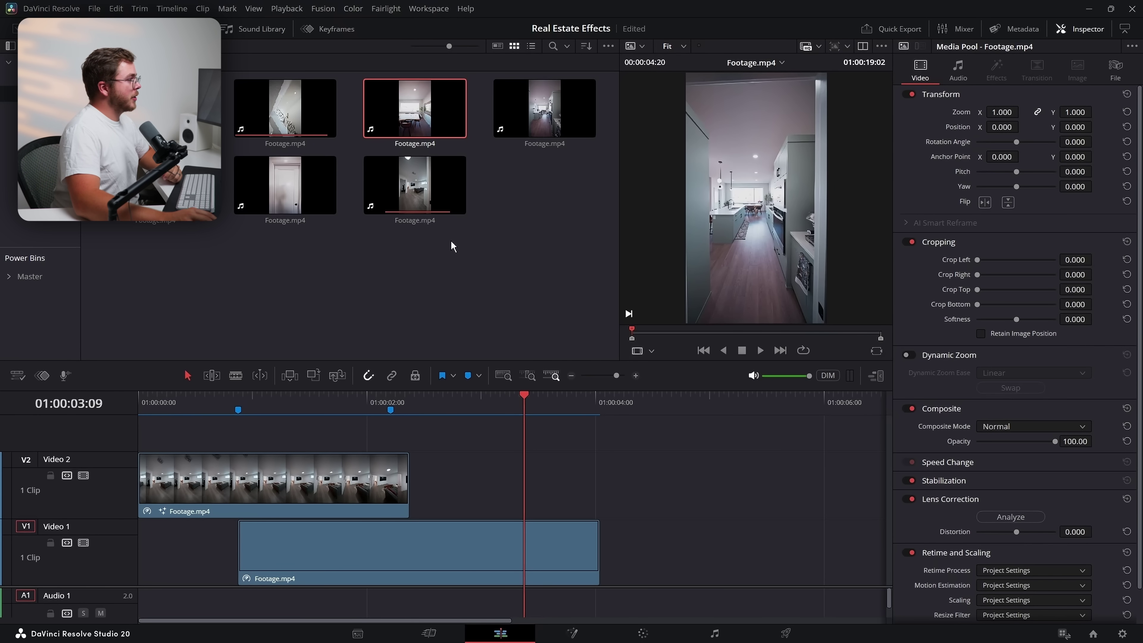
# Preview the kitchen clip from the Footage bin and place it on Video 1 directly after the staircase clip
pyautogui.press('space')
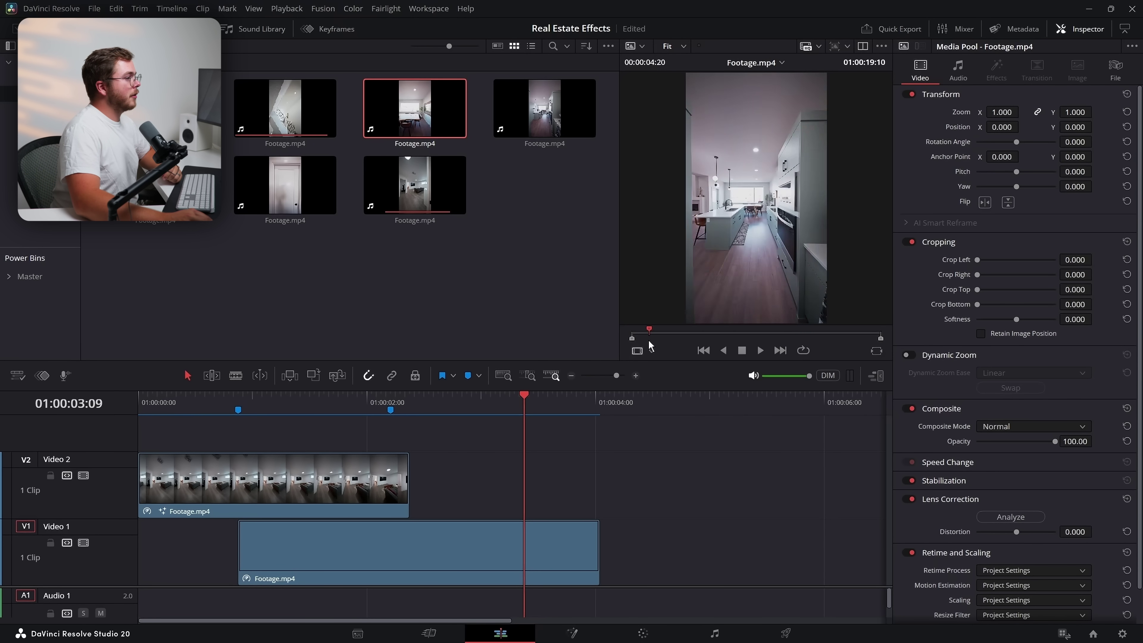
pyautogui.click(702, 350)
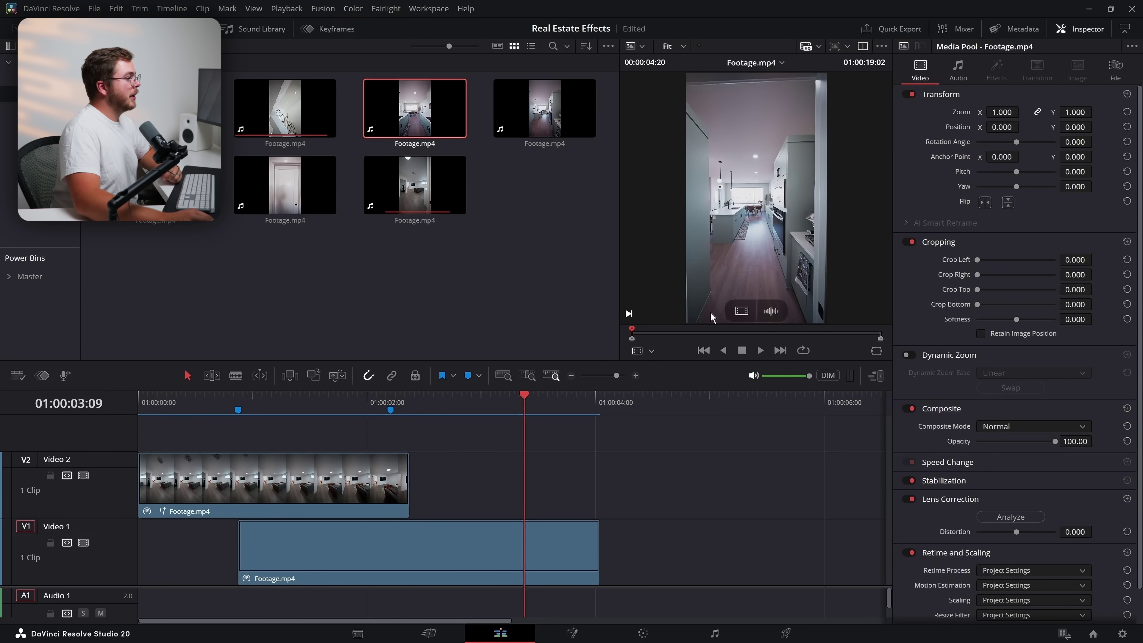
pyautogui.moveTo(738, 319); pyautogui.dragTo(553, 544)
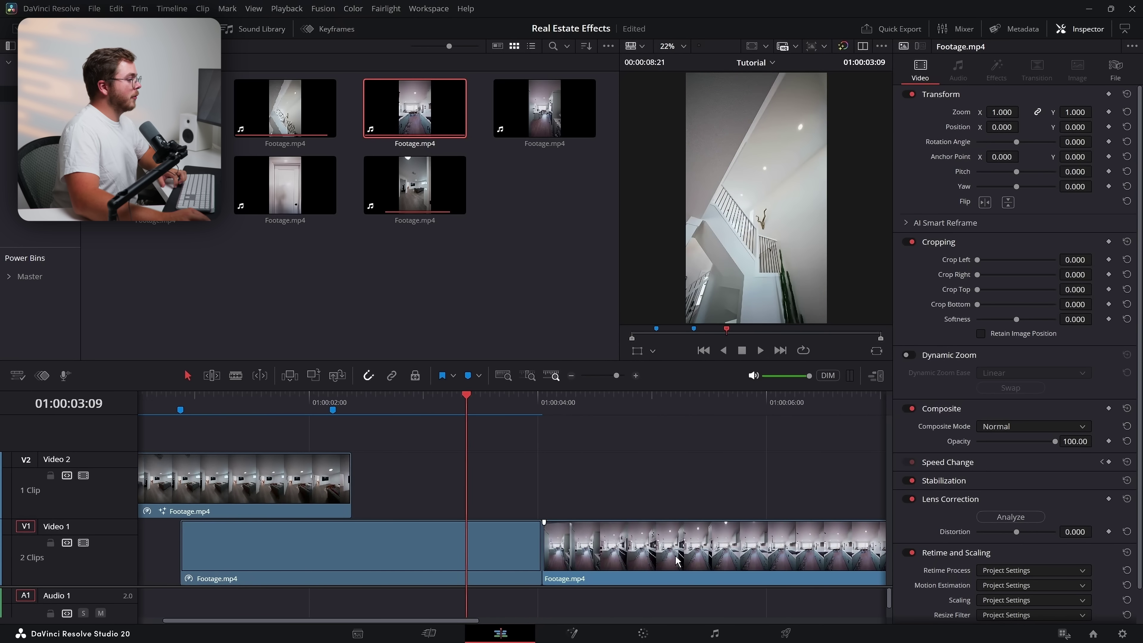
# Position the playhead at 01:00:04:14 within the first kitchen clip and select that clip
pyautogui.moveTo(539, 408); pyautogui.dragTo(583, 430)
pyautogui.hscroll(2, 568, 468)
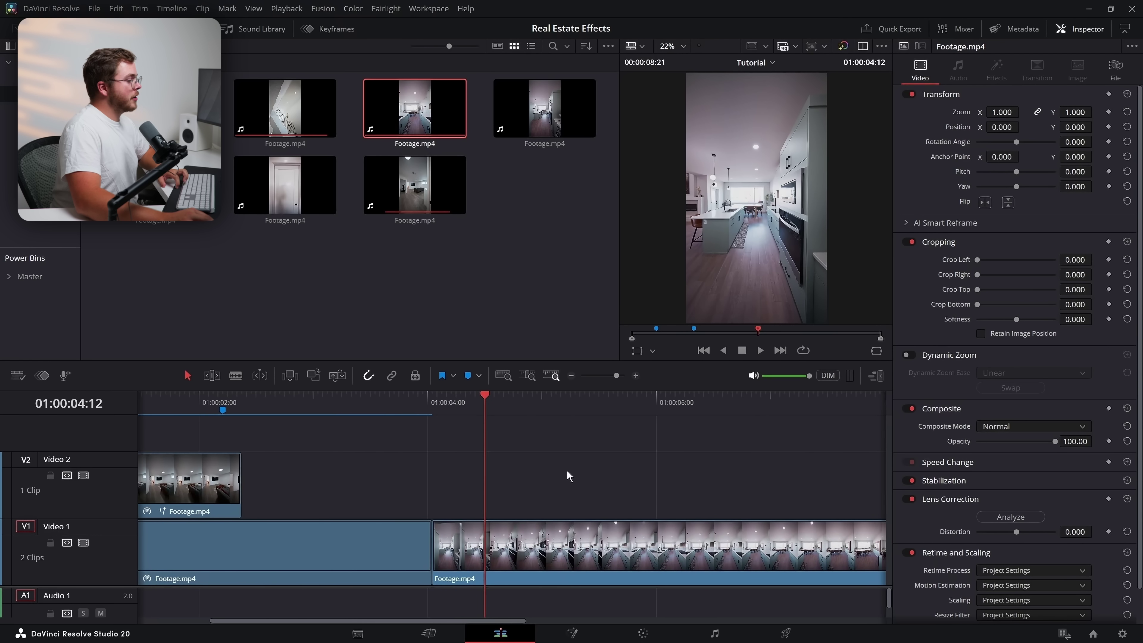
pyautogui.moveTo(485, 396)
pyautogui.mouseDown()
pyautogui.moveTo(503, 396)
pyautogui.moveTo(438, 396)
pyautogui.moveTo(538, 396)
pyautogui.moveTo(484, 396)
pyautogui.mouseUp()
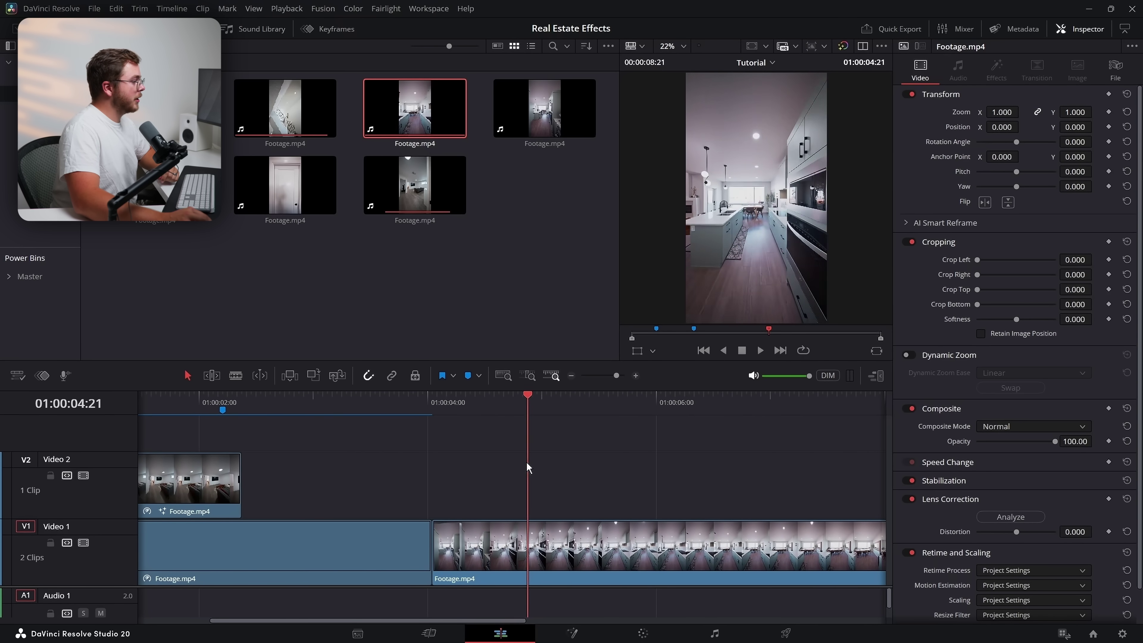
pyautogui.moveTo(527, 467); pyautogui.dragTo(493, 471)
pyautogui.click(521, 547)
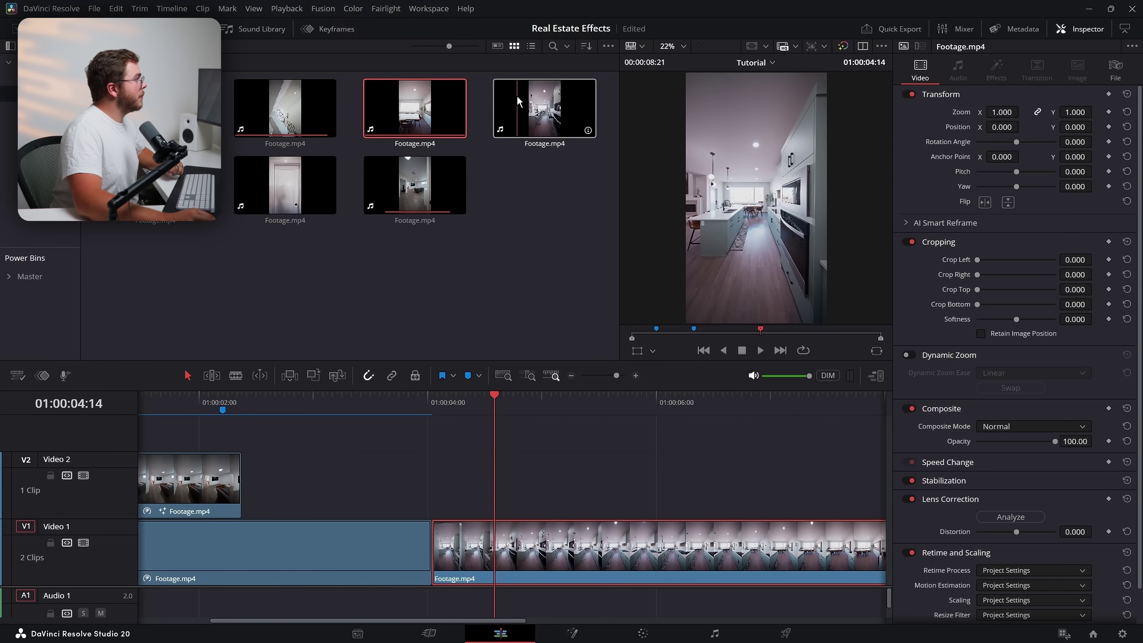
# Place the second kitchen clip from the Footage bin on Video 2 above the first kitchen clip and lower its opacity to 23.66
pyautogui.doubleClick(514, 105)
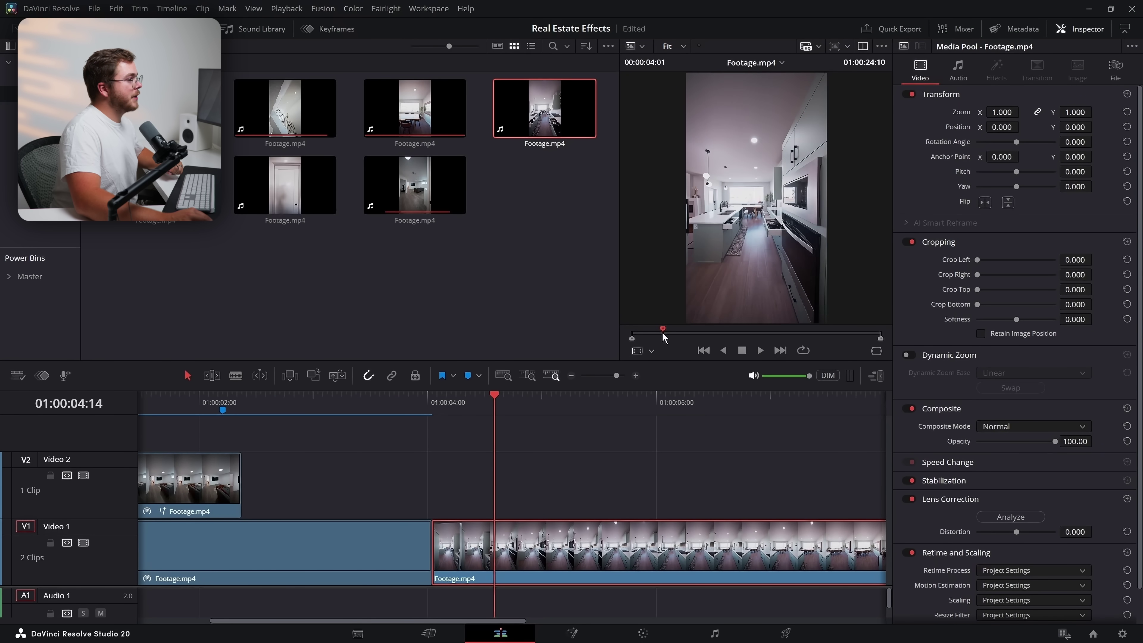
pyautogui.moveTo(650, 342); pyautogui.dragTo(555, 339)
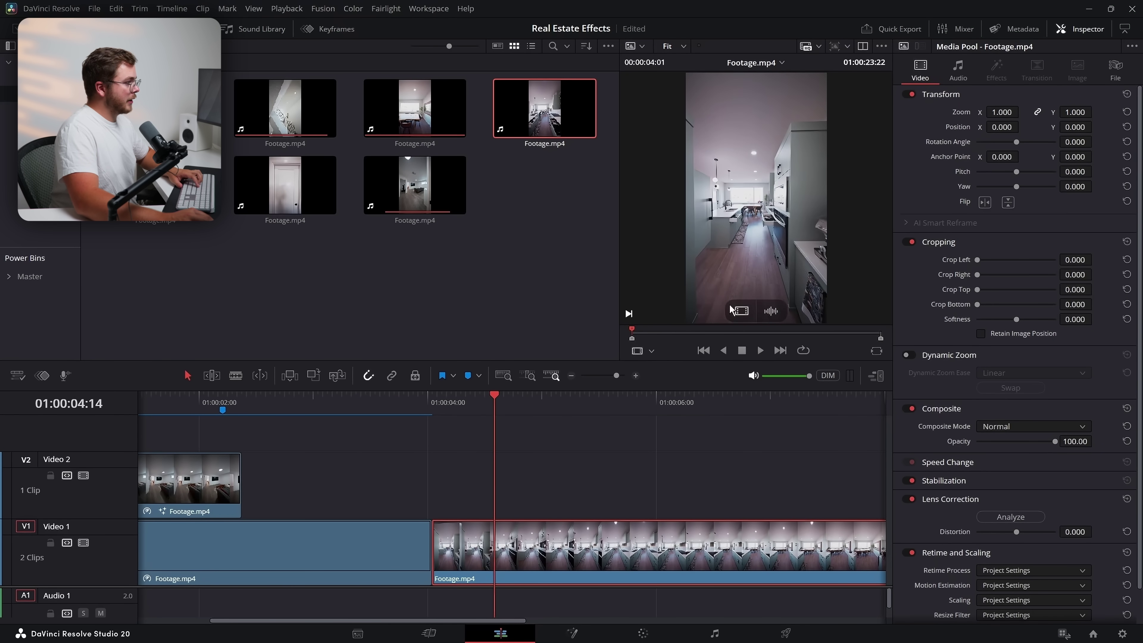
pyautogui.moveTo(730, 310); pyautogui.dragTo(567, 504)
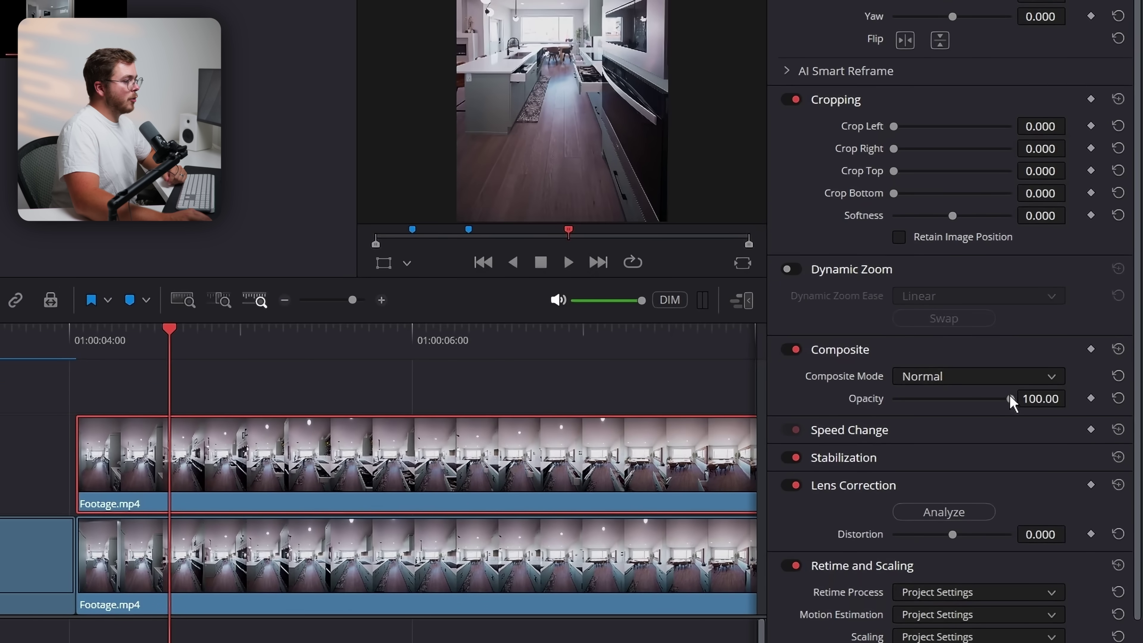
pyautogui.moveTo(1009, 399); pyautogui.dragTo(921, 399)
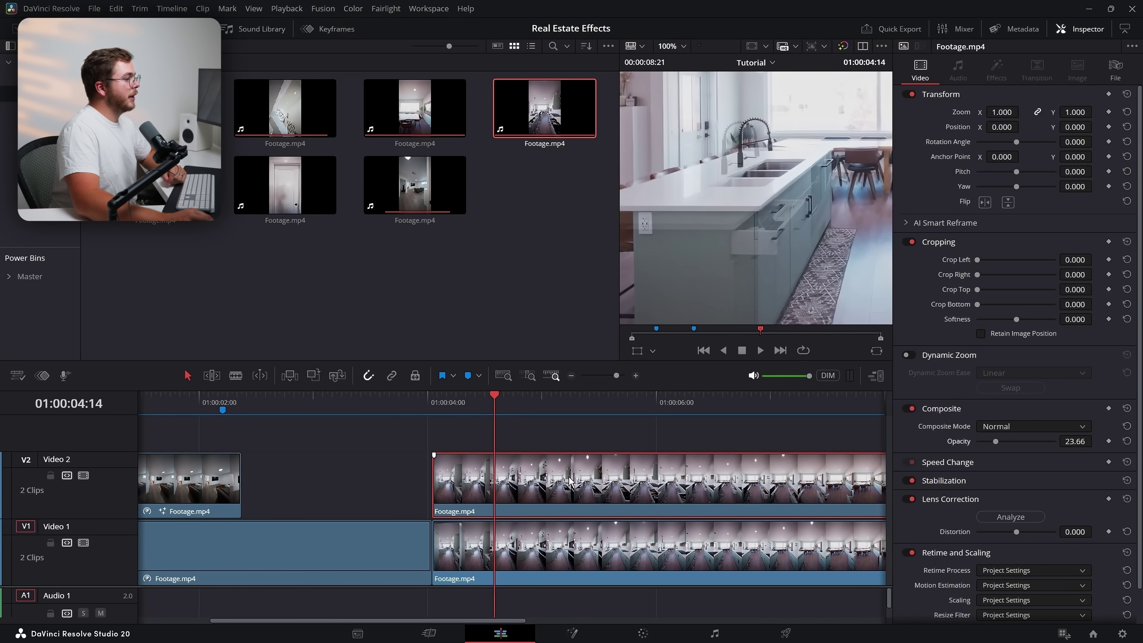
# Slide the semi-transparent Video 2 clip along the timeline so its kitchen island lines up with the clip below at the playhead
pyautogui.moveTo(569, 481); pyautogui.dragTo(601, 480)
pyautogui.moveTo(668, 258); pyautogui.dragTo(752, 290)
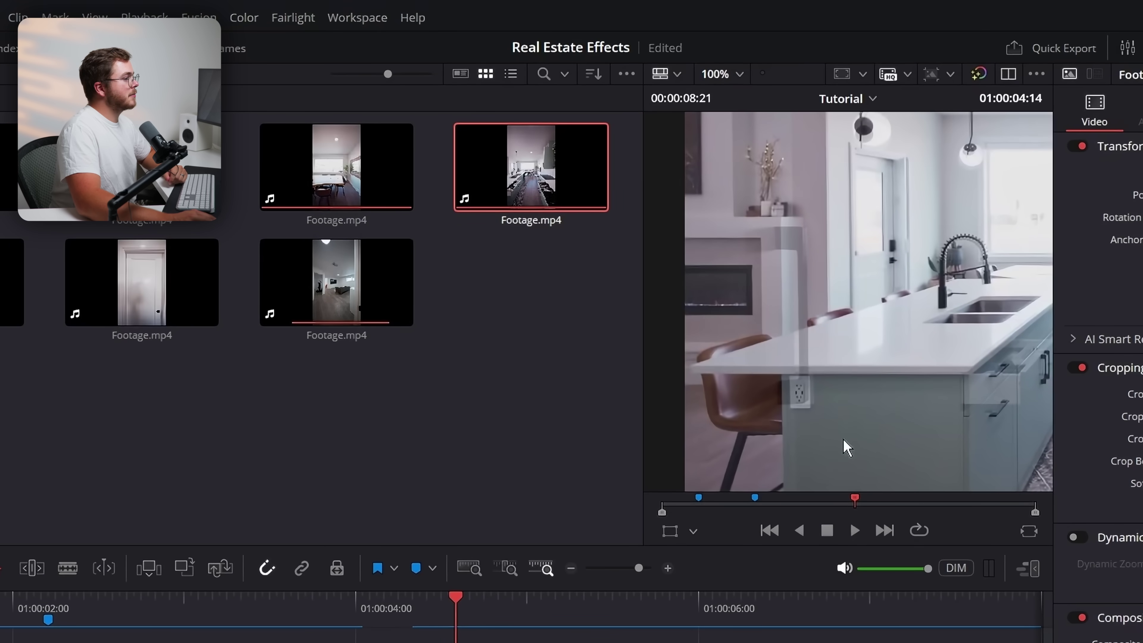
pyautogui.moveTo(933, 452); pyautogui.dragTo(855, 246)
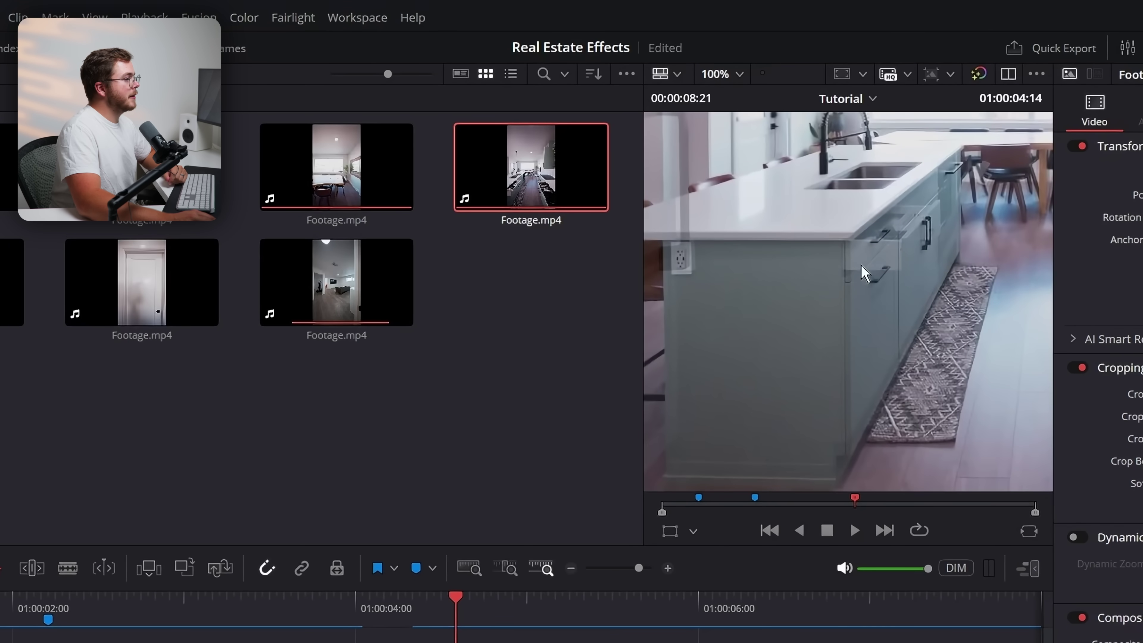
pyautogui.moveTo(735, 500)
pyautogui.mouseDown()
pyautogui.moveTo(645, 502)
pyautogui.moveTo(730, 490)
pyautogui.mouseUp()
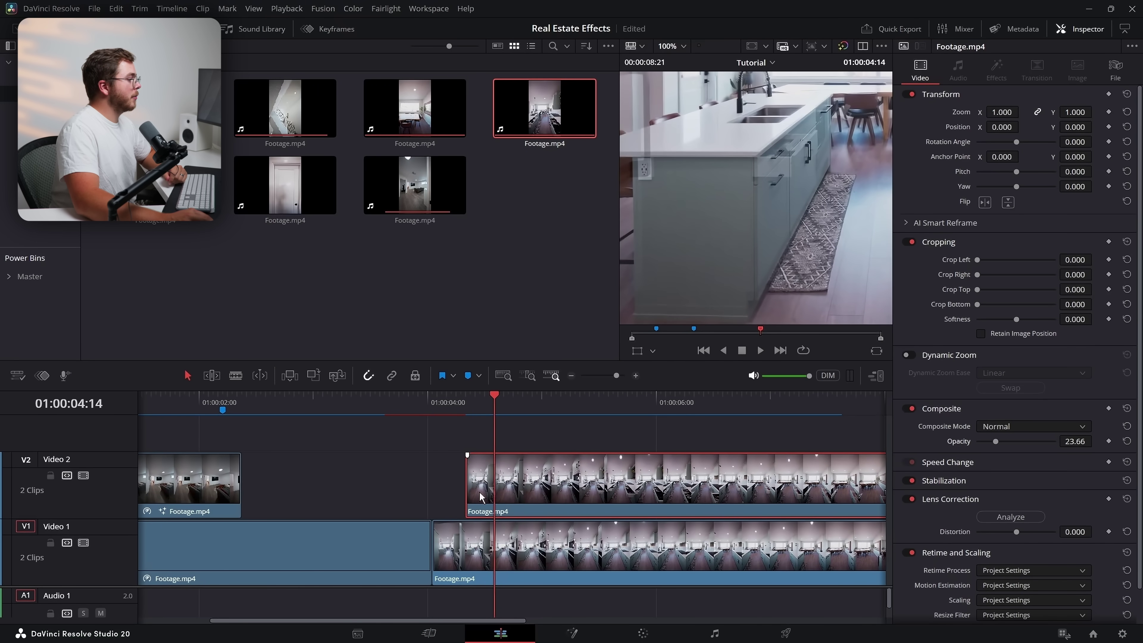
# Trim the overlay clip's start to the playhead, move it down to Video 1 and restore its opacity to 100
pyautogui.moveTo(472, 490); pyautogui.dragTo(495, 490)
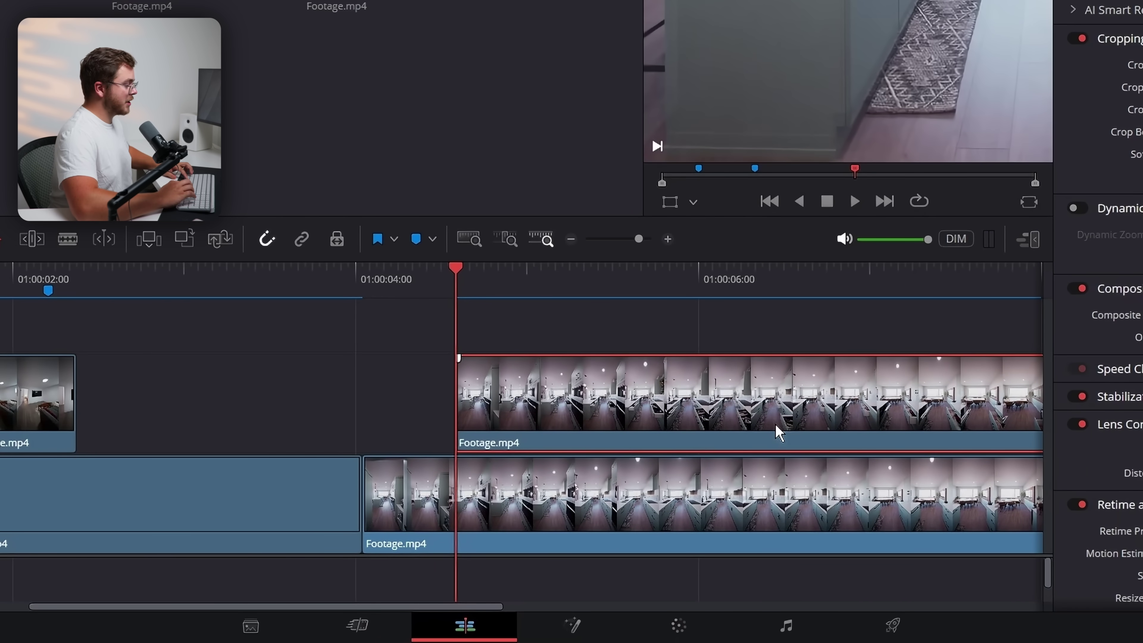
pyautogui.hotkey('alt', 'Down')
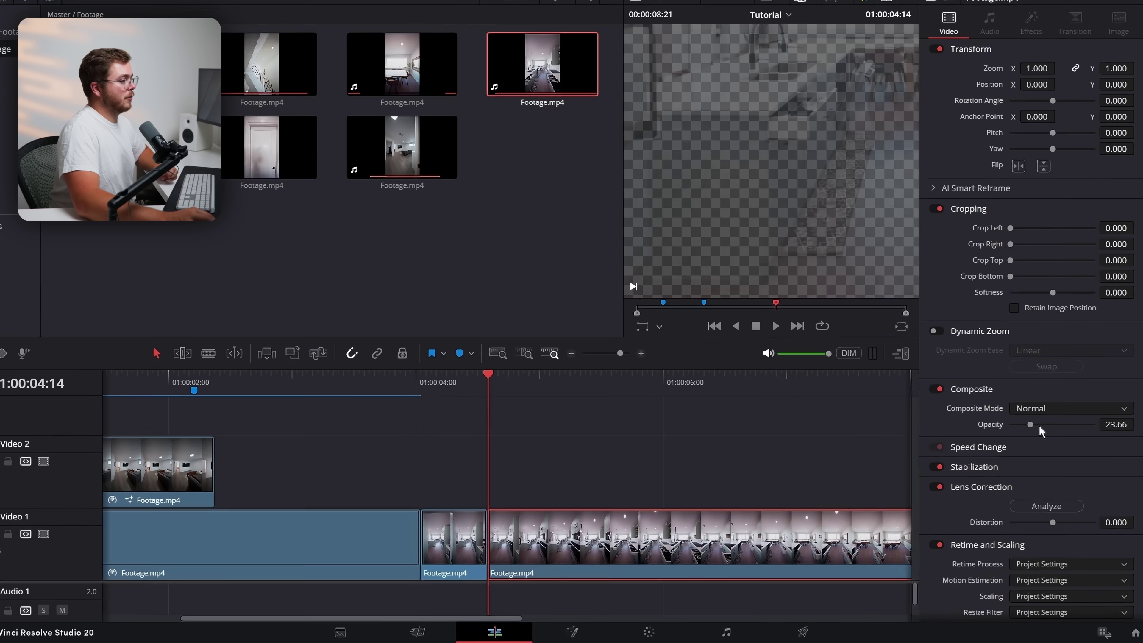
pyautogui.moveTo(1030, 424); pyautogui.dragTo(1098, 423)
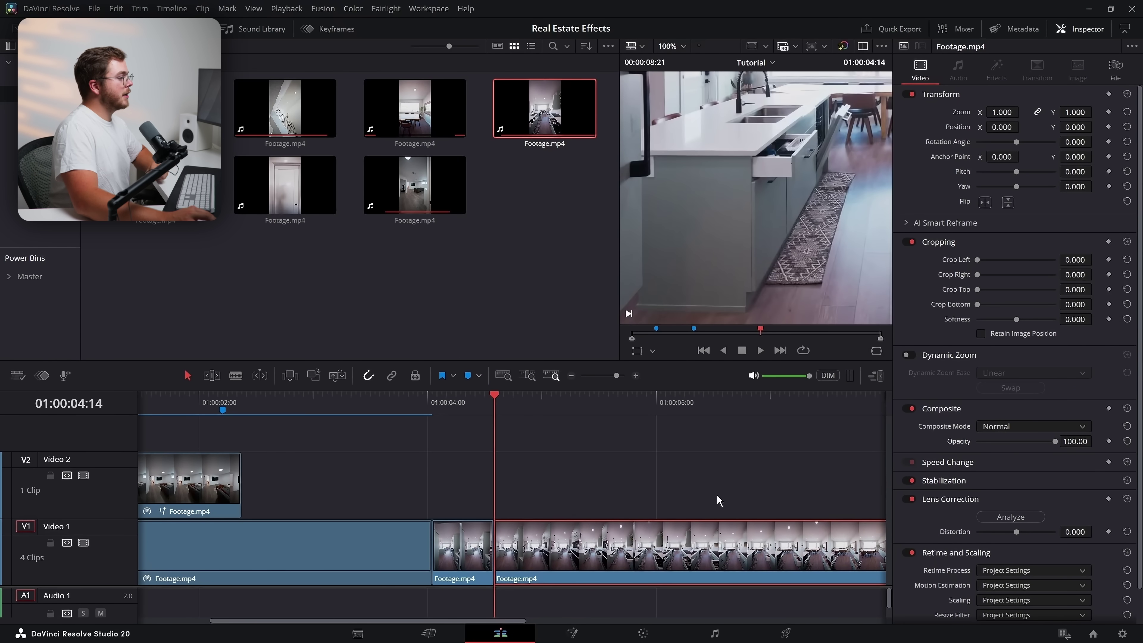
# Play the cut between the first two kitchen clips and stop at 01:00:05:03
pyautogui.click(467, 404)
pyautogui.scroll(-6, 752, 222)
pyautogui.press('space')
pyautogui.press('space')
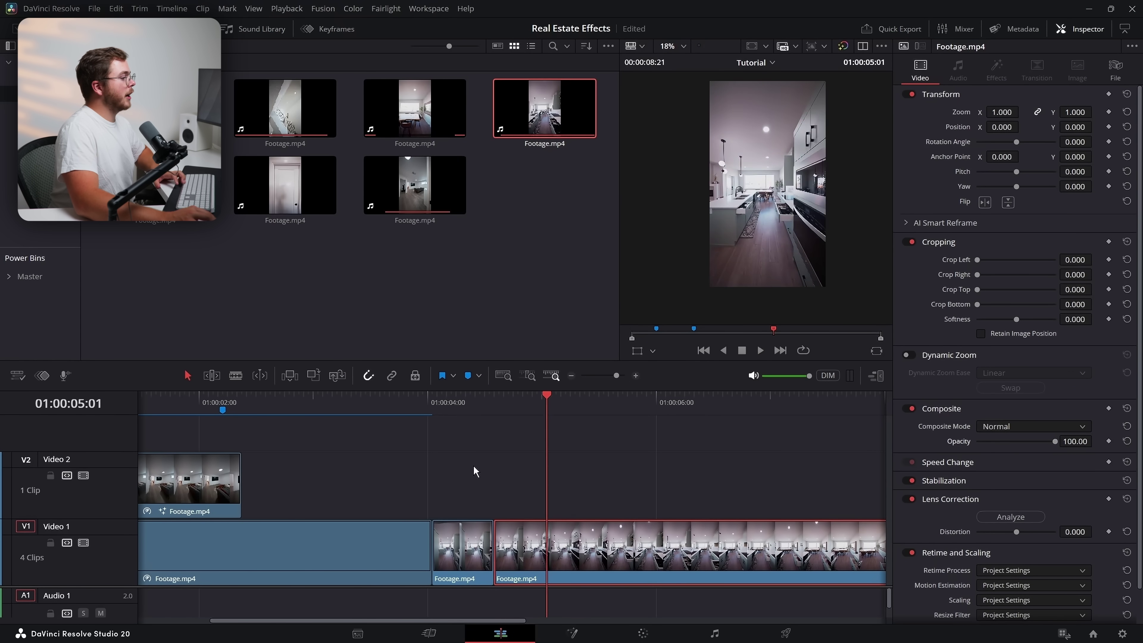
pyautogui.click(463, 405)
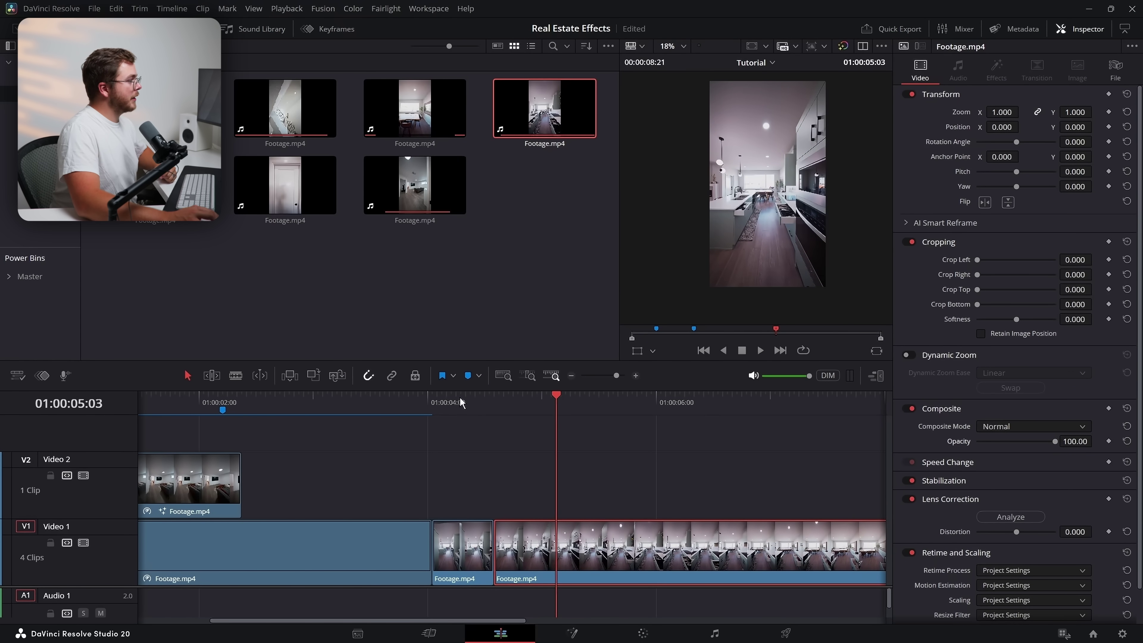
# Place the third kitchen clip from the Footage bin on Video 2 over the second kitchen clip and lower its opacity to 50.38
pyautogui.doubleClick(154, 184)
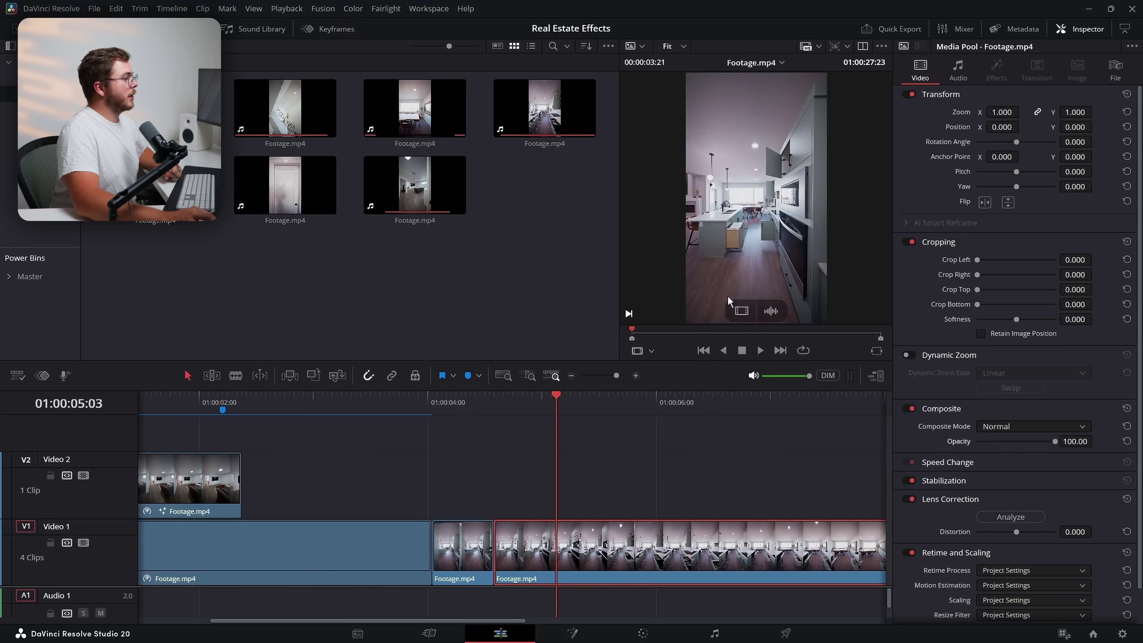
pyautogui.moveTo(734, 414); pyautogui.dragTo(643, 495)
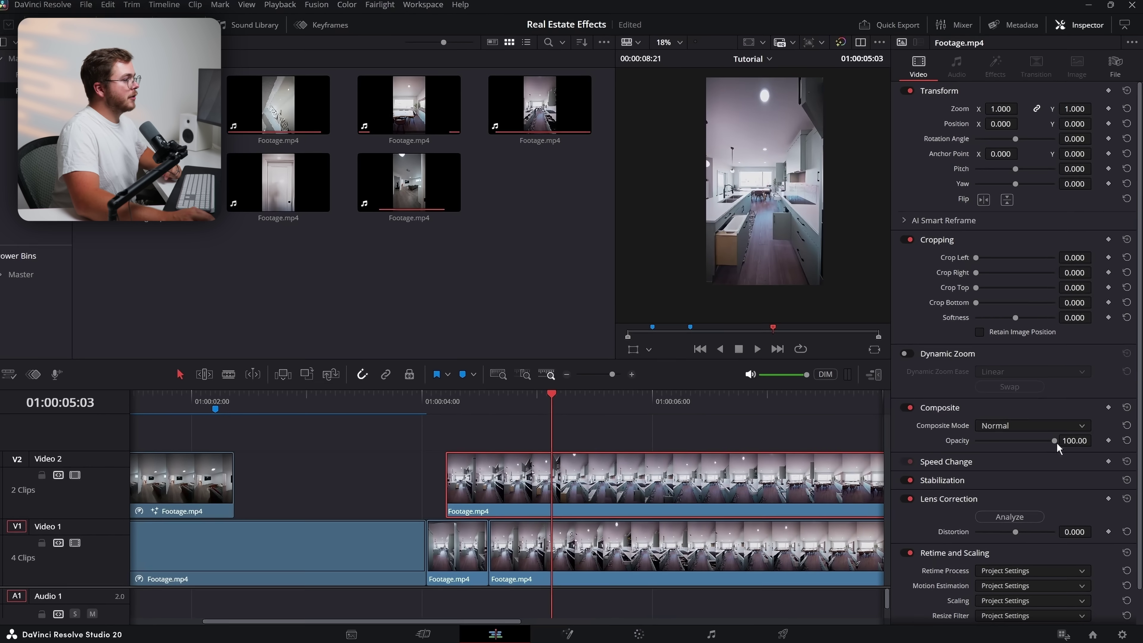
pyautogui.moveTo(1054, 441); pyautogui.dragTo(1015, 445)
# Slide the third kitchen clip on Video 2 until its island and faucet line up with the clip below at the playhead
pyautogui.scroll(4, 568, 49)
pyautogui.moveTo(479, 439); pyautogui.dragTo(590, 451)
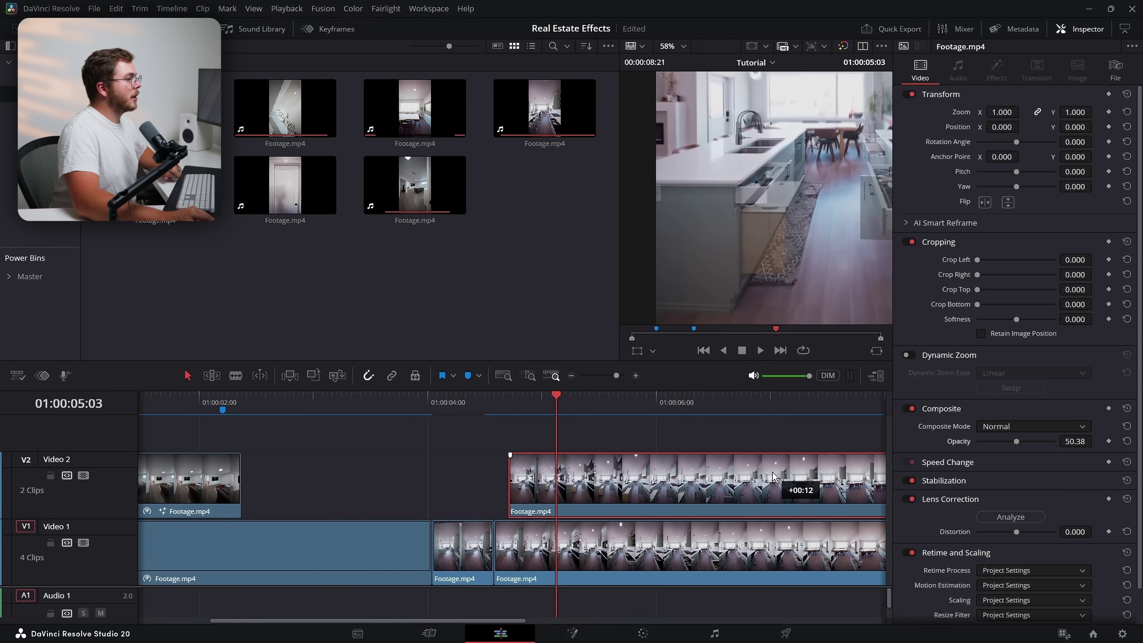
pyautogui.moveTo(772, 476); pyautogui.dragTo(770, 473)
pyautogui.scroll(4, 793, 184)
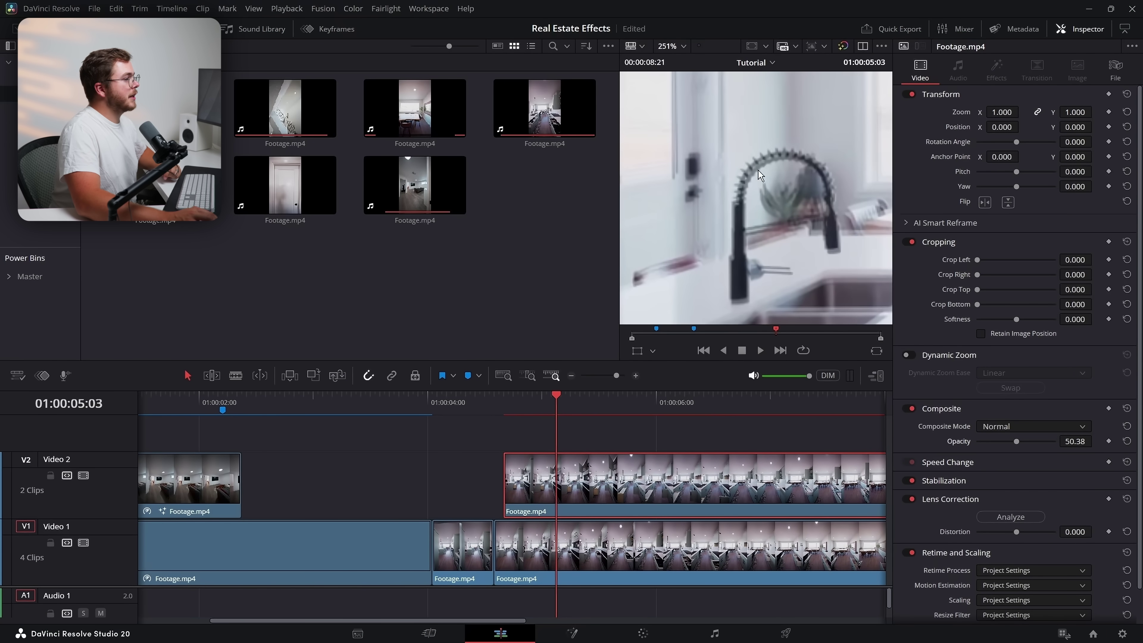
pyautogui.moveTo(665, 474); pyautogui.dragTo(667, 472)
# Trim the third kitchen clip's start to the playhead, move it down to Video 1 and reset its opacity to 100
pyautogui.hotkey('shift', '[')
pyautogui.hotkey('alt', 'Down')
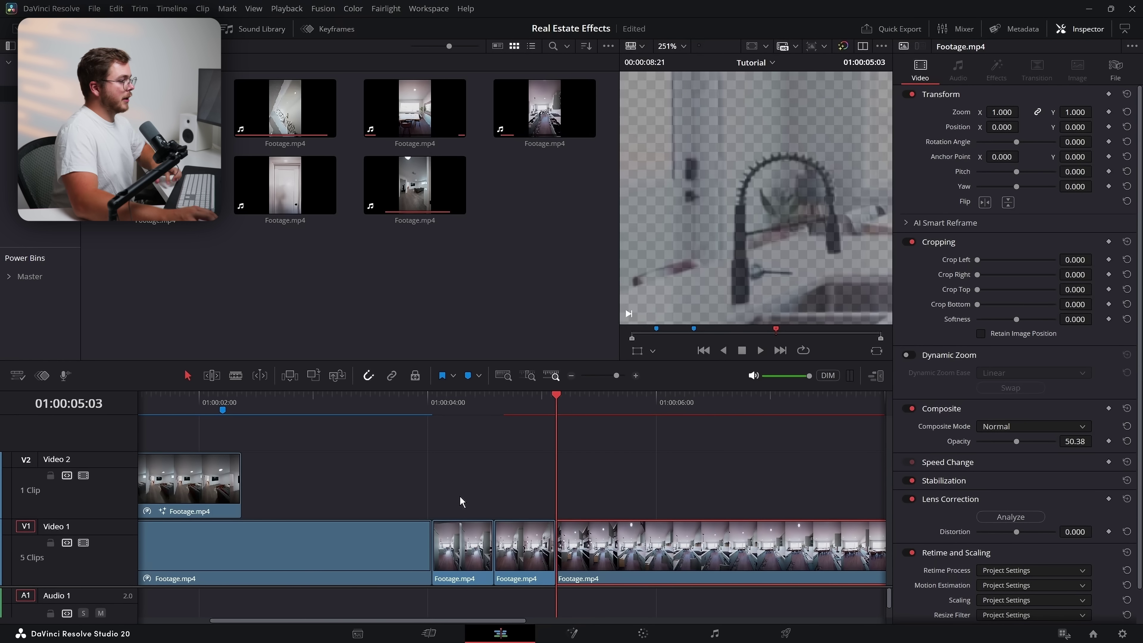
pyautogui.click(1127, 442)
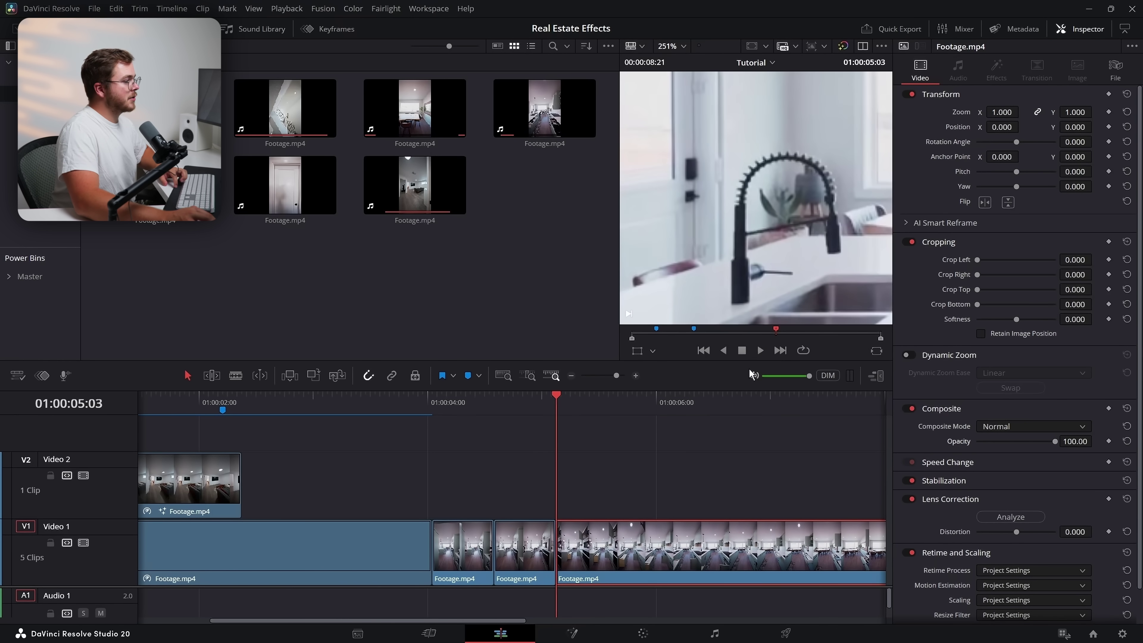
# Play the sequence of kitchen cuts on Video 1 to check the match between the clips
pyautogui.click(572, 377)
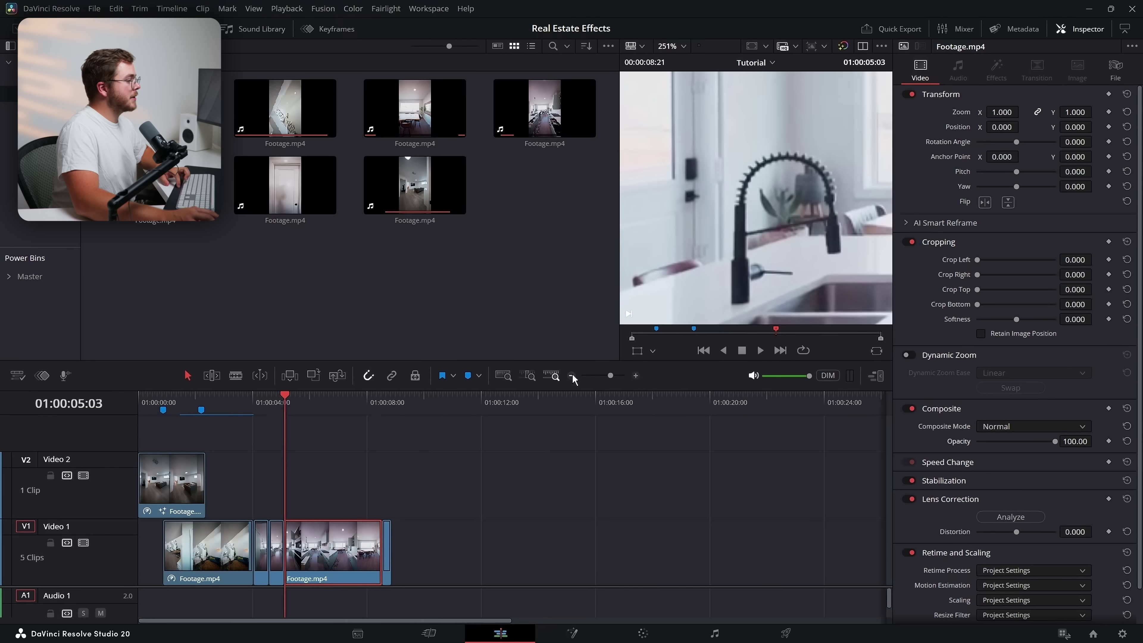
pyautogui.click(636, 376)
pyautogui.scroll(-6, 722, 190)
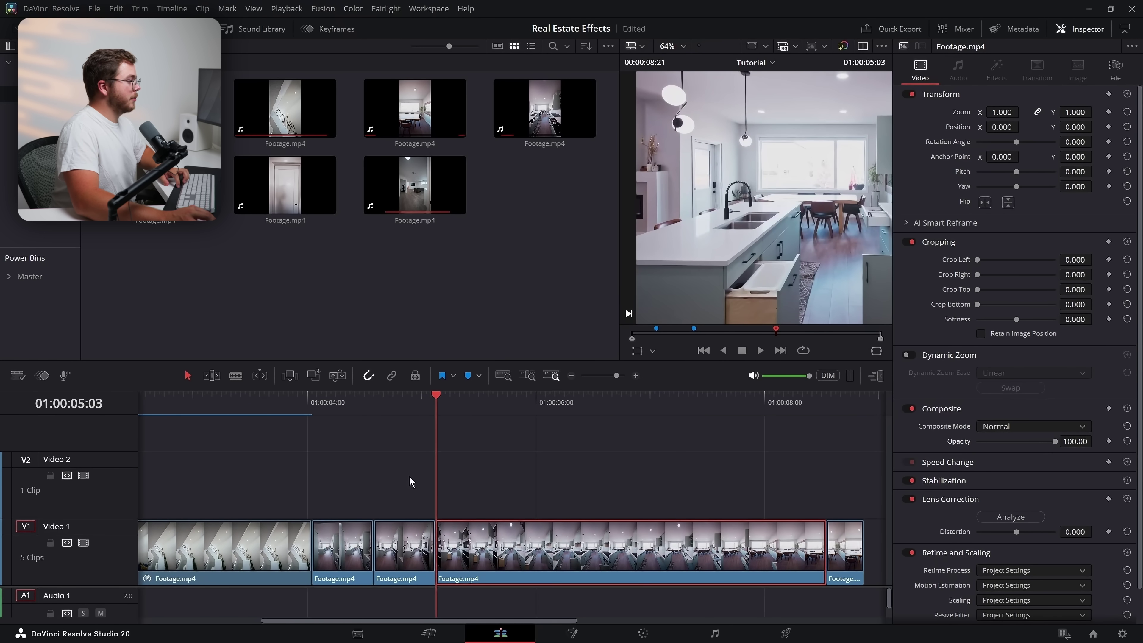
pyautogui.moveTo(278, 412); pyautogui.dragTo(310, 412)
pyautogui.press('space')
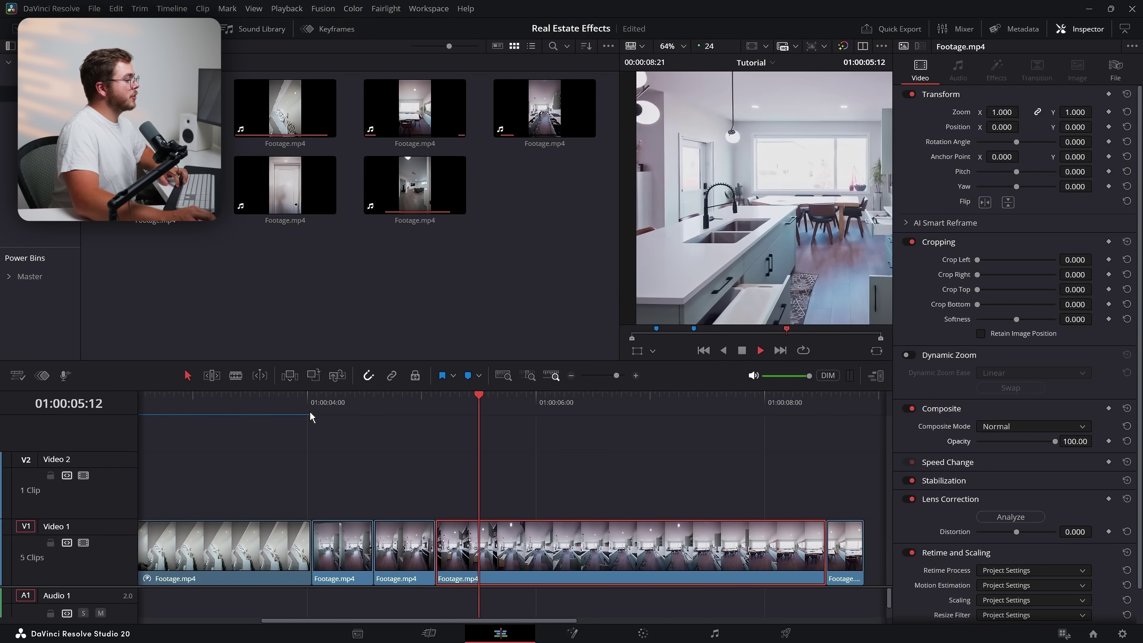
# Split the third kitchen clip at 01:00:05:16 and delete everything after the cut on Video 1
pyautogui.click(499, 399)
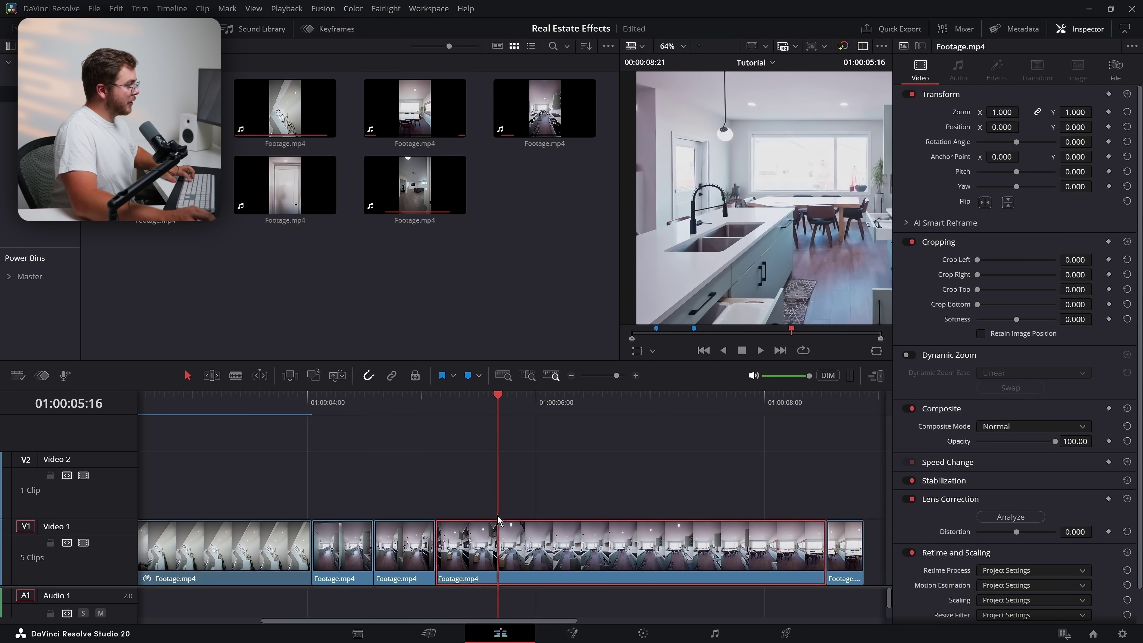
pyautogui.moveTo(826, 479); pyautogui.dragTo(717, 550)
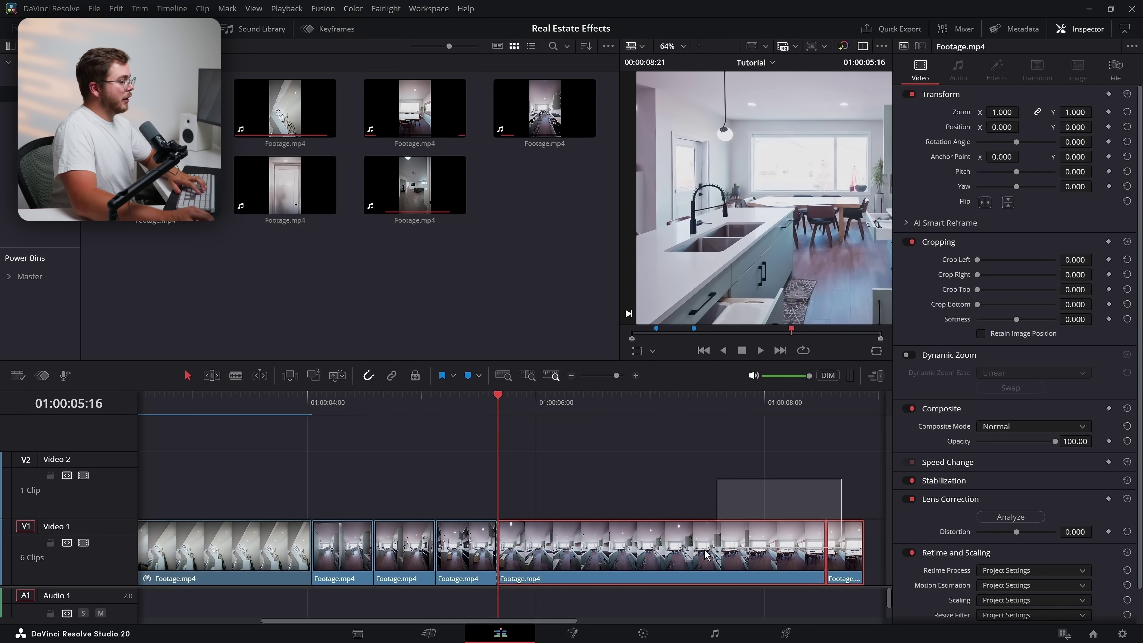
pyautogui.press('Delete')
# Raise the second kitchen clip to Video 2, extend its end past the playhead, split it there and move the later part down to Video 1
pyautogui.click(398, 540)
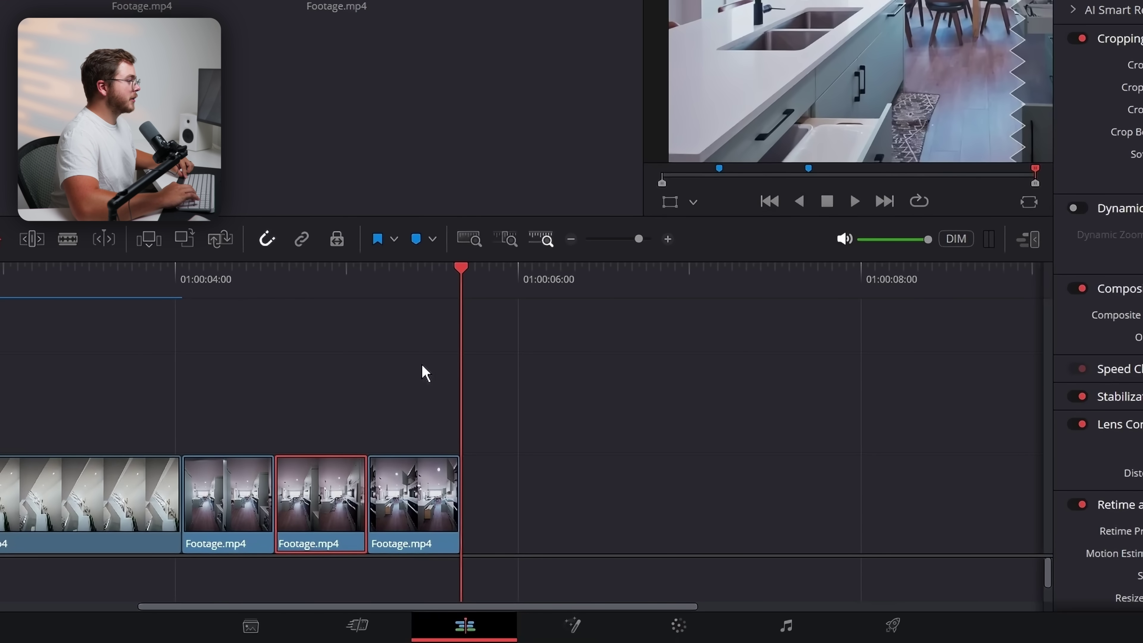
pyautogui.hotkey('alt', 'Up')
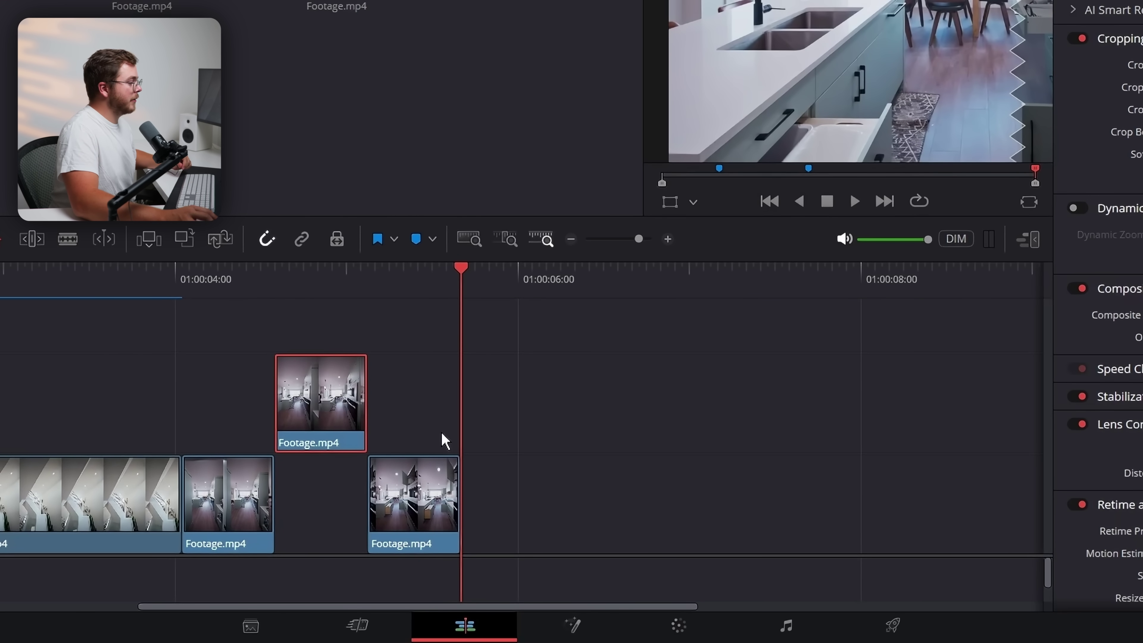
pyautogui.moveTo(366, 399); pyautogui.dragTo(560, 401)
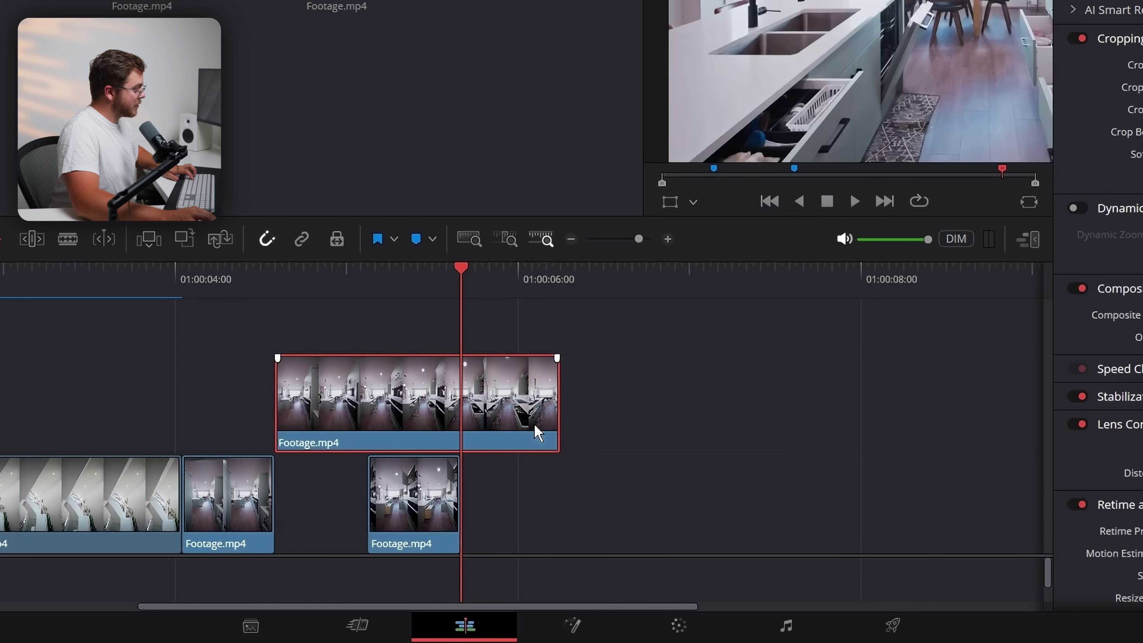
pyautogui.hotkey('ctrl', 'b')
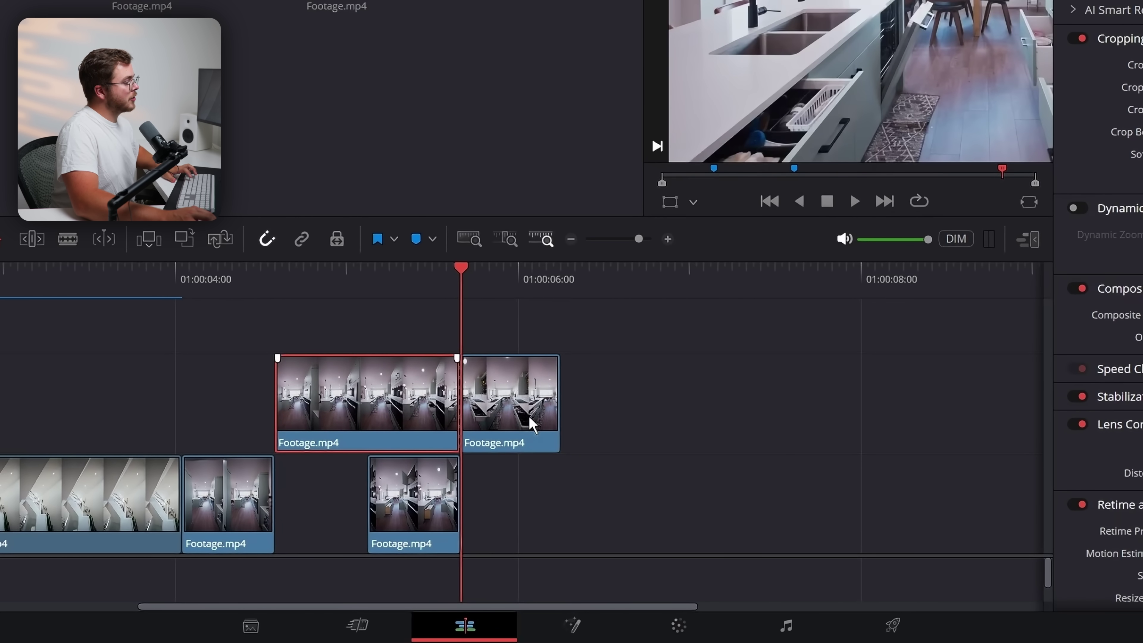
pyautogui.click(524, 419)
pyautogui.hotkey('alt', 'Down')
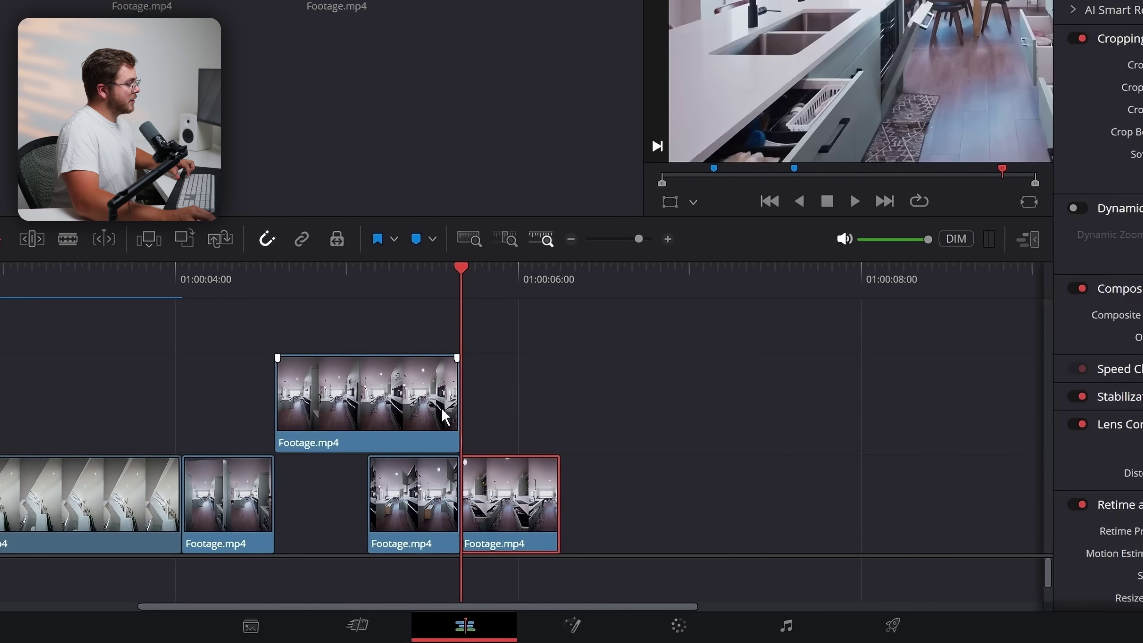
# Trim the remaining Video 2 piece back to the third kitchen clip's start and return it to its gap on Video 1
pyautogui.moveTo(461, 387); pyautogui.dragTo(366, 383)
pyautogui.click(342, 416)
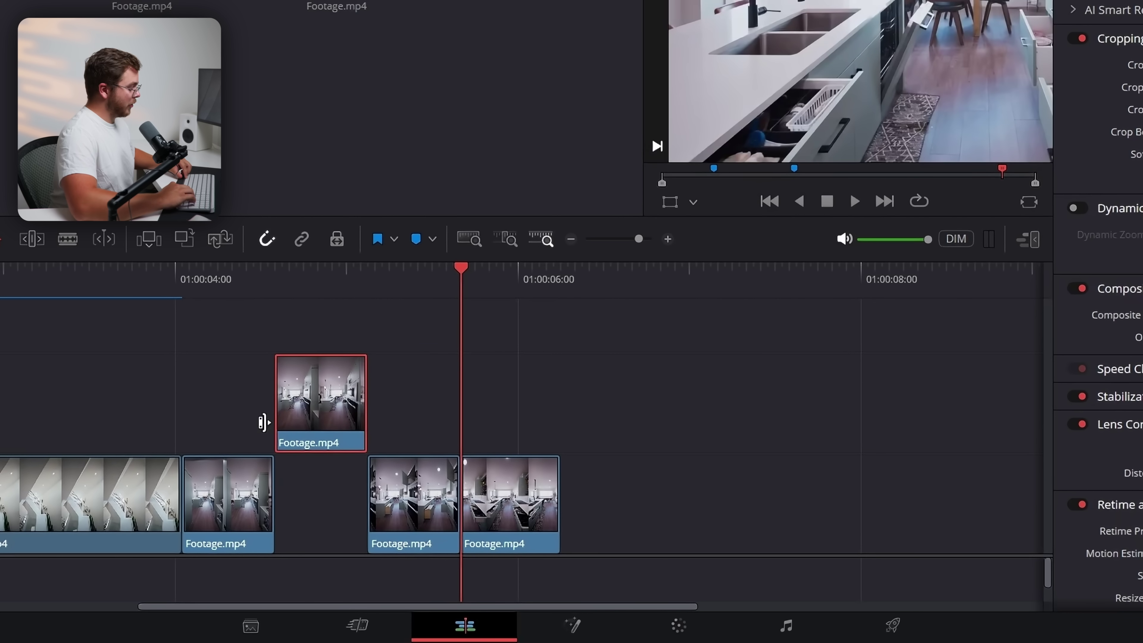
pyautogui.hotkey('alt', 'Down')
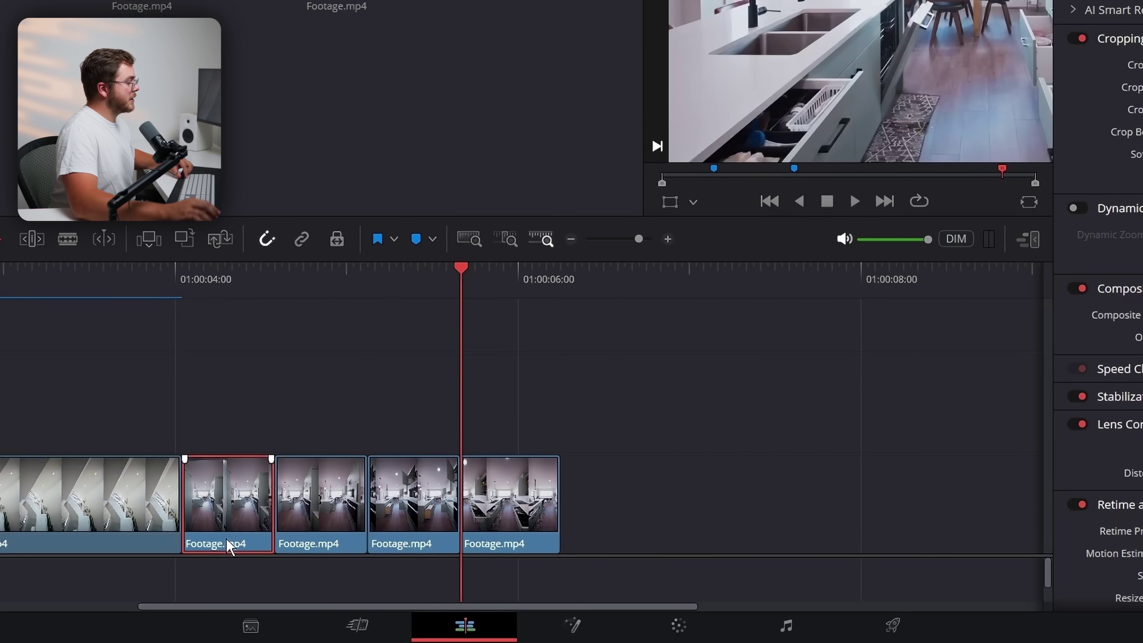
# Raise the first kitchen clip to Video 2, extend it, split it where the Video 1 clips end and move the later part down to Video 1
pyautogui.hotkey('alt', 'Up')
pyautogui.moveTo(271, 396); pyautogui.dragTo(650, 419)
pyautogui.click(570, 280)
pyautogui.hotkey('ctrl', 'b')
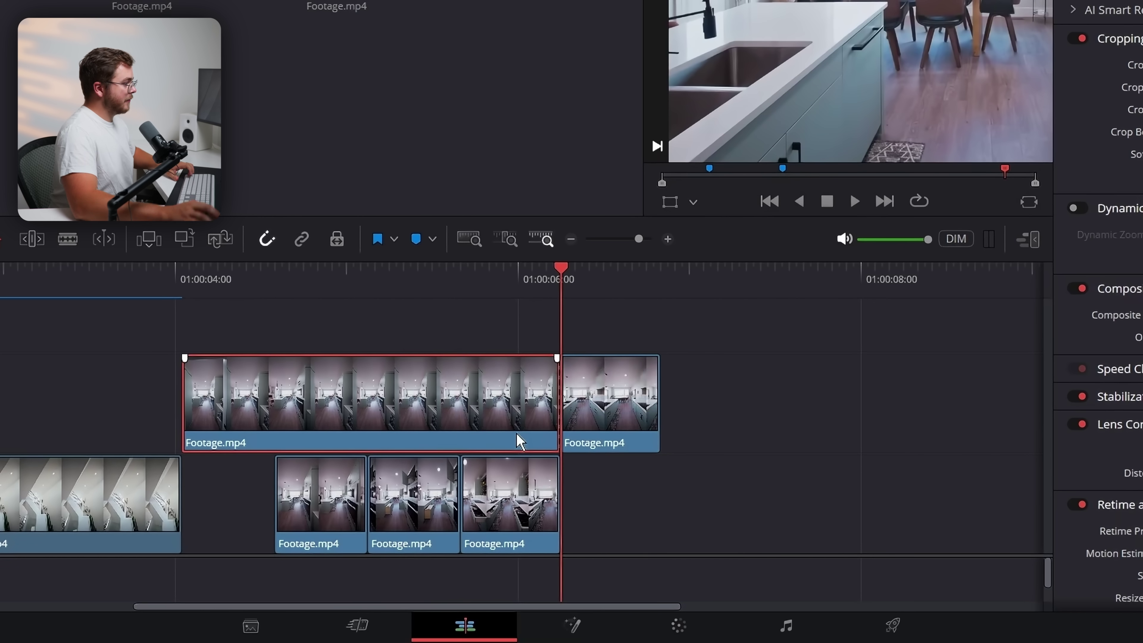
pyautogui.hotkey('alt', 'Down')
# Shorten the first kitchen clip on Video 2 to the next clip's start, return it to Video 1 and play the sequence
pyautogui.moveTo(558, 391); pyautogui.dragTo(273, 388)
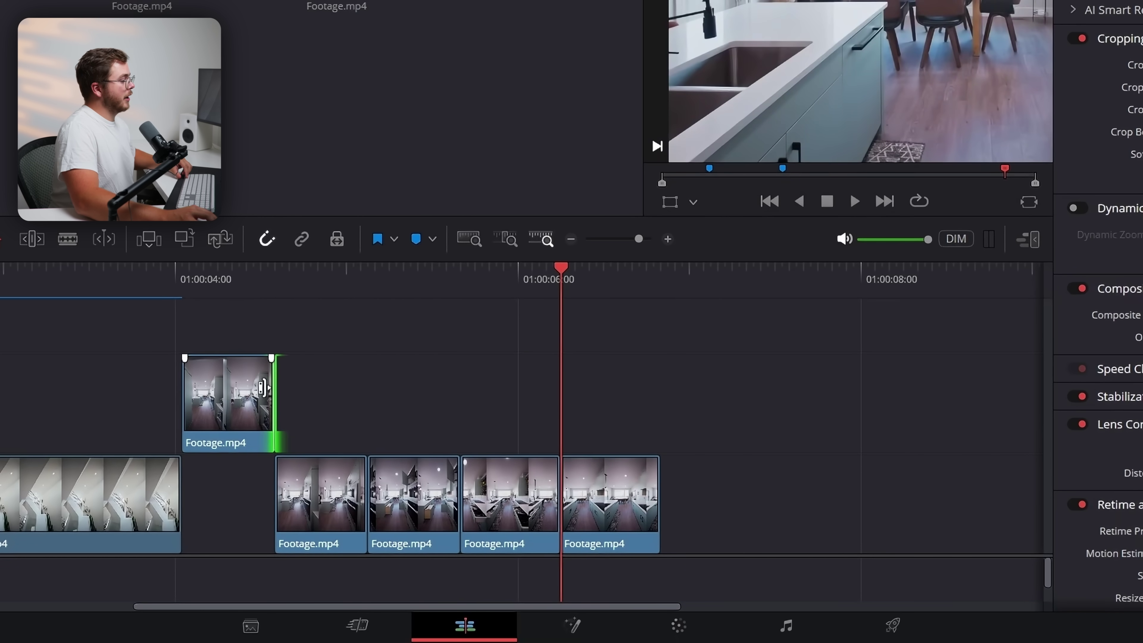
pyautogui.hotkey('alt', 'Down')
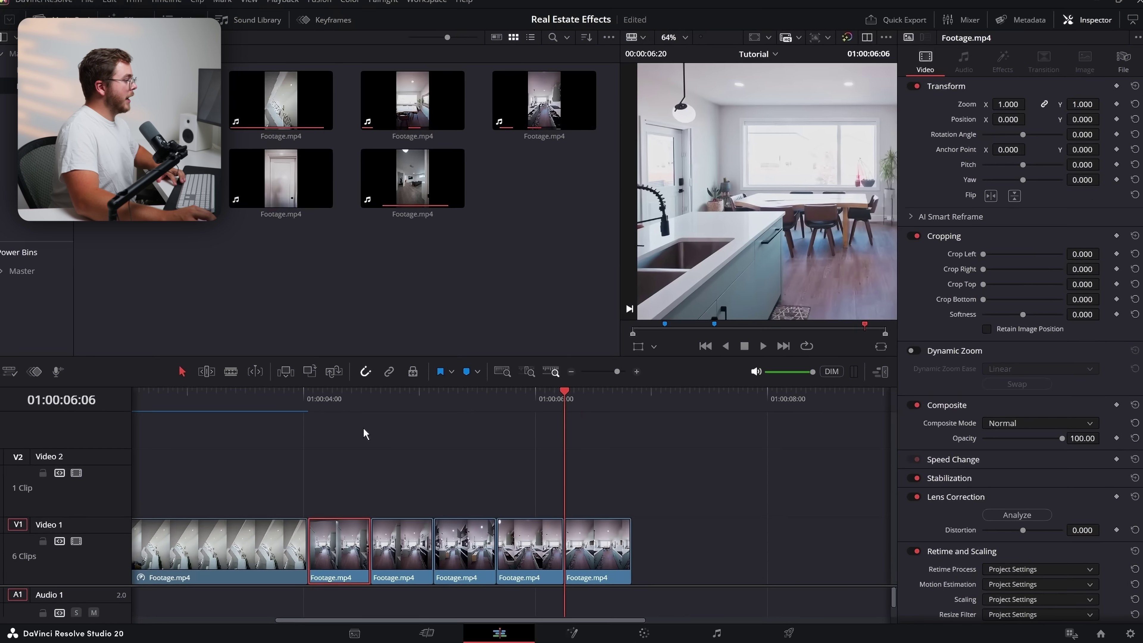
pyautogui.click(178, 277)
pyautogui.press('space')
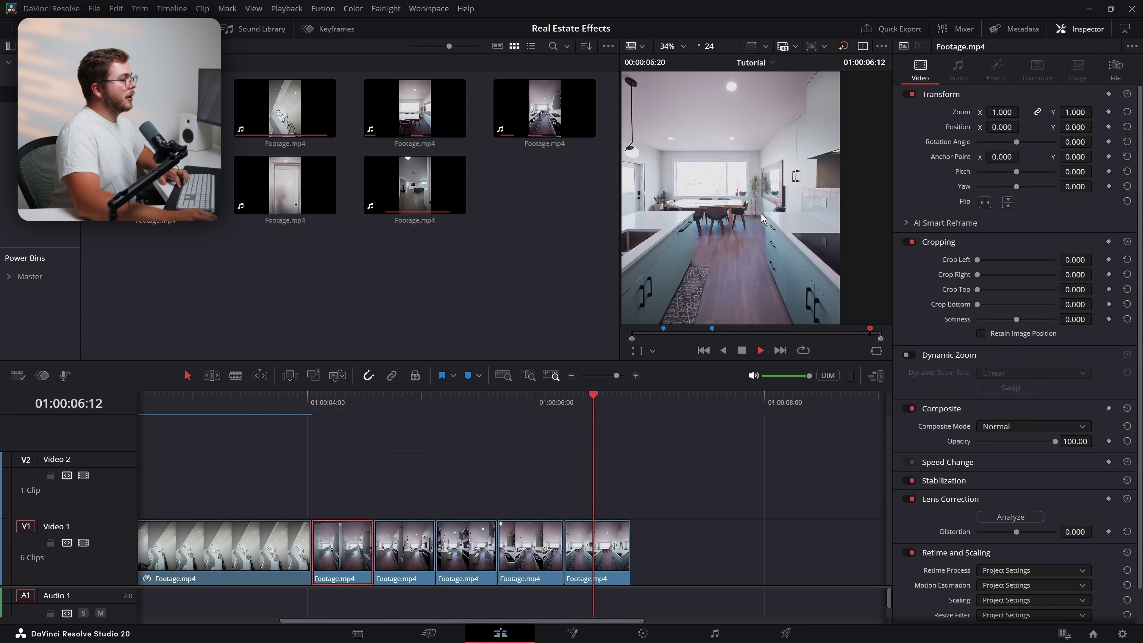
pyautogui.press('space')
# Extend the end of the last kitchen clip on Video 1 by about two seconds
pyautogui.moveTo(617, 506); pyautogui.dragTo(842, 540)
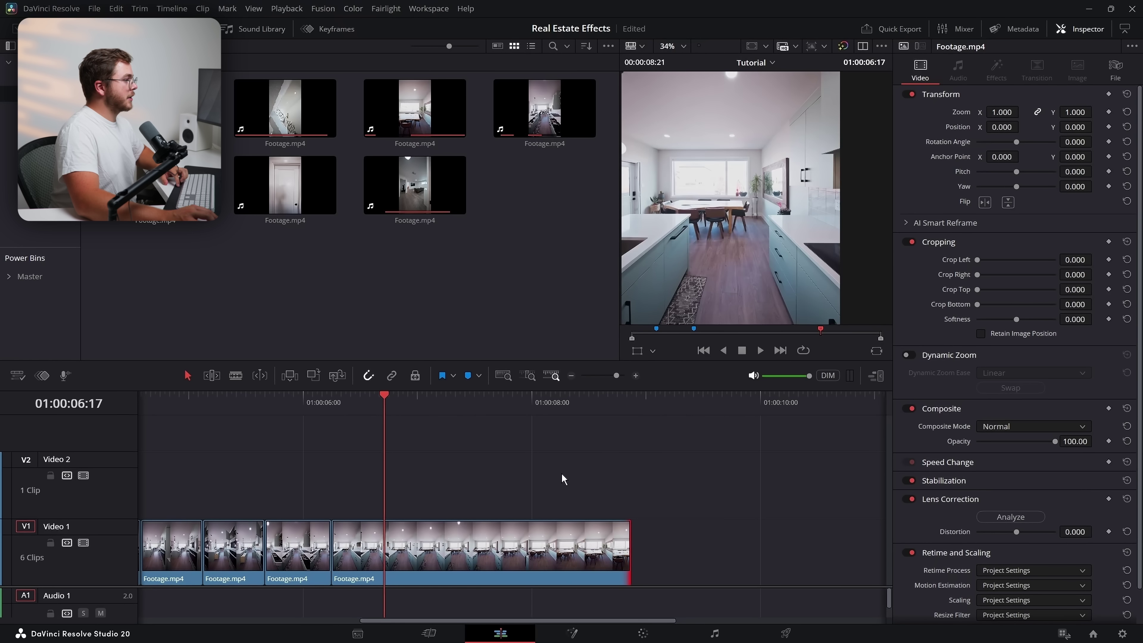
pyautogui.click(347, 403)
pyautogui.hscroll(-6, 560, 540)
pyautogui.hscroll(3, 523, 440)
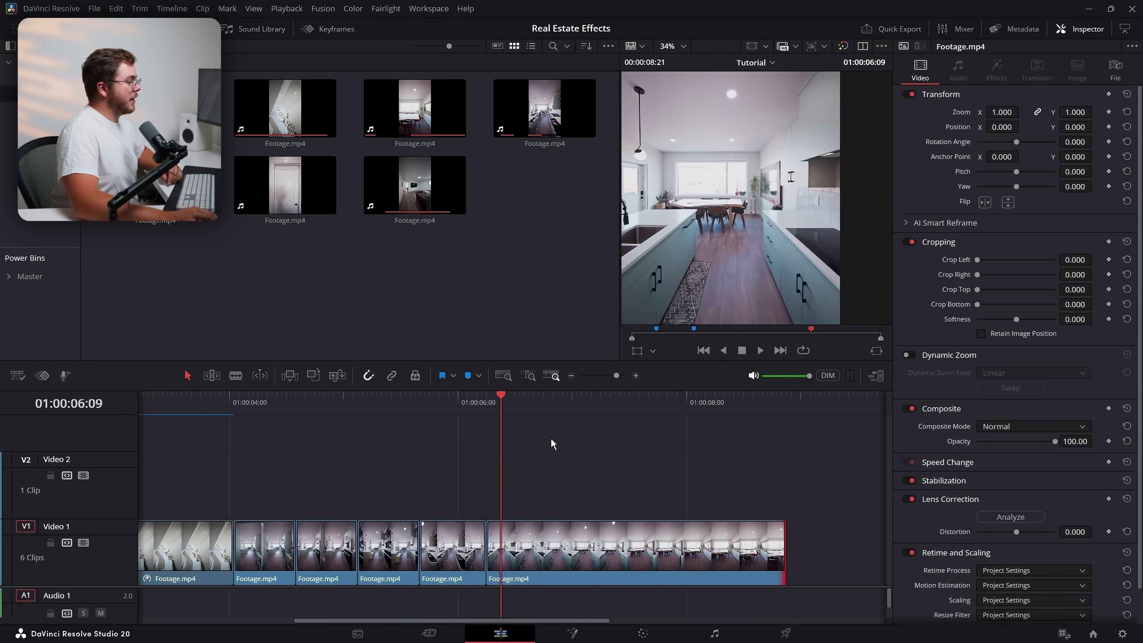
# Show the retime controls on the last kitchen clip and add a speed point at 01:00:06:10
pyautogui.hotkey('ctrl', 'r')
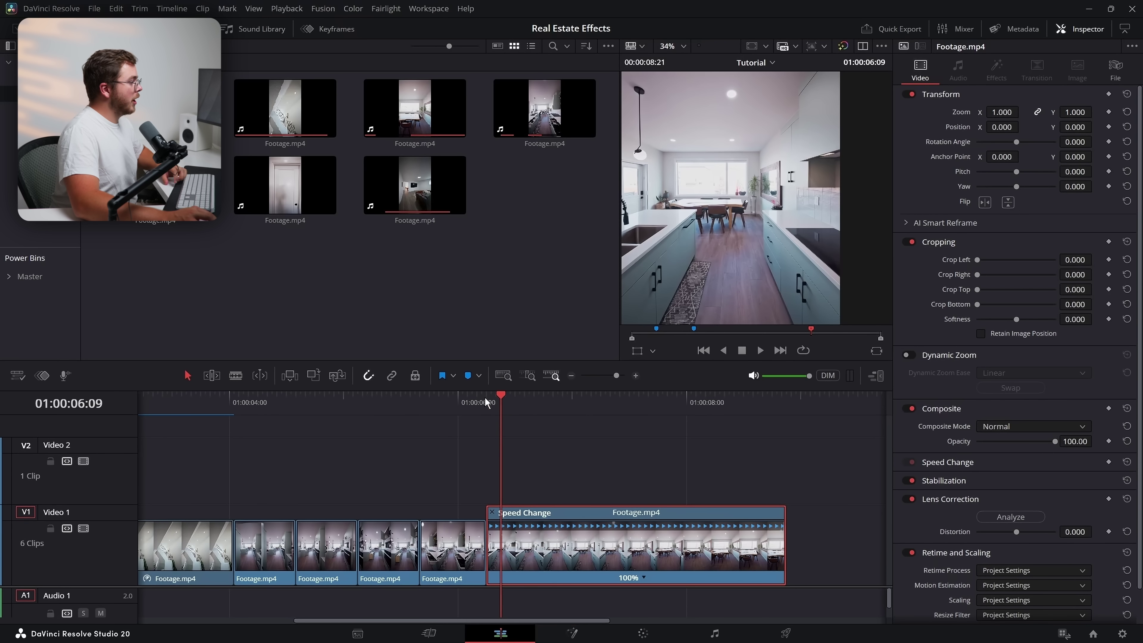
pyautogui.click(506, 406)
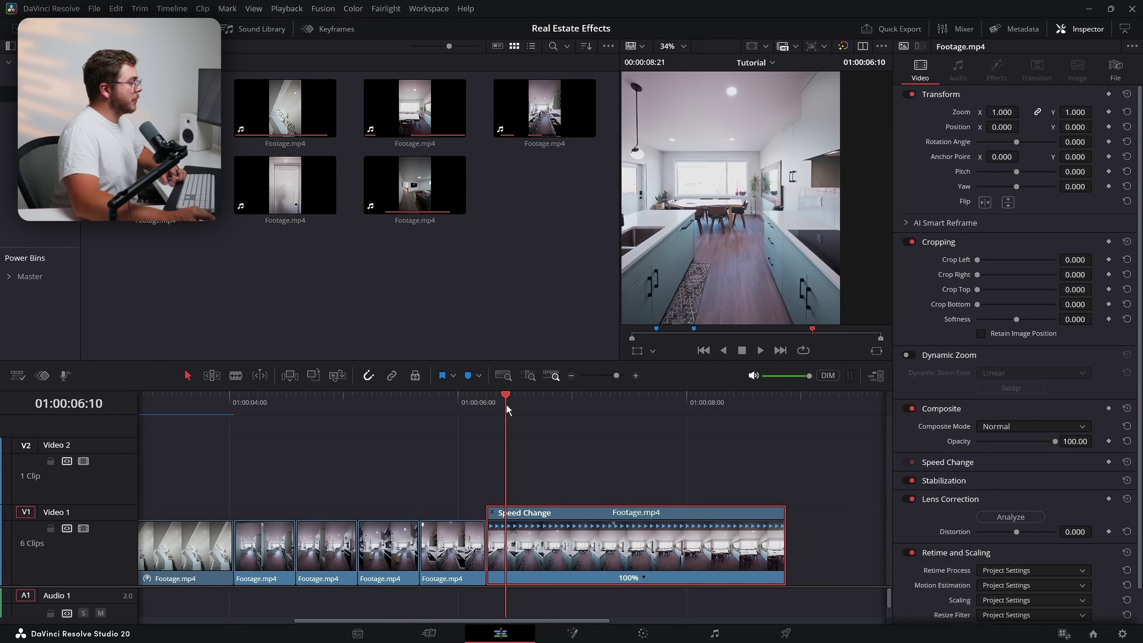
pyautogui.click(642, 578)
pyautogui.click(692, 514)
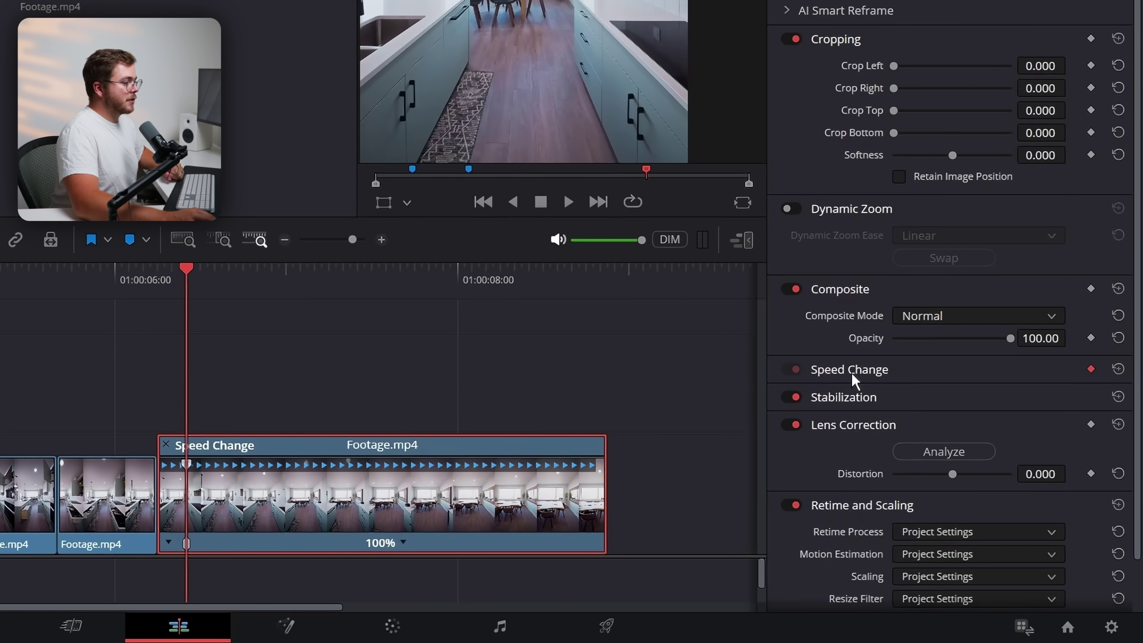
# Reverse the segment after the speed point at -100% and add a second speed point within the reversed part
pyautogui.click(852, 375)
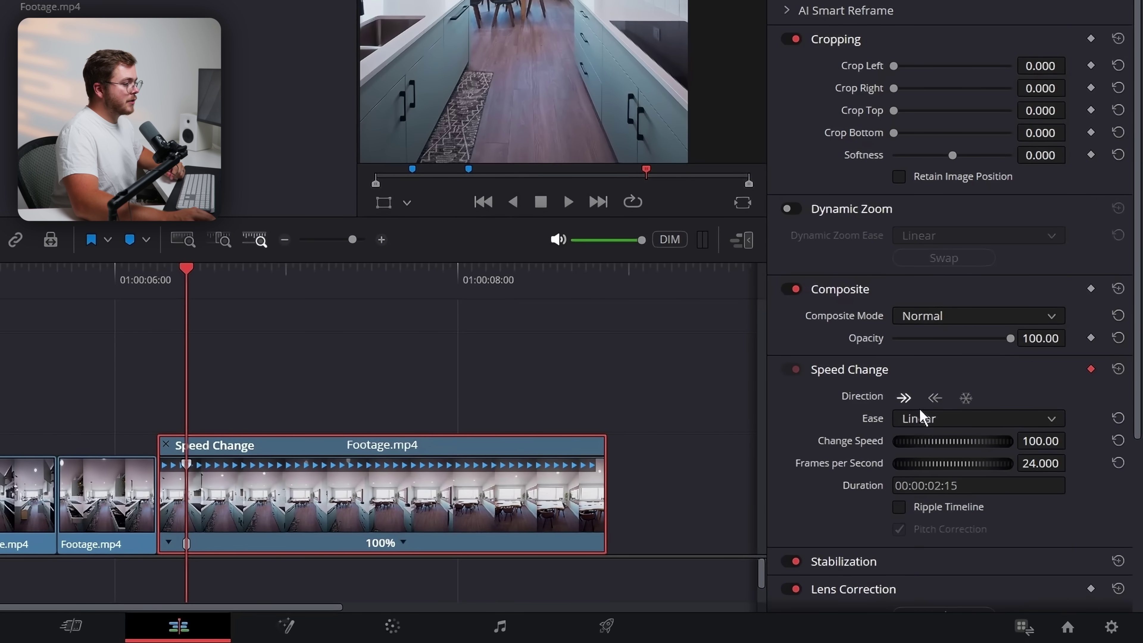
pyautogui.click(933, 398)
pyautogui.click(603, 540)
pyautogui.hscroll(3, 603, 538)
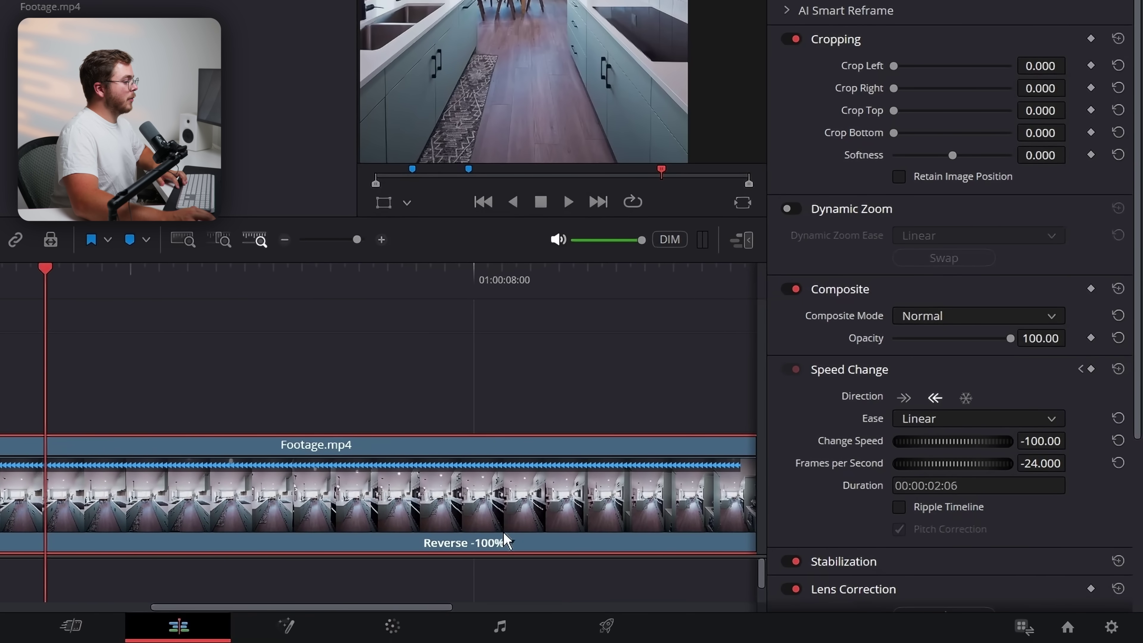
pyautogui.click(512, 542)
pyautogui.click(551, 448)
# Compress the last reversed segment to -980% speed and play back the result
pyautogui.click(199, 266)
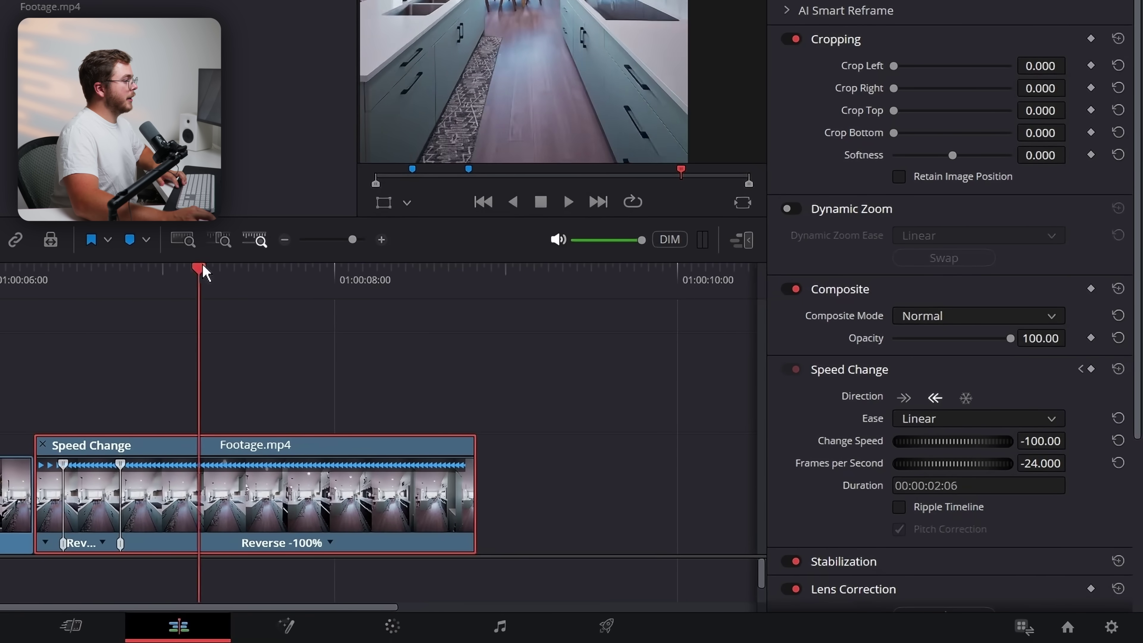
pyautogui.moveTo(203, 271); pyautogui.dragTo(455, 306)
pyautogui.moveTo(465, 489); pyautogui.dragTo(166, 459)
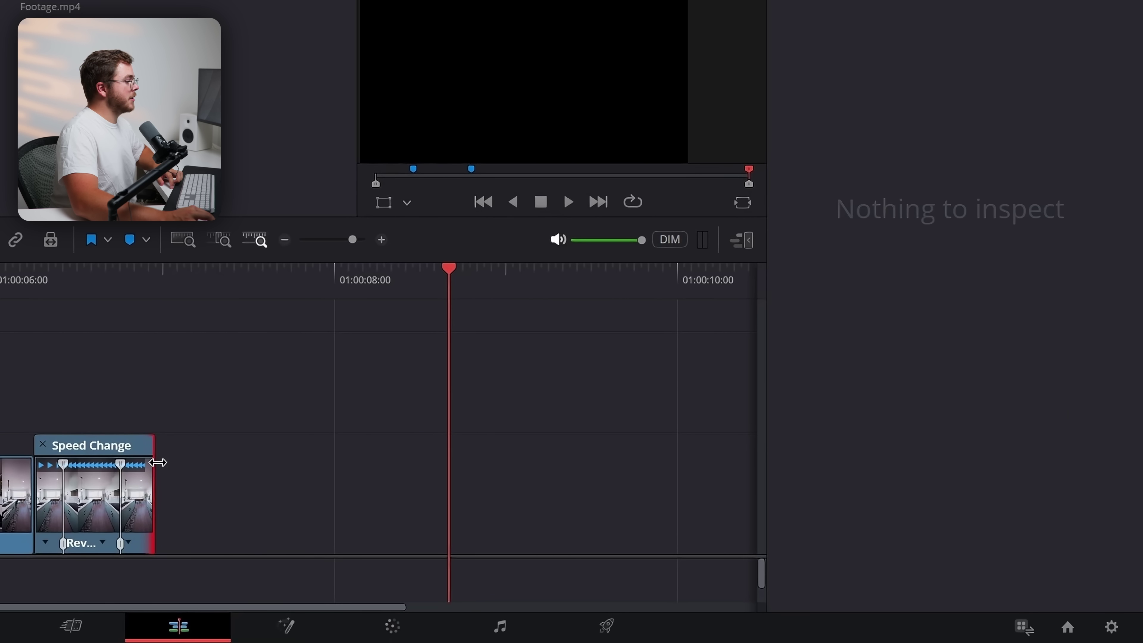
pyautogui.click(97, 275)
pyautogui.press('space')
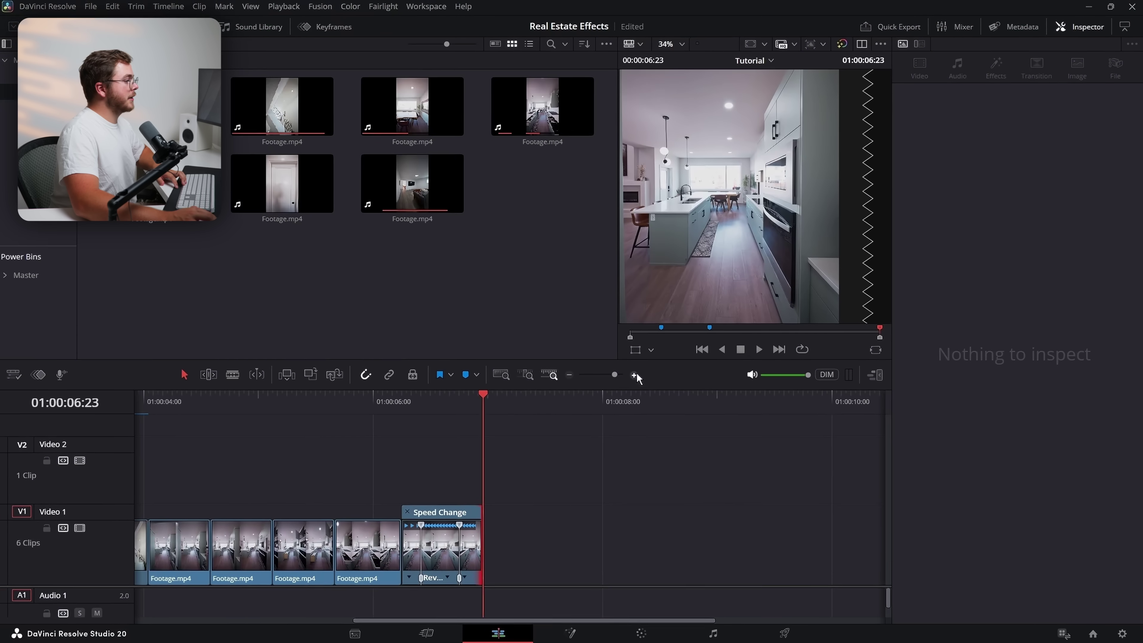
# Bring up the last kitchen clip's retime speed curve and smooth its two speed-point keyframes
pyautogui.click(636, 376)
pyautogui.click(475, 565)
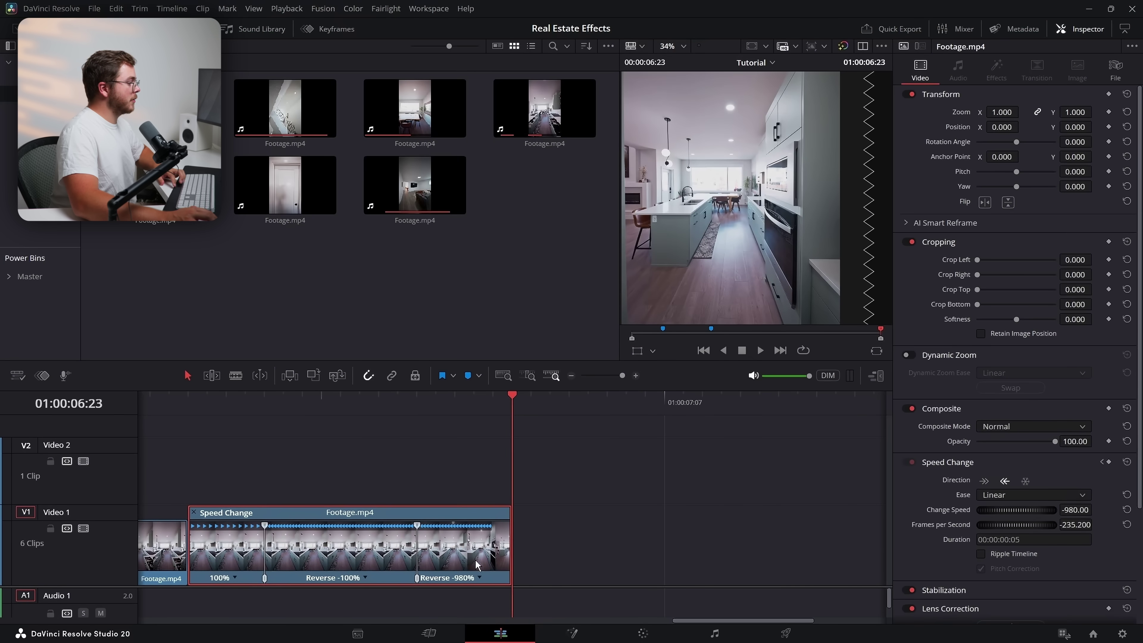
pyautogui.click(320, 30)
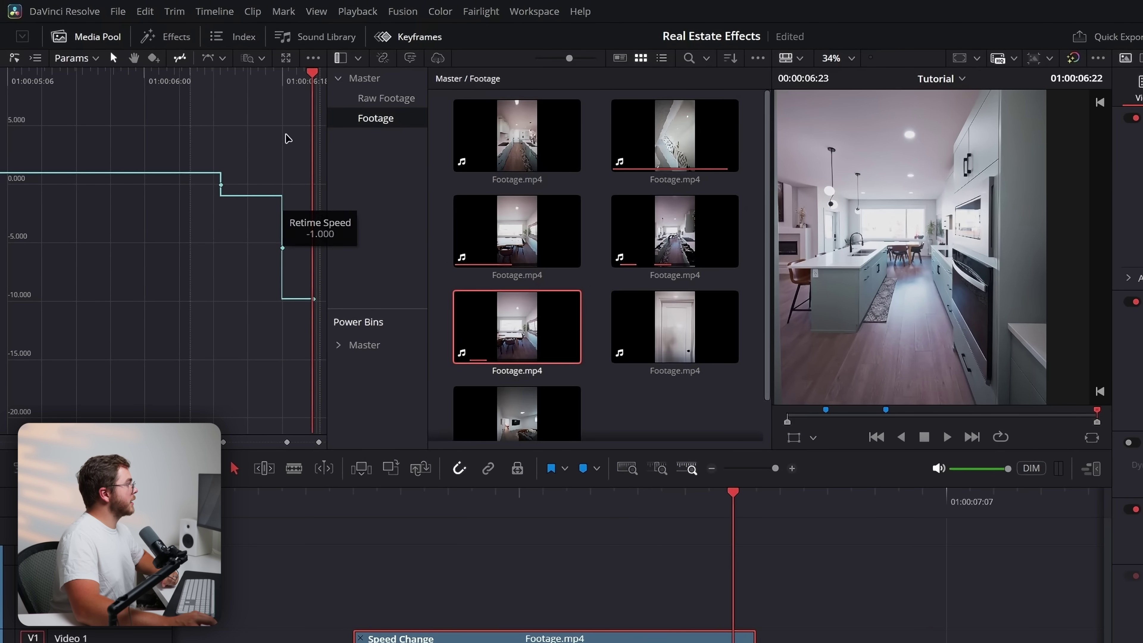
pyautogui.moveTo(286, 134); pyautogui.dragTo(91, 306)
pyautogui.click(207, 60)
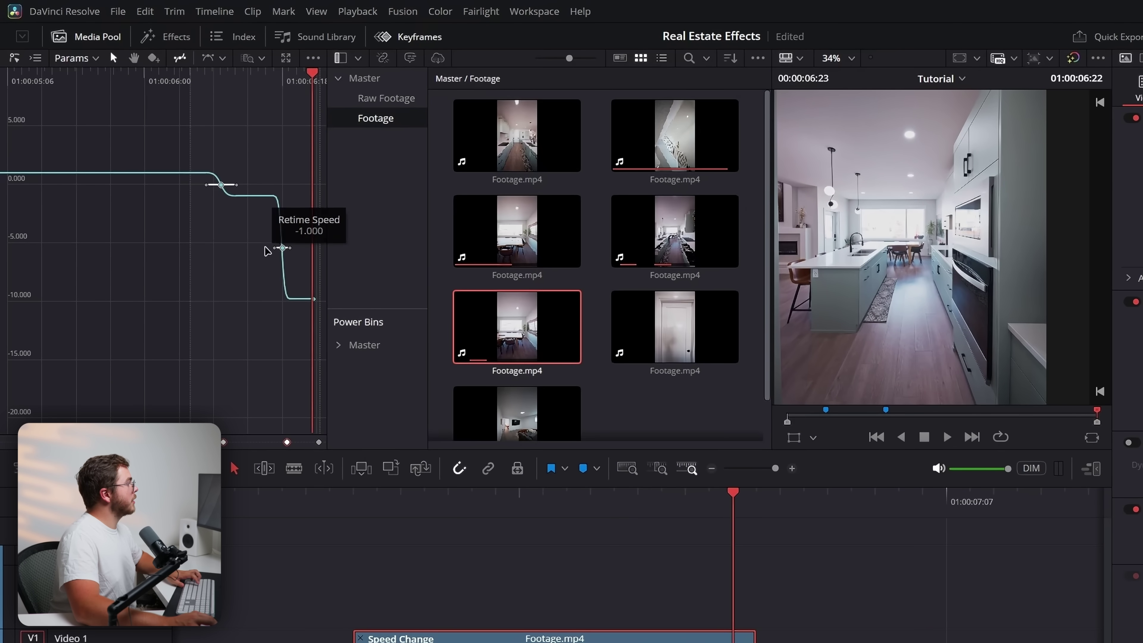
# Widen the easing handles of both retime speed keyframes for a more gradual ramp and play the clip
pyautogui.moveTo(276, 248); pyautogui.dragTo(243, 259)
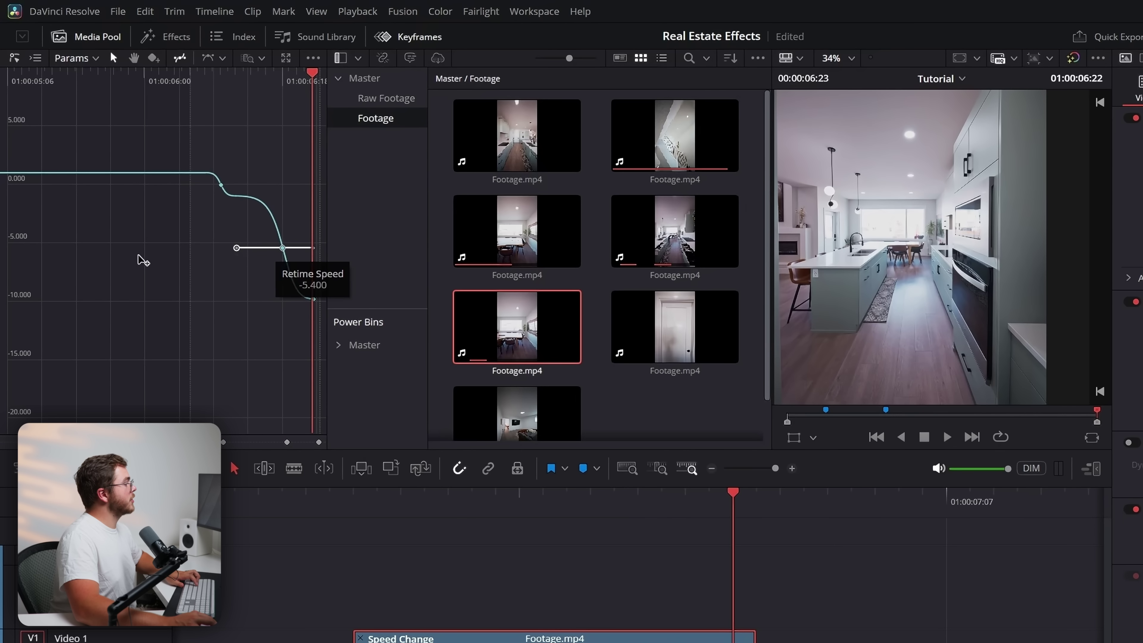
pyautogui.moveTo(444, 607); pyautogui.dragTo(807, 578)
pyautogui.click(220, 185)
pyautogui.moveTo(205, 185); pyautogui.dragTo(193, 184)
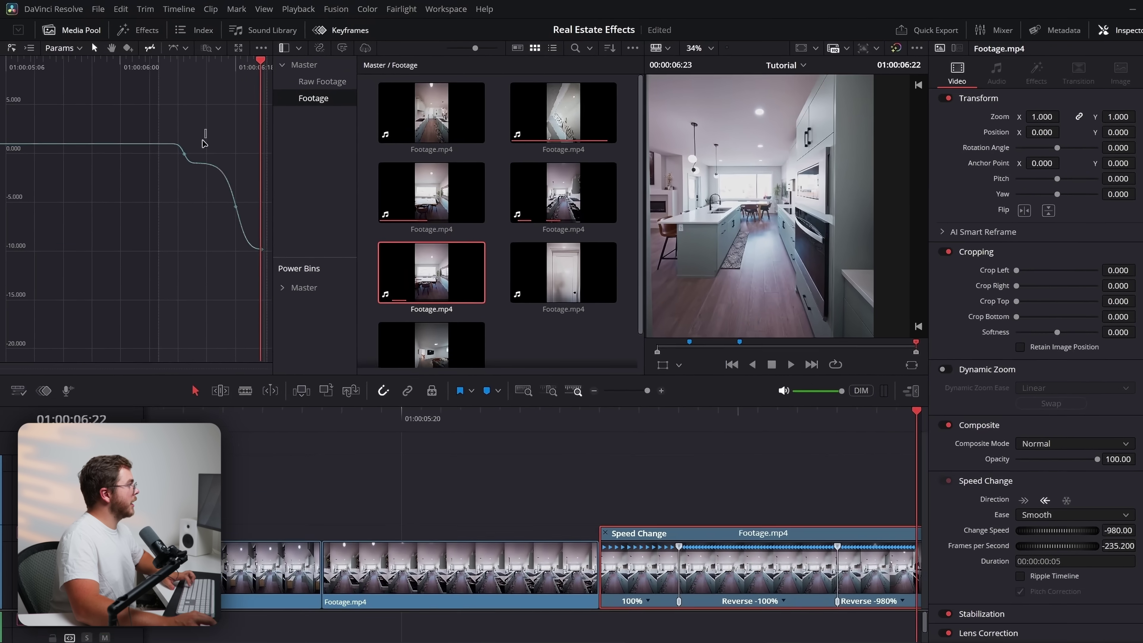
pyautogui.click(692, 507)
pyautogui.press('space')
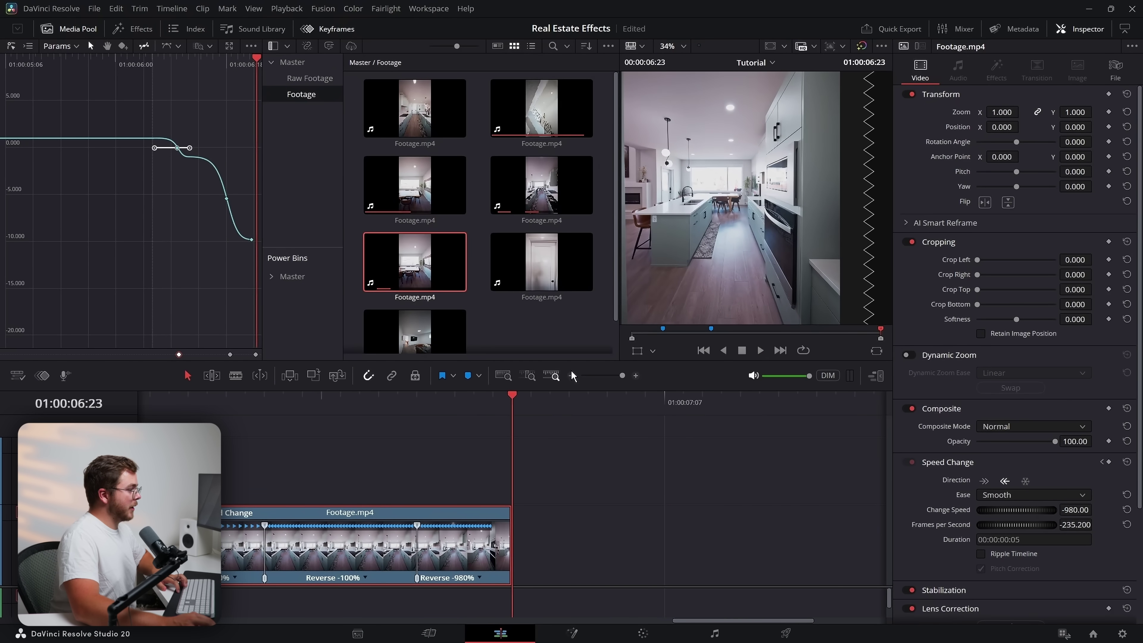
# Play back the kitchen sequence and replace the keyframe curve view with the video transitions list
pyautogui.click(571, 376)
pyautogui.click(444, 403)
pyautogui.press('space')
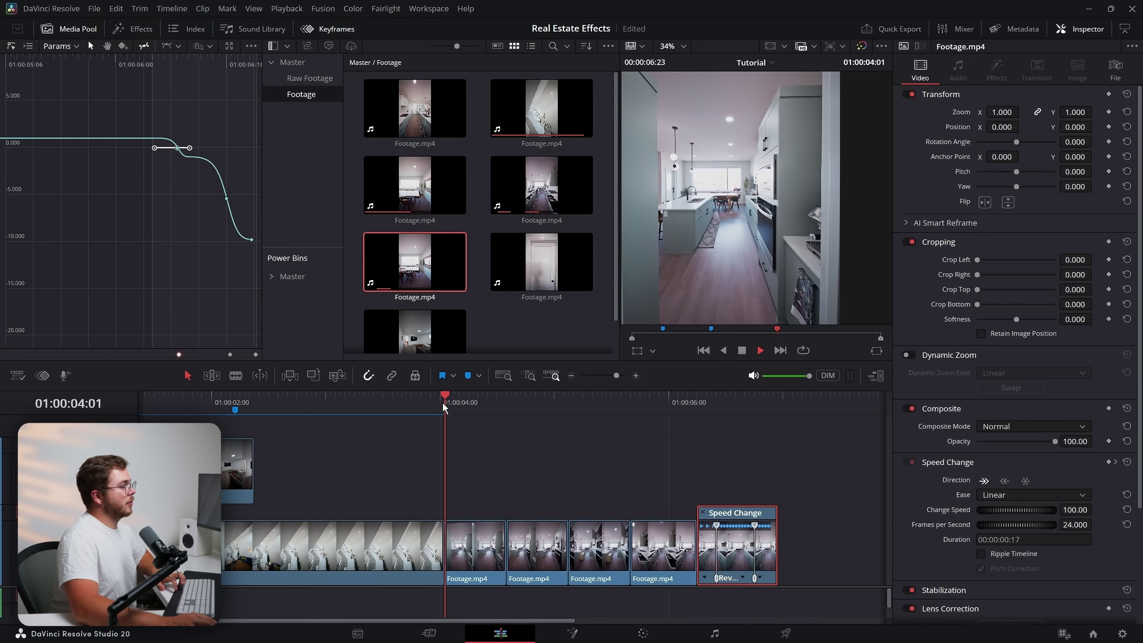
pyautogui.press('space')
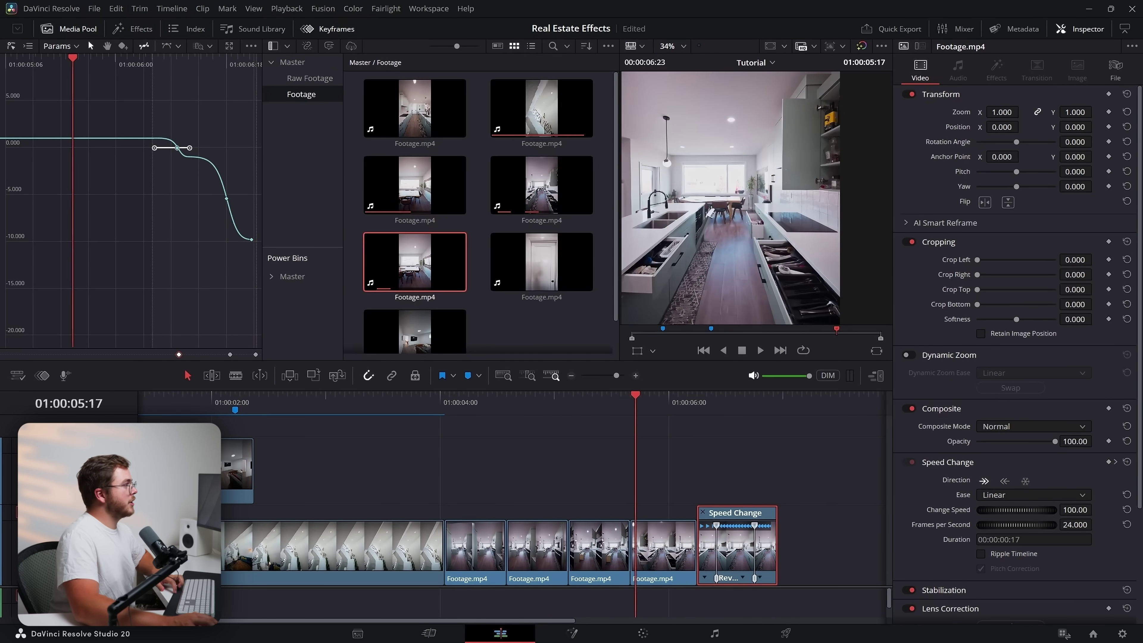
pyautogui.click(344, 31)
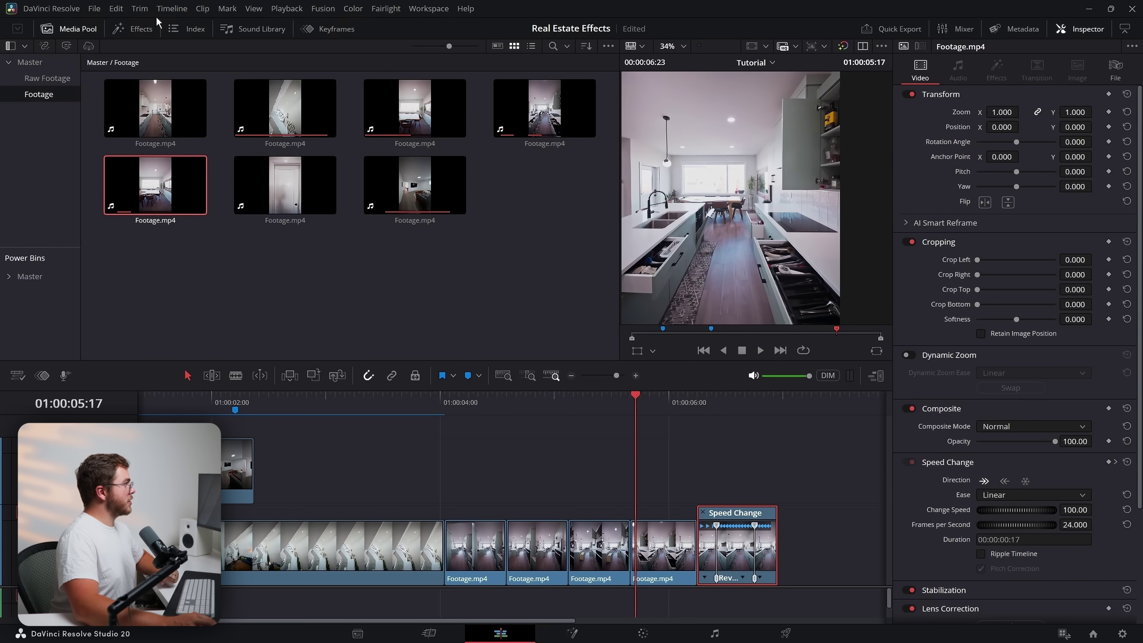
pyautogui.click(151, 28)
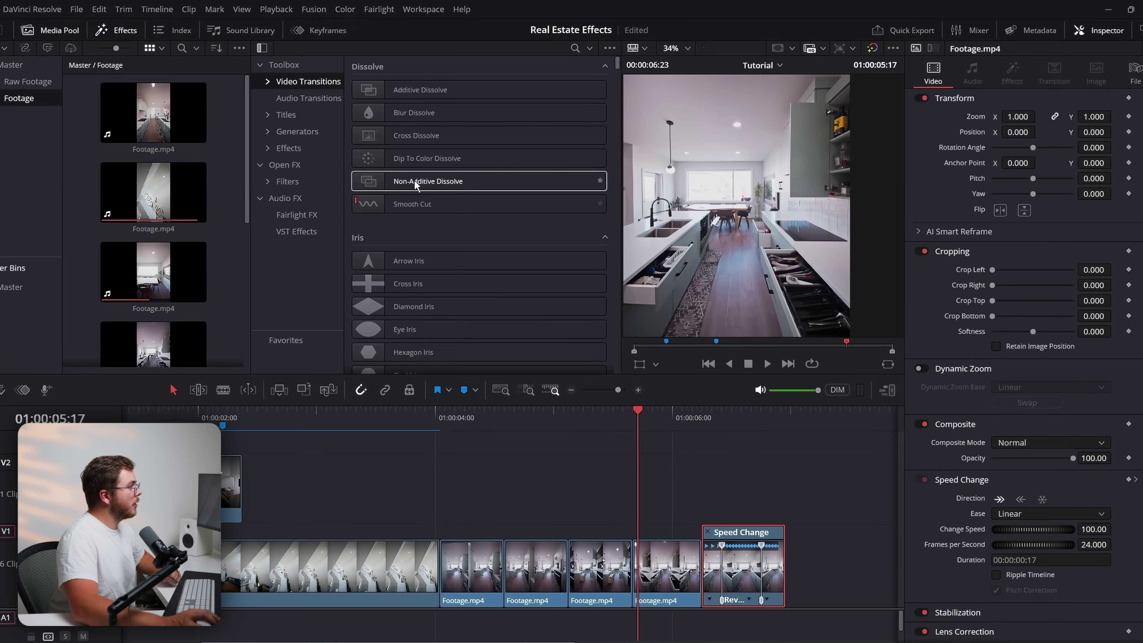
# Try a 4-frame Cross Dissolve between the first two kitchen clips and play through it
pyautogui.moveTo(347, 199); pyautogui.dragTo(516, 540)
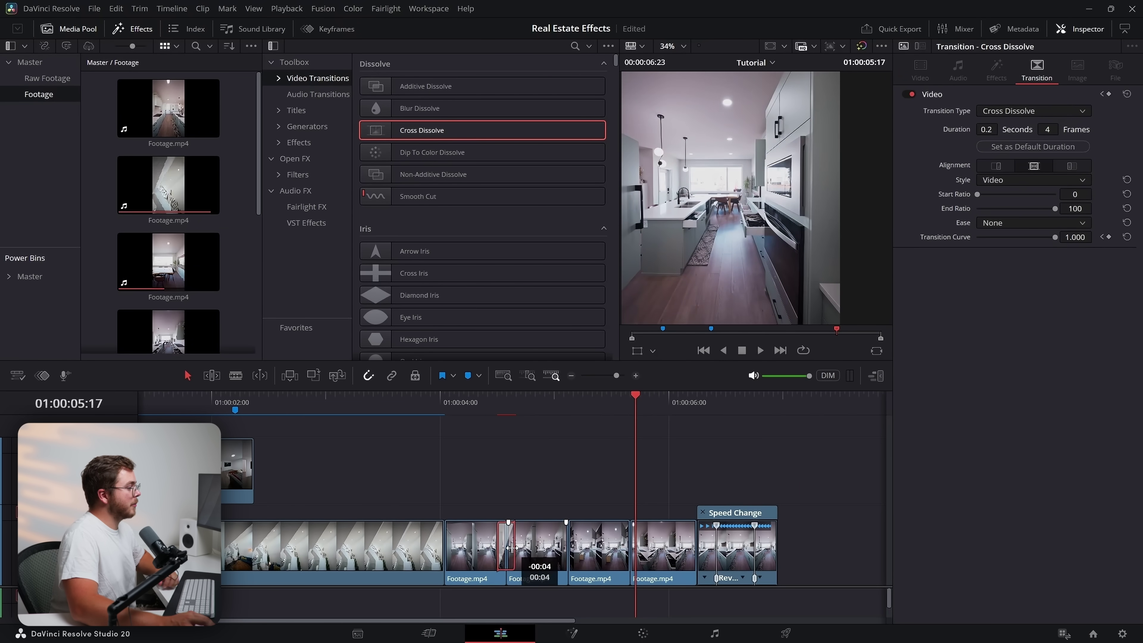
pyautogui.click(487, 401)
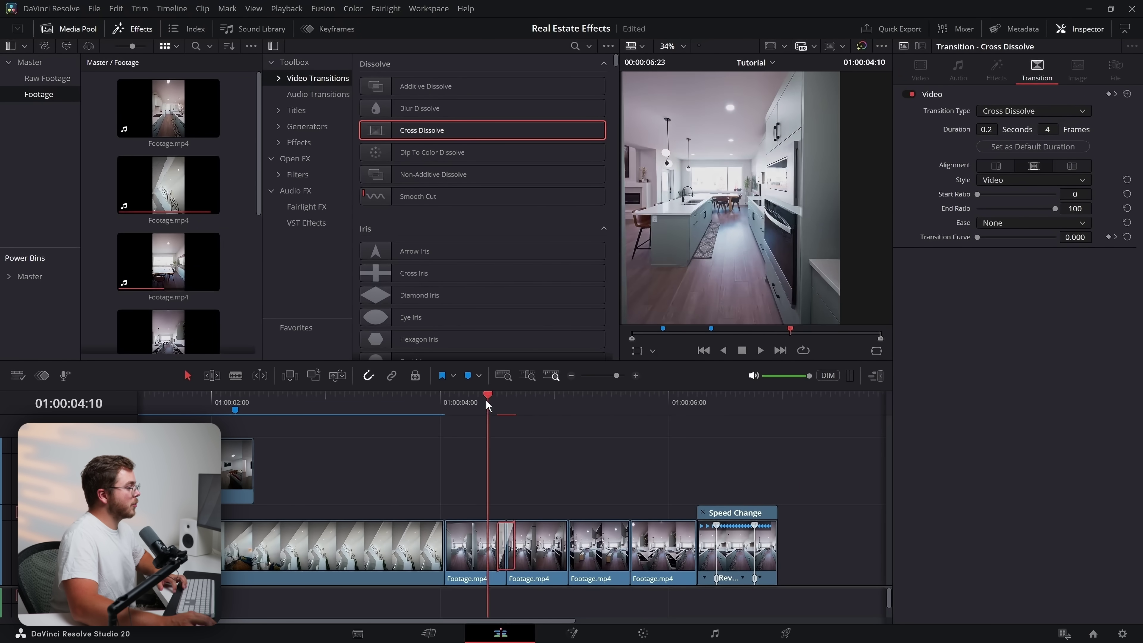
pyautogui.press('space')
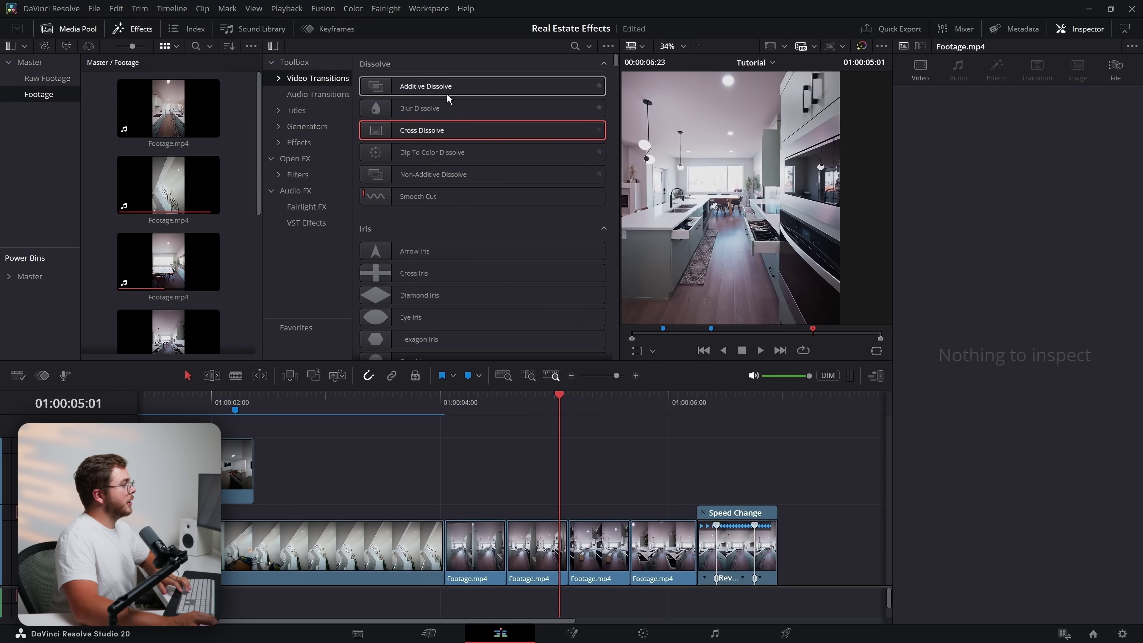
# Add Smooth Cut transitions at the cuts between the kitchen clips, set their duration to 6 frames and preview them
pyautogui.moveTo(419, 196); pyautogui.dragTo(506, 545)
pyautogui.moveTo(435, 199); pyautogui.dragTo(630, 544)
pyautogui.moveTo(423, 201); pyautogui.dragTo(698, 545)
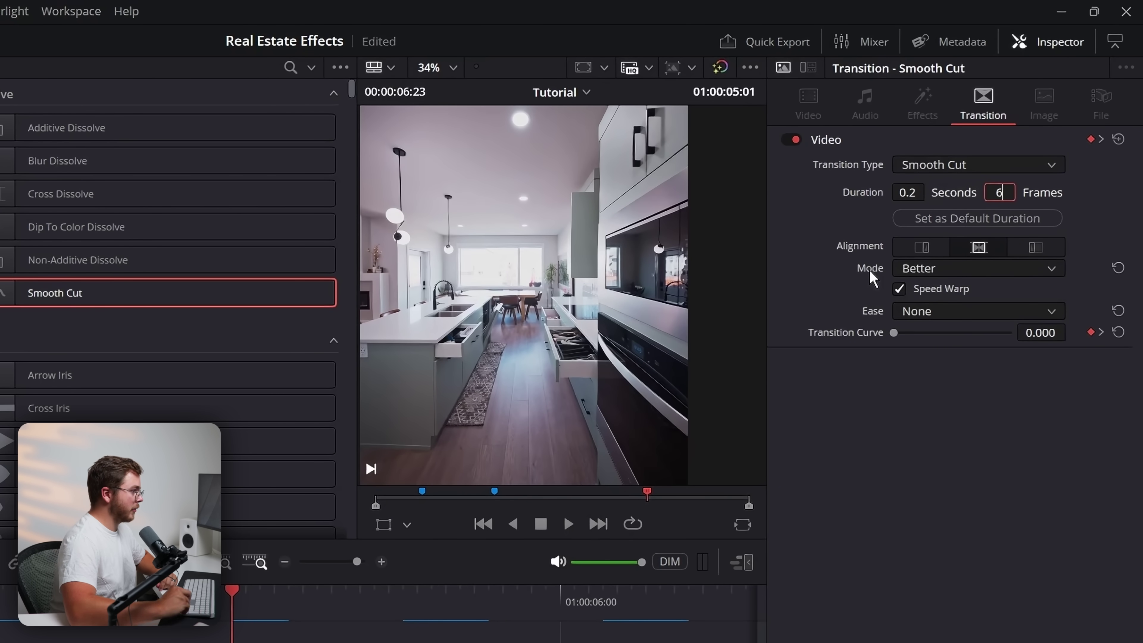
pyautogui.press('Return')
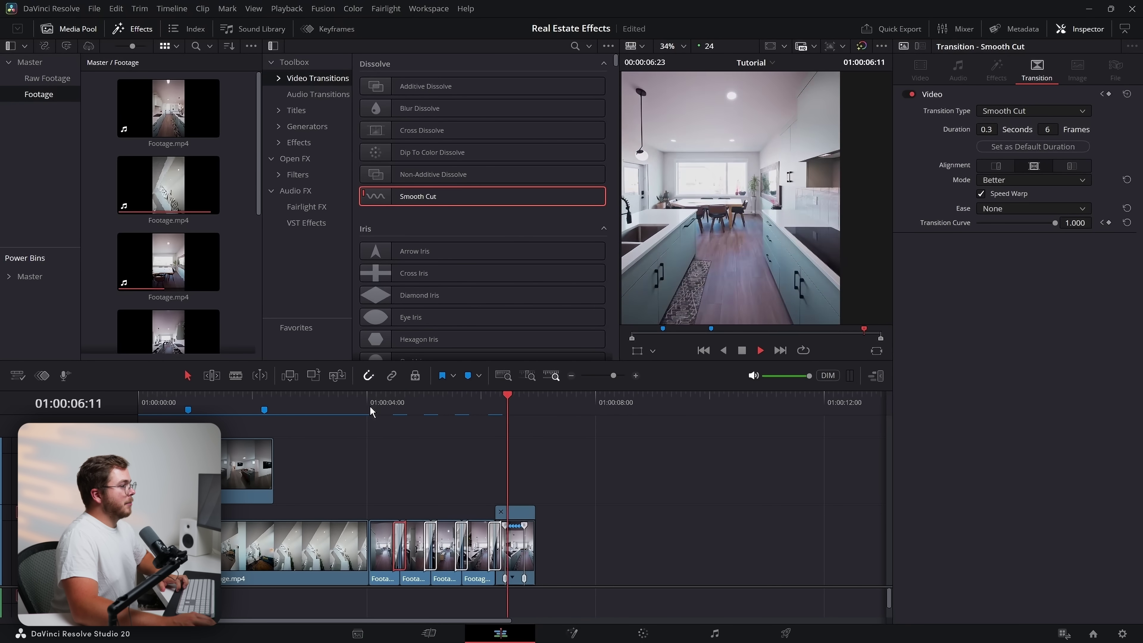
pyautogui.click(380, 407)
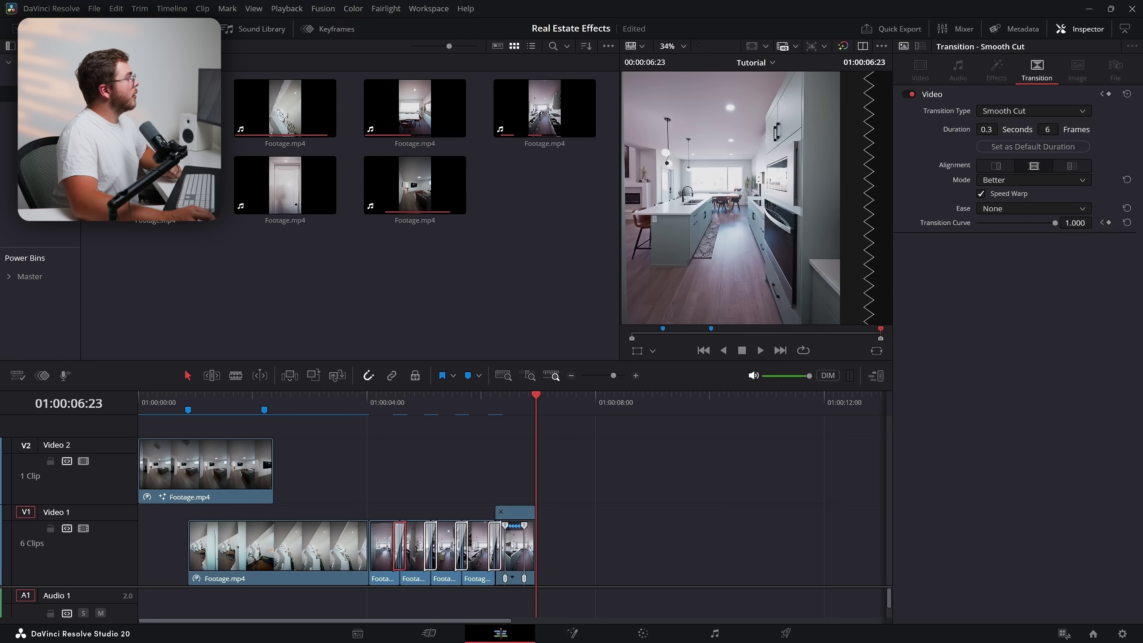
# Preview the footage that starts at the white door and place it after the last kitchen clip on Video 1
pyautogui.click(238, 183)
pyautogui.moveTo(645, 334); pyautogui.dragTo(873, 342)
pyautogui.moveTo(804, 323); pyautogui.dragTo(542, 550)
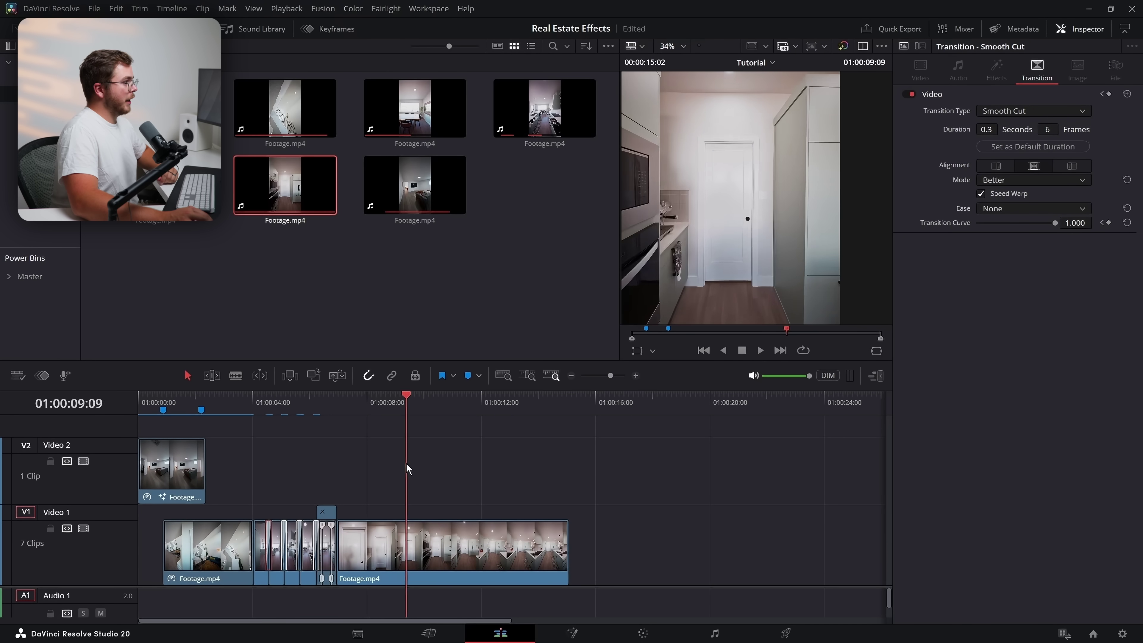
# Show the retime controls on the white-door clip and add a speed point at 01:00:14:01
pyautogui.moveTo(407, 465); pyautogui.dragTo(539, 456)
pyautogui.click(484, 551)
pyautogui.hotkey('ctrl', 'r')
pyautogui.click(465, 578)
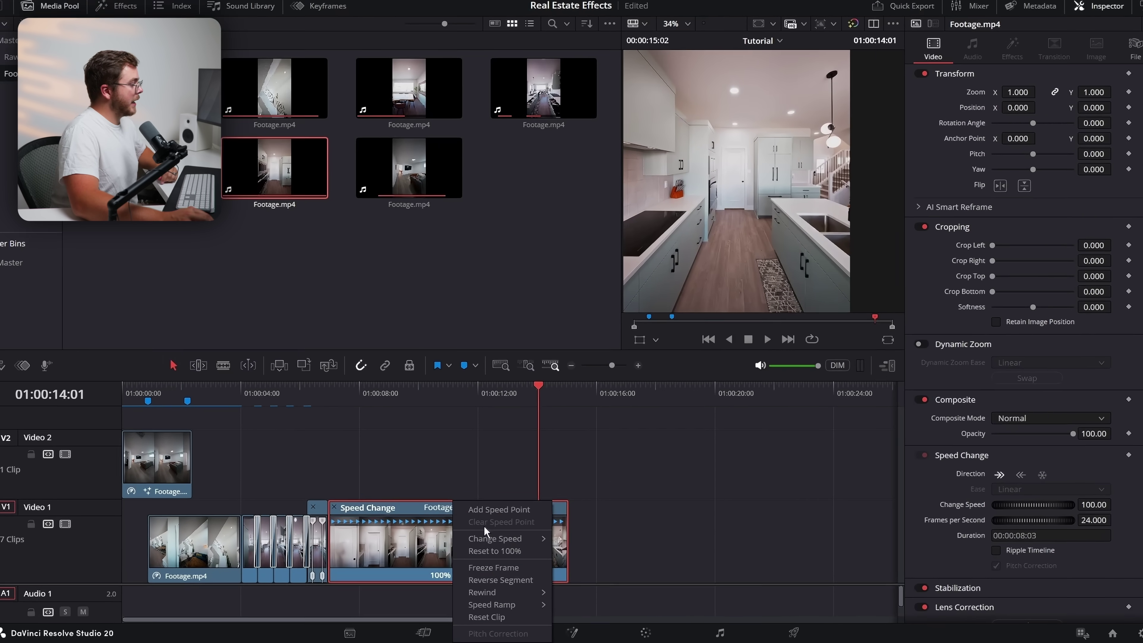
pyautogui.click(495, 516)
# Speed the white-door clip's segment before the speed point up to 1700% and trim 5 frames off the clip's start
pyautogui.moveTo(539, 525); pyautogui.dragTo(368, 534)
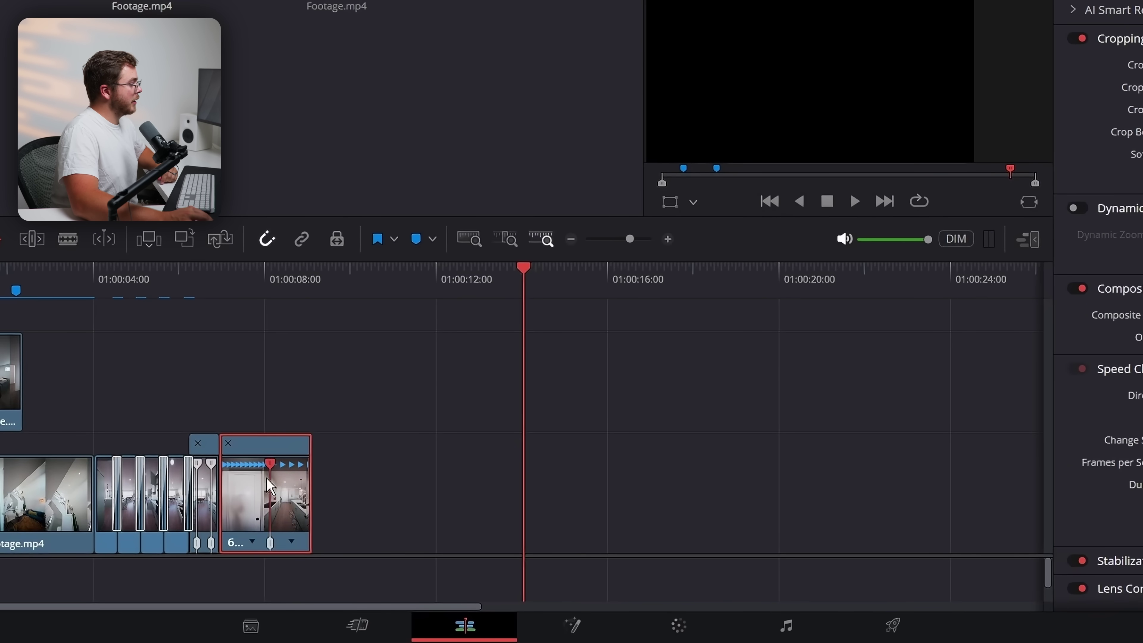
pyautogui.moveTo(266, 478); pyautogui.dragTo(259, 478)
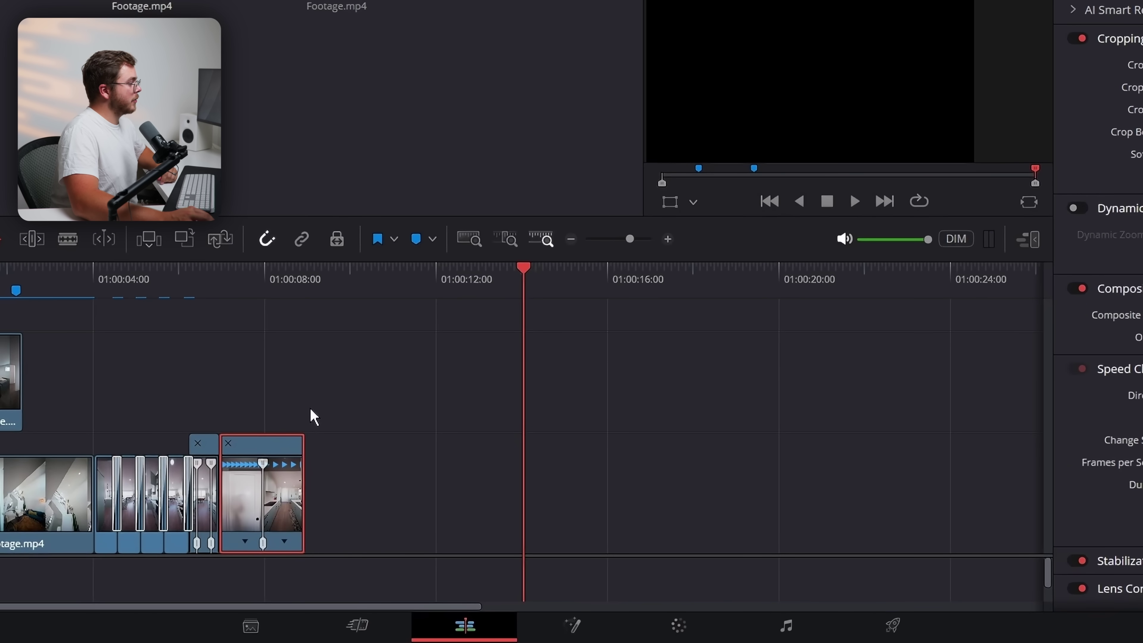
pyautogui.click(247, 285)
pyautogui.click(668, 239)
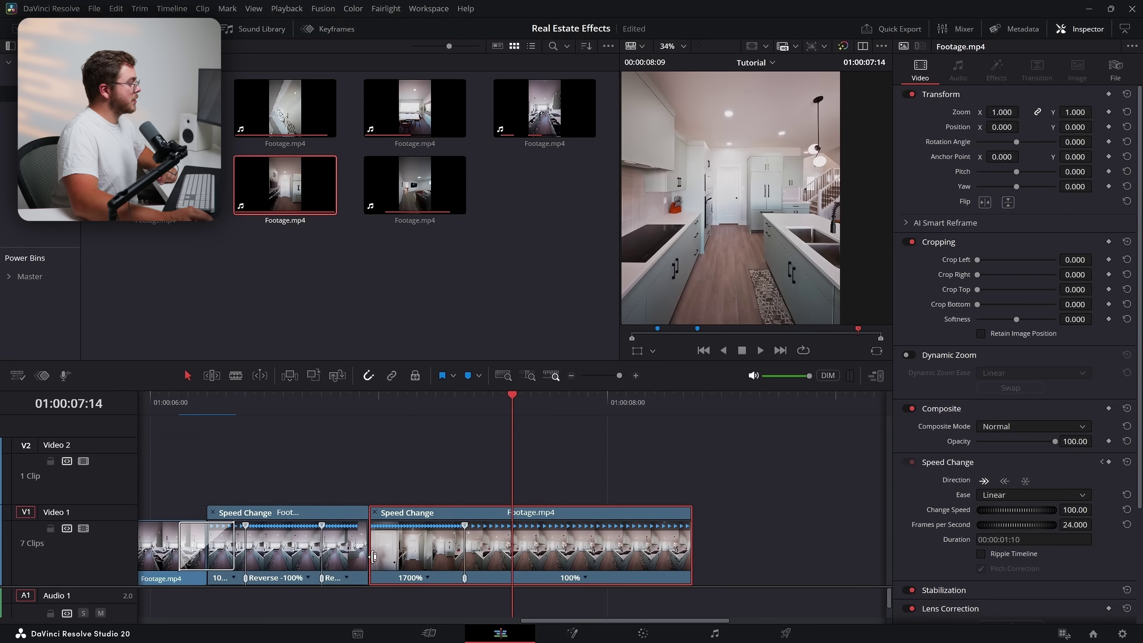
pyautogui.moveTo(371, 558)
pyautogui.mouseDown()
pyautogui.moveTo(429, 550)
pyautogui.moveTo(382, 550)
pyautogui.mouseUp()
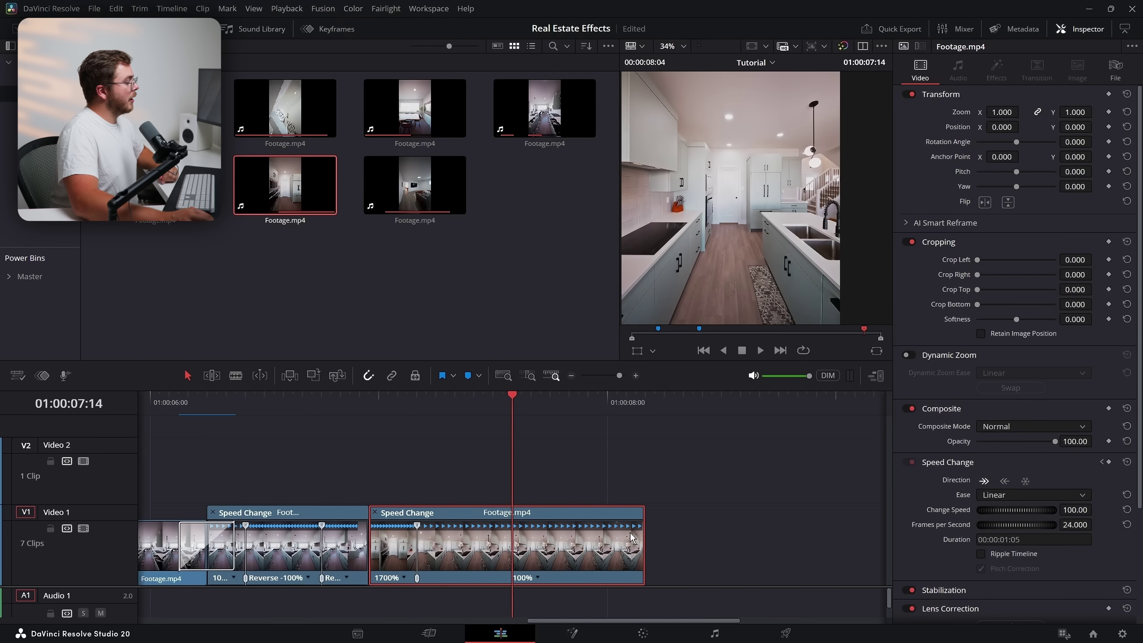
# Trim 3 frames off the end of the white-door clip and smooth its speed point with a widened ease on the retime curve
pyautogui.moveTo(644, 533); pyautogui.dragTo(614, 540)
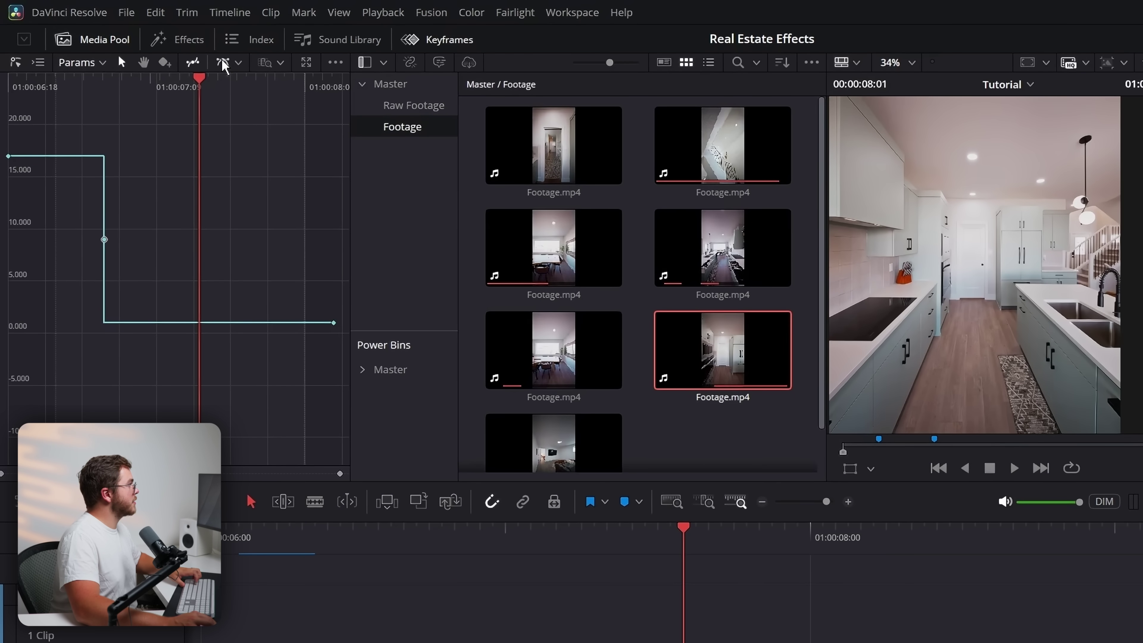
pyautogui.click(220, 62)
pyautogui.moveTo(128, 239); pyautogui.dragTo(332, 240)
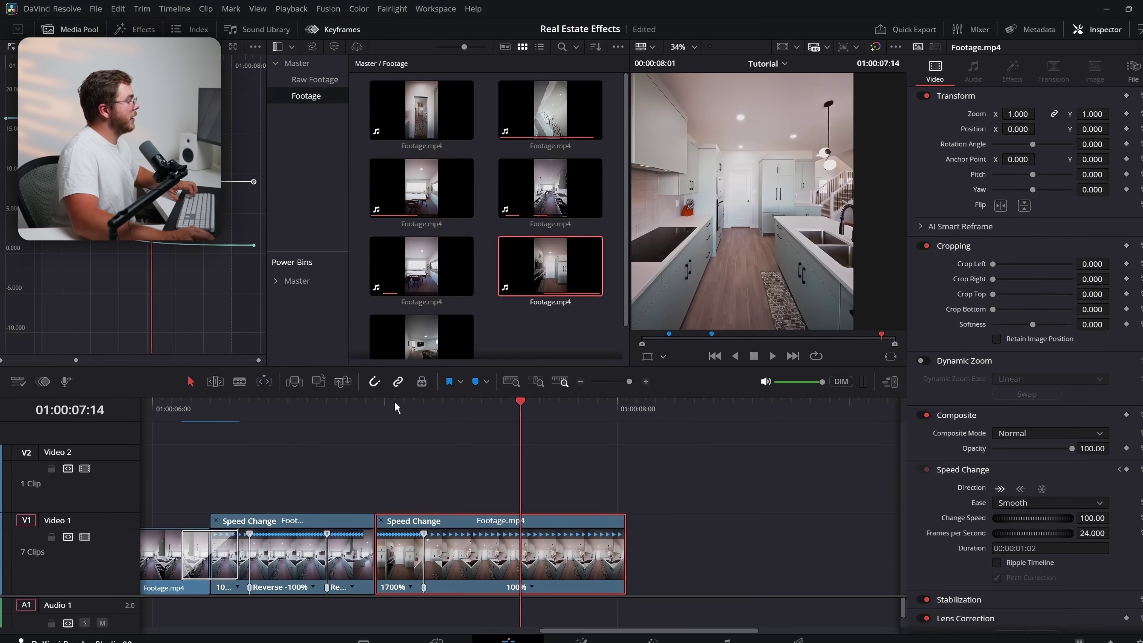
# Mark an in point near the start of the kitchen footage that ends at the wooden door and place it on Video 2 from about 01:00:08:00
pyautogui.click(557, 178)
pyautogui.doubleClick(416, 133)
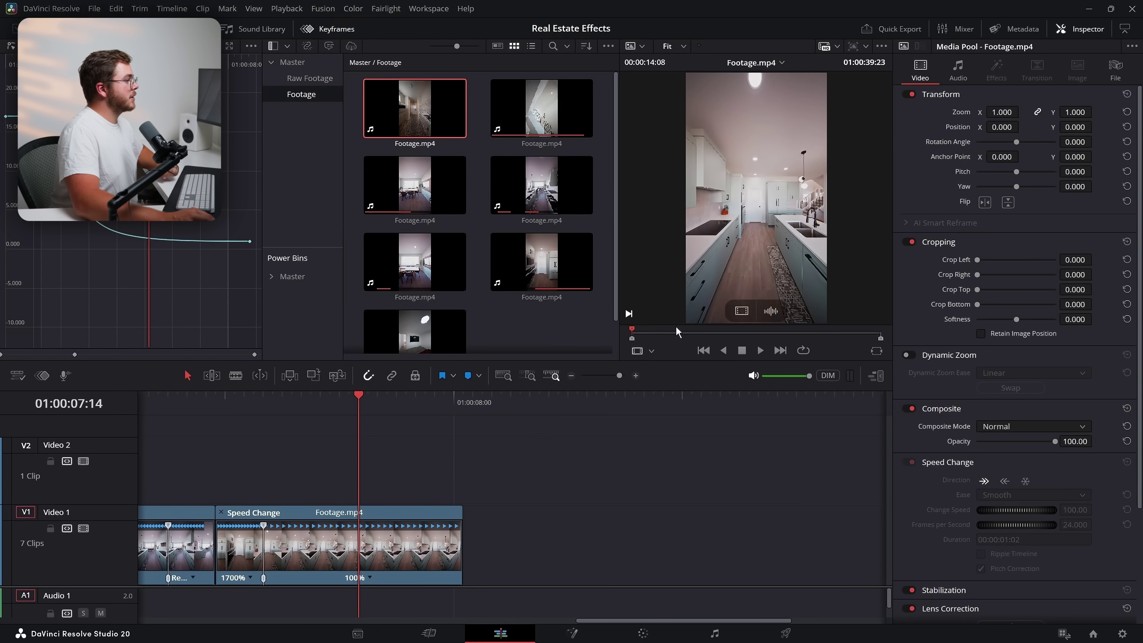
pyautogui.click(653, 335)
pyautogui.press('i')
pyautogui.moveTo(652, 333); pyautogui.dragTo(952, 350)
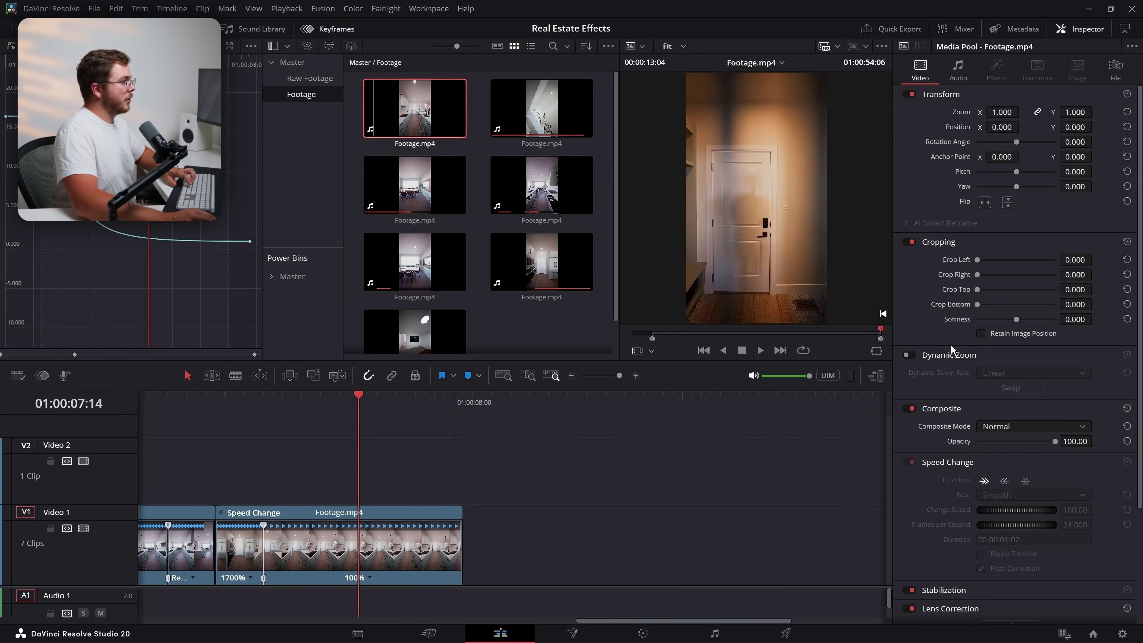
pyautogui.moveTo(737, 314); pyautogui.dragTo(512, 501)
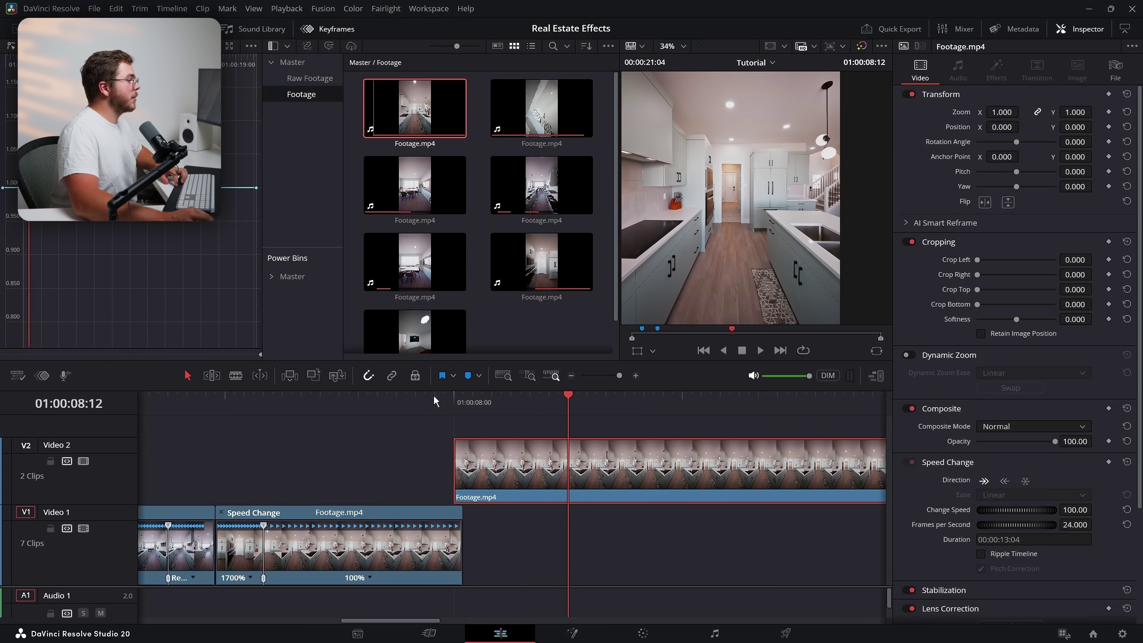
# Lower the Video 2 clip's opacity to 30.53 and slide its start around the end of the white-door clip to compare the overlapping kitchen frames
pyautogui.moveTo(434, 397); pyautogui.dragTo(453, 403)
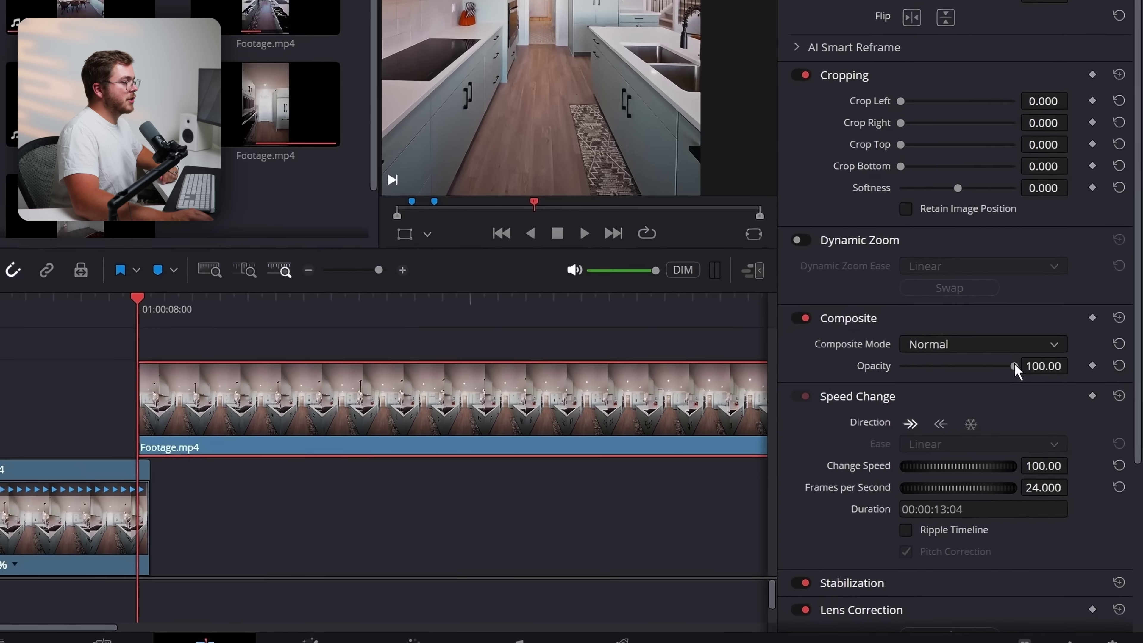
pyautogui.moveTo(1054, 439); pyautogui.dragTo(1000, 440)
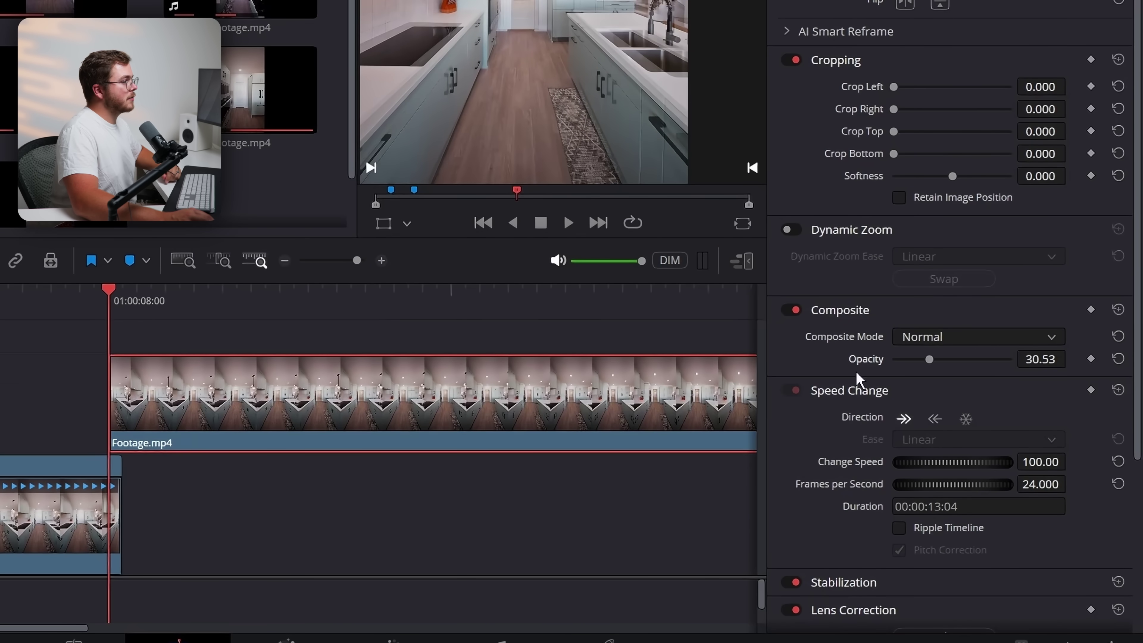
pyautogui.moveTo(491, 402); pyautogui.dragTo(449, 401)
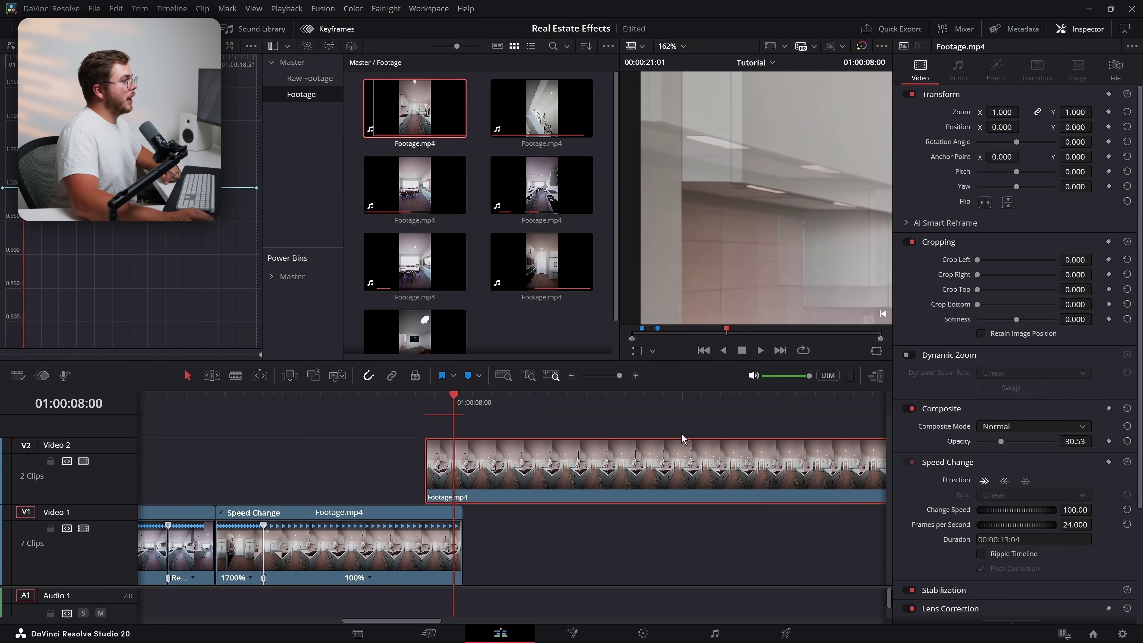
pyautogui.moveTo(681, 439); pyautogui.dragTo(720, 440)
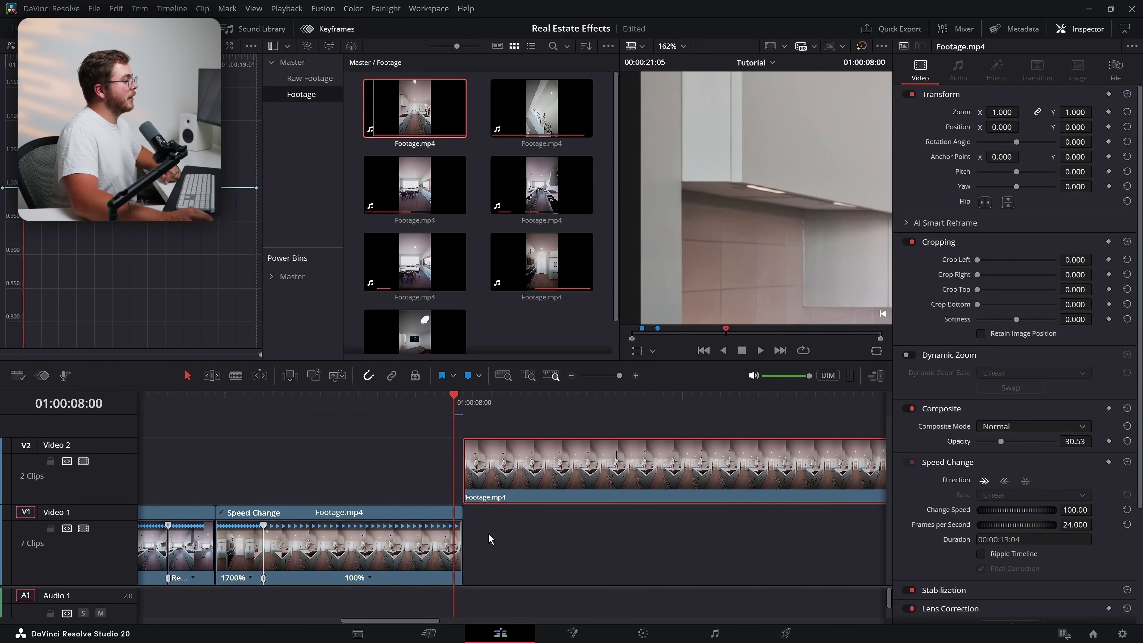
pyautogui.moveTo(496, 478); pyautogui.dragTo(496, 478)
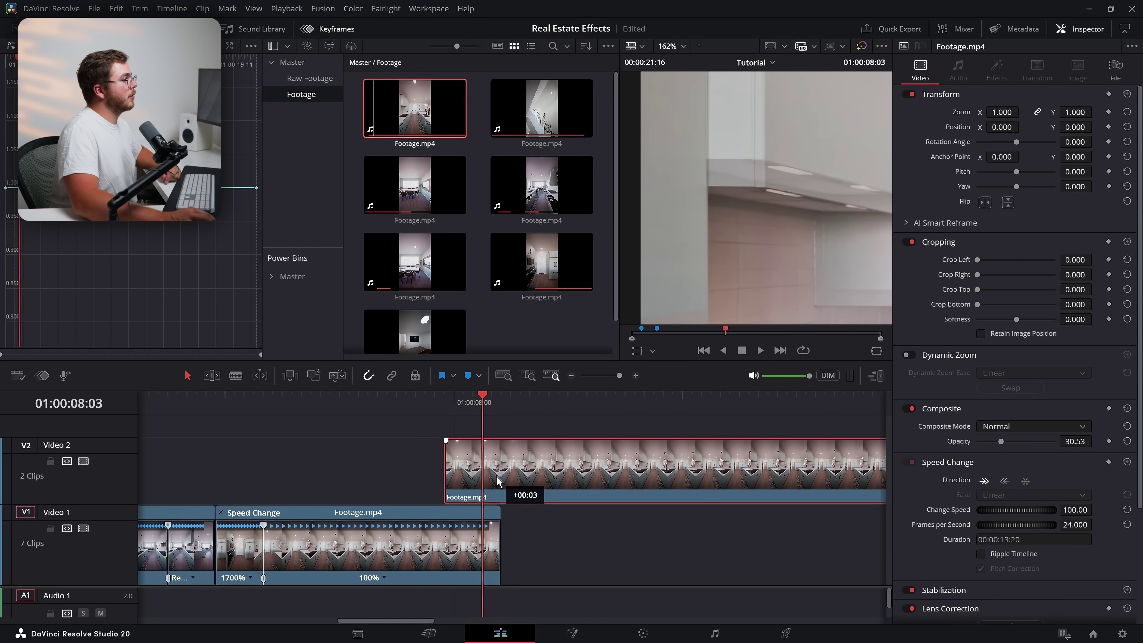
pyautogui.scroll(-3, 623, 291)
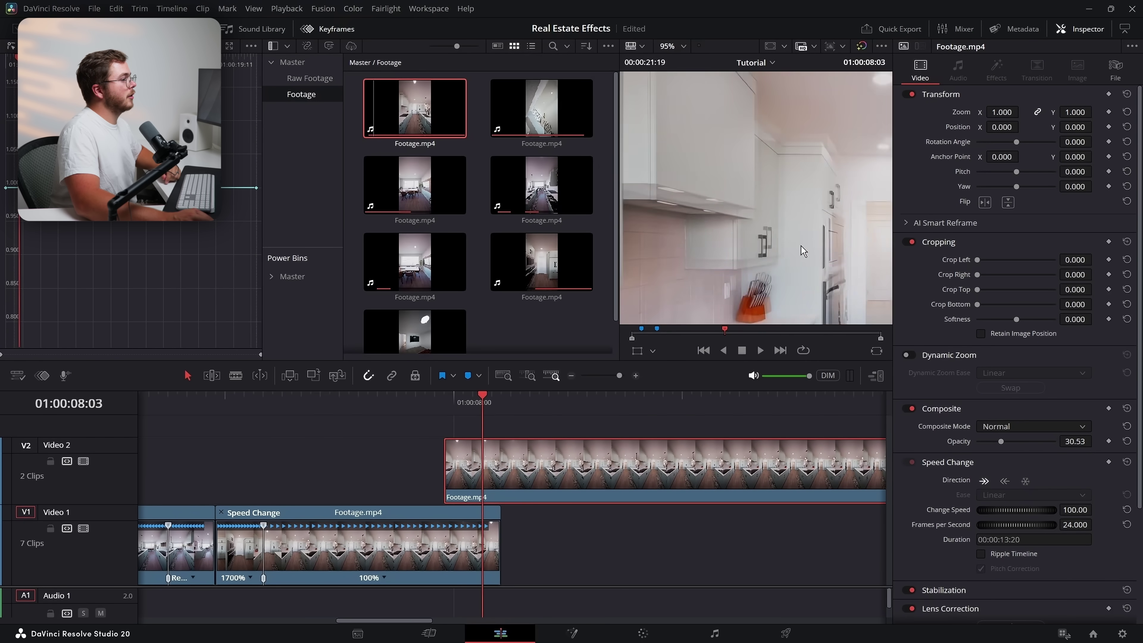
# Trim both kitchen clips to meet at 01:00:08:03 and move the Video 2 clip down to Video 1 at 100 opacity
pyautogui.moveTo(449, 473); pyautogui.dragTo(485, 474)
pyautogui.moveTo(493, 529); pyautogui.dragTo(480, 530)
pyautogui.moveTo(1000, 445); pyautogui.dragTo(1055, 443)
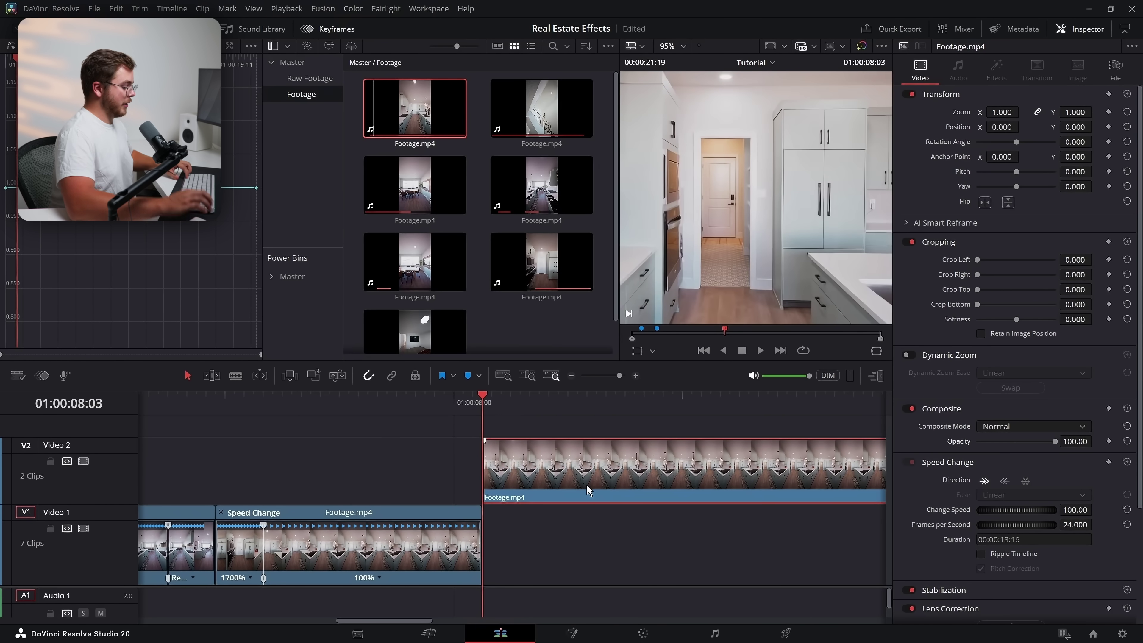
pyautogui.hotkey('alt', 'Down')
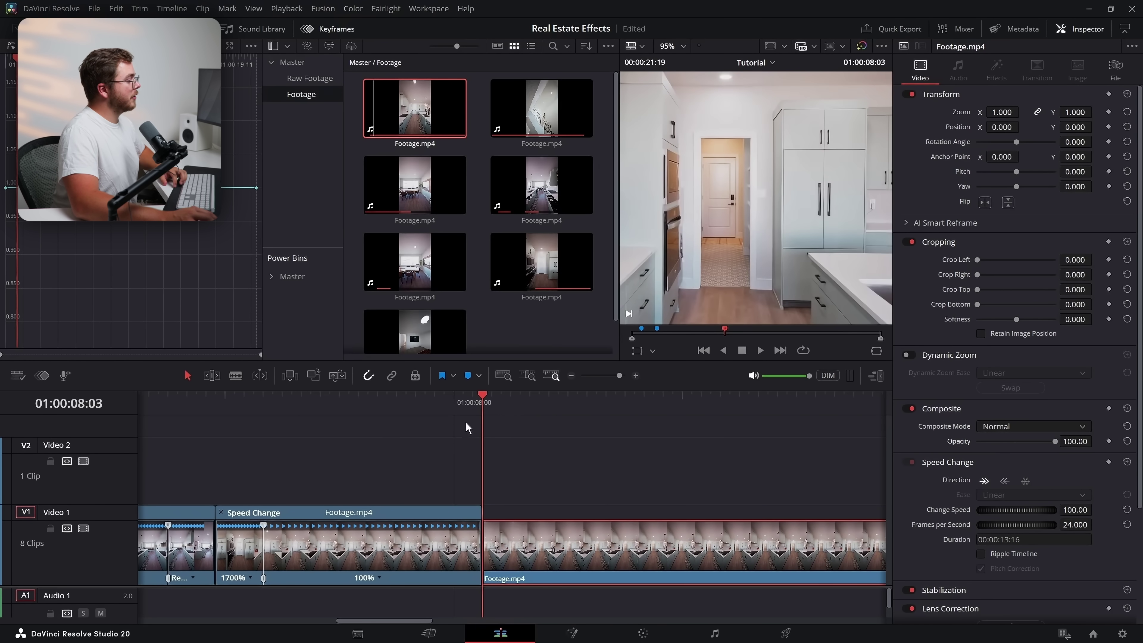
# Play through the new cut between the white-door clip and the wooden-door kitchen clip with the whole frame in view
pyautogui.click(416, 410)
pyautogui.press('space')
pyautogui.press('space')
pyautogui.scroll(-5, 773, 189)
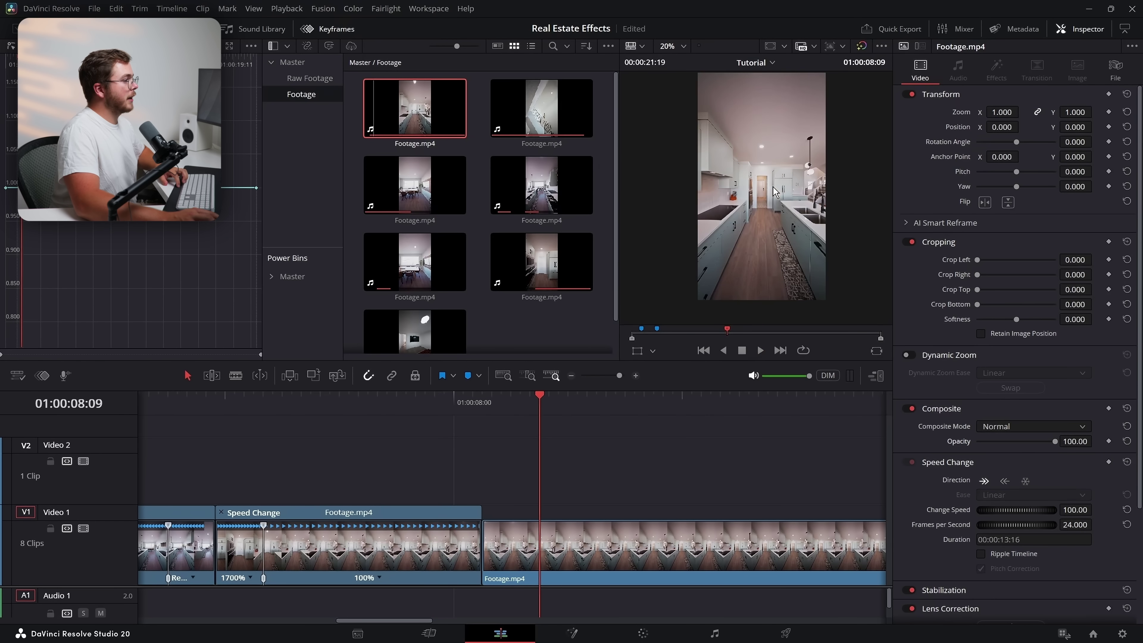
pyautogui.click(422, 404)
pyautogui.press('space')
pyautogui.click(386, 415)
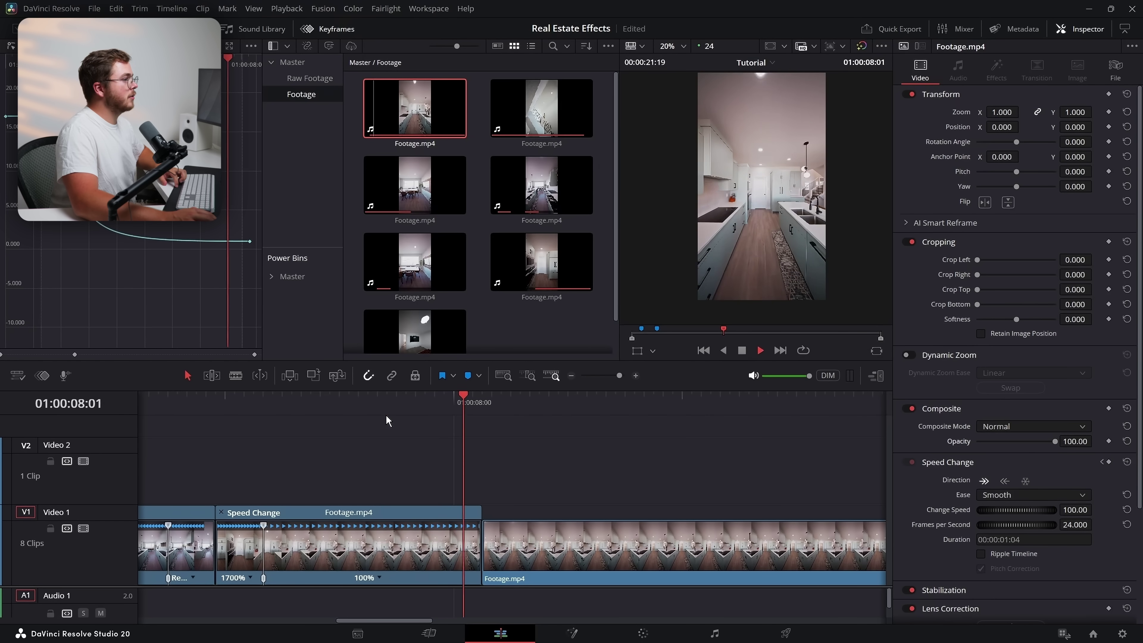
pyautogui.click(386, 416)
pyautogui.press('space')
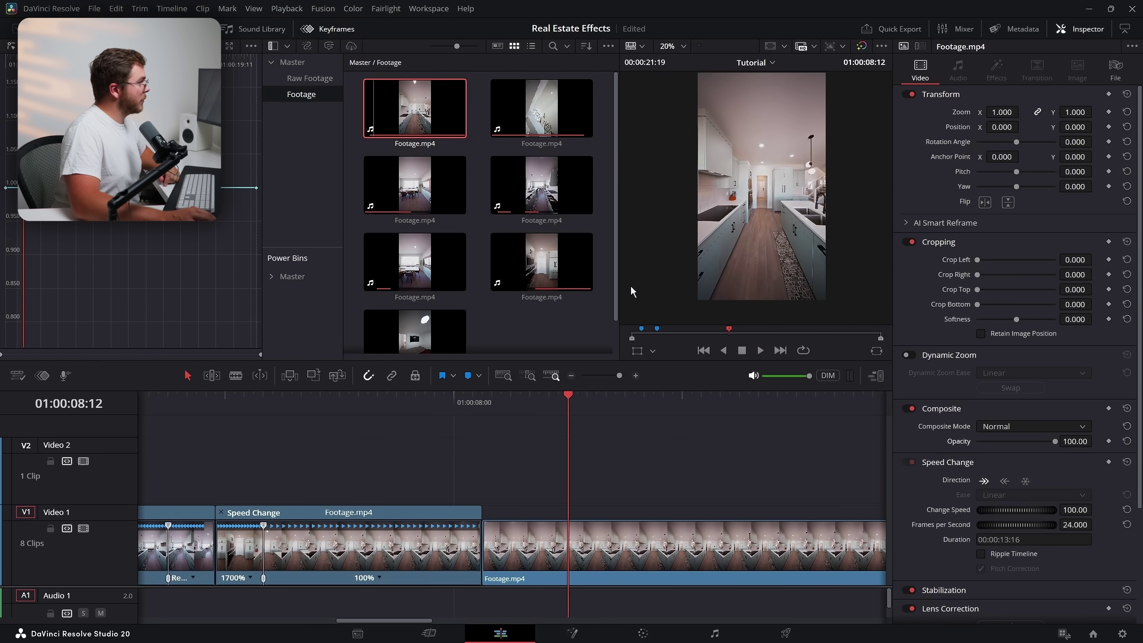
# Hide the keyframes and media pool and place an Adjustment Clip on Video 2 over the new kitchen cut
pyautogui.click(349, 27)
pyautogui.click(131, 29)
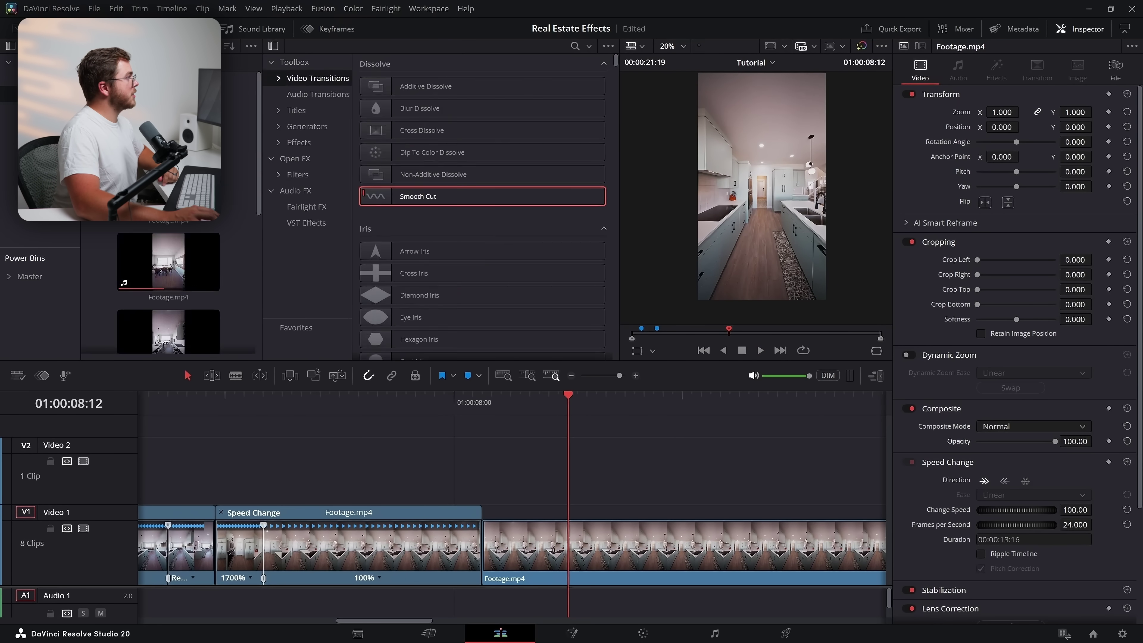
pyautogui.click(69, 28)
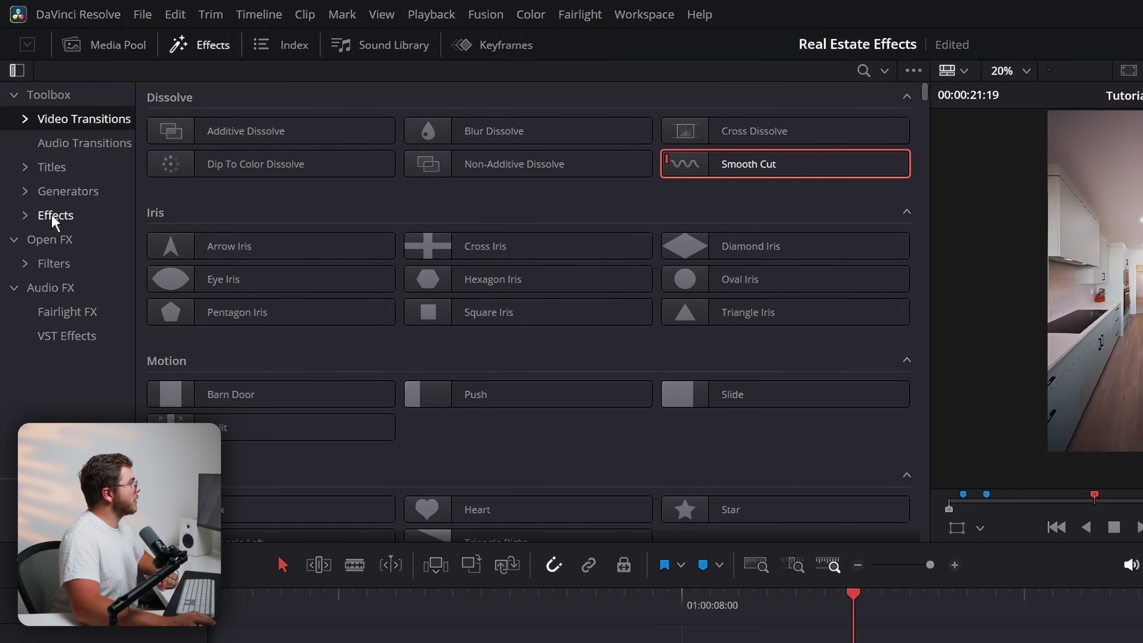
pyautogui.click(54, 216)
pyautogui.moveTo(268, 140); pyautogui.dragTo(391, 476)
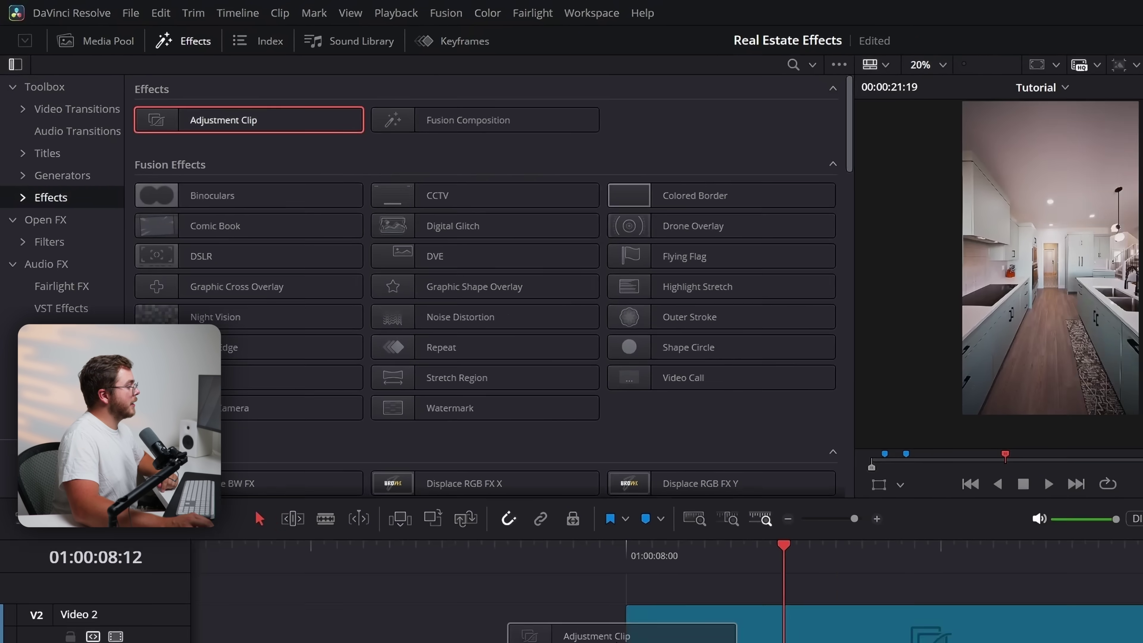
# Extend the adjustment clip's start to 12 frames before the cut, at 01:00:07:15
pyautogui.click(482, 400)
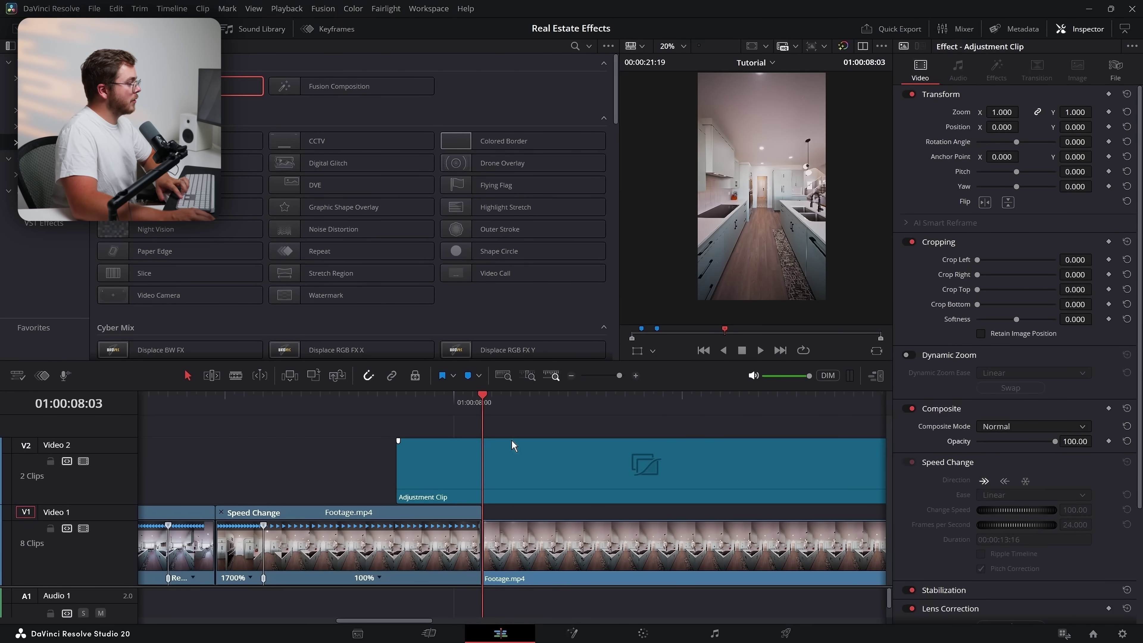
pyautogui.press('Left')
pyautogui.press('Left')
pyautogui.press('Left')
pyautogui.press('Left')
pyautogui.press('Left')
pyautogui.press('Left')
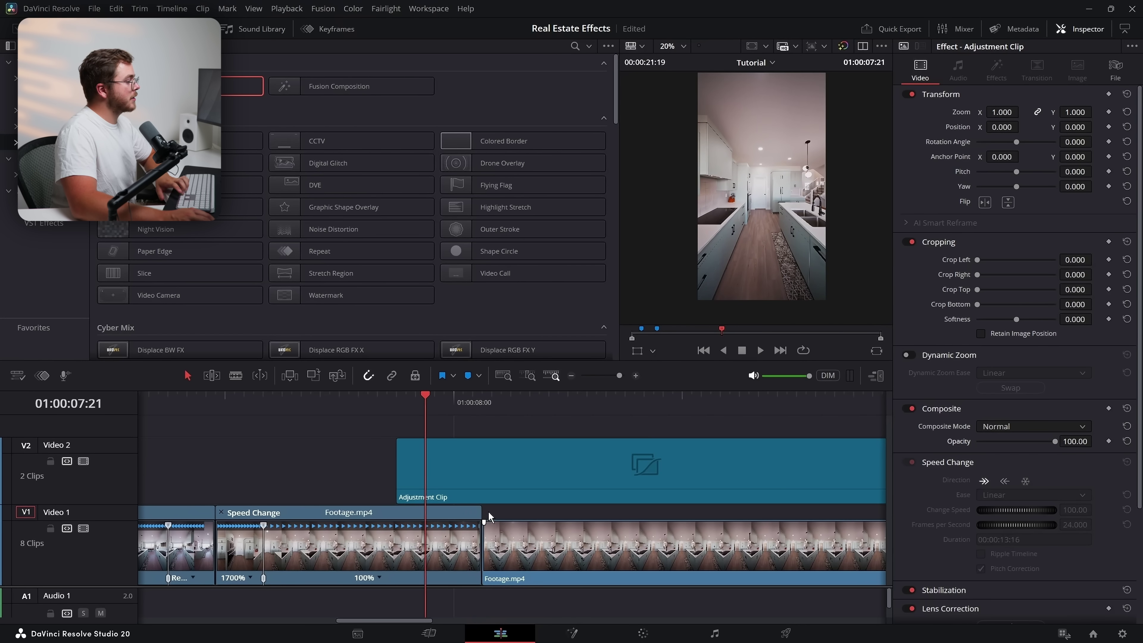
pyautogui.press('Left')
pyautogui.press('Left')
pyautogui.press('Left')
pyautogui.press('Left')
pyautogui.press('Left')
pyautogui.press('Left')
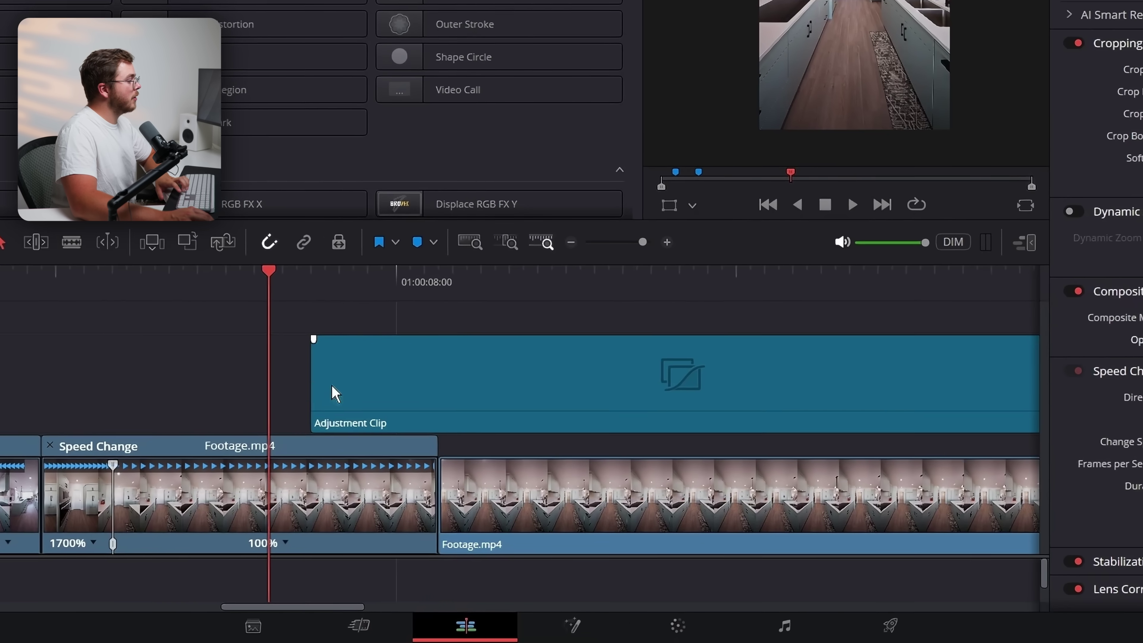
pyautogui.moveTo(391, 468); pyautogui.dragTo(365, 466)
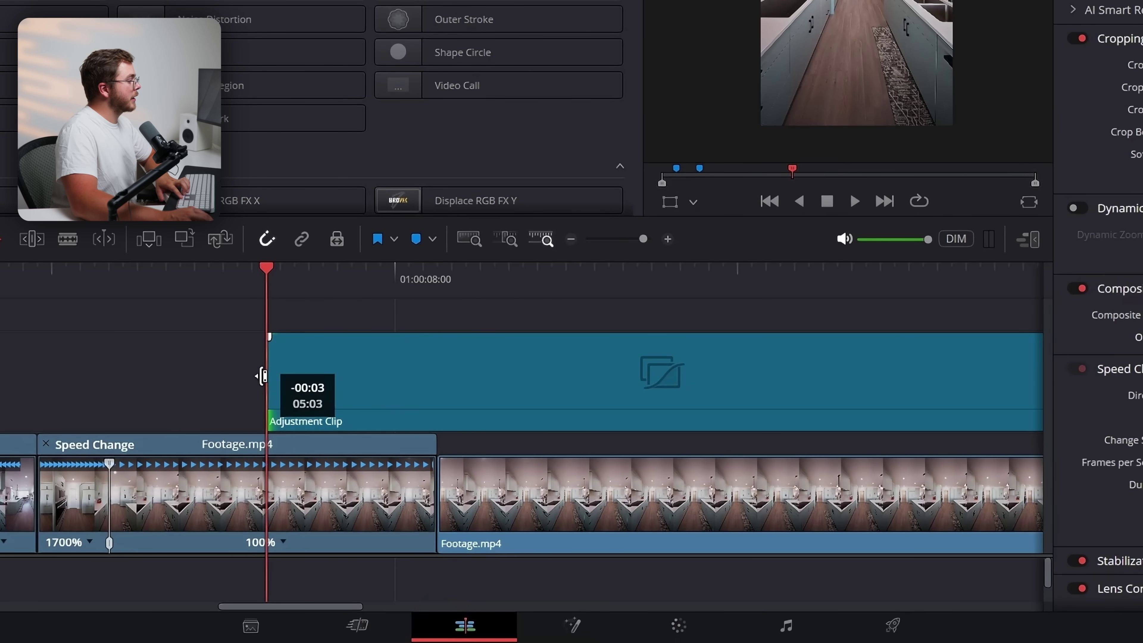
pyautogui.moveTo(261, 375); pyautogui.dragTo(263, 374)
# Split the adjustment clip 12 frames after the cut, at 01:00:08:15, and delete the remainder
pyautogui.click(436, 278)
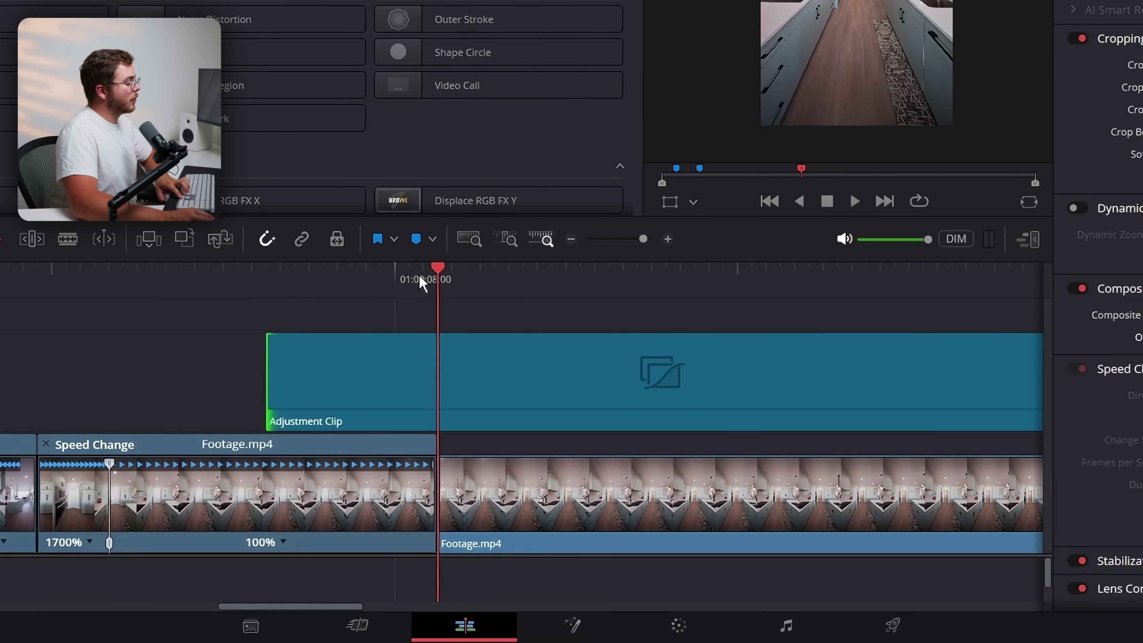
pyautogui.press('space')
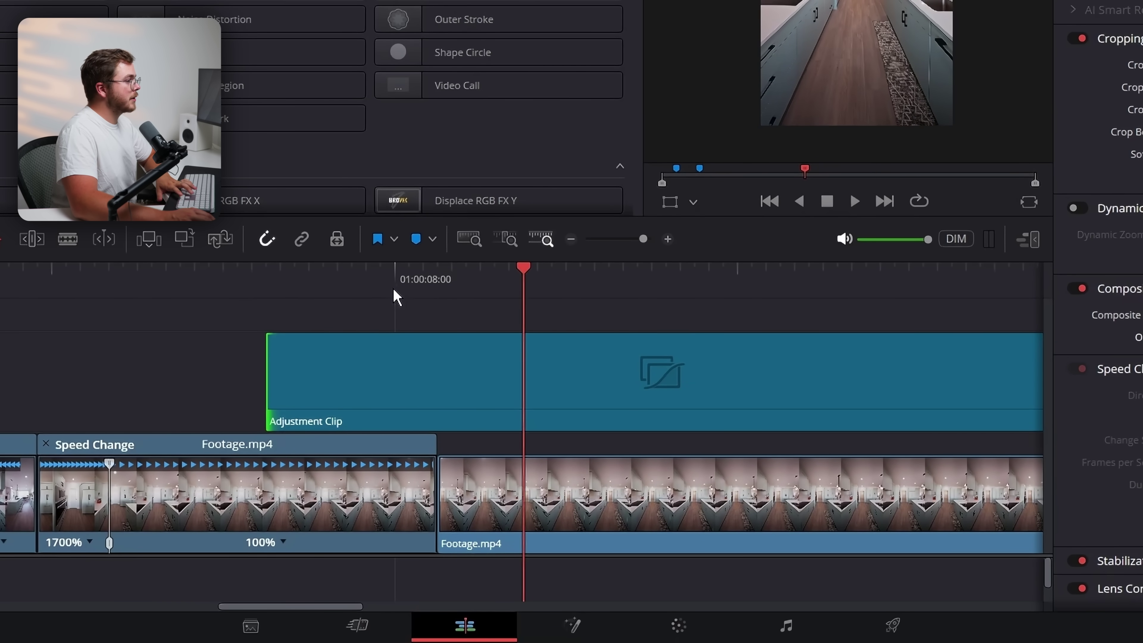
pyautogui.press('space')
pyautogui.hotkey('ctrl', 'b')
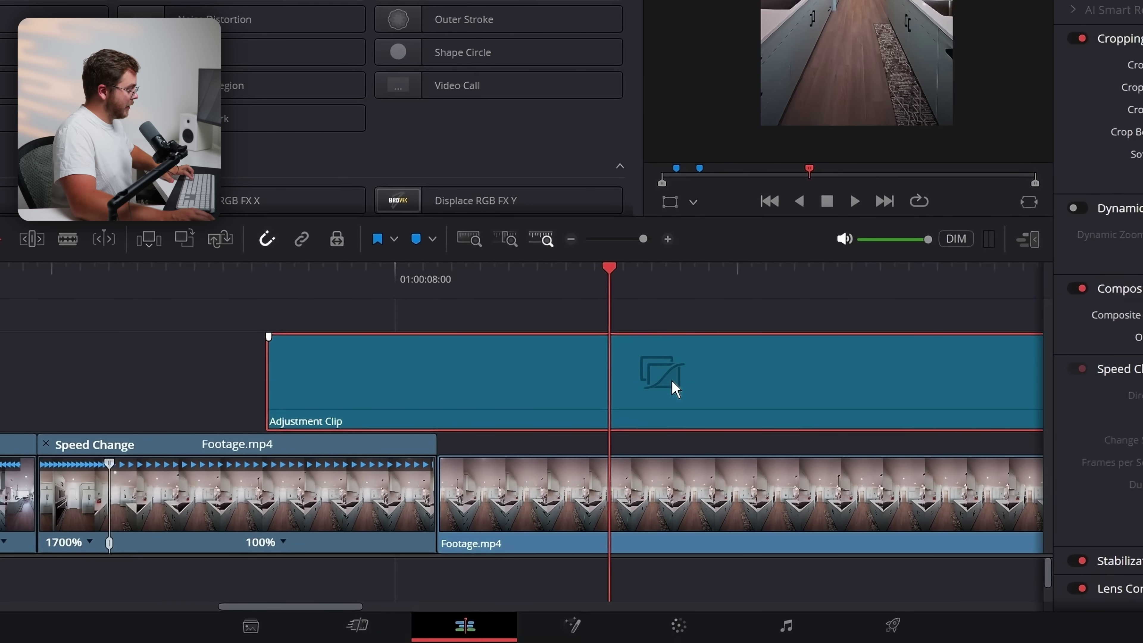
pyautogui.click(675, 388)
pyautogui.press('Delete')
# Add a marker to the adjustment clip at the cut, 01:00:08:03, and open the clip on the Fusion page
pyautogui.moveTo(450, 278)
pyautogui.mouseDown()
pyautogui.moveTo(436, 281)
pyautogui.moveTo(443, 288)
pyautogui.mouseUp()
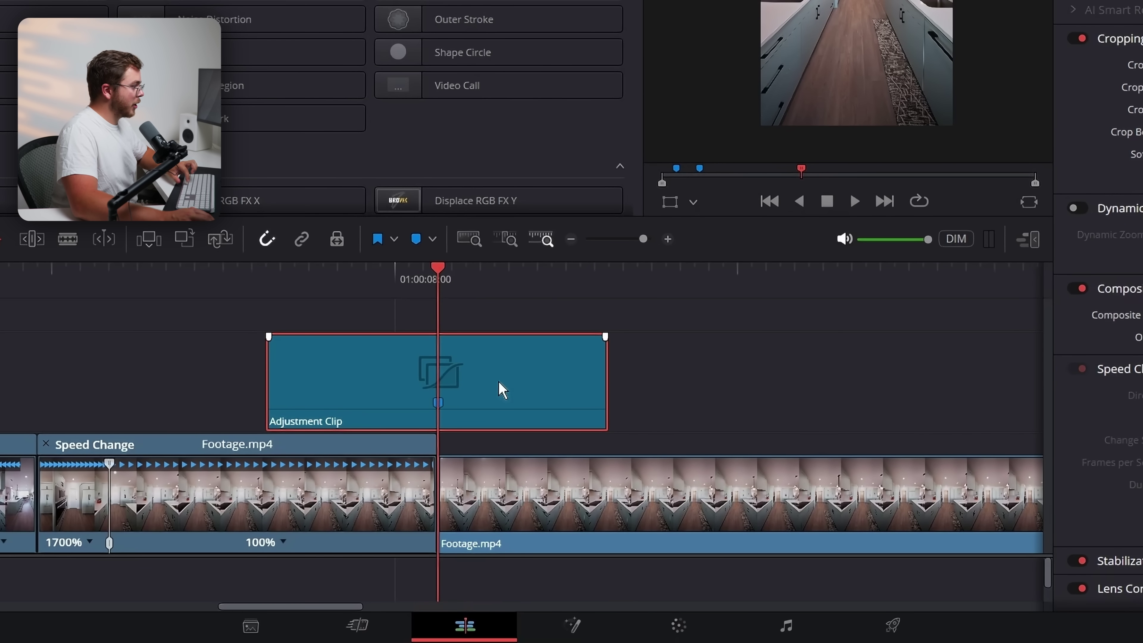
pyautogui.moveTo(586, 413); pyautogui.dragTo(512, 415)
pyautogui.click(573, 626)
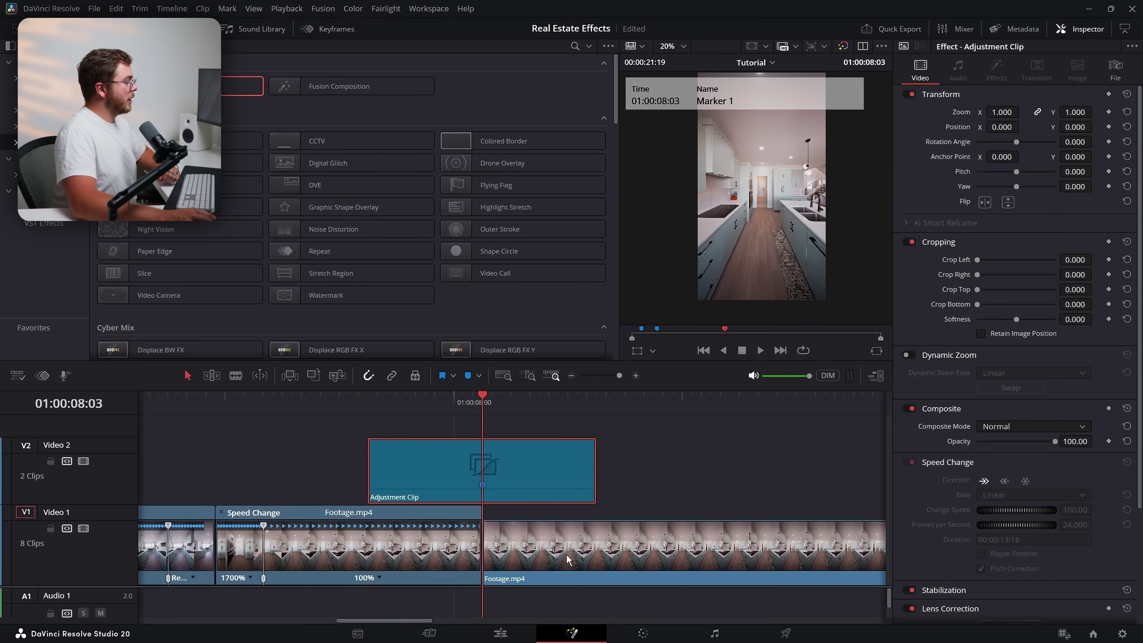
# Add a Warper node after MediaIn1 in the adjustment clip's composition
pyautogui.hotkey('shift', 'space')
pyautogui.write('w')
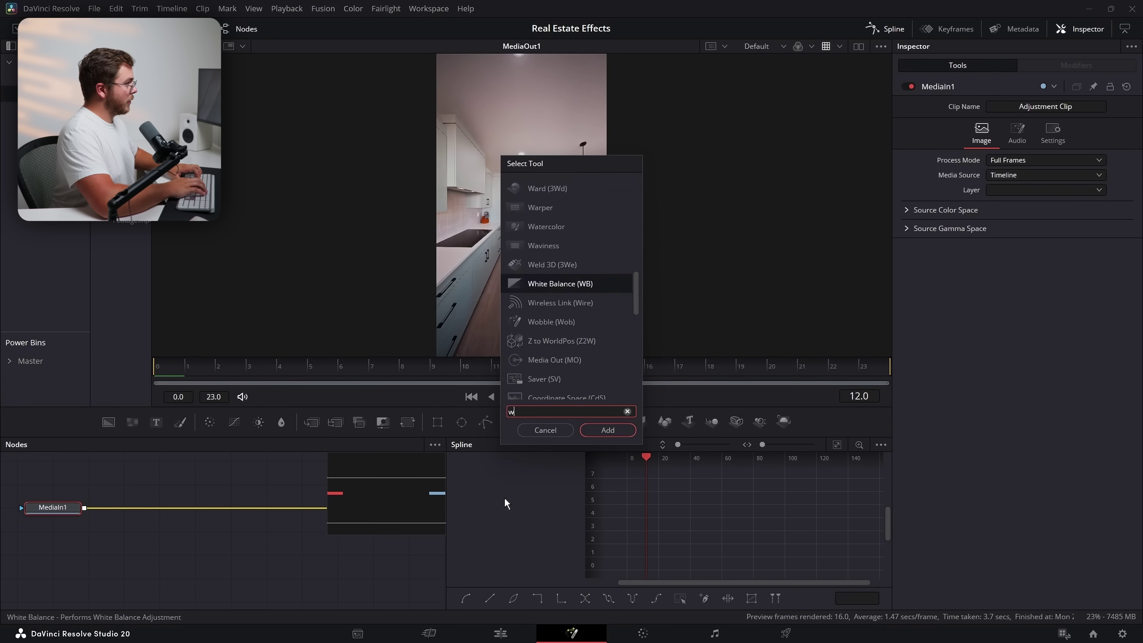
pyautogui.write('arper')
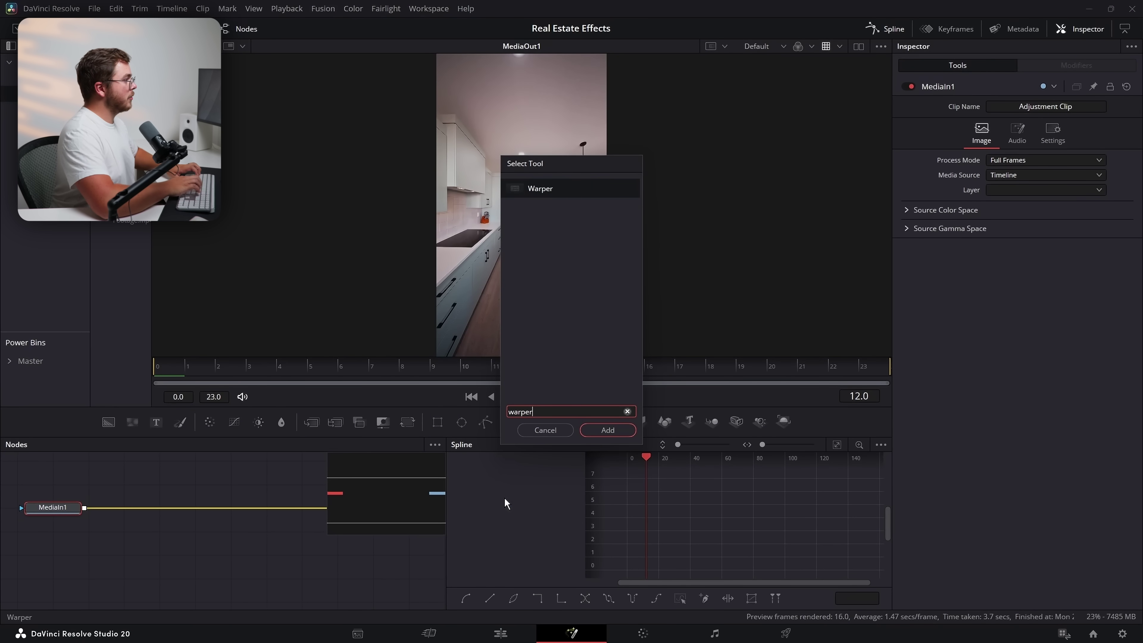
pyautogui.press('Return')
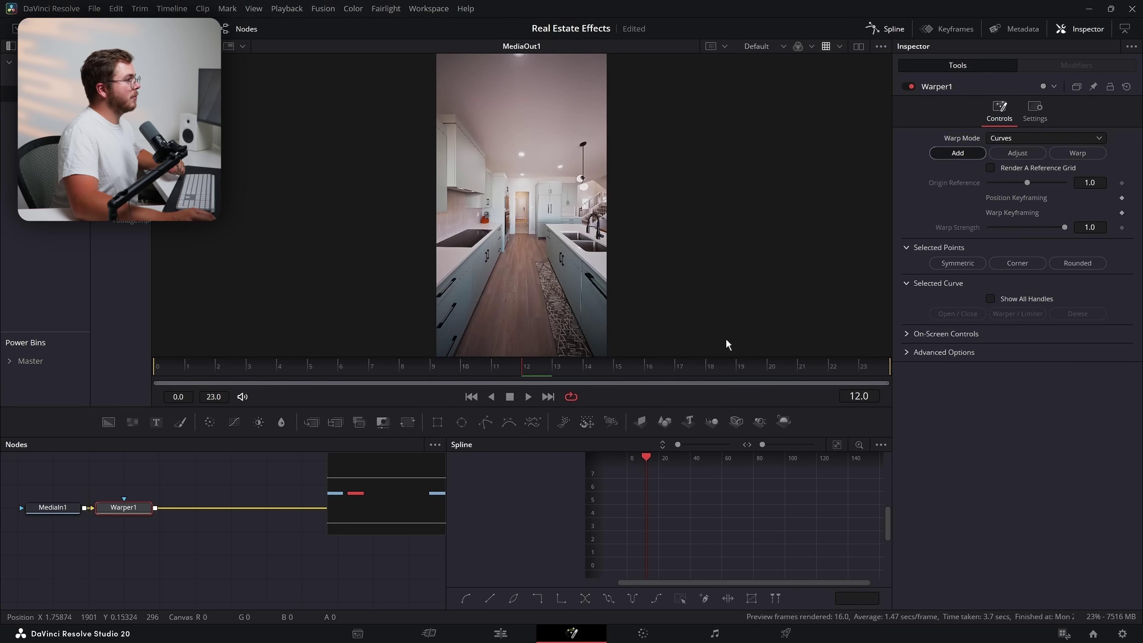
# Set the Warper's warp mode to Points and show its advanced options
pyautogui.click(872, 31)
pyautogui.click(990, 138)
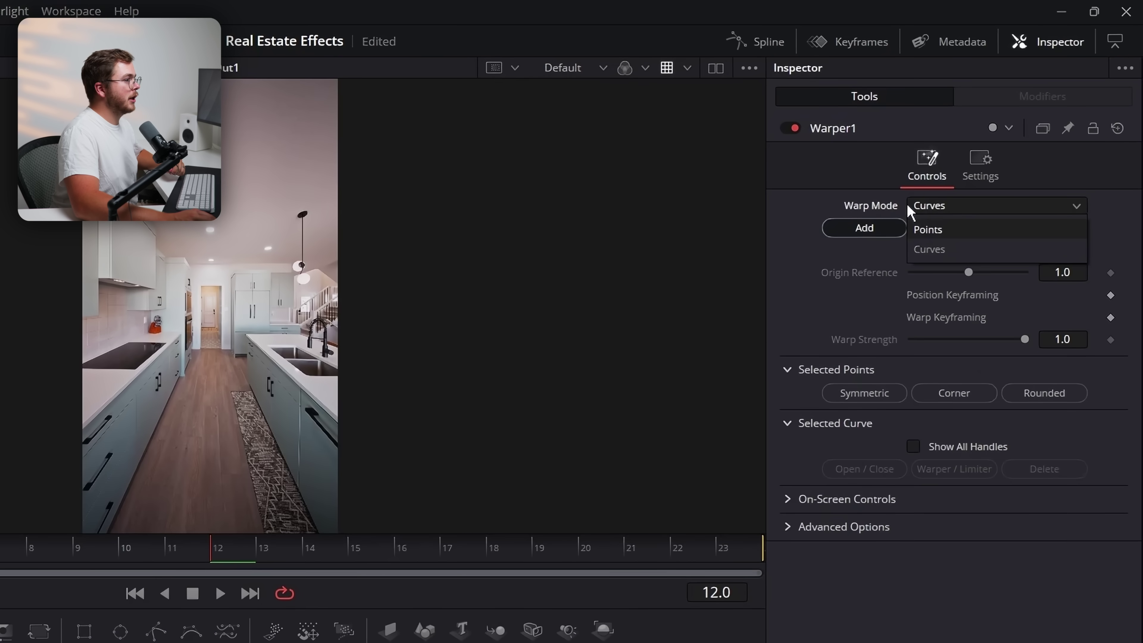
pyautogui.click(931, 138)
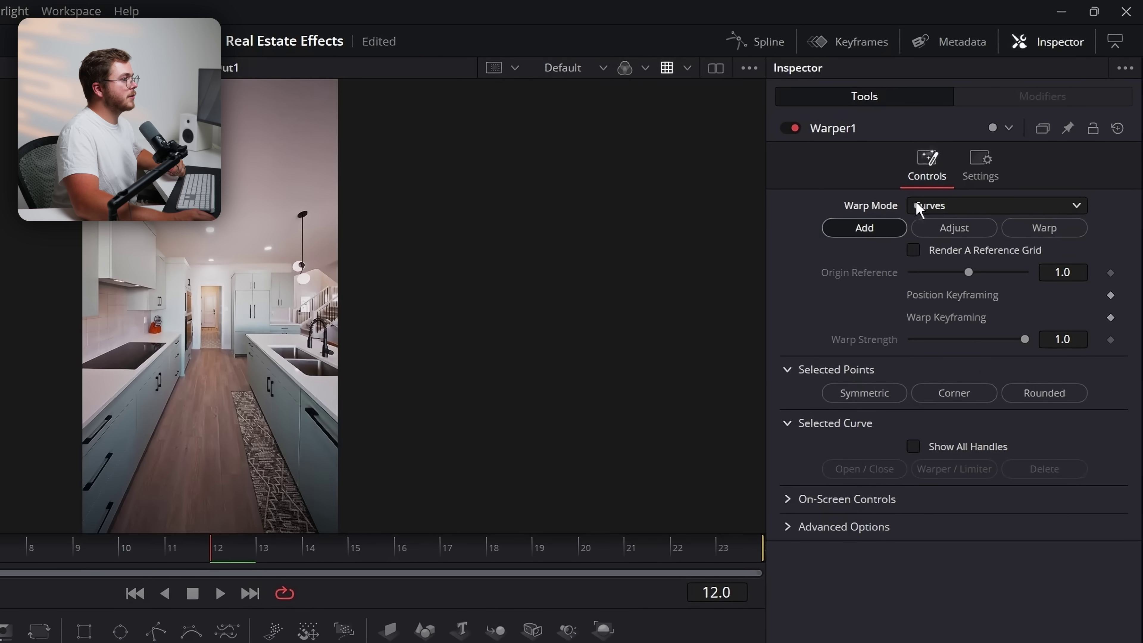
pyautogui.click(943, 209)
pyautogui.click(927, 228)
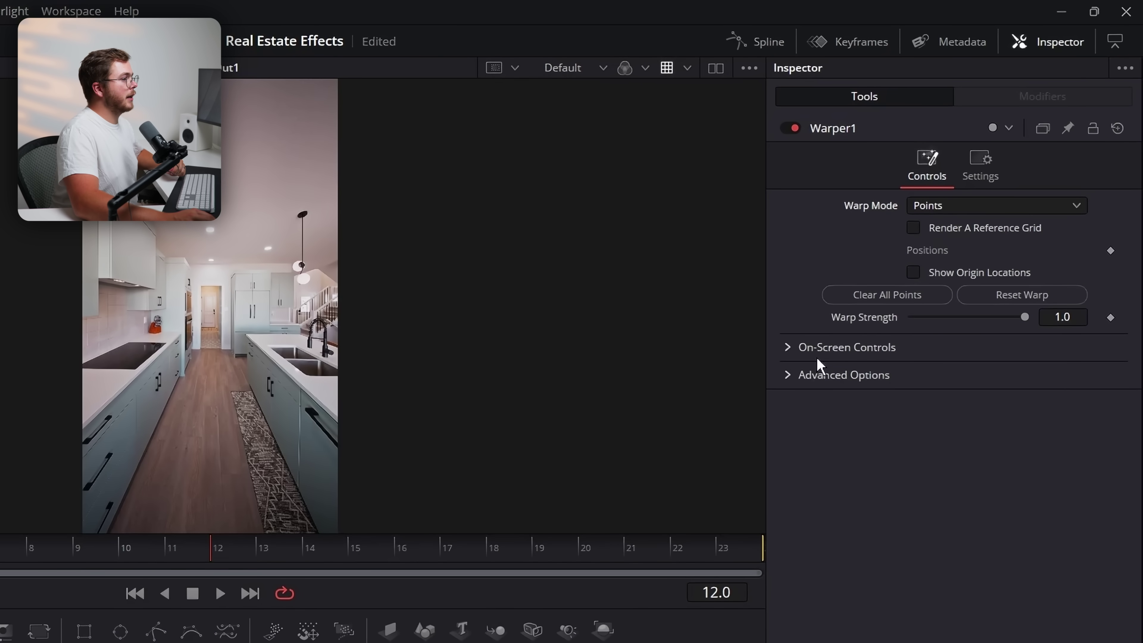
pyautogui.click(788, 377)
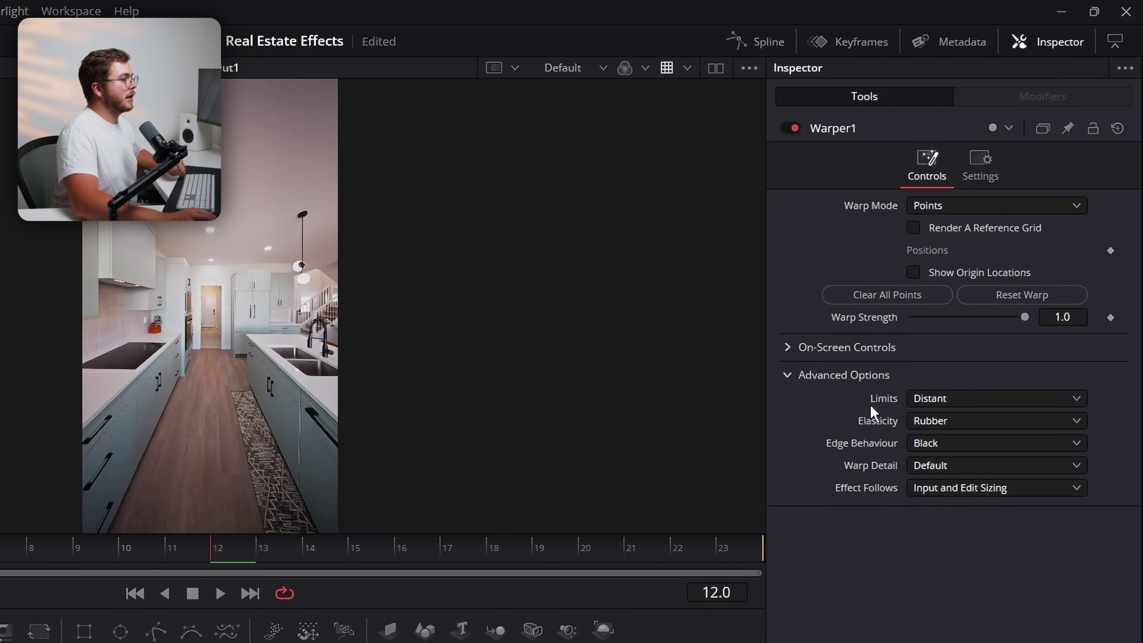
# Set the Warper's limits to Around The Edges and pull four warp points on the kitchen's cabinets and ceiling inward
pyautogui.click(918, 399)
pyautogui.click(940, 441)
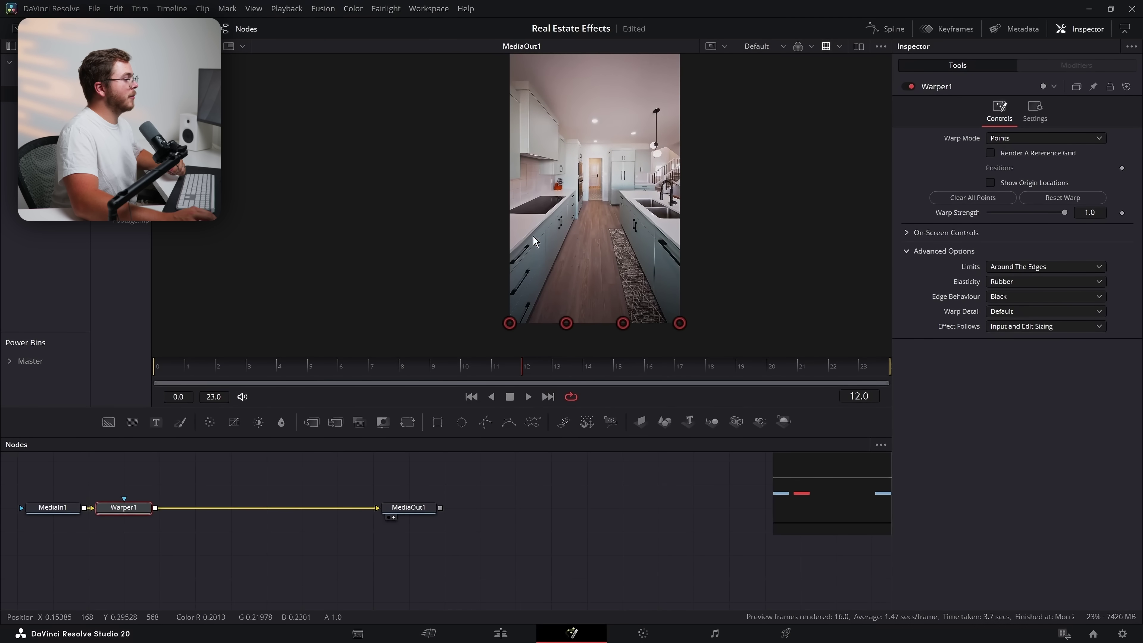
pyautogui.moveTo(595, 147); pyautogui.dragTo(615, 167)
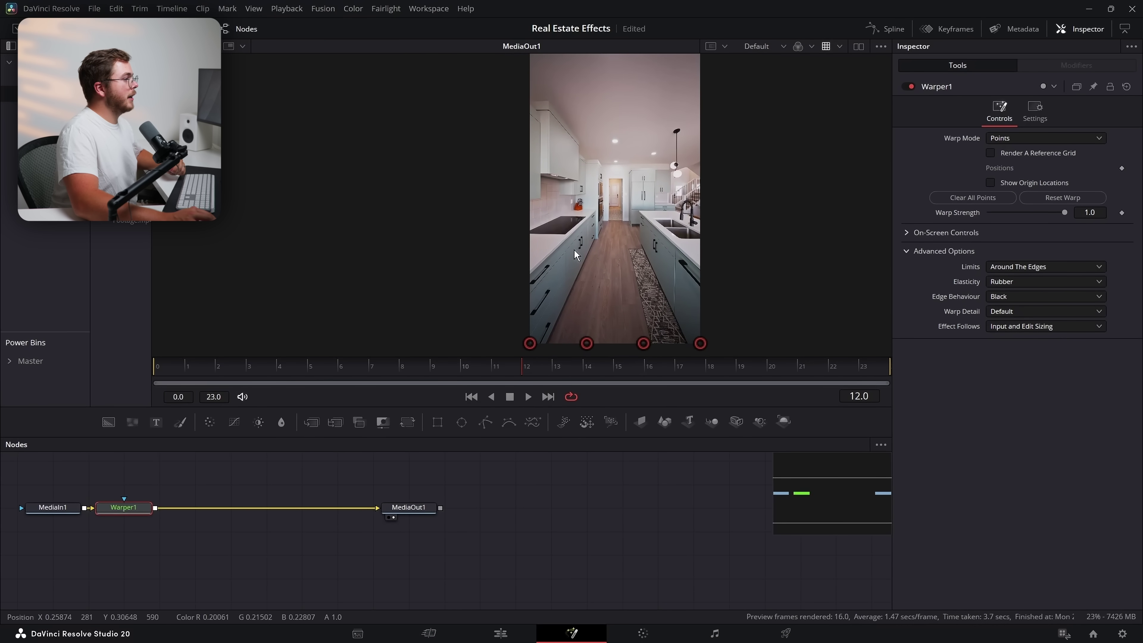
pyautogui.moveTo(574, 249); pyautogui.dragTo(578, 236)
pyautogui.moveTo(661, 247); pyautogui.dragTo(656, 236)
pyautogui.moveTo(575, 123); pyautogui.dragTo(638, 160)
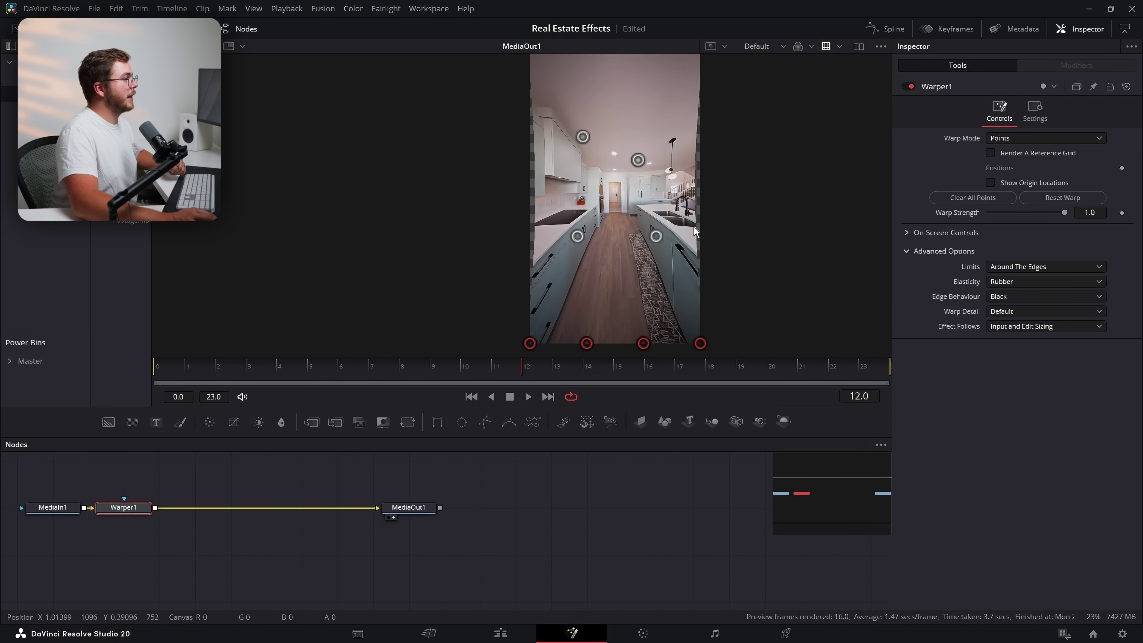
# Set the Warper's edge behaviour to Reflect and check the image borders for gaps
pyautogui.scroll(5, 548, 196)
pyautogui.scroll(-4, 549, 198)
pyautogui.scroll(3, 544, 252)
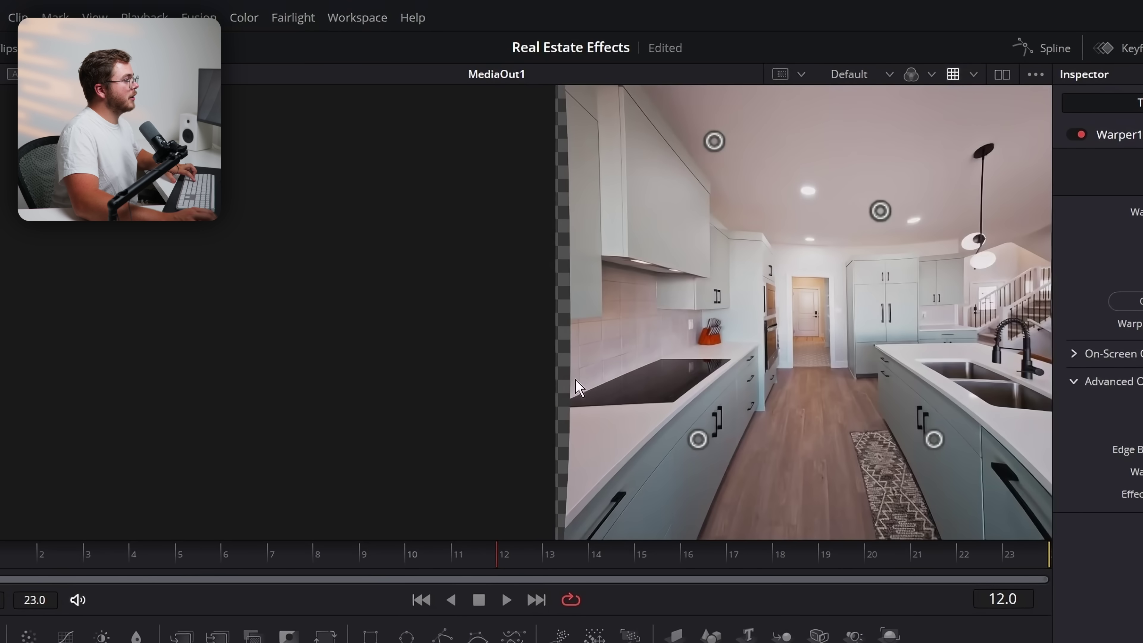
pyautogui.scroll(4, 545, 342)
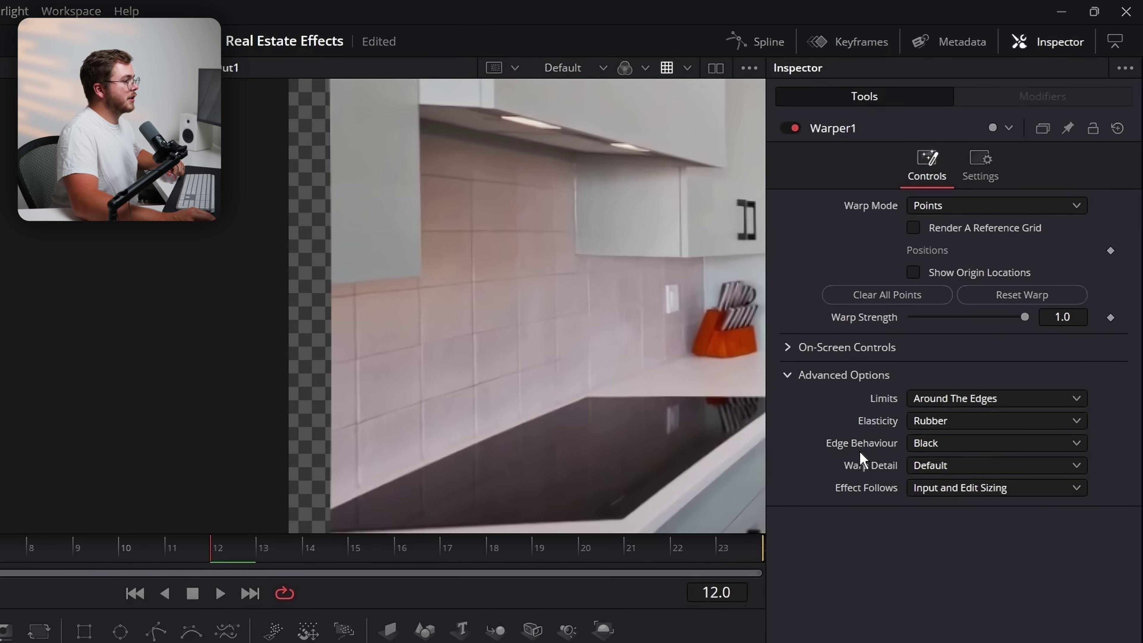
pyautogui.click(919, 448)
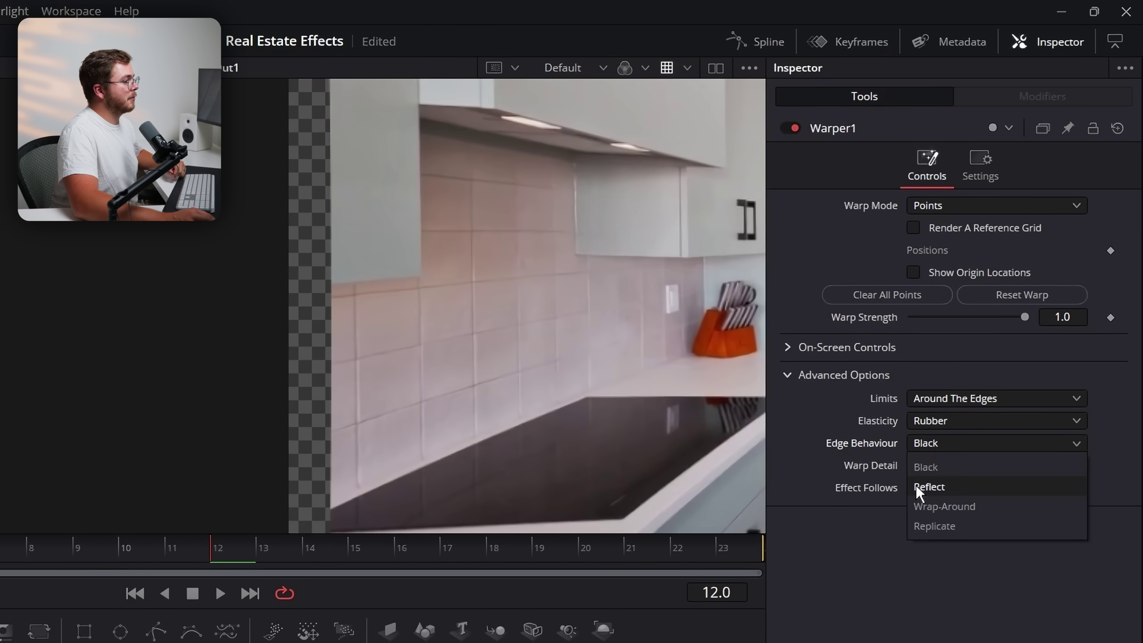
pyautogui.click(927, 487)
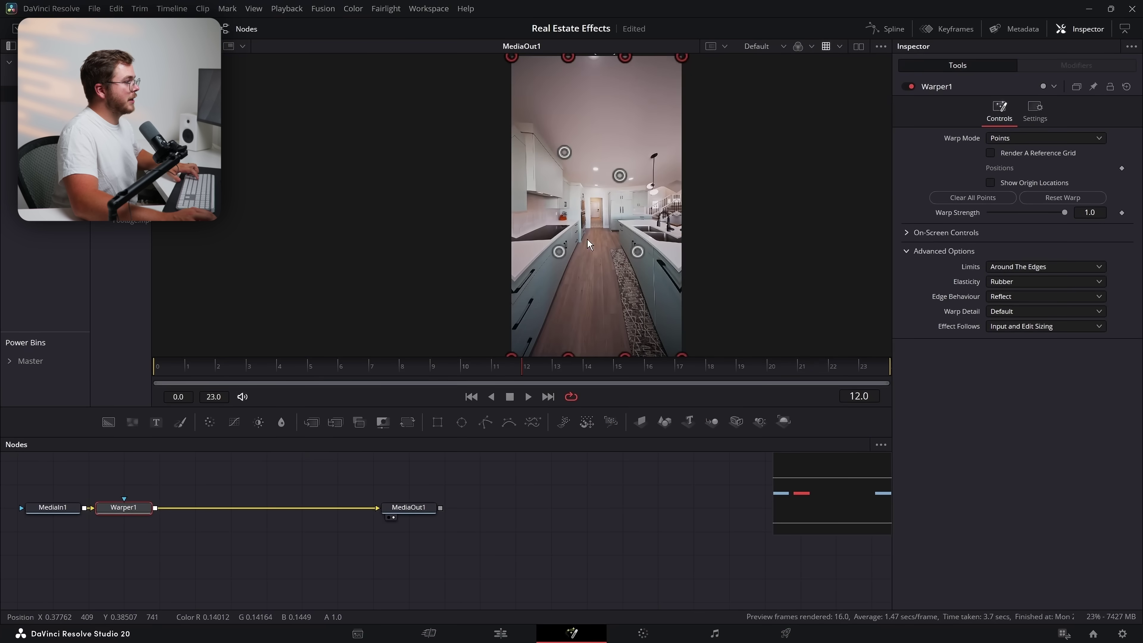
pyautogui.scroll(3, 755, 225)
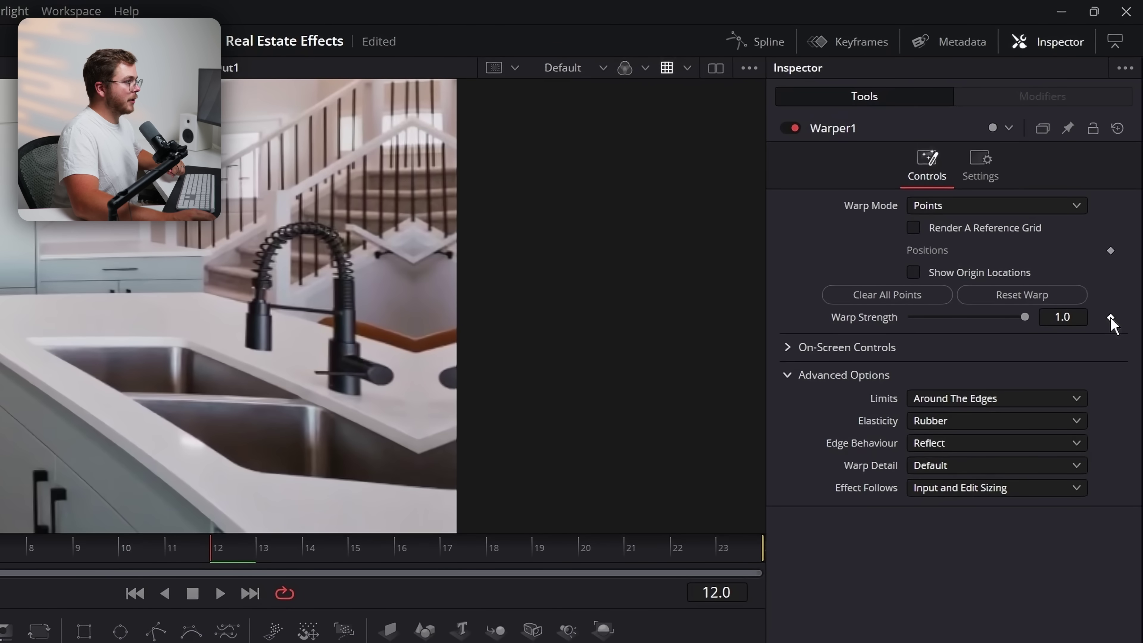
# Keyframe the warp strength at 1.0 on frame 12 and at 0.0 on frames 0 and 23
pyautogui.click(1111, 317)
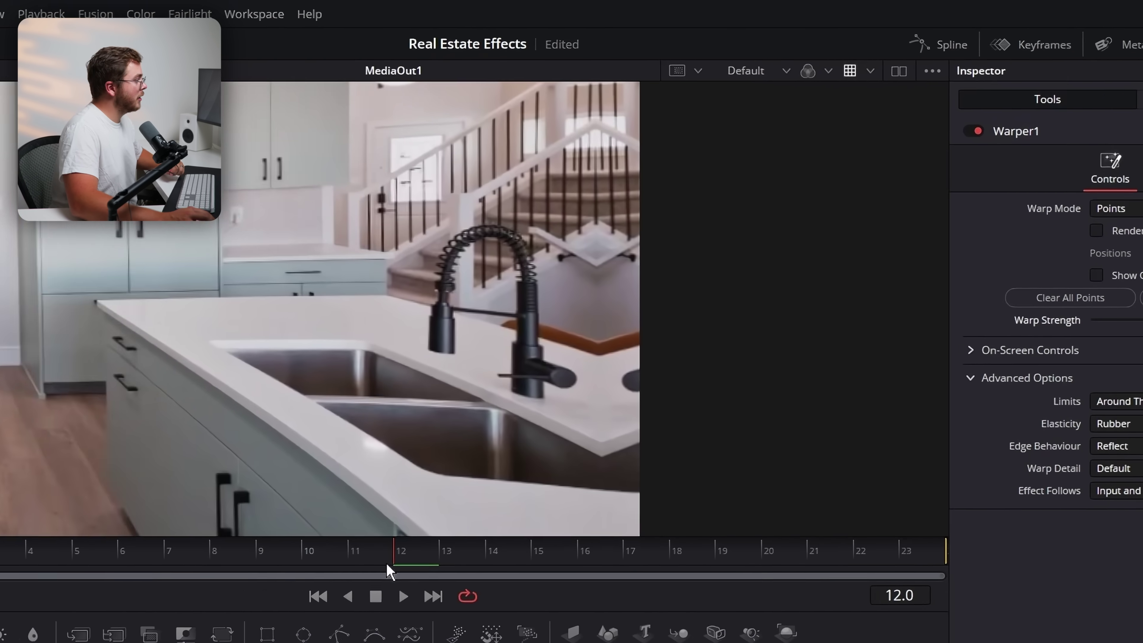
pyautogui.moveTo(206, 552); pyautogui.dragTo(63, 554)
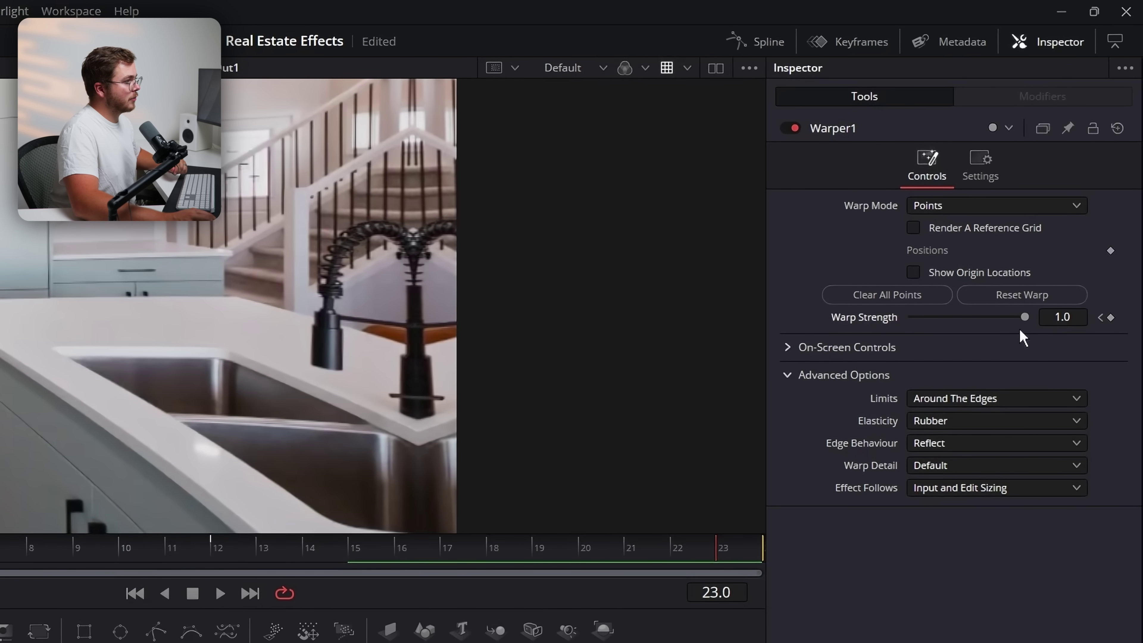
pyautogui.moveTo(1026, 317); pyautogui.dragTo(793, 319)
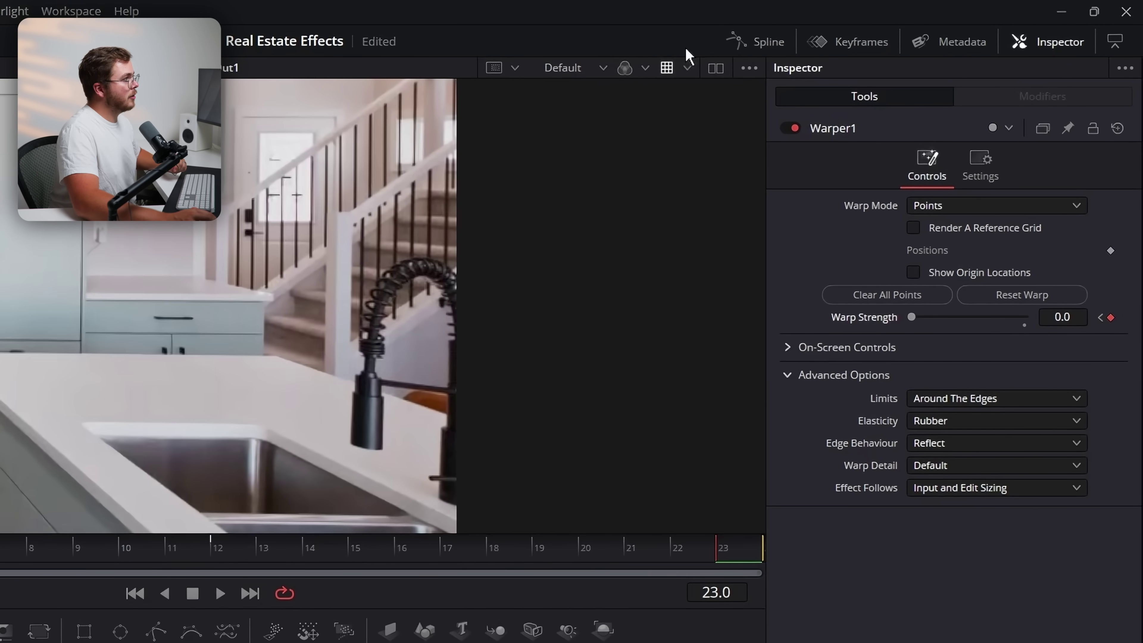
# Smooth the Warp Strength keyframes in the Spline editor and reshape the frame 12 handles into a sharp peak
pyautogui.click(756, 42)
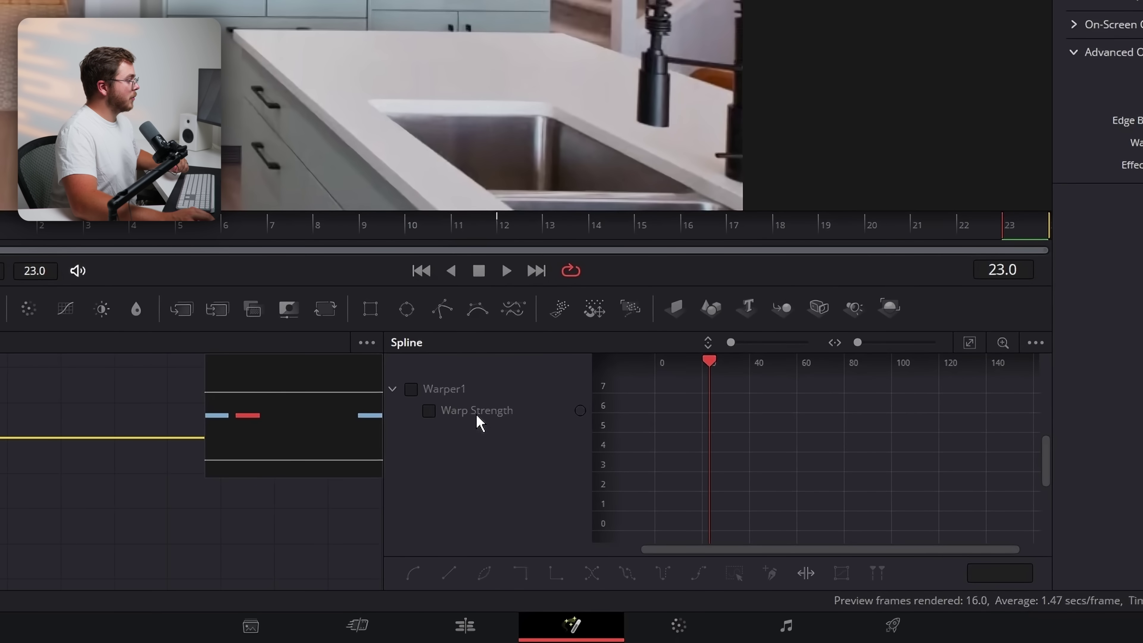
pyautogui.click(477, 411)
pyautogui.click(970, 345)
pyautogui.hotkey('ctrl', 'a')
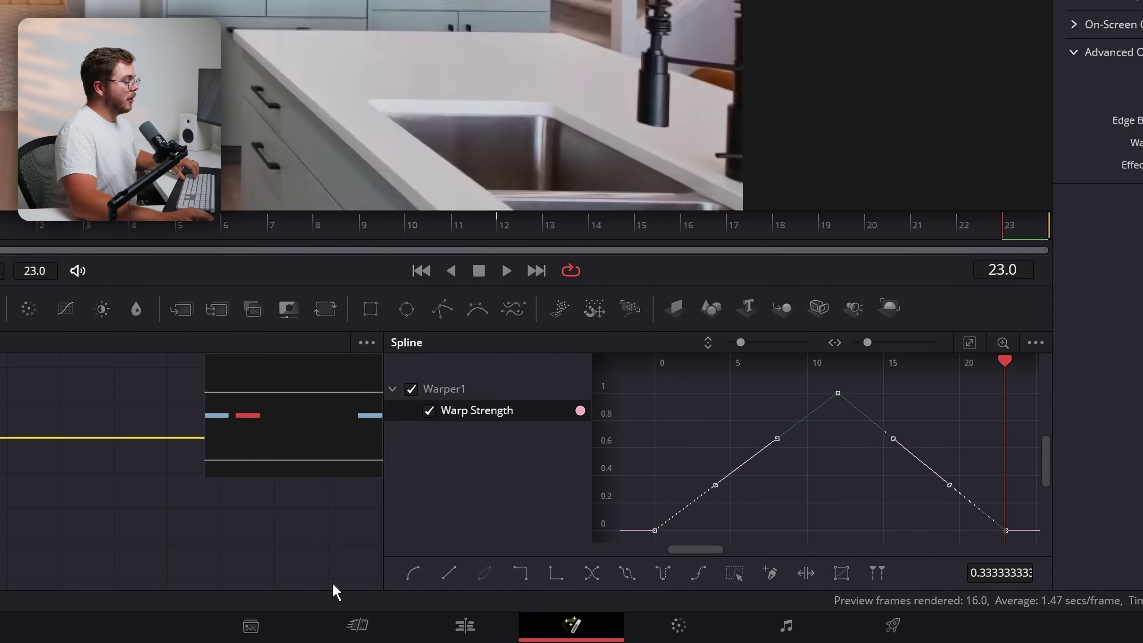
pyautogui.hotkey('shift', 's')
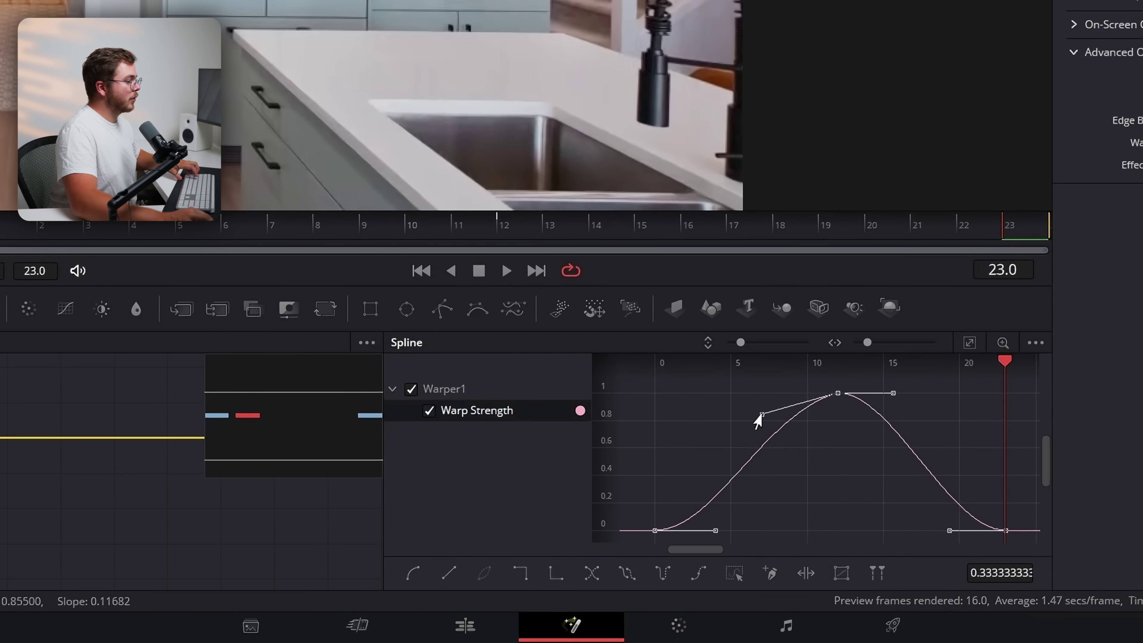
pyautogui.moveTo(758, 421); pyautogui.dragTo(823, 466)
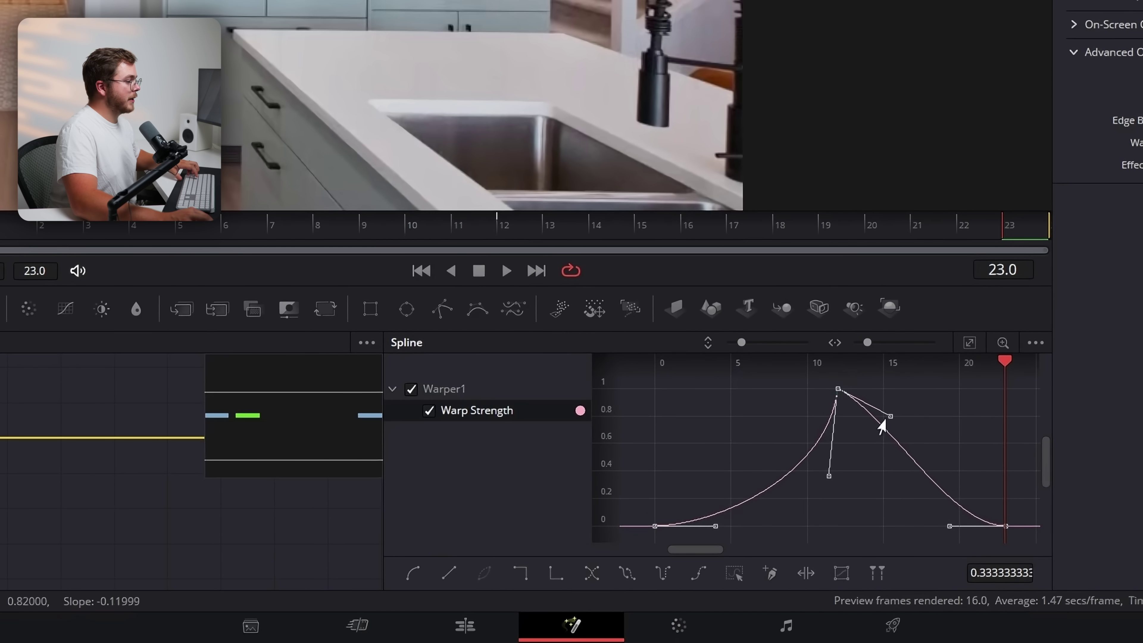
pyautogui.moveTo(878, 420); pyautogui.dragTo(846, 469)
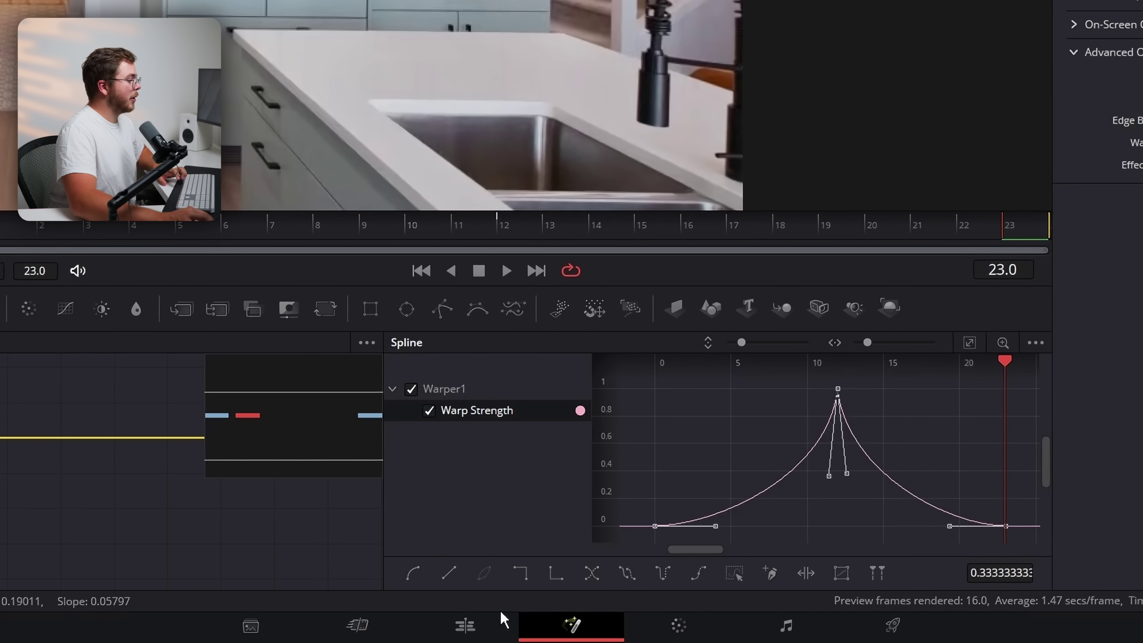
# Return to the Edit page and play back the warp transition between the two kitchen clips
pyautogui.click(465, 625)
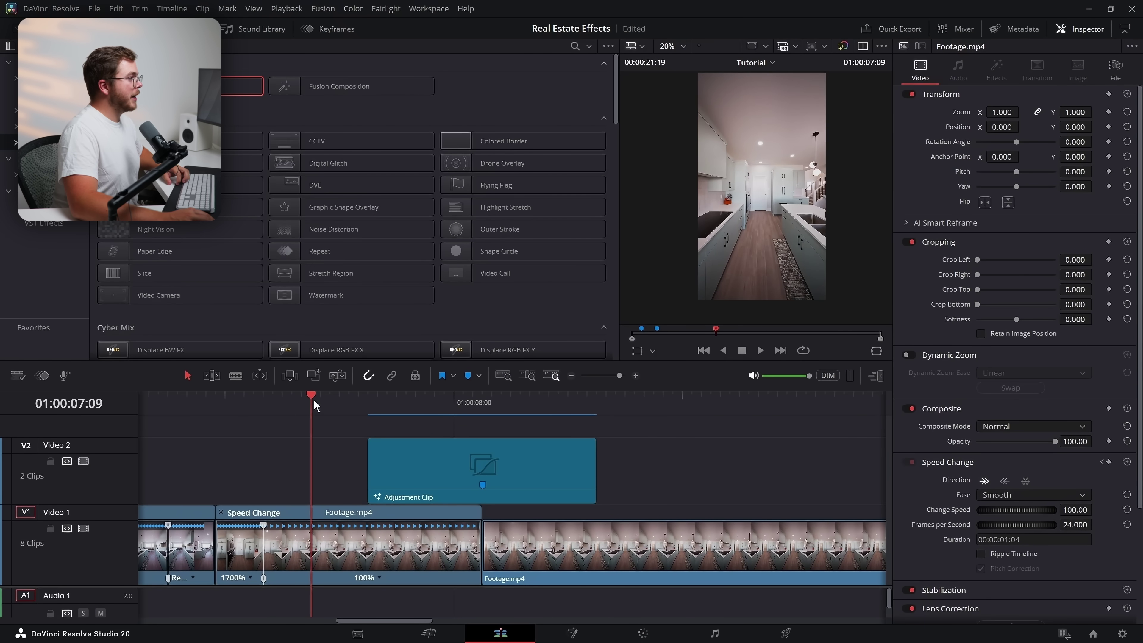
pyautogui.press('space')
pyautogui.press('space')
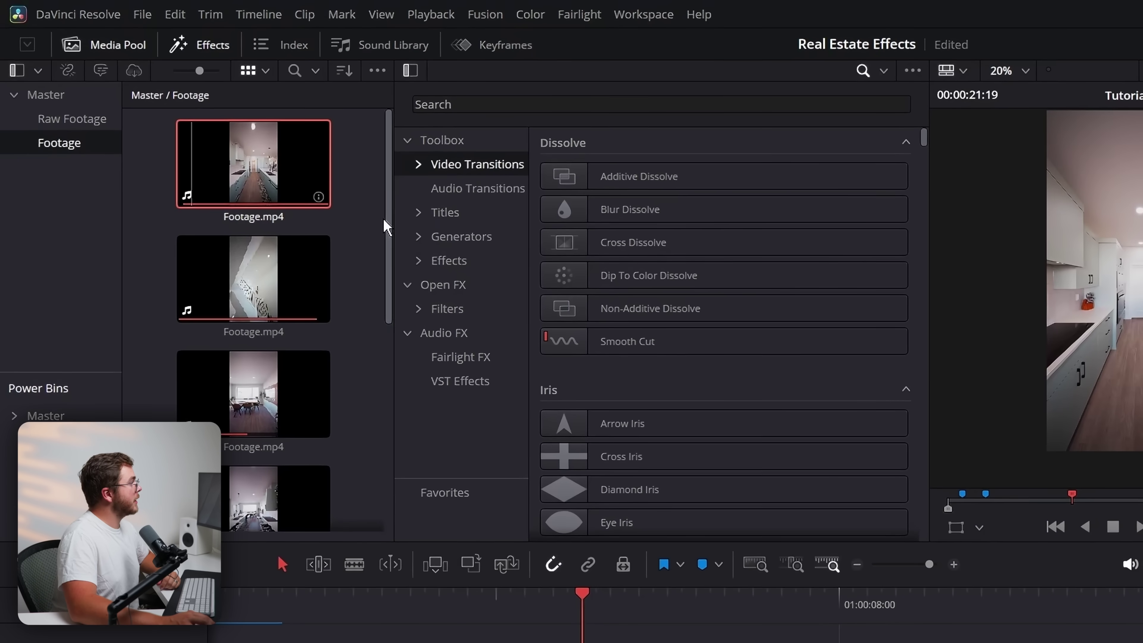
# Find the Van Beek Films Warp transition, apply it to the cut between the two kitchen clips and play it
pyautogui.click(482, 110)
pyautogui.write('war')
pyautogui.moveTo(567, 407); pyautogui.dragTo(540, 546)
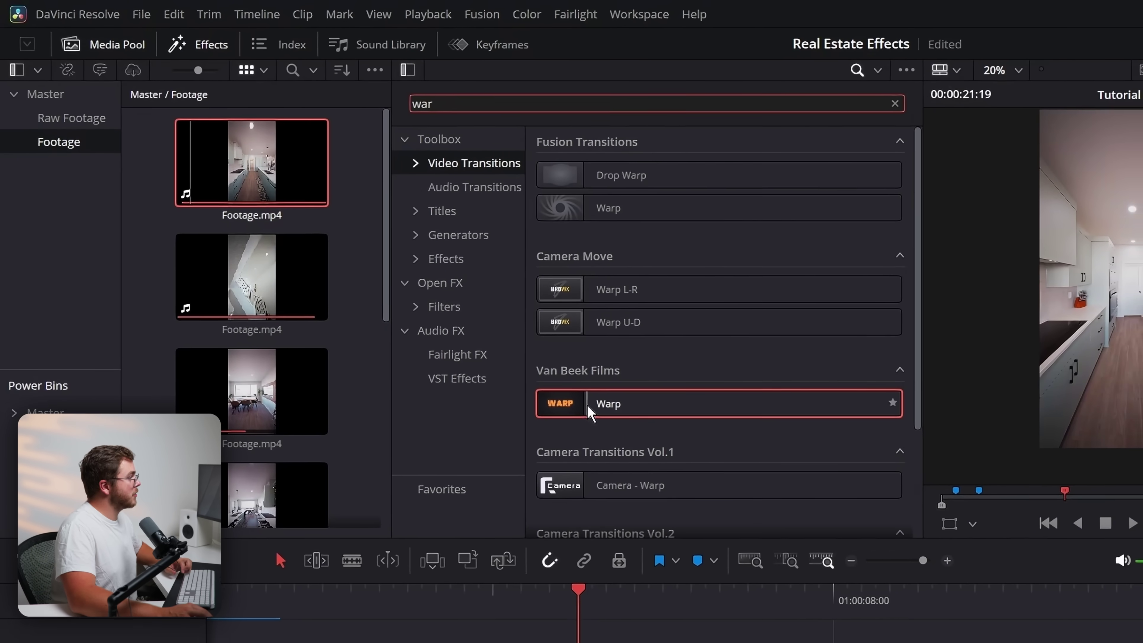
pyautogui.press('space')
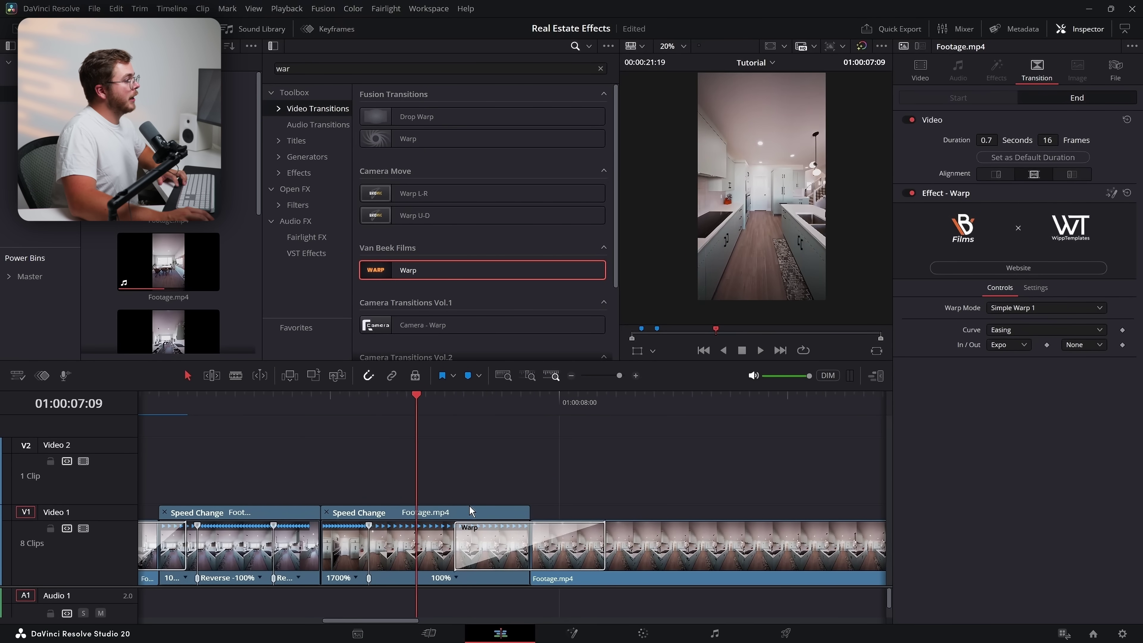
# Set the Warp transition's warp mode to Right Warp and play the result
pyautogui.click(580, 543)
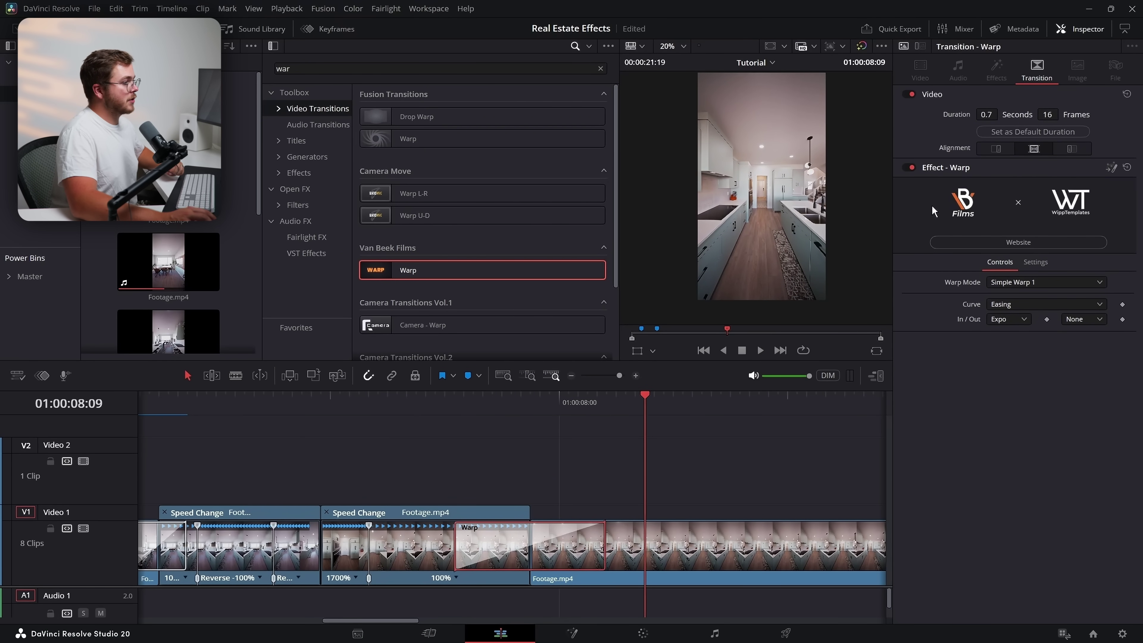
pyautogui.click(997, 282)
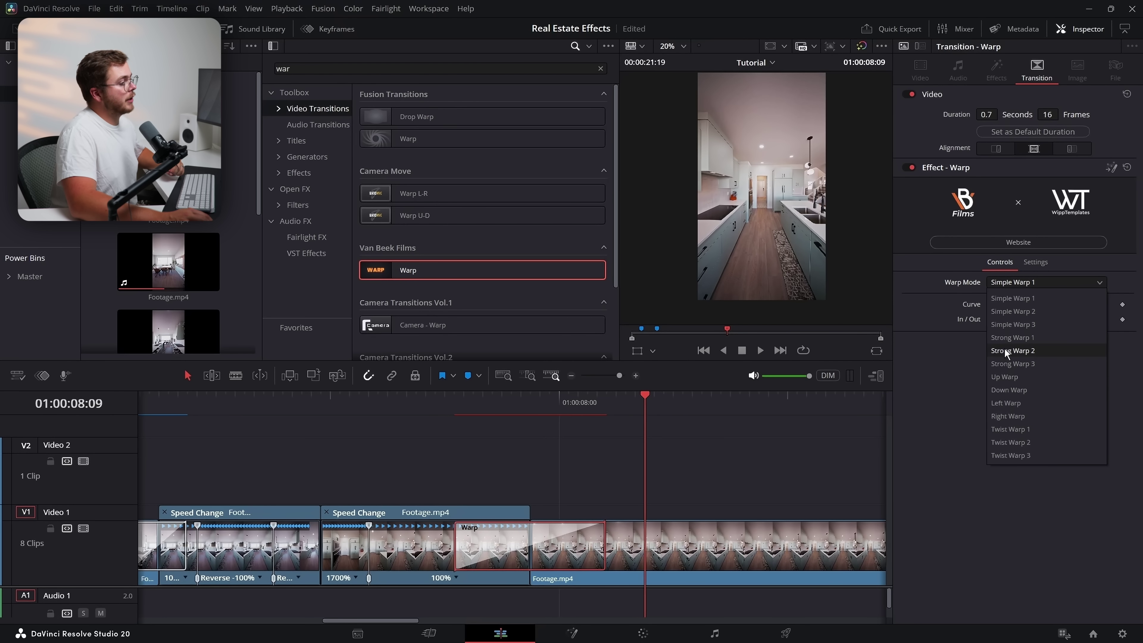
pyautogui.click(1008, 416)
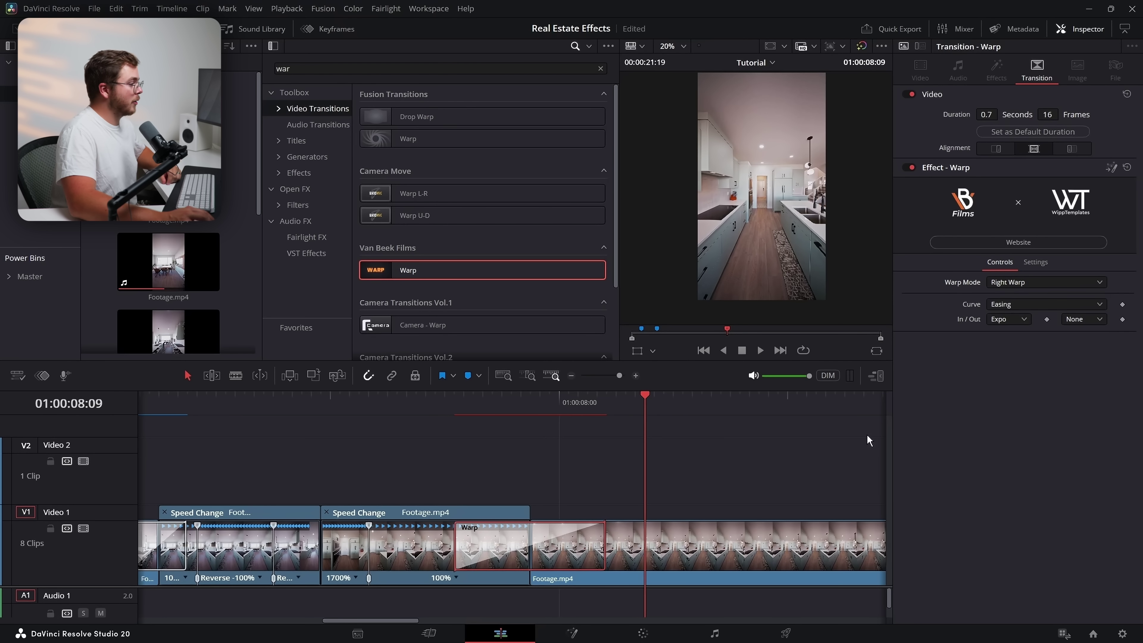
pyautogui.press('space')
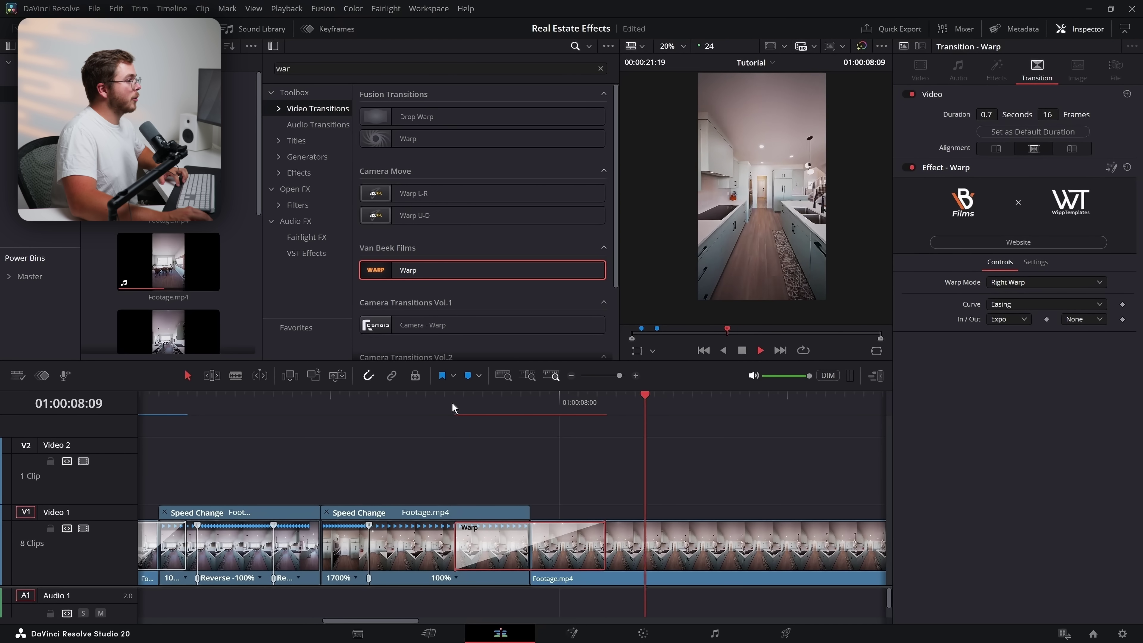
pyautogui.press('space')
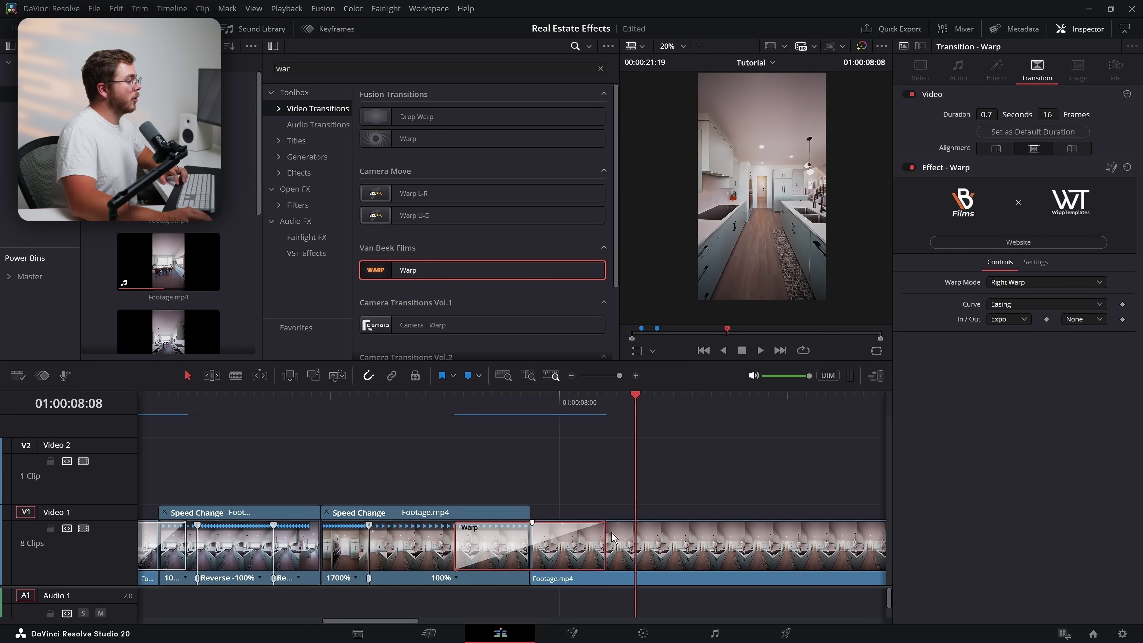
# Shorten the Warp transition to 14 frames and try the Custom curve before restoring Easing
pyautogui.moveTo(604, 538)
pyautogui.mouseDown()
pyautogui.moveTo(559, 540)
pyautogui.moveTo(590, 546)
pyautogui.mouseUp()
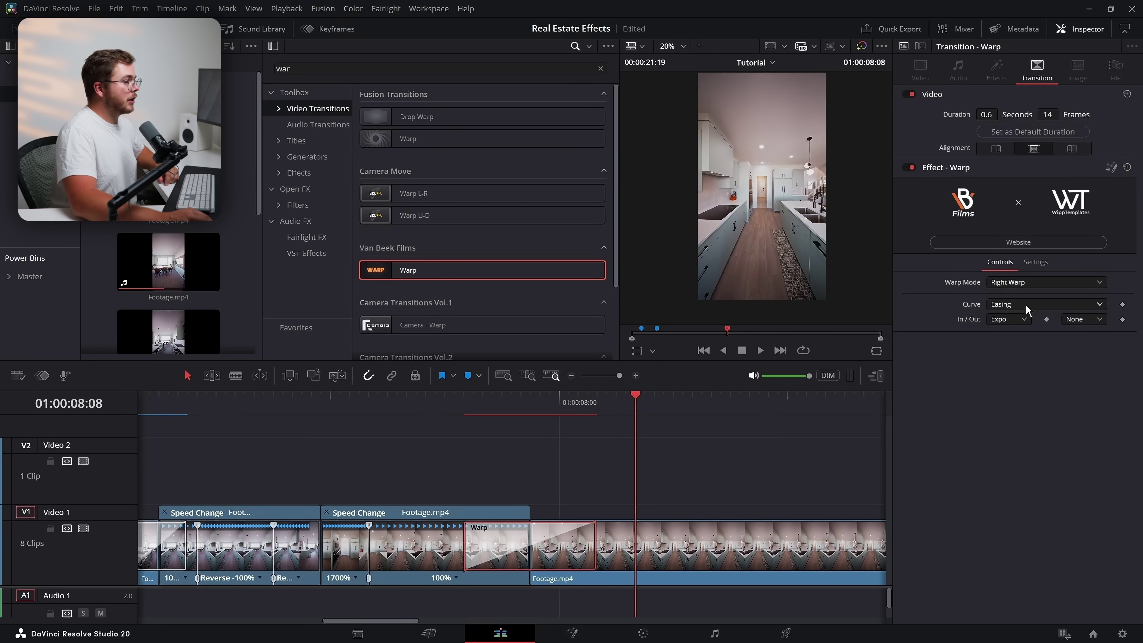
pyautogui.click(1020, 346)
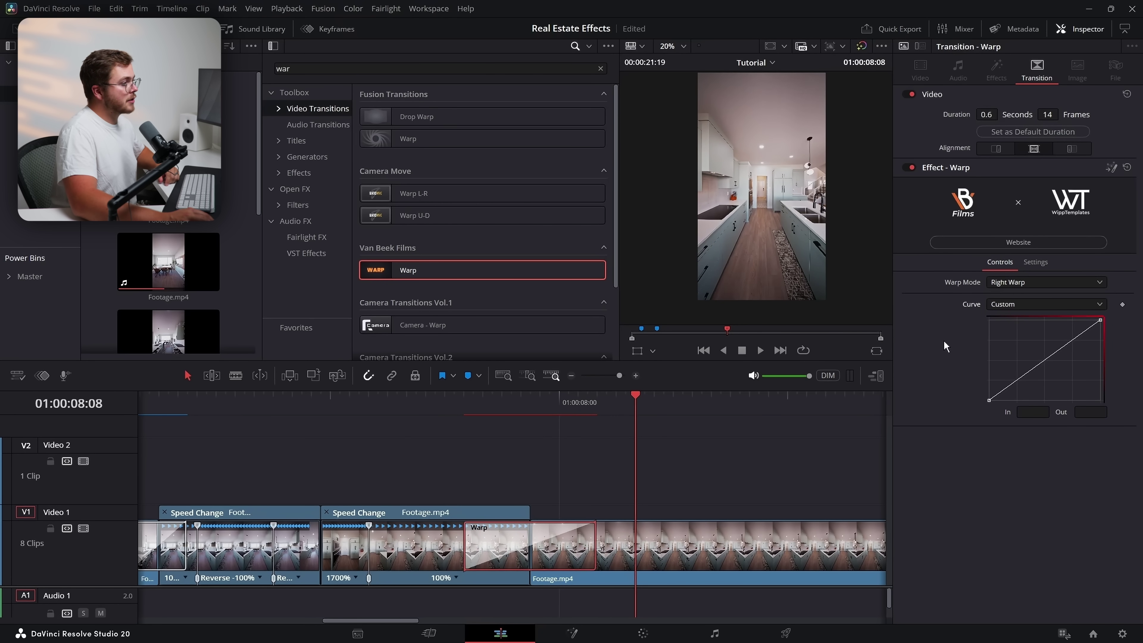
pyautogui.click(1002, 333)
# Delete the Warp transition from the cut between the two kitchen clips
pyautogui.click(1018, 282)
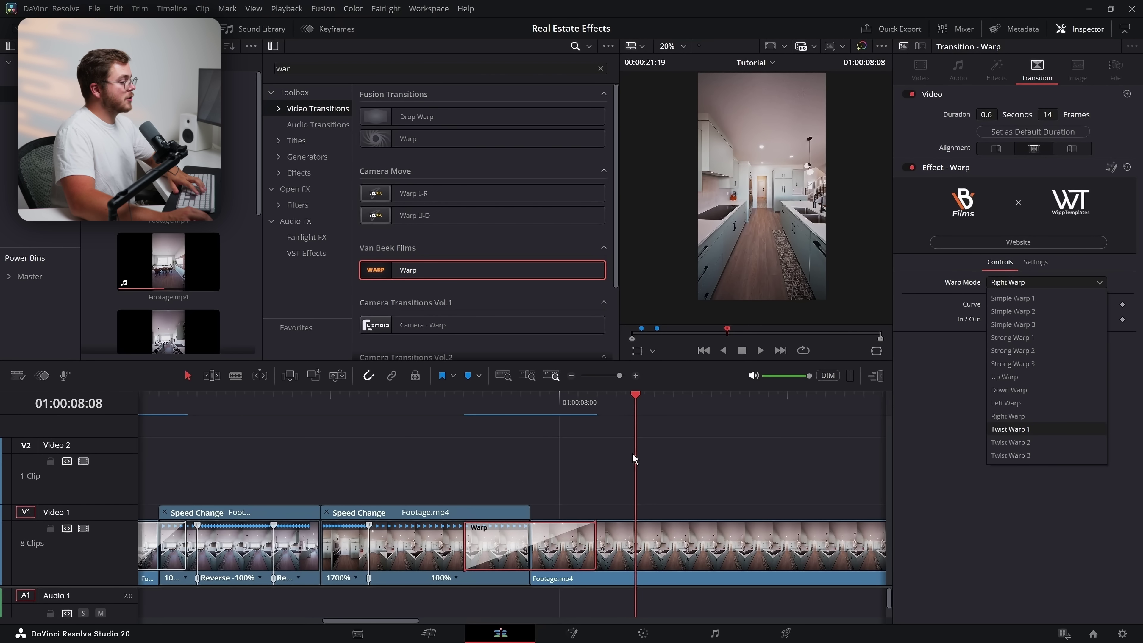
pyautogui.click(583, 534)
pyautogui.press('Delete')
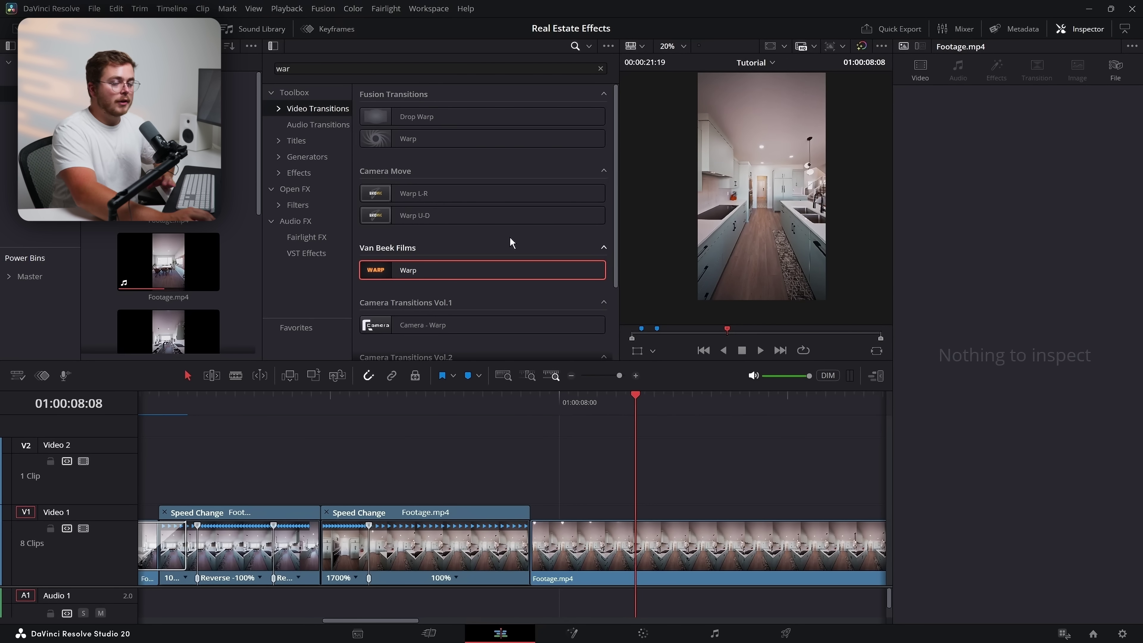